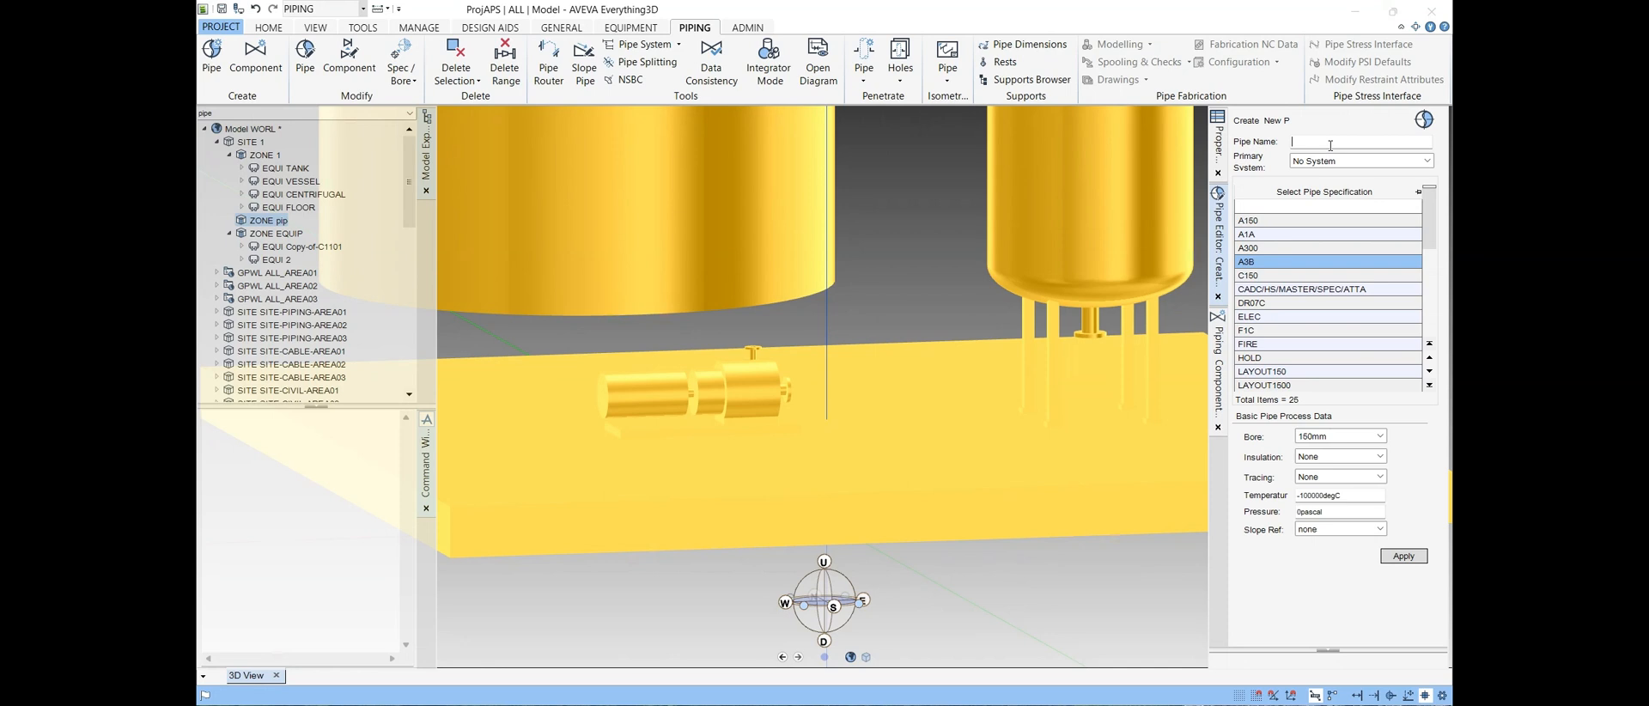
Step: Create the pipe P-150-A3B-1500-N-03 with specification A3B and a 150 mm bore in the pipe zone
text(p)
key(BackSpace)
click(1402, 558)
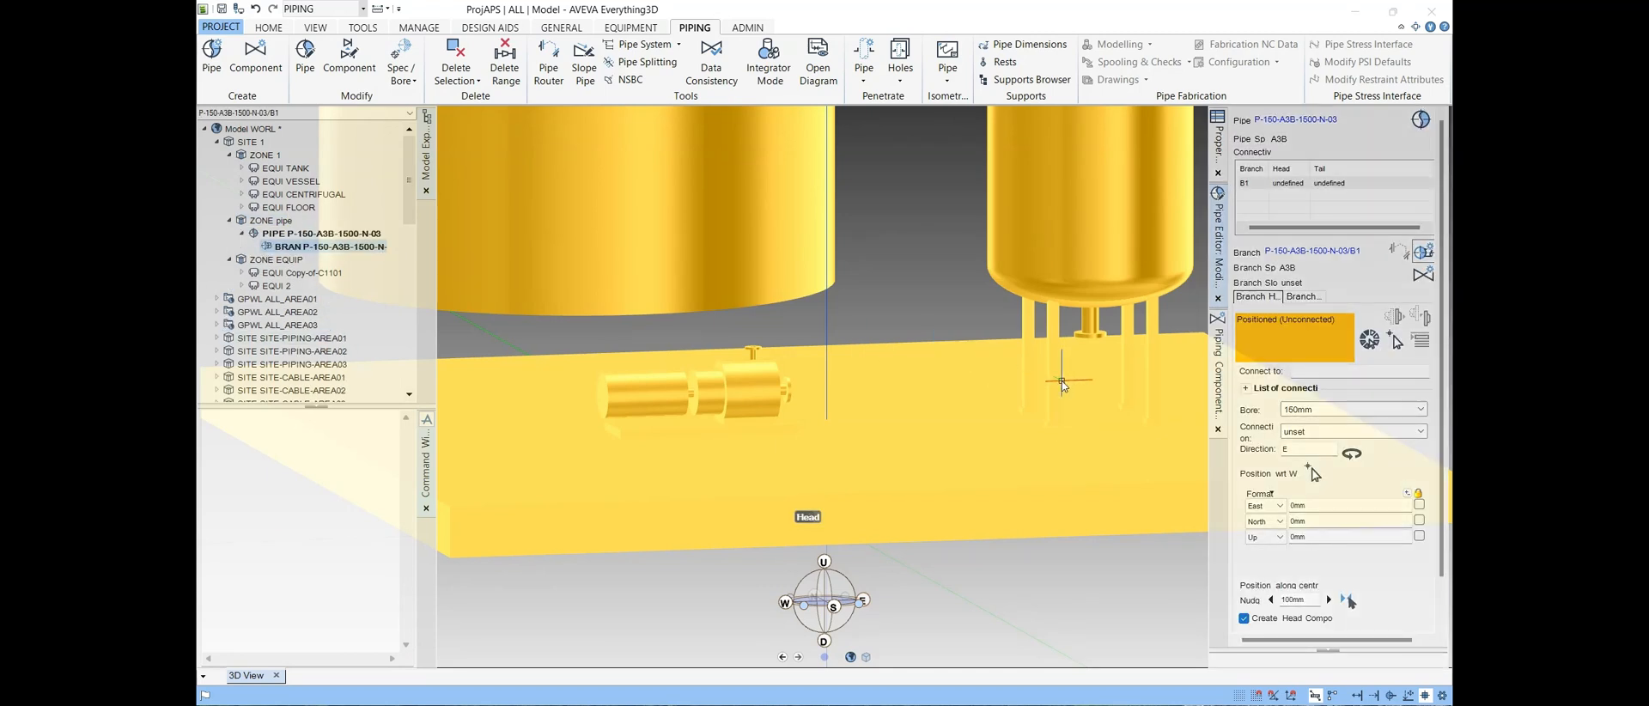
Step: Connect the head of the new branch to the bottom nozzle of the vessel
scroll(1131, 342, up, 1)
scroll(1131, 342, up, 1)
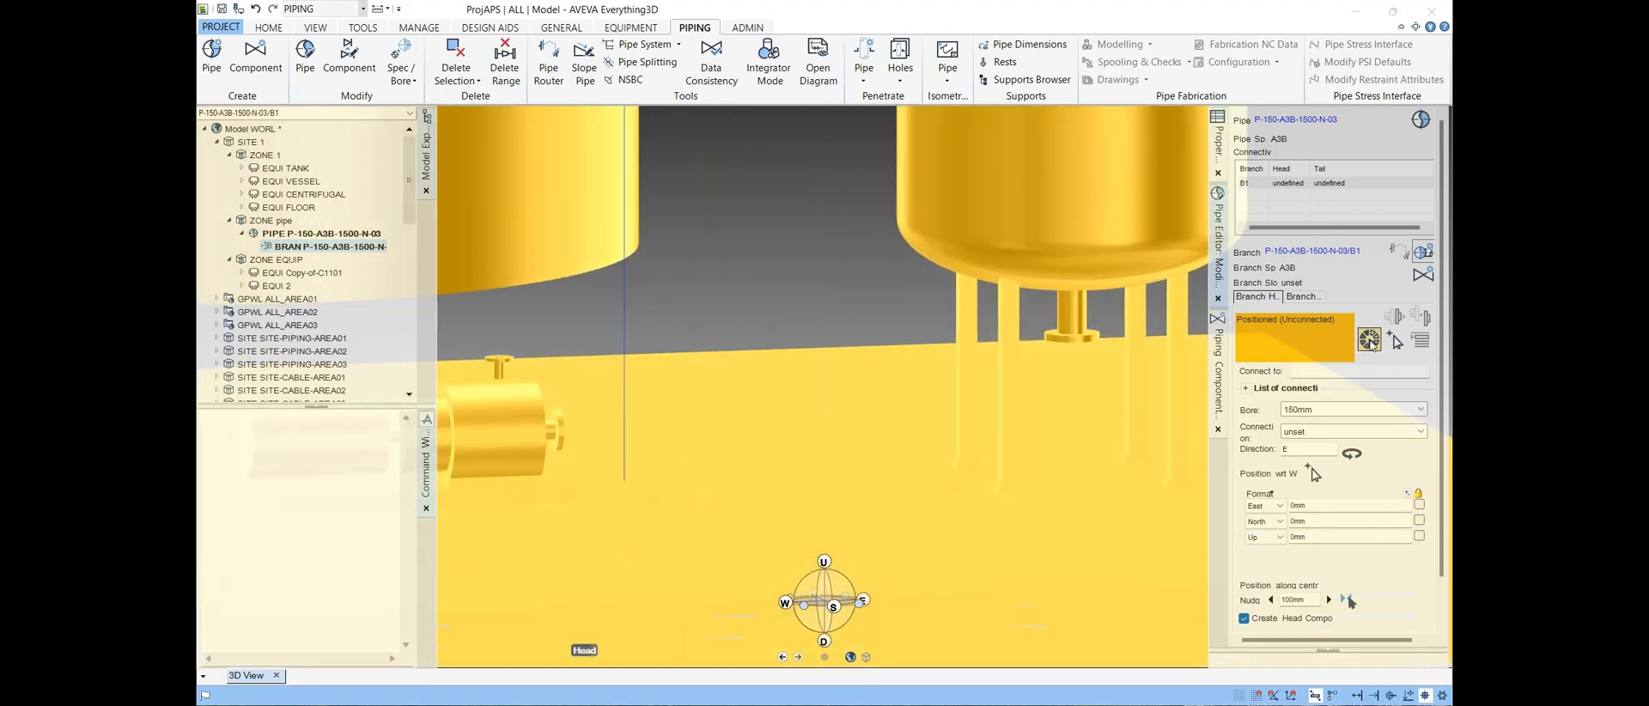
click(1395, 341)
click(1063, 336)
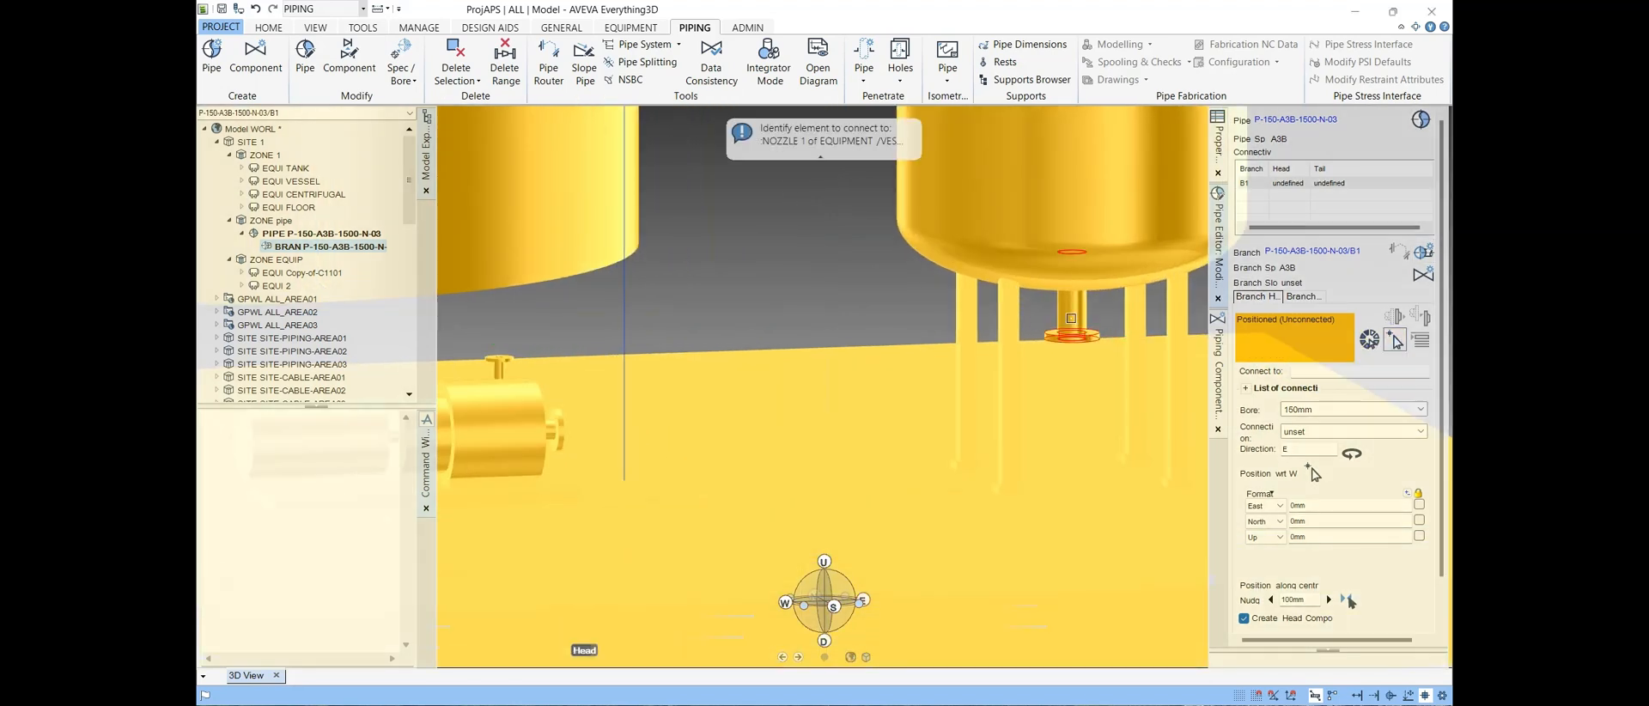
scroll(1070, 323, down, 3)
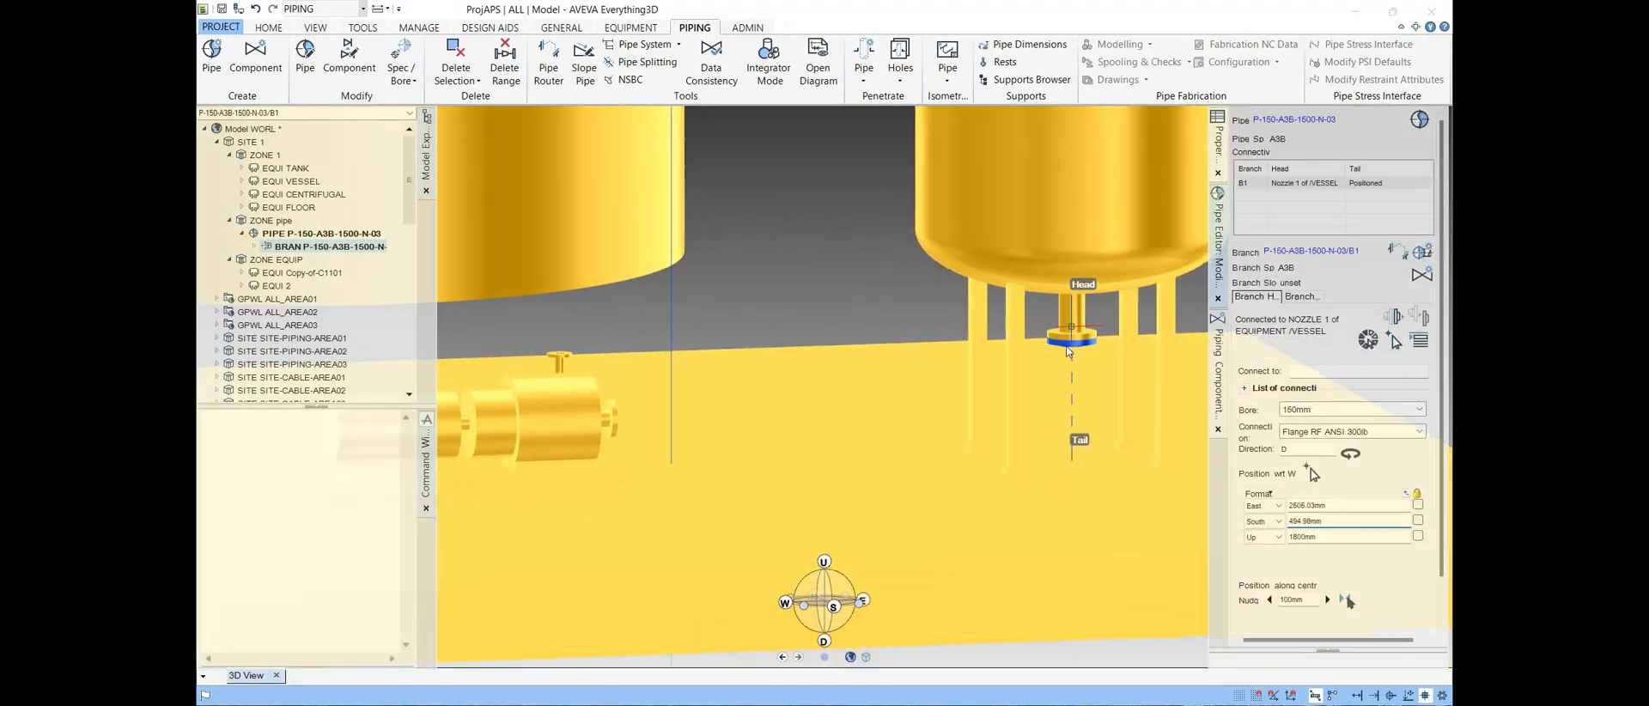
scroll(1071, 353, up, 2)
scroll(1072, 353, down, 1)
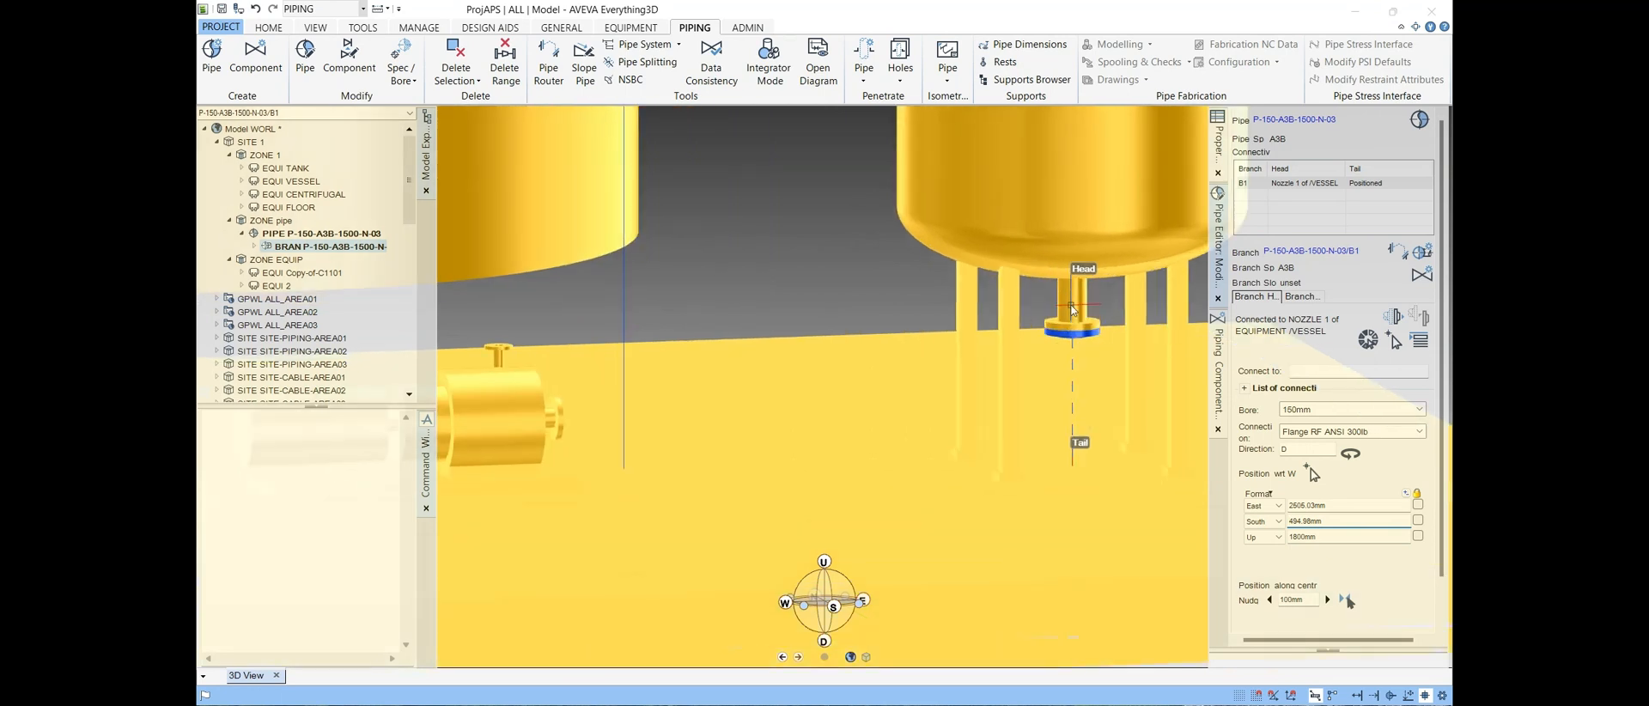
scroll(1067, 357, down, 1)
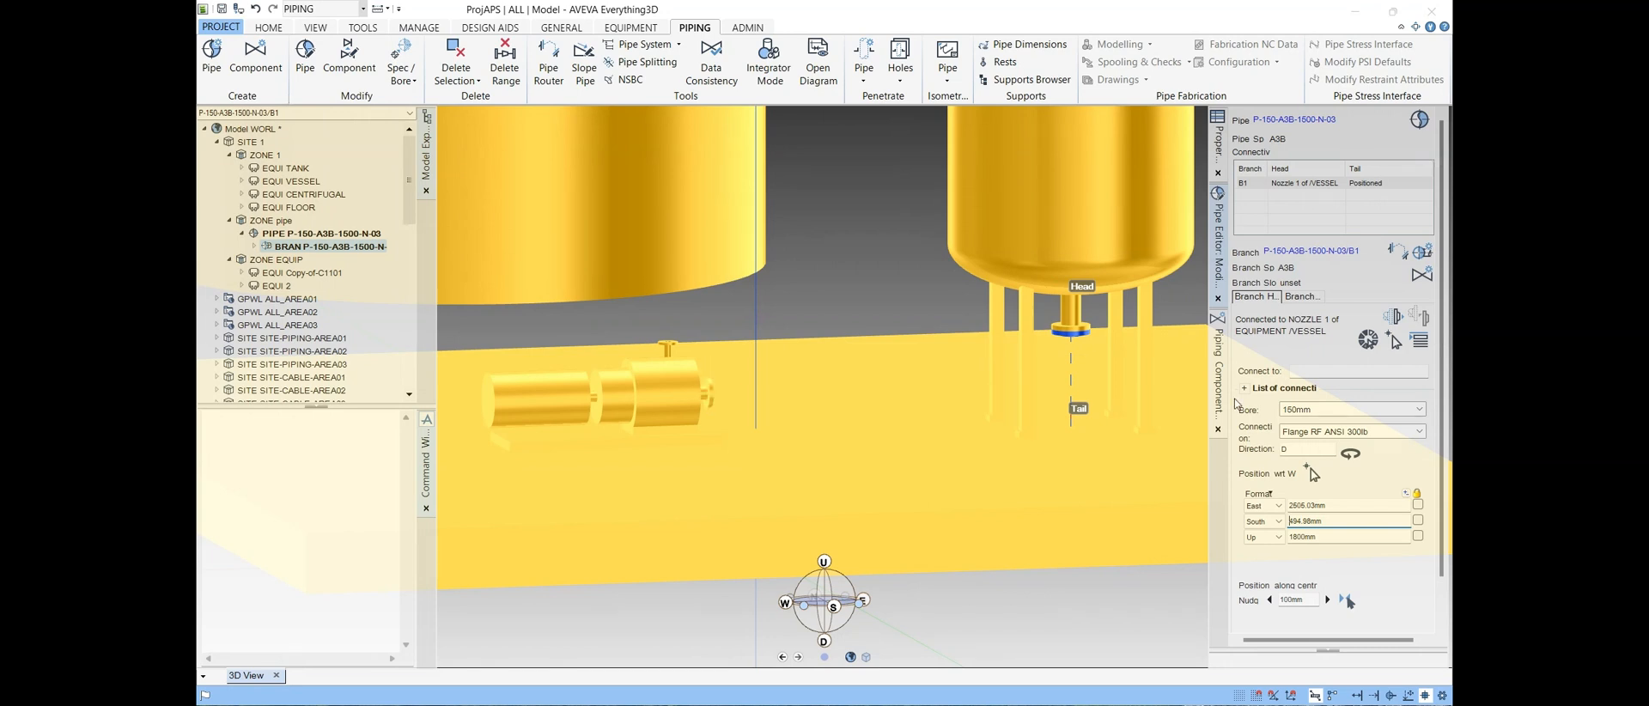
Step: Expand the new branch in the model hierarchy and make its flange the current component
click(259, 249)
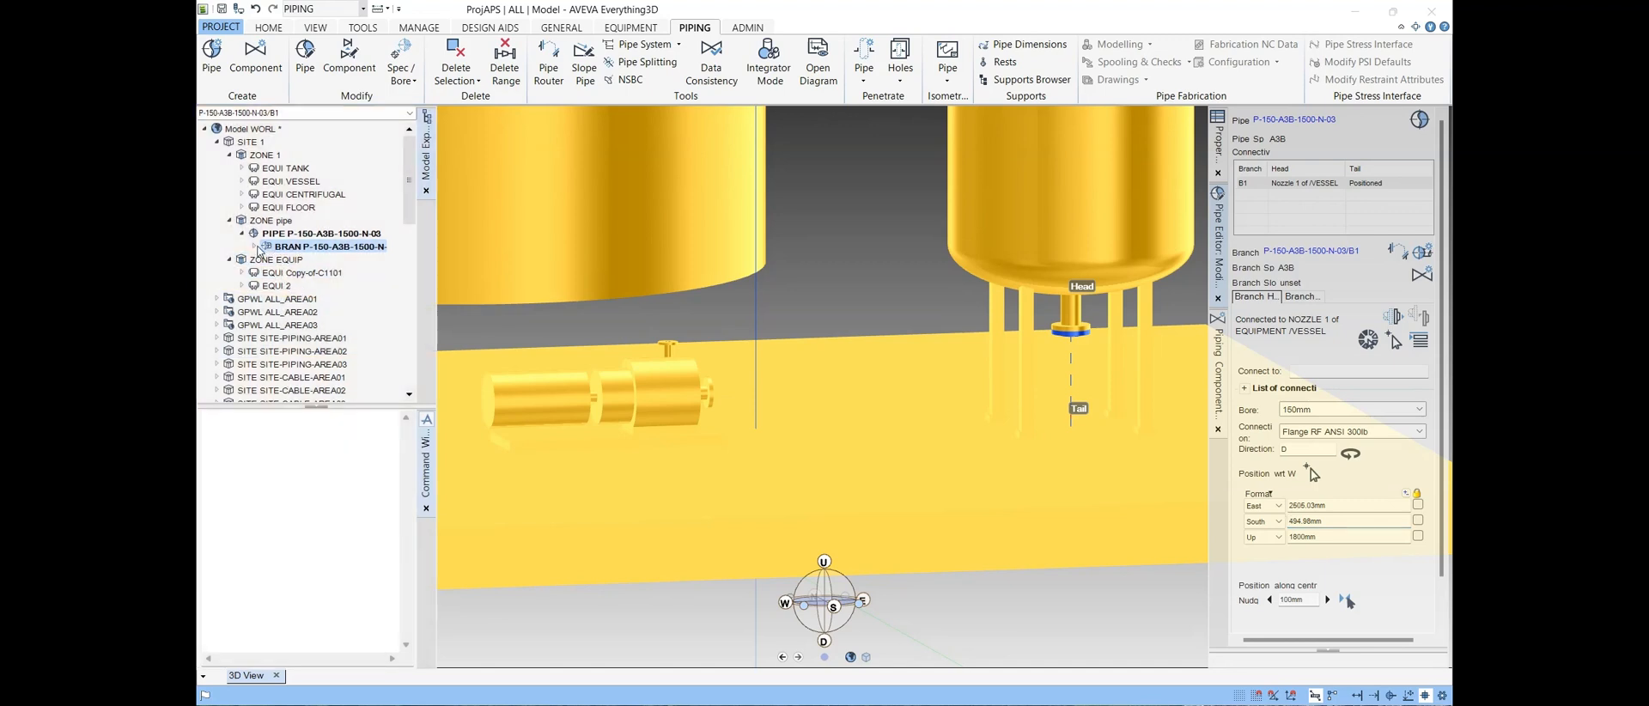
click(256, 246)
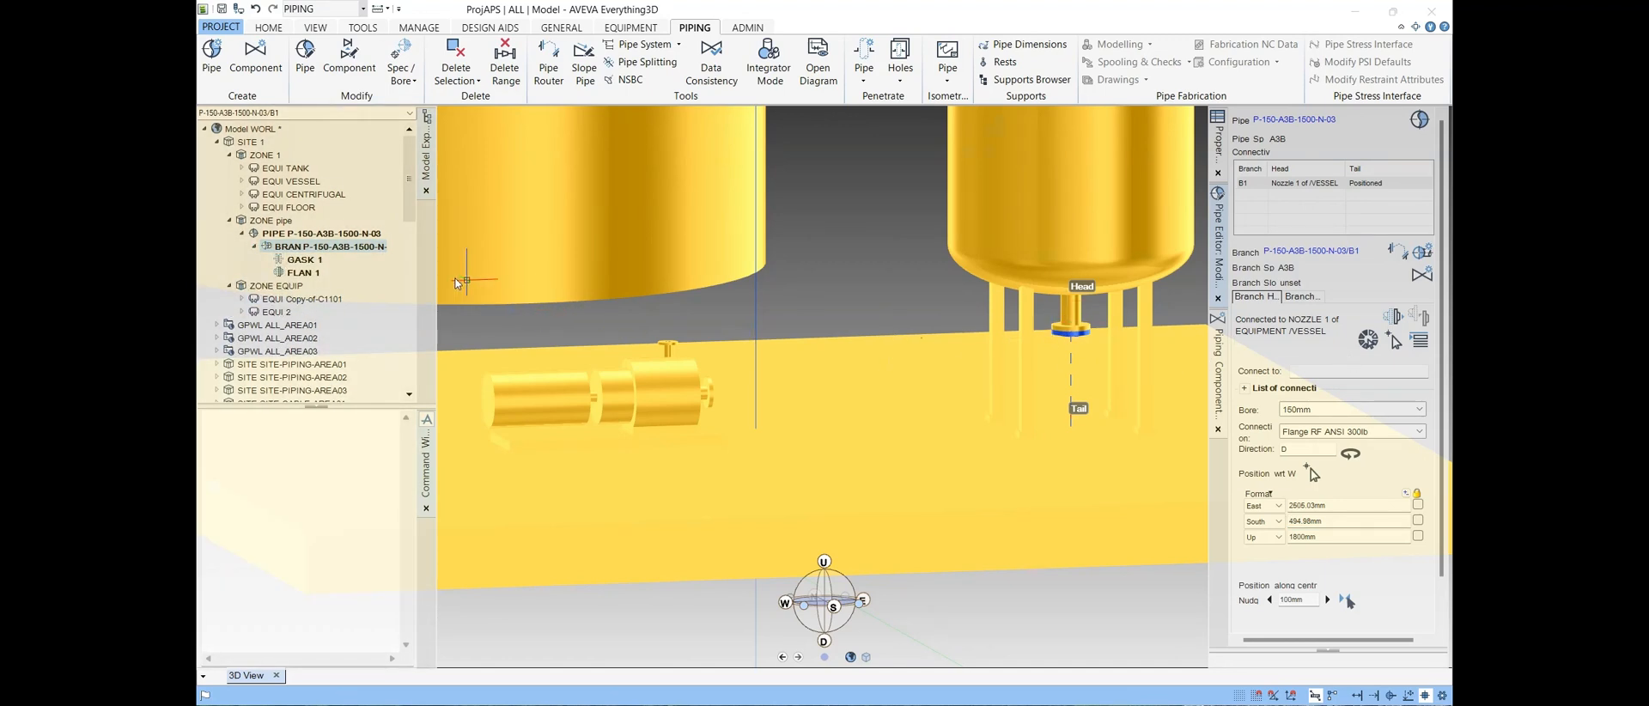
click(298, 262)
shift+click(300, 274)
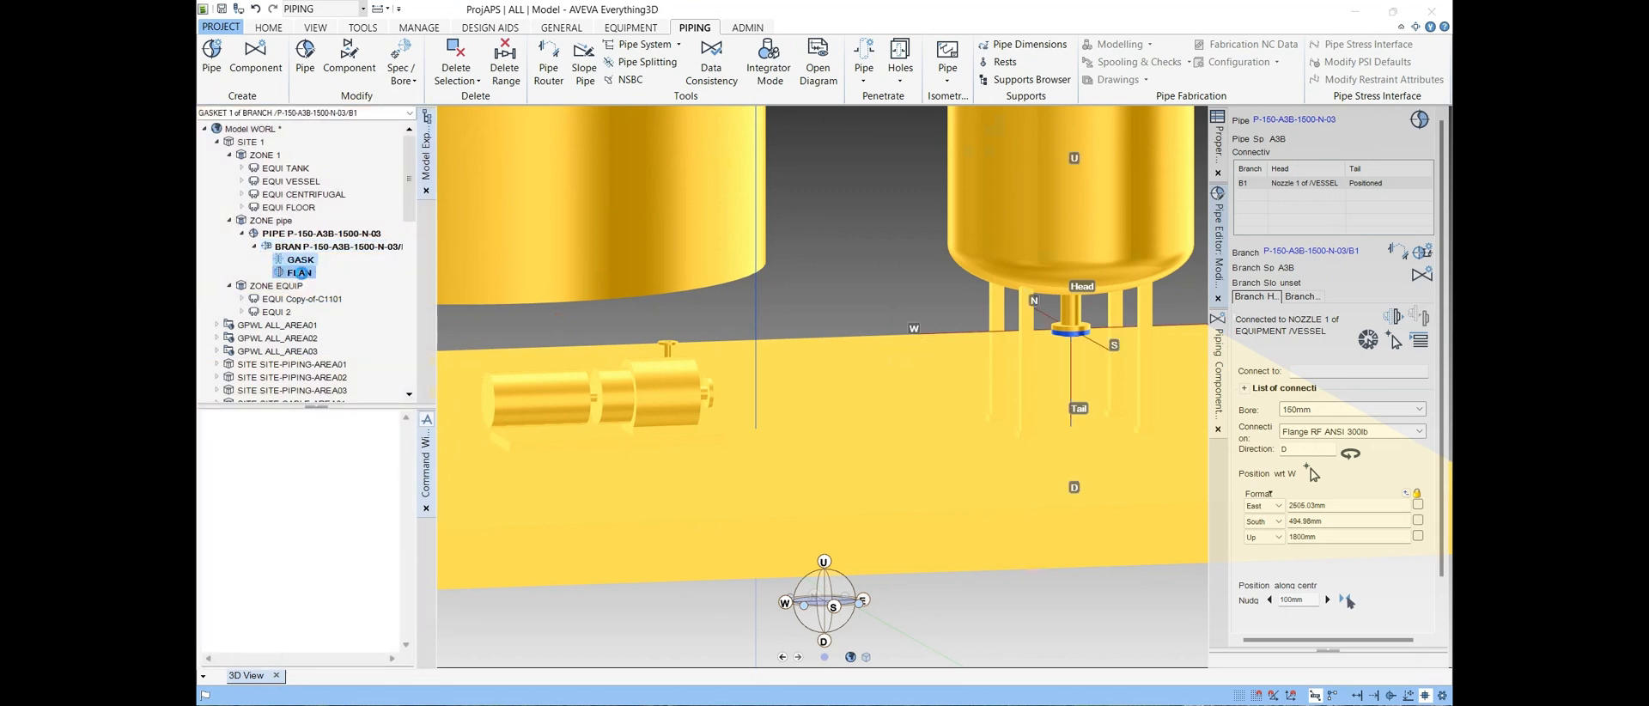
click(301, 274)
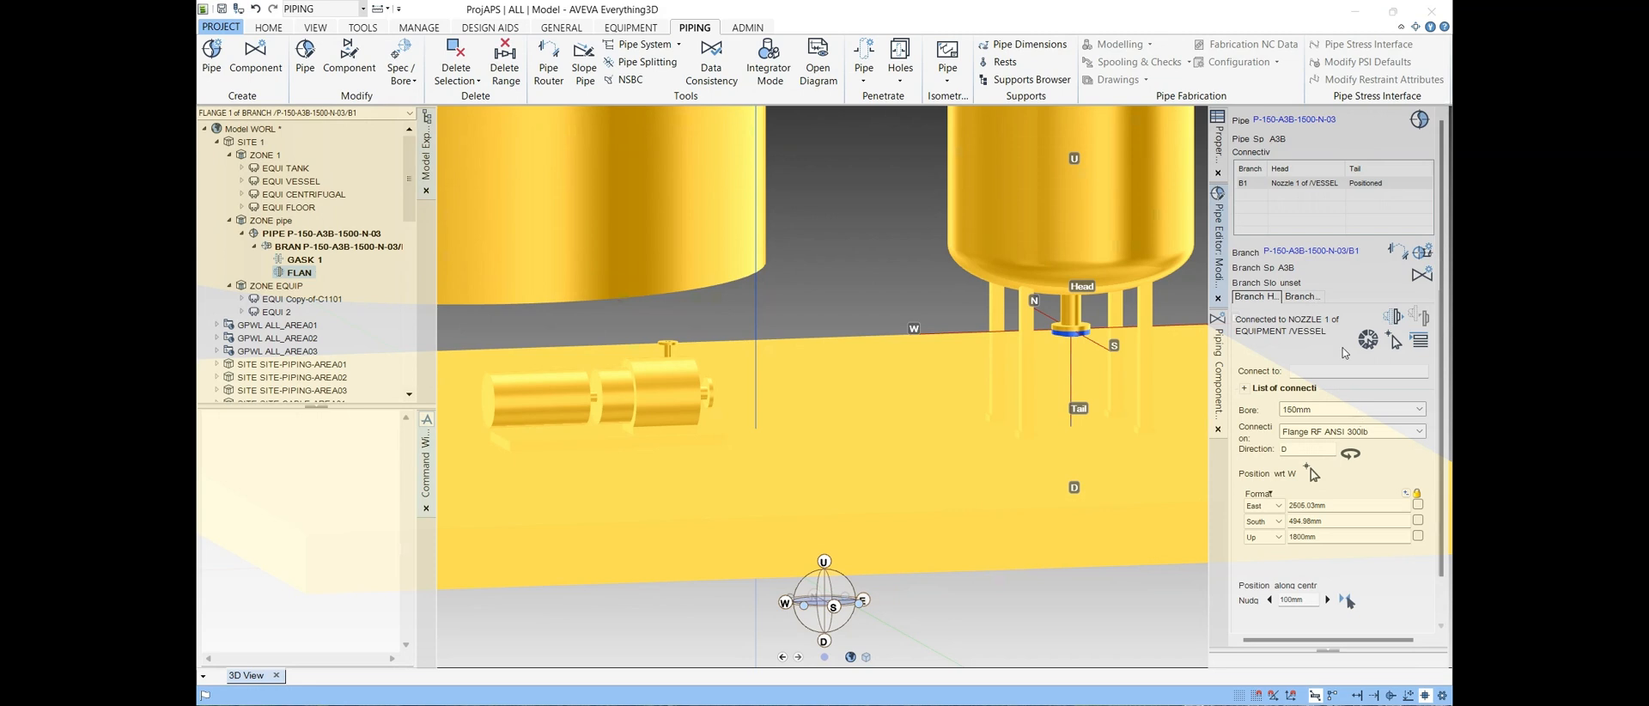
click(1223, 384)
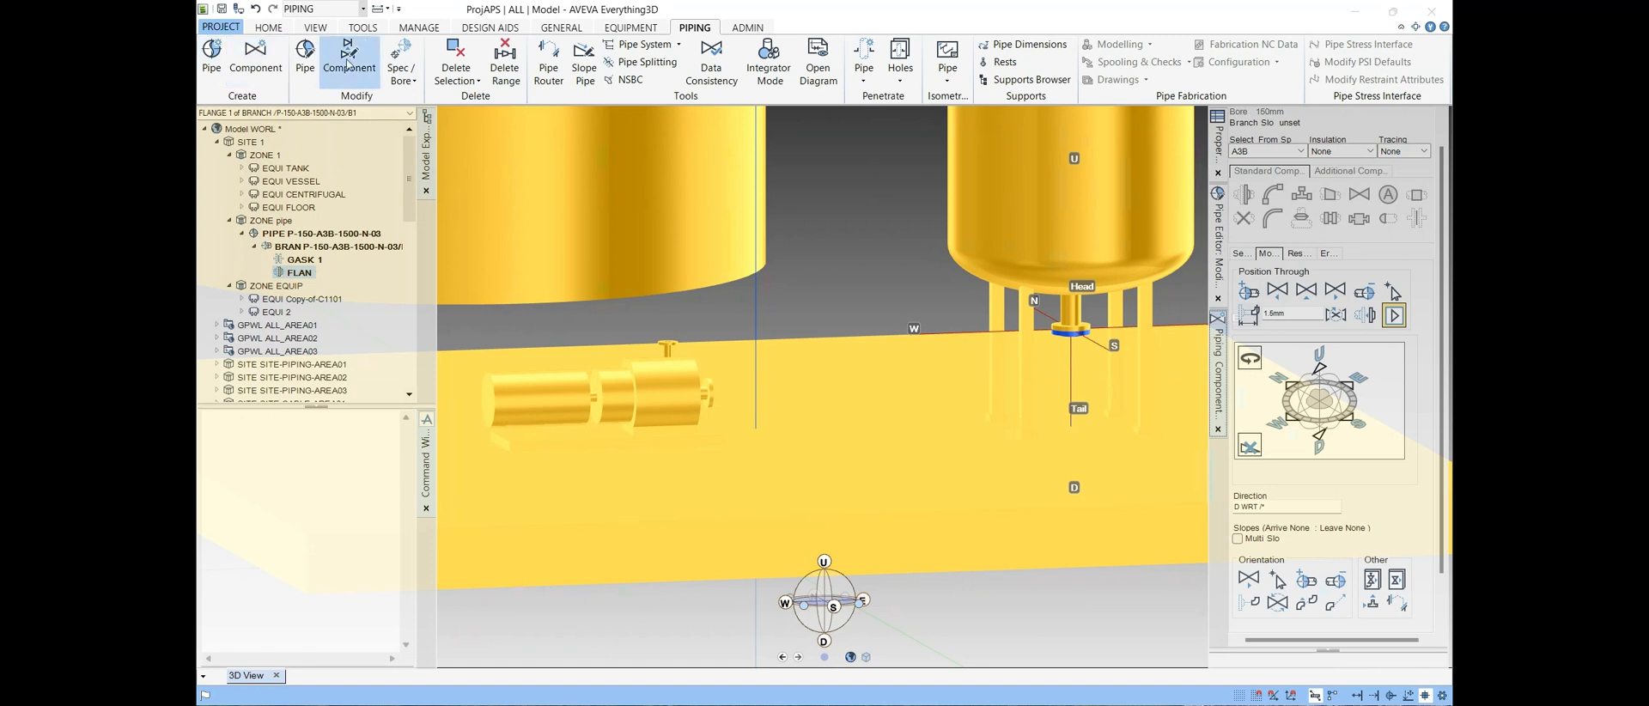
Step: Run the command SHOW!!CDCOMP to open the piping component creation window
click(235, 582)
text(SHOW!!CDCOMP)
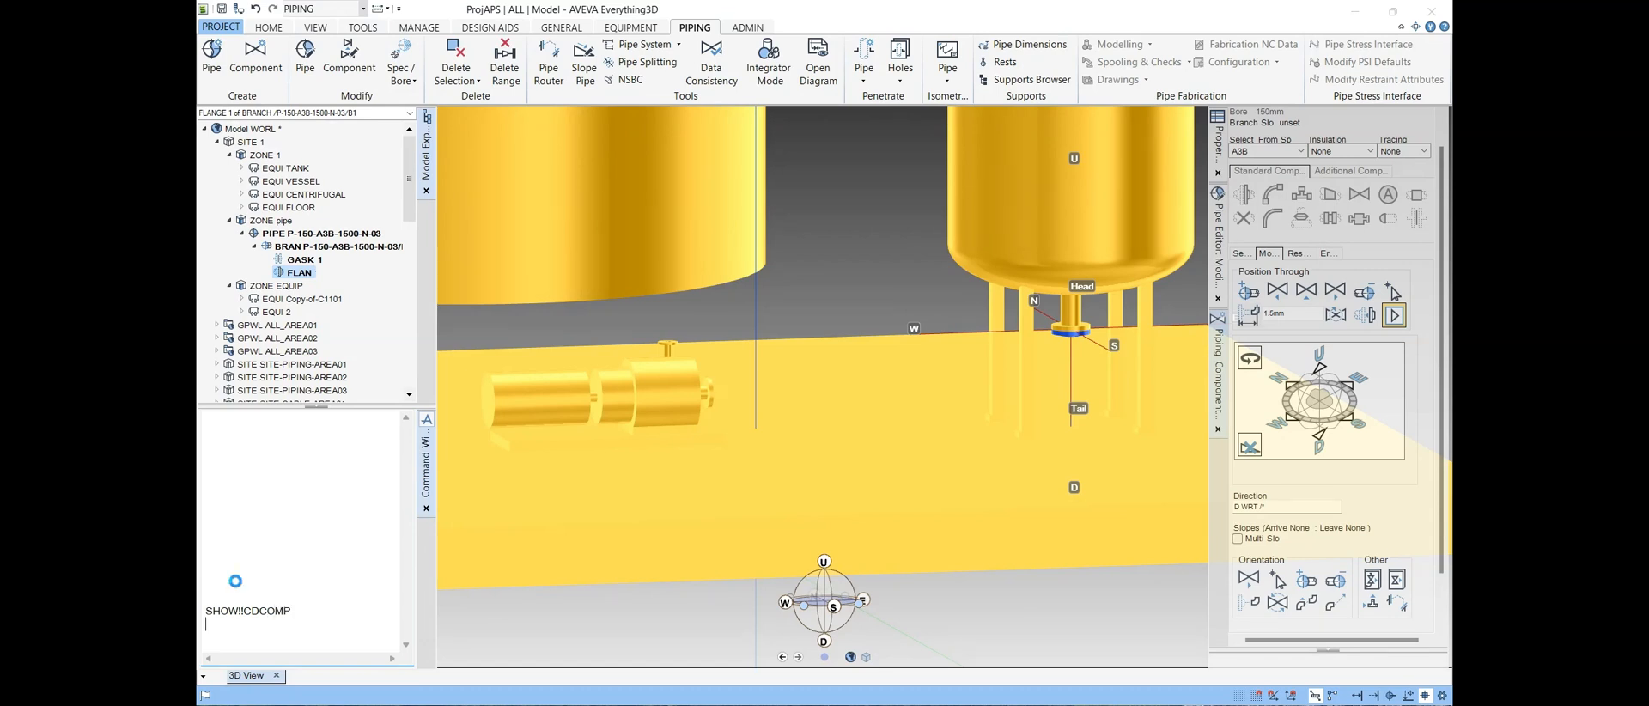
key(Return)
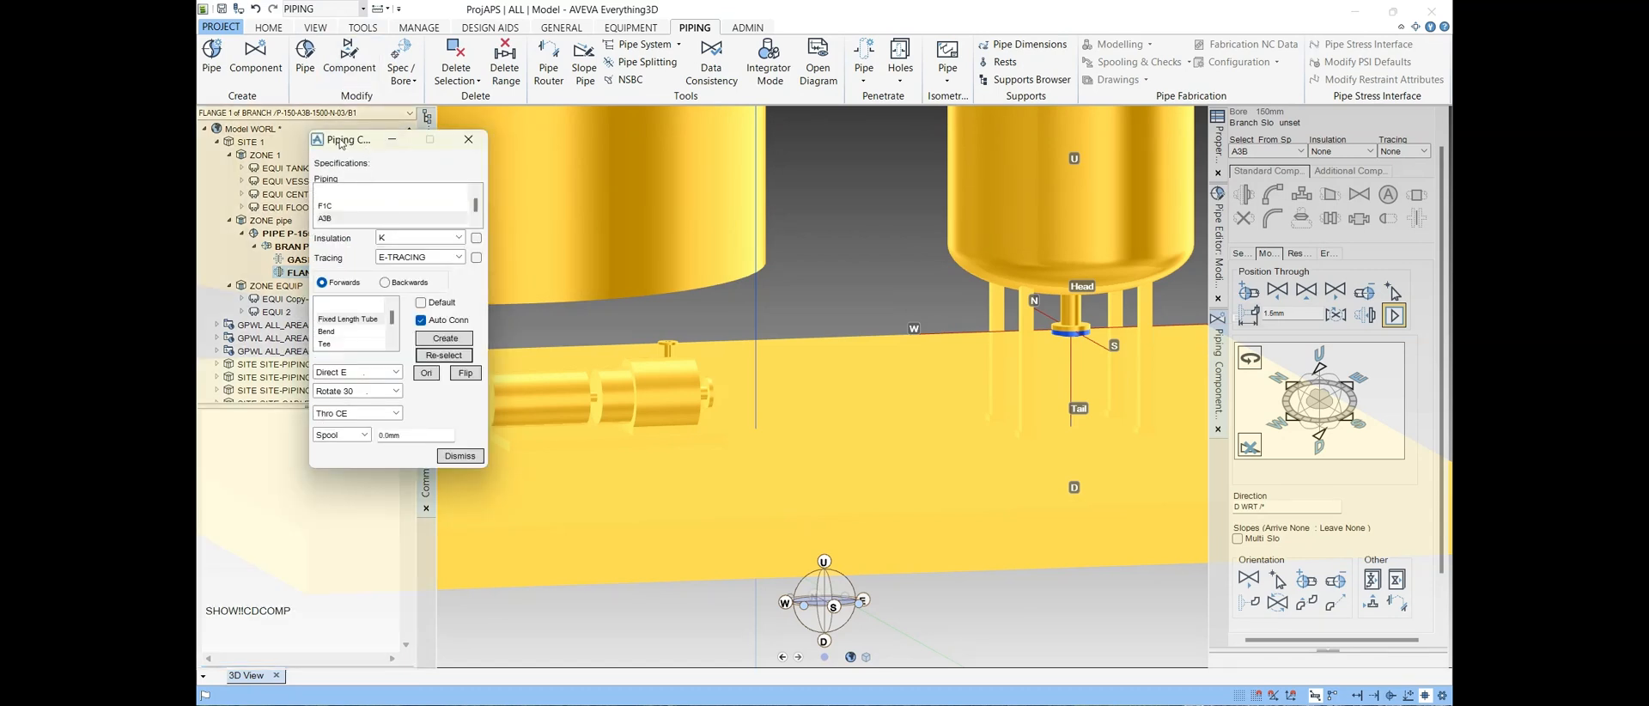
drag(291, 611, 204, 612)
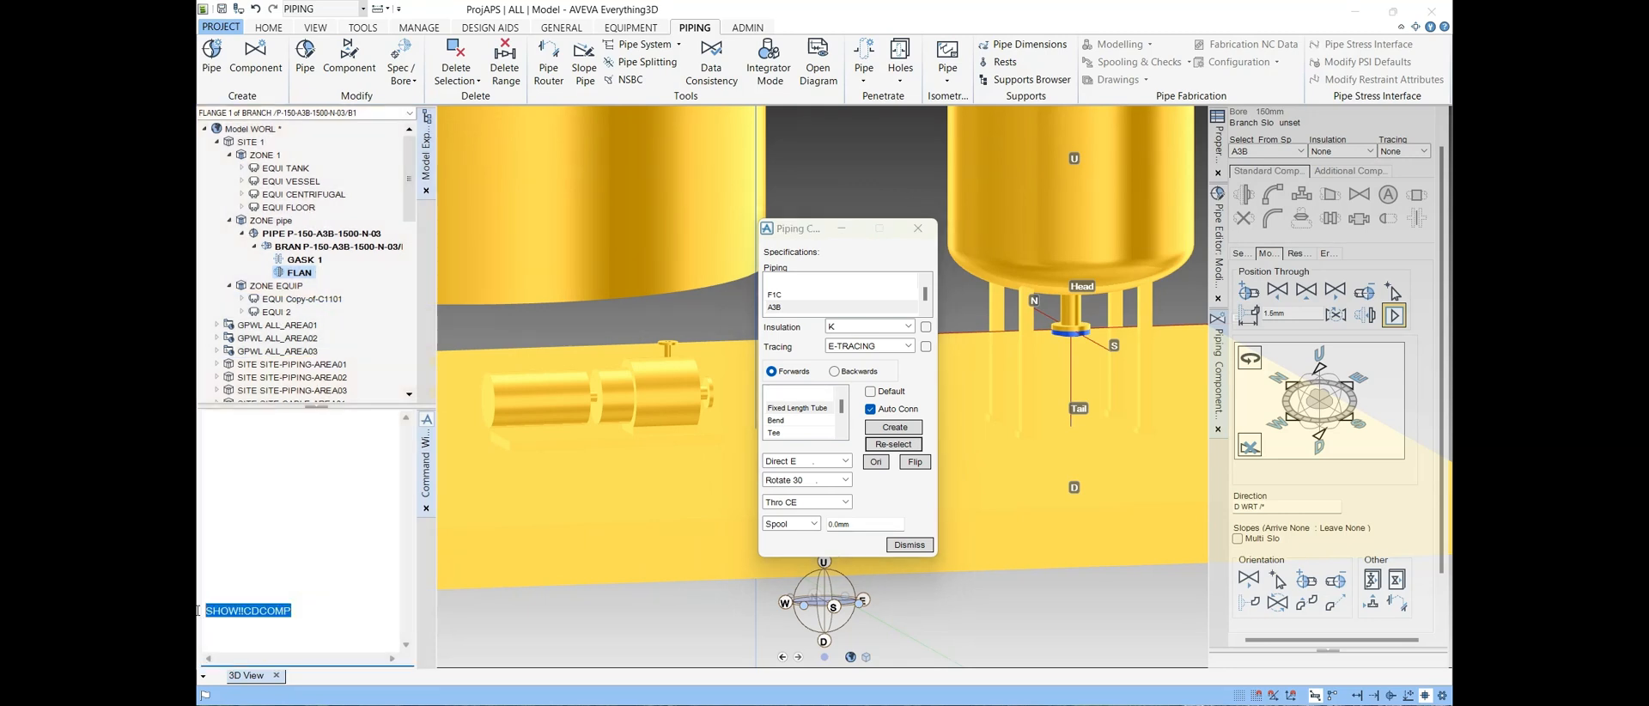
Step: Create an EL90 elbow from specification A3B after the flange, working forwards, and dismiss the resulting message
click(822, 415)
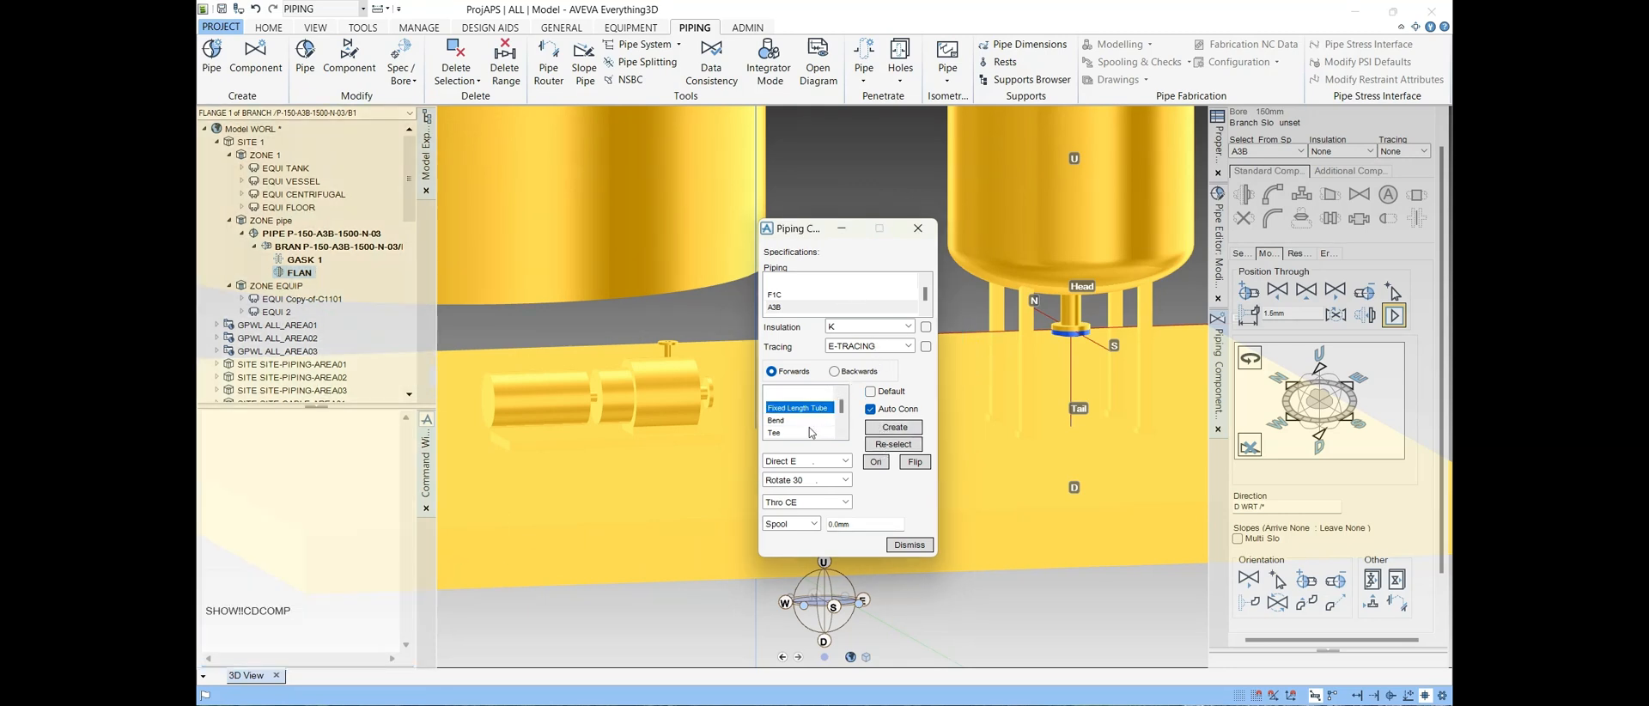
scroll(809, 427, down, 1)
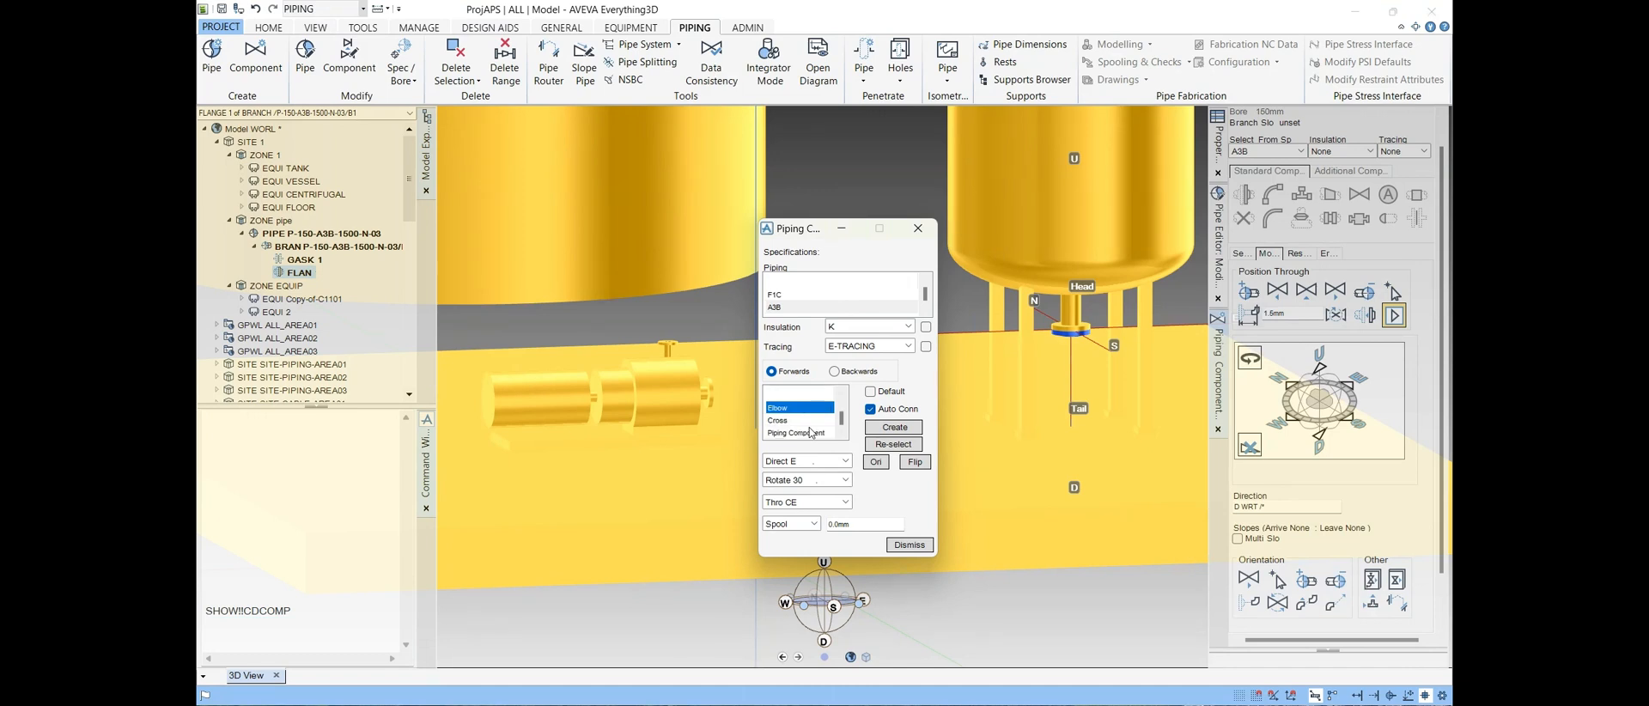
click(898, 428)
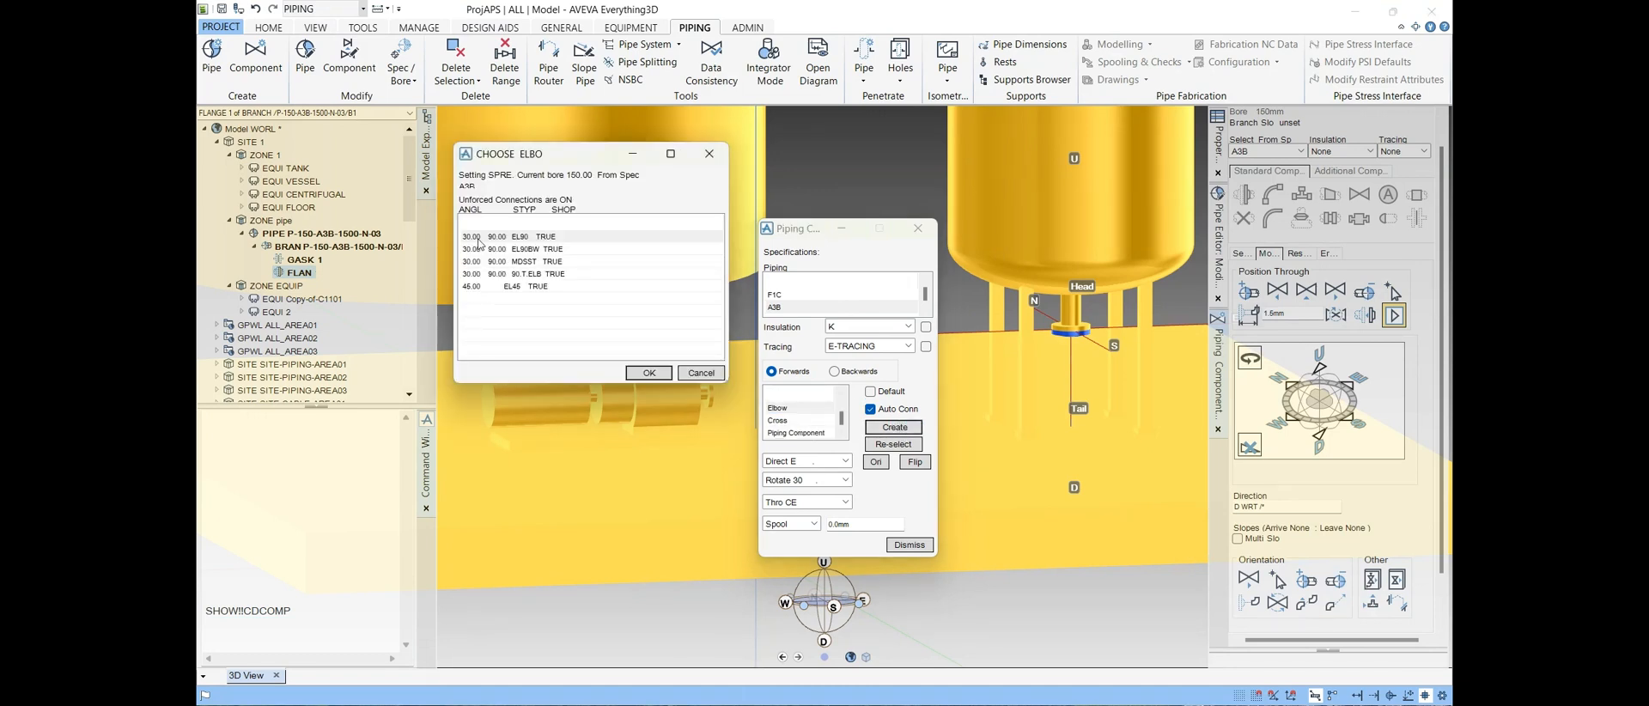
click(479, 238)
click(648, 373)
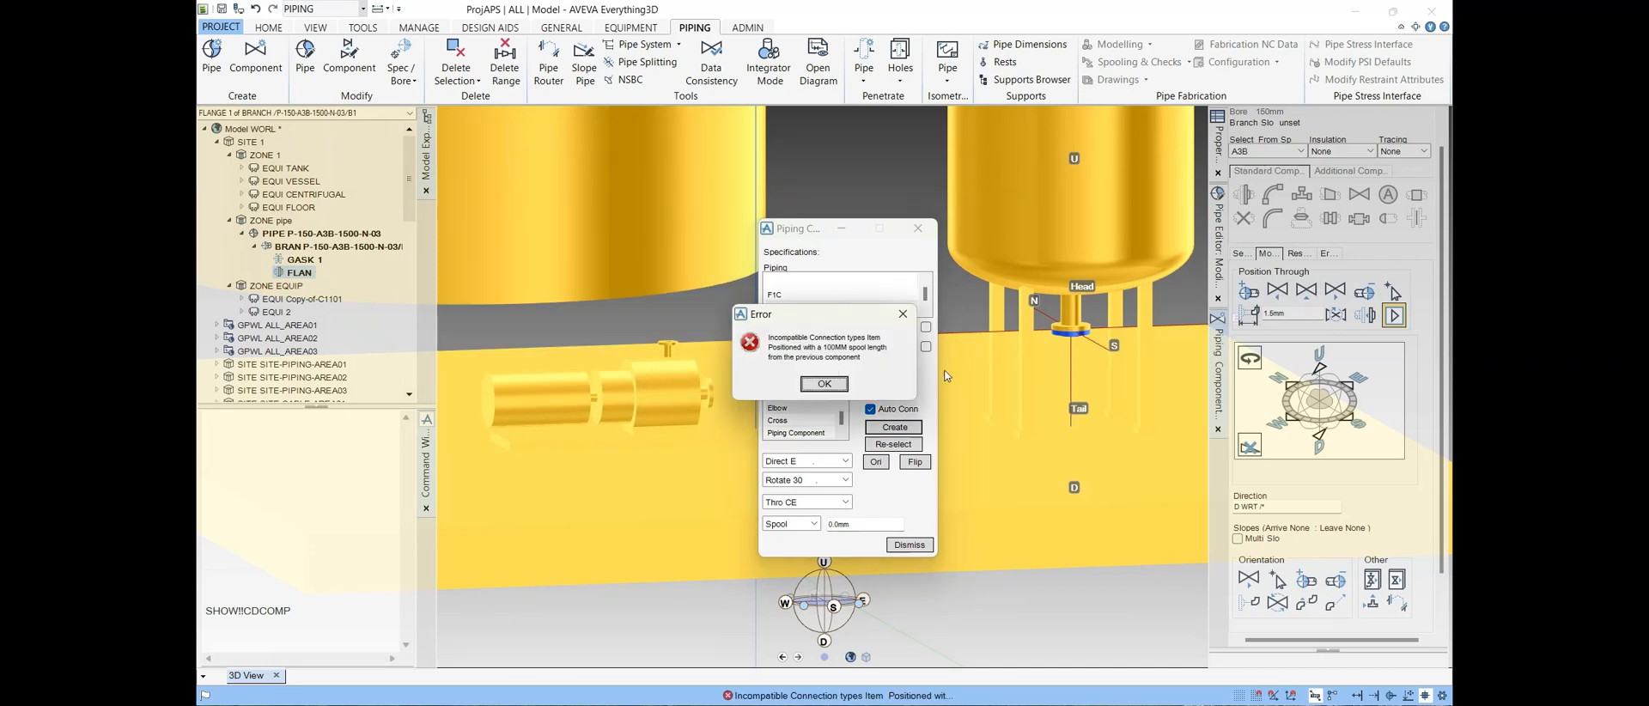
click(824, 383)
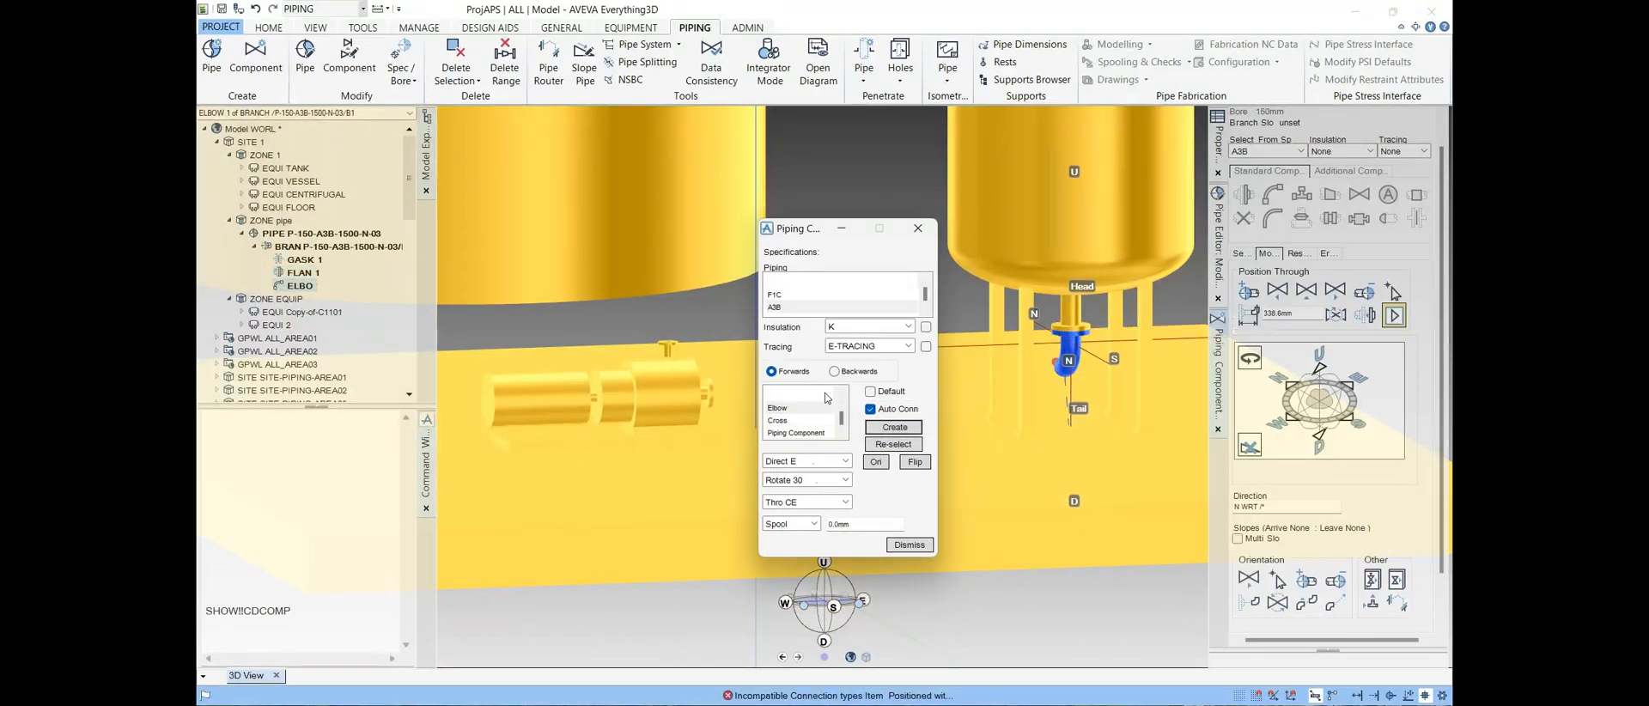
Step: Rotate the elbow with Rotate 90 and apply the Thro CE positioning option
click(807, 481)
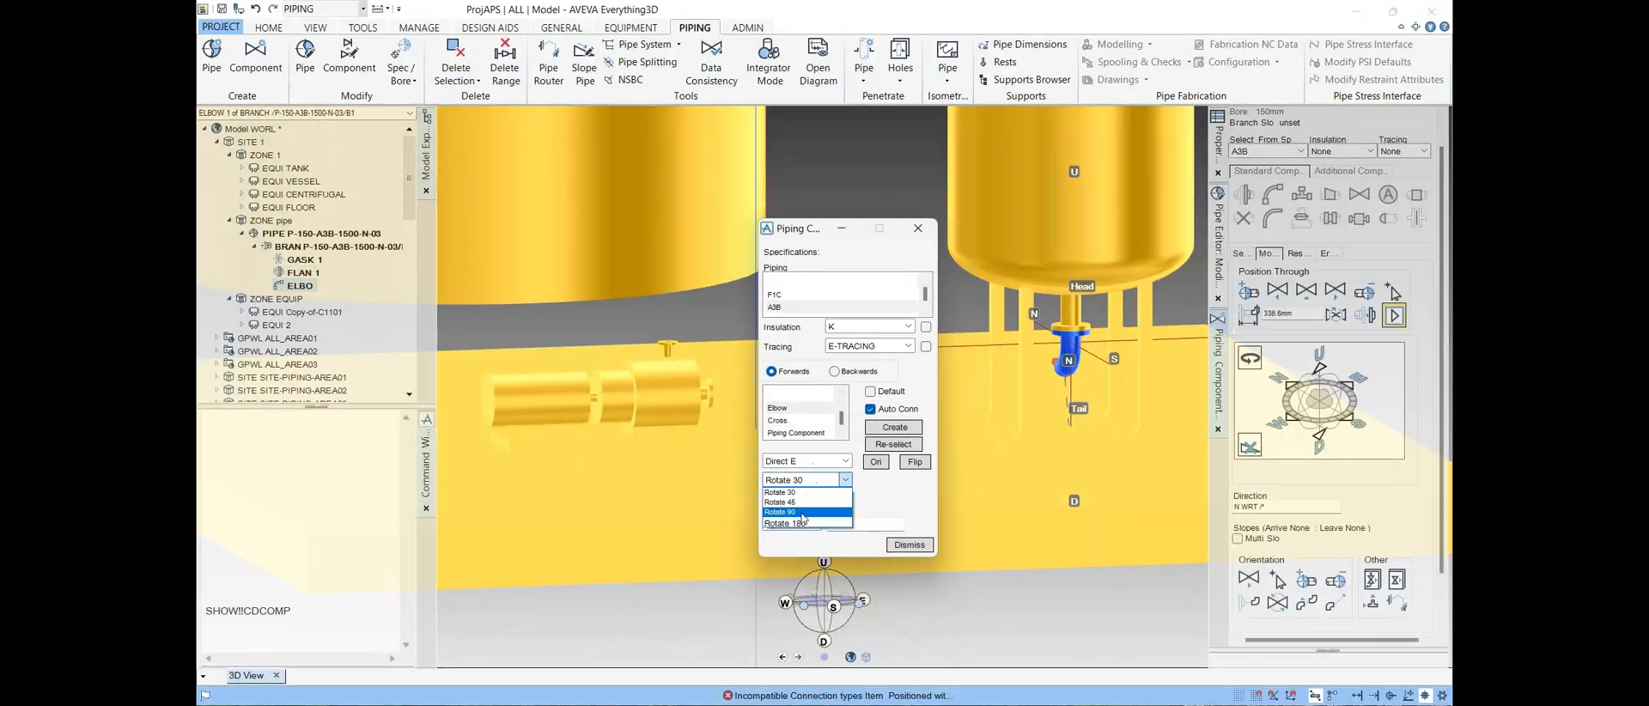
click(803, 512)
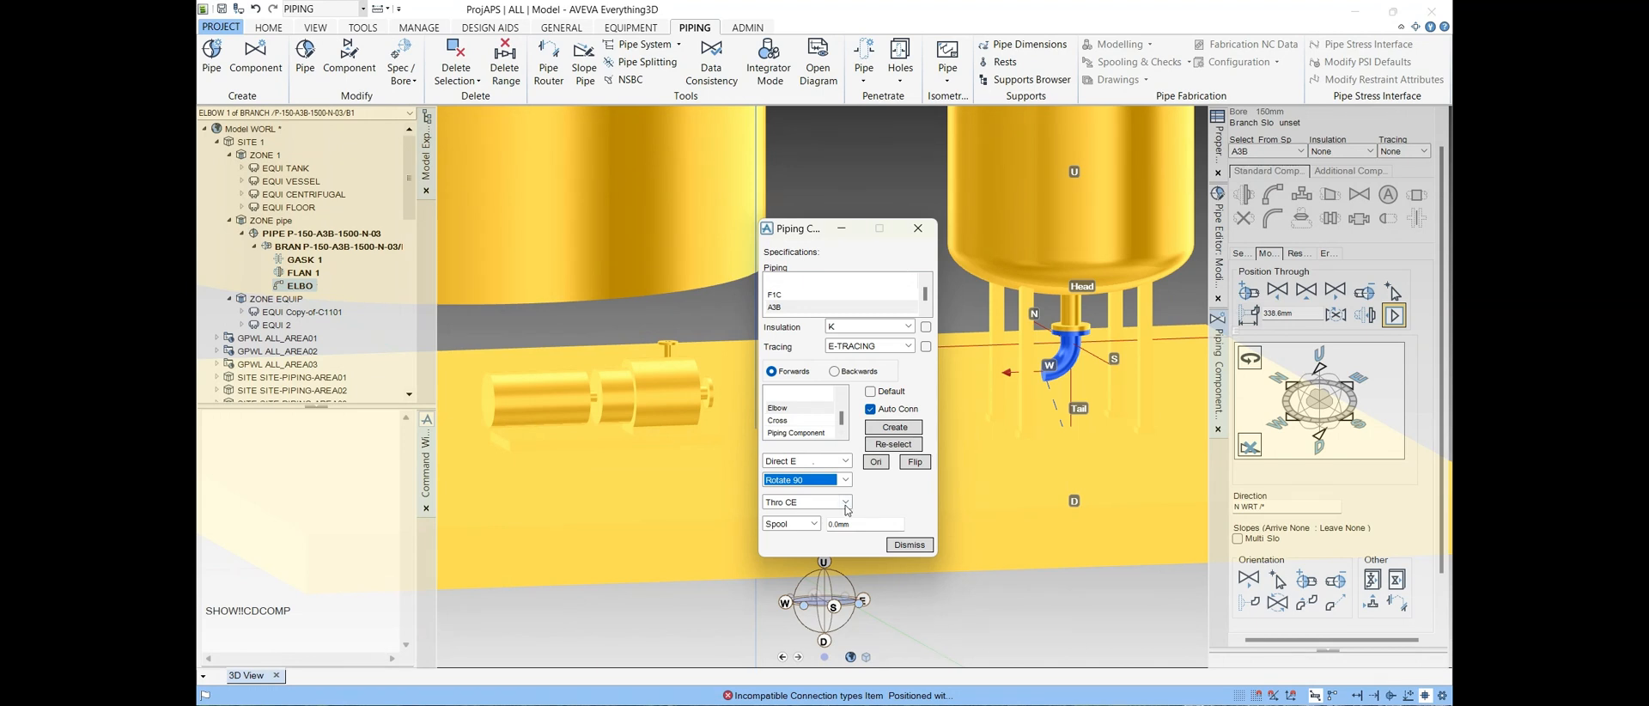
drag(804, 233, 1206, 262)
click(1182, 529)
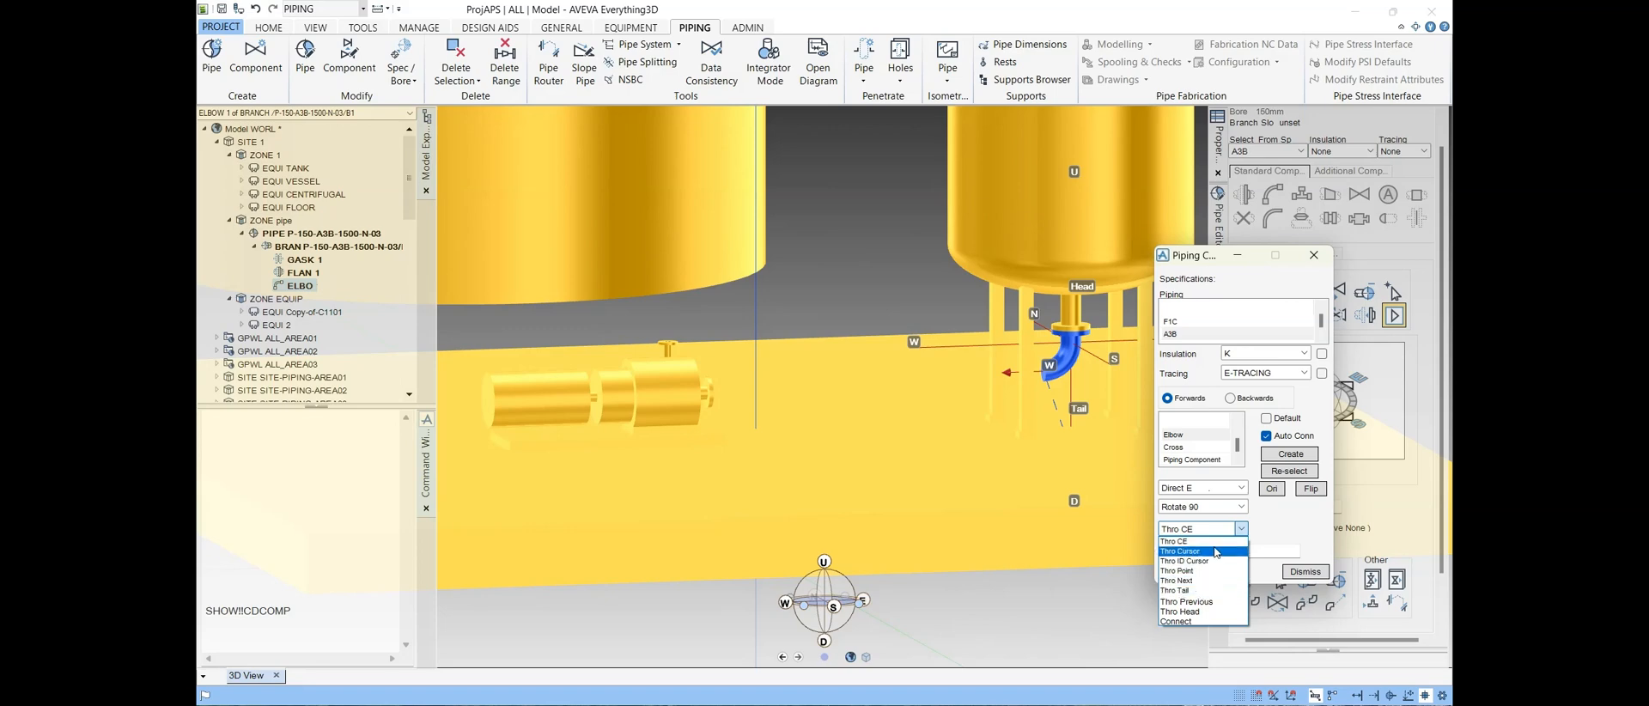
click(1181, 541)
drag(1213, 266, 1042, 299)
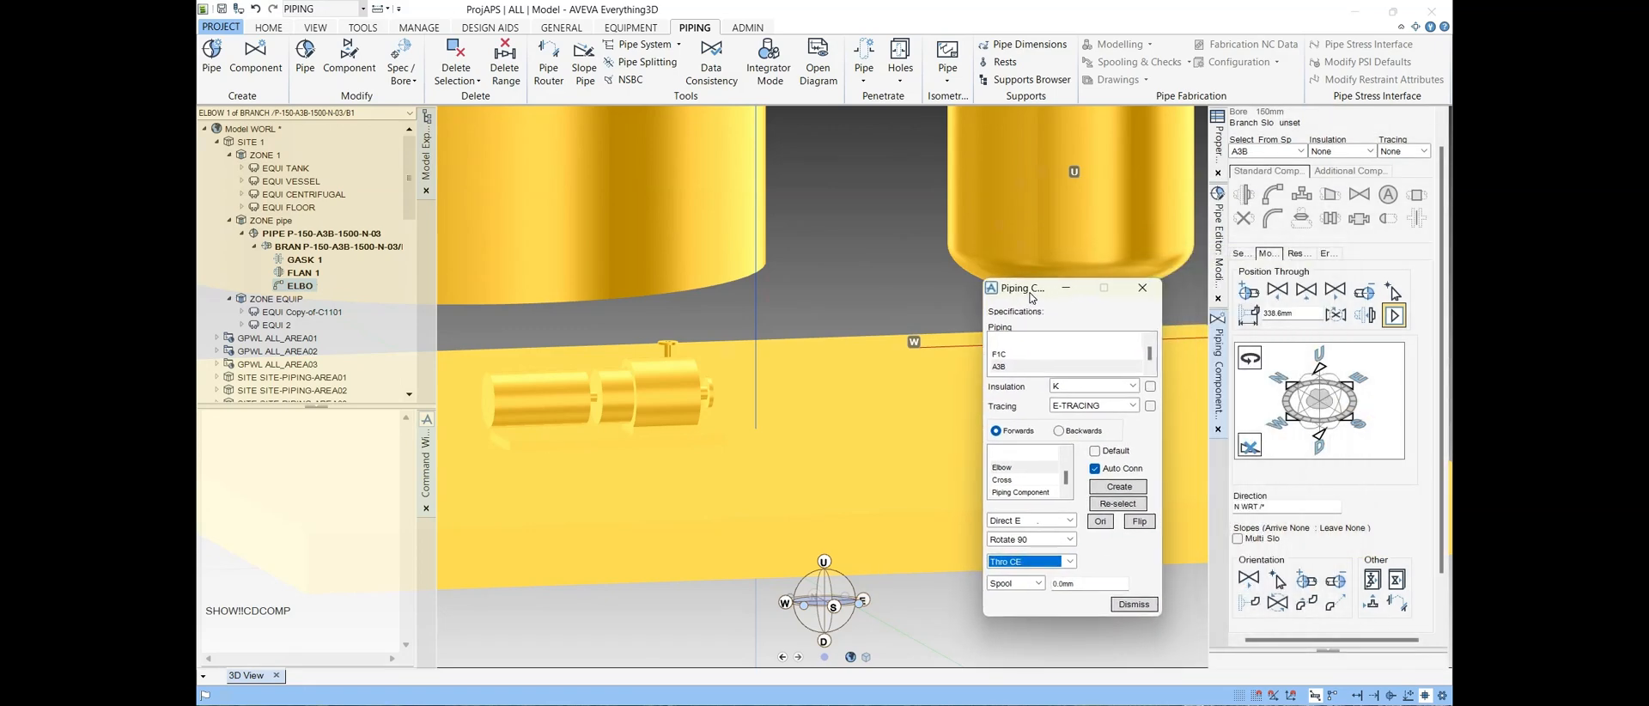
Step: Modify the pipe and connect the branch tail to the end nozzle of the centrifugal pump
click(1220, 353)
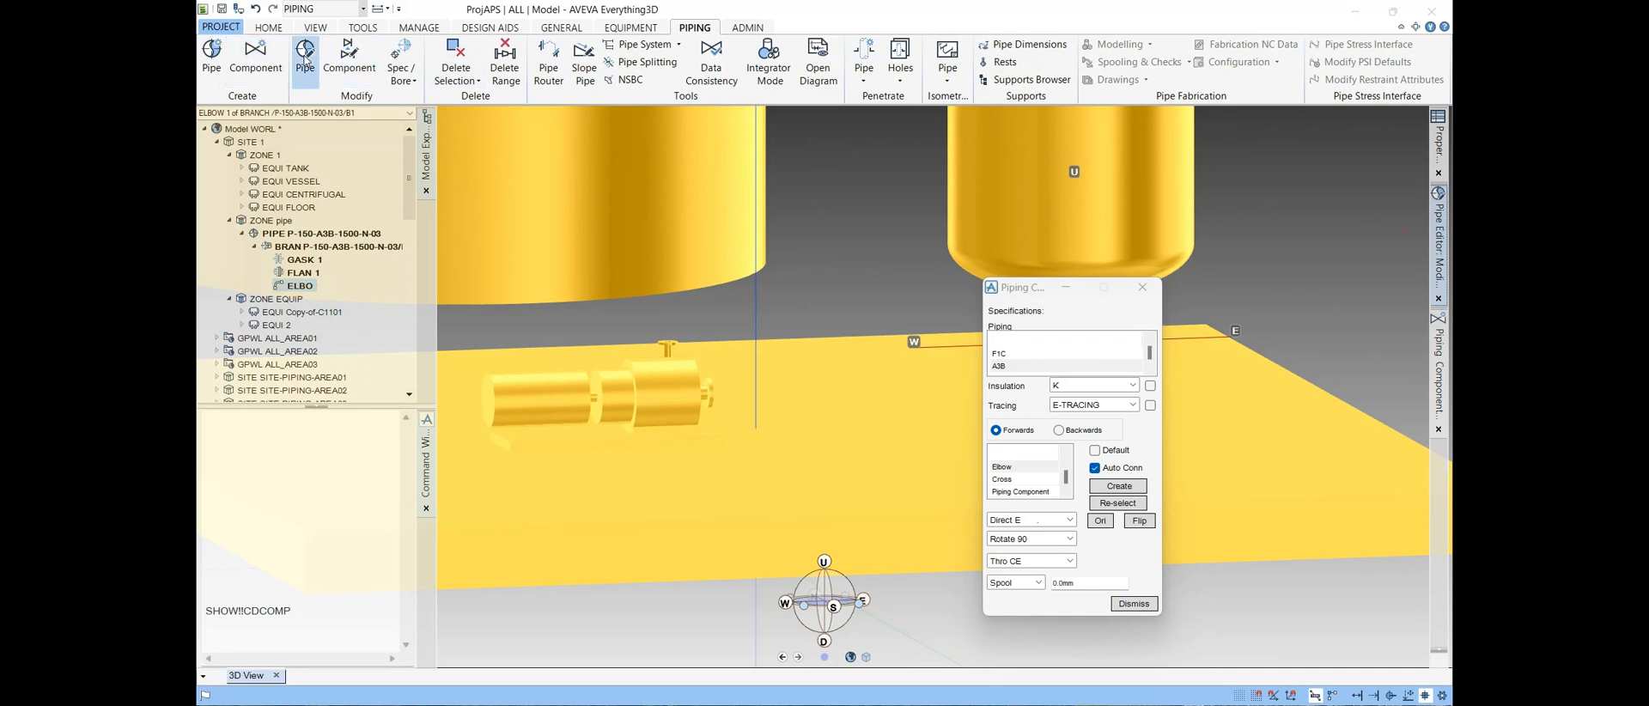
click(305, 56)
click(1438, 229)
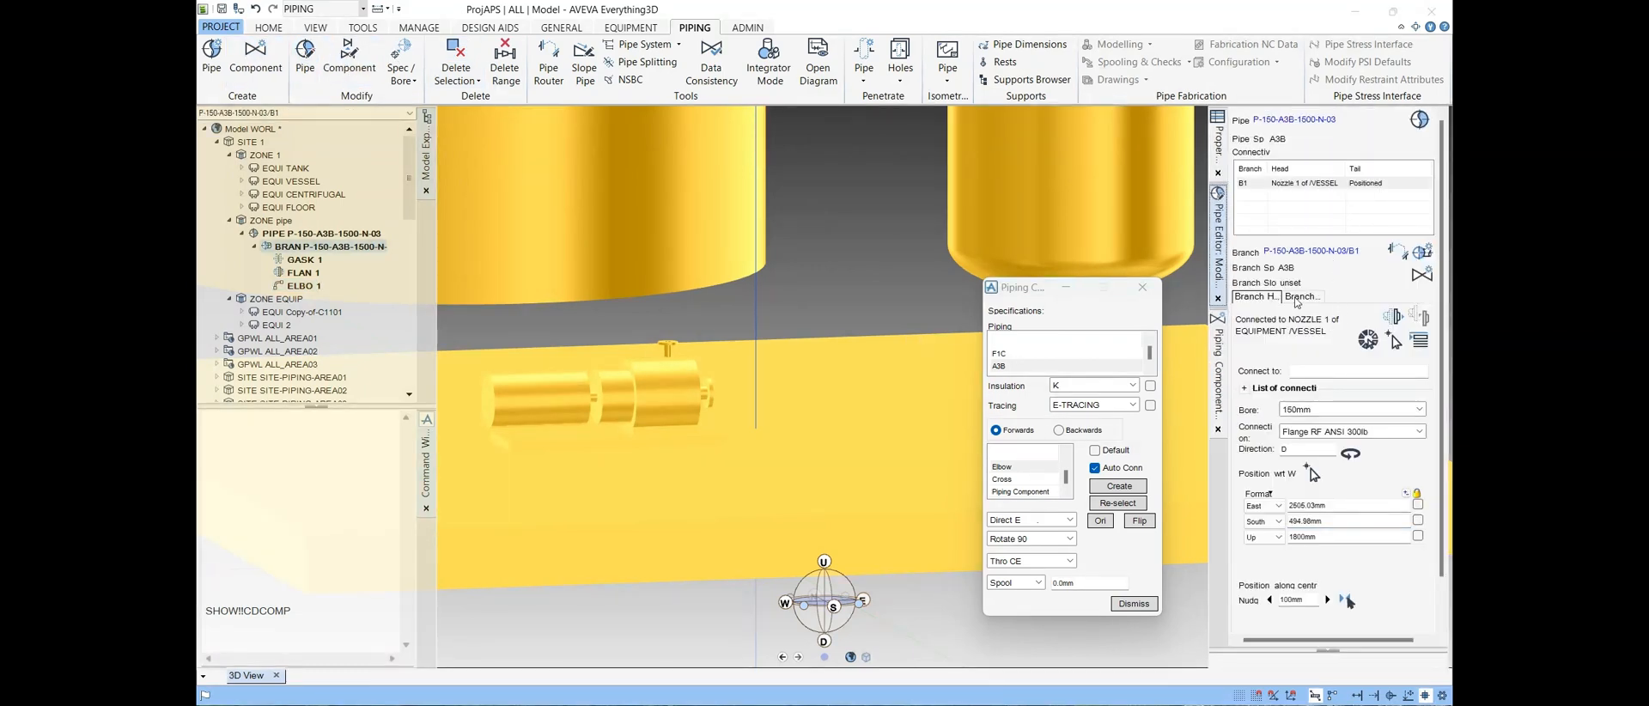
click(1300, 297)
click(1391, 311)
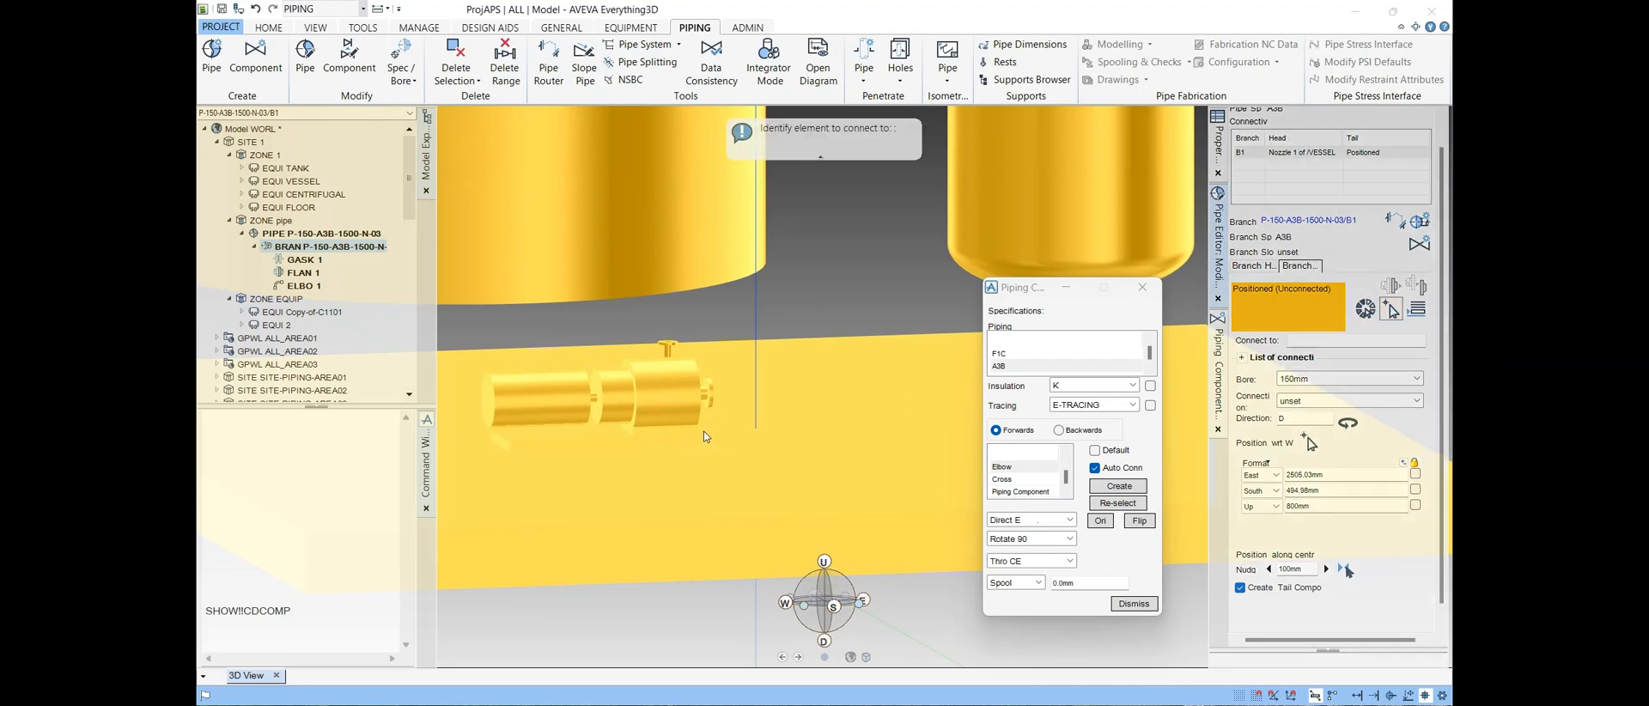
click(709, 392)
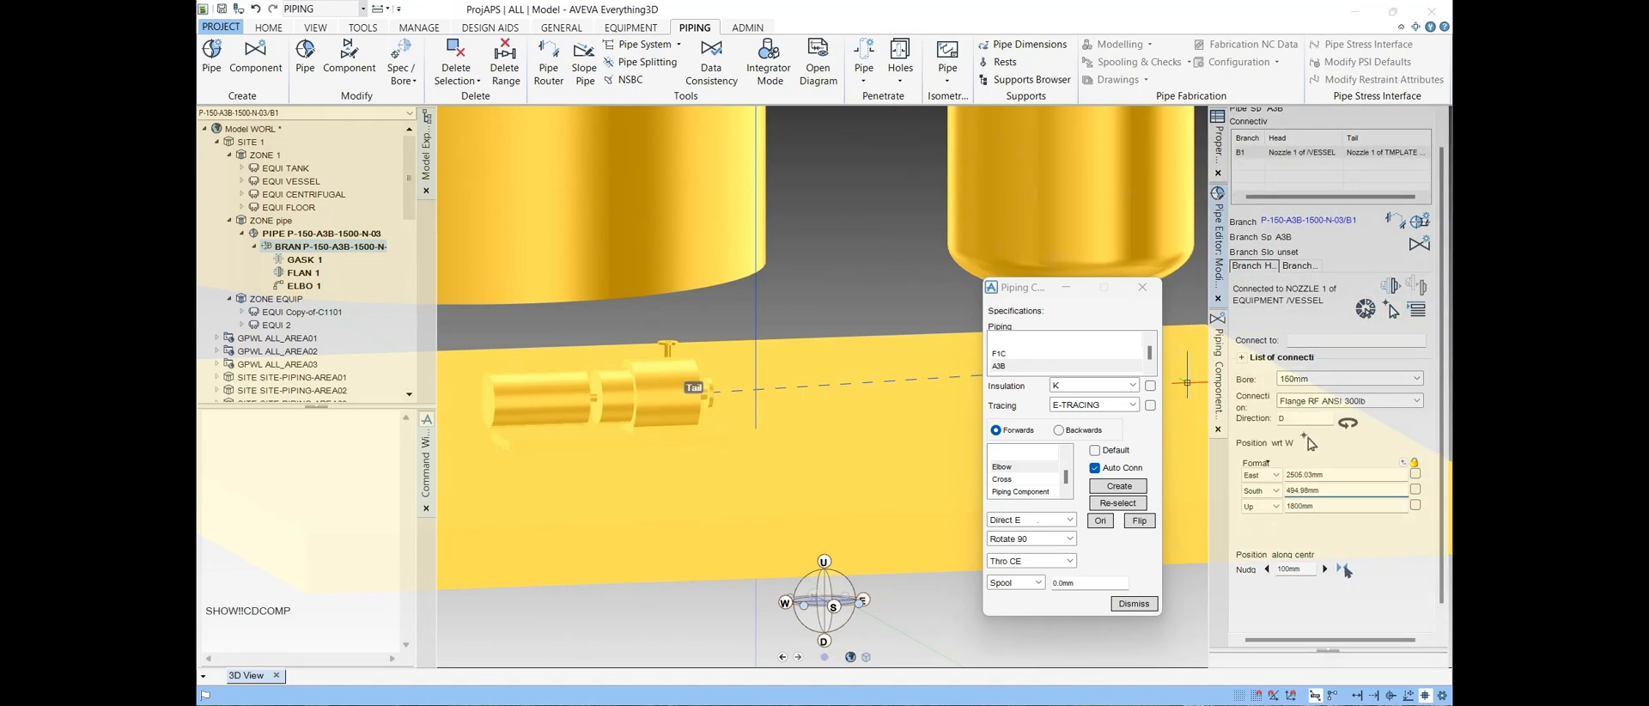
Step: Create a gasket from the elbow with the direction set to Backwards, and dismiss the resulting message
click(292, 286)
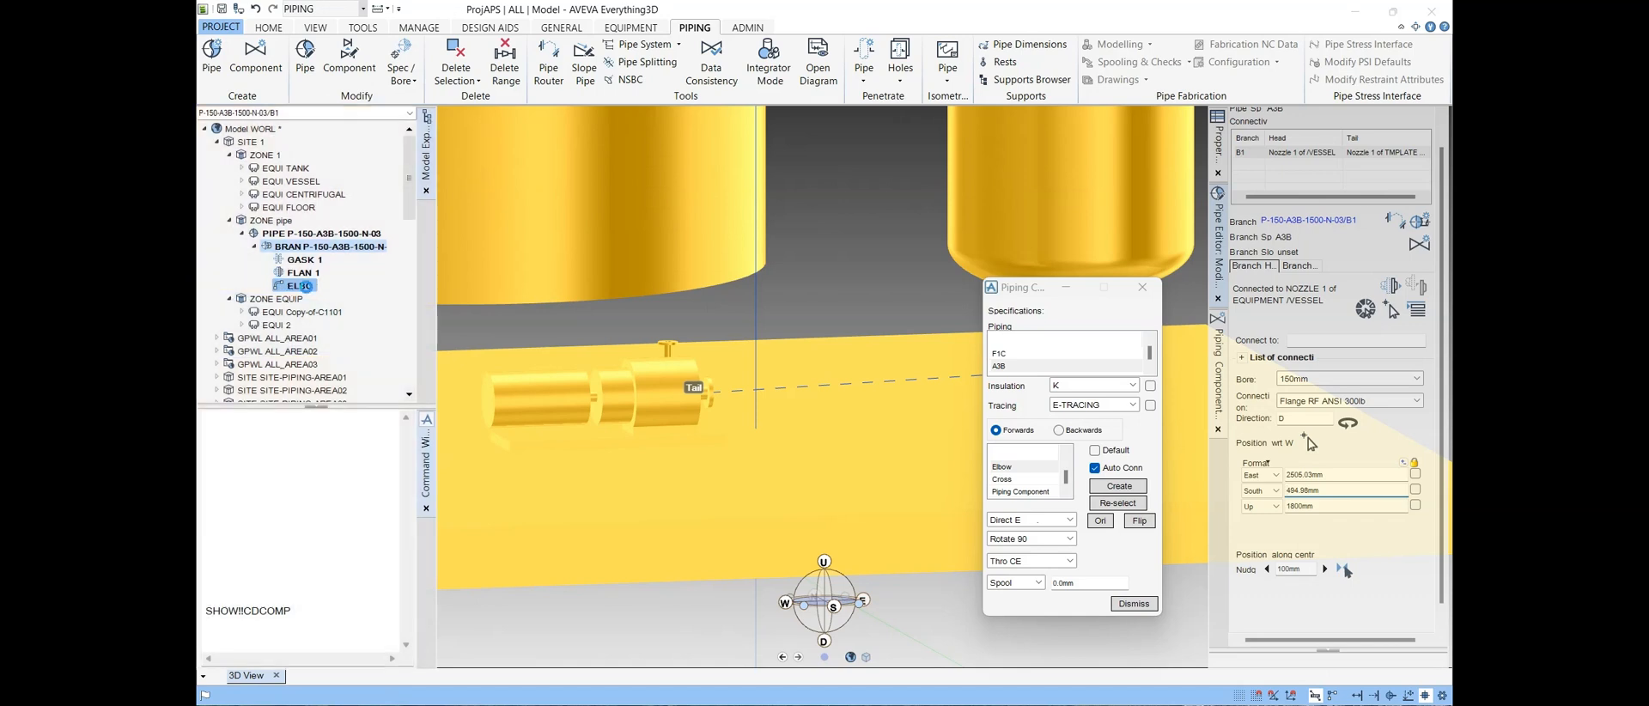
drag(1012, 296, 752, 284)
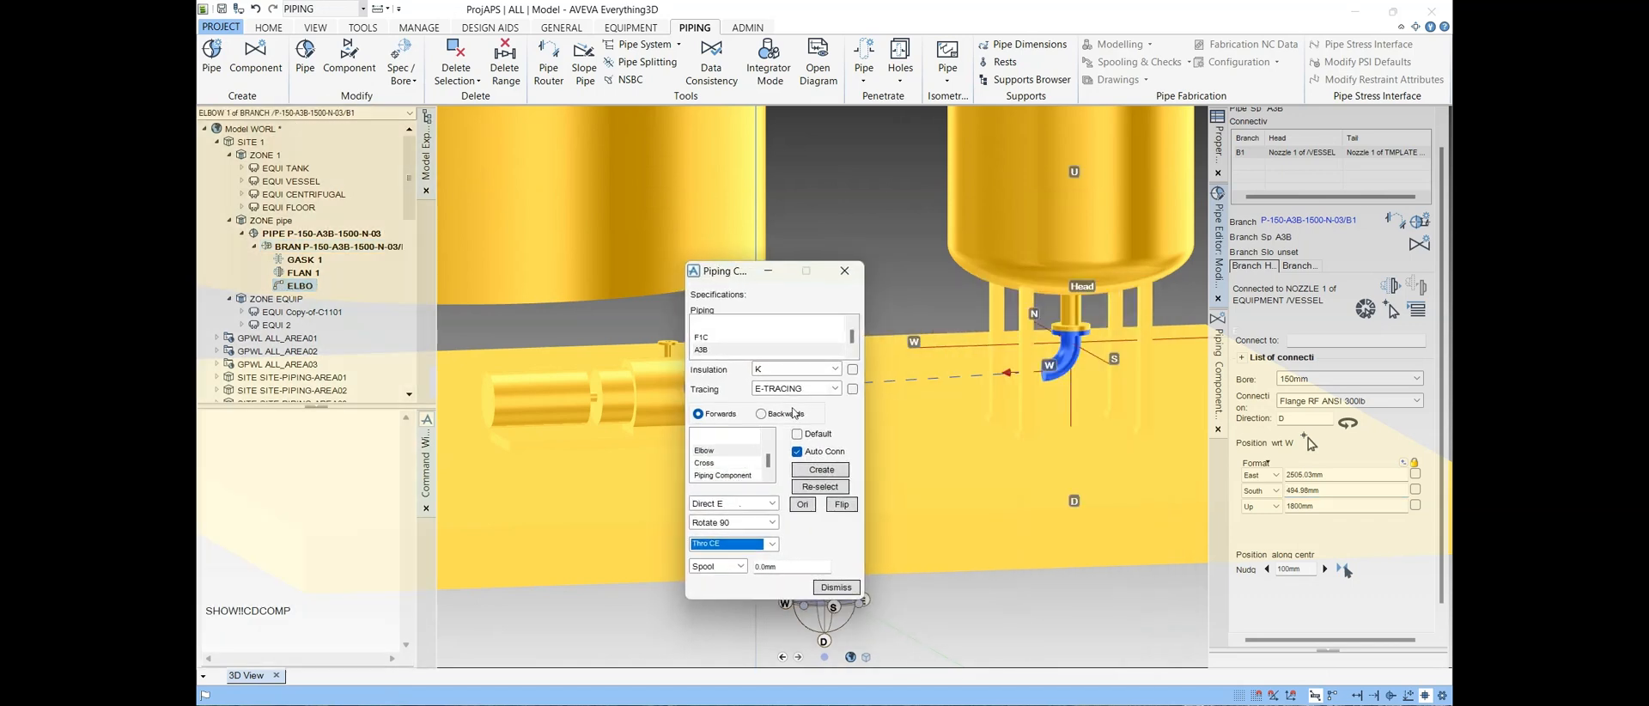
click(746, 463)
scroll(741, 456, up, 5)
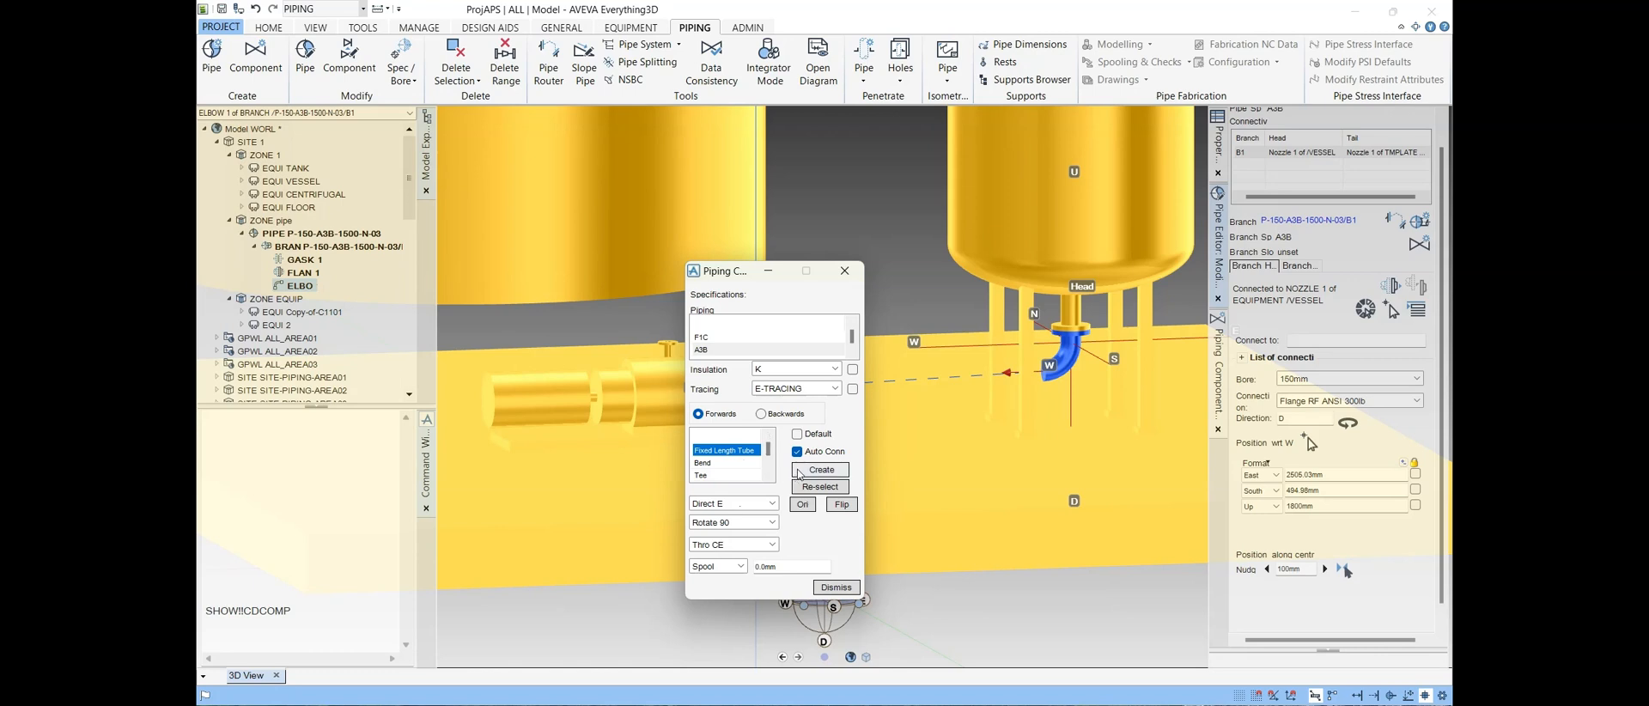
drag(729, 277, 1062, 401)
click(914, 418)
scroll(808, 361, up, 3)
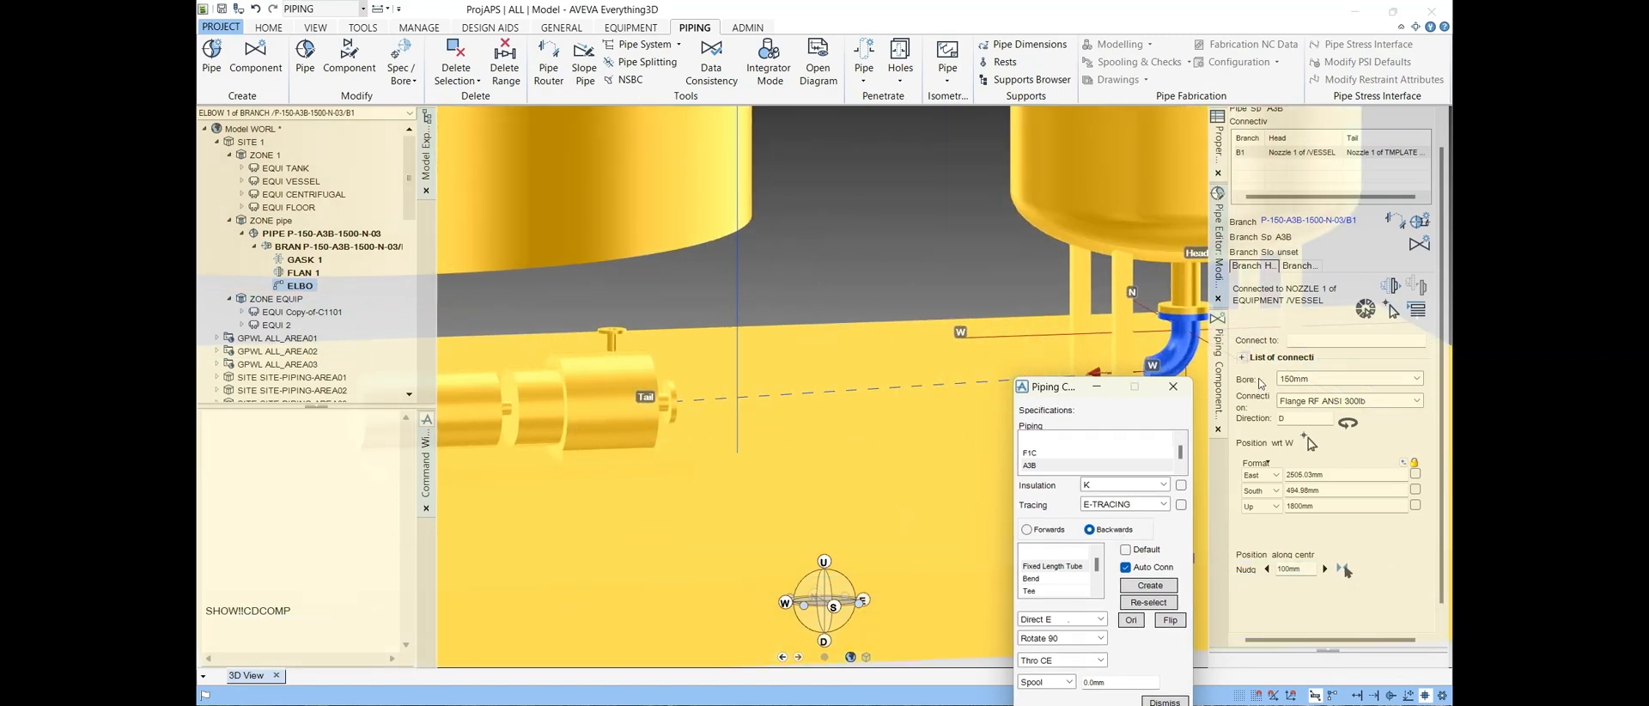
click(1055, 579)
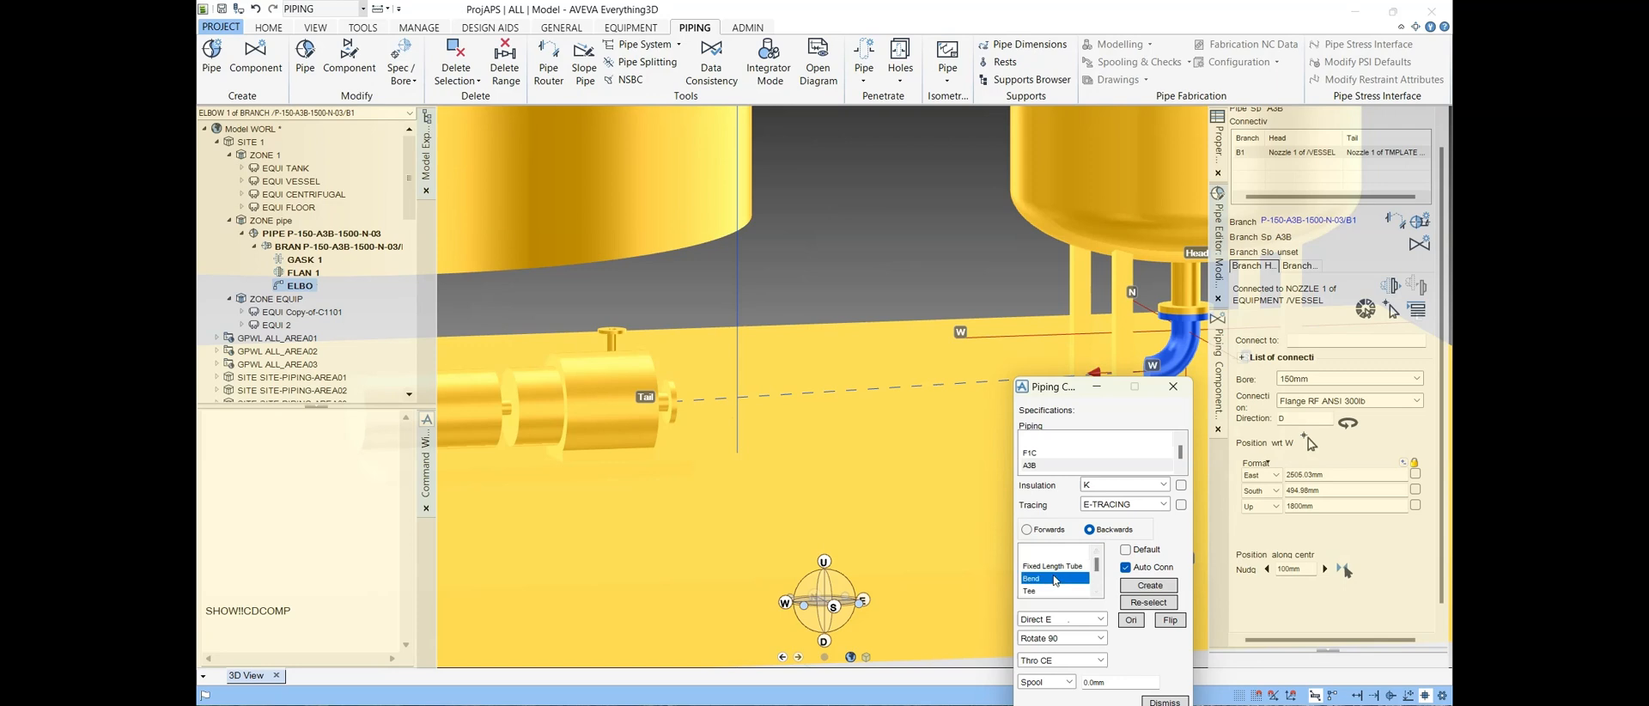
click(1150, 585)
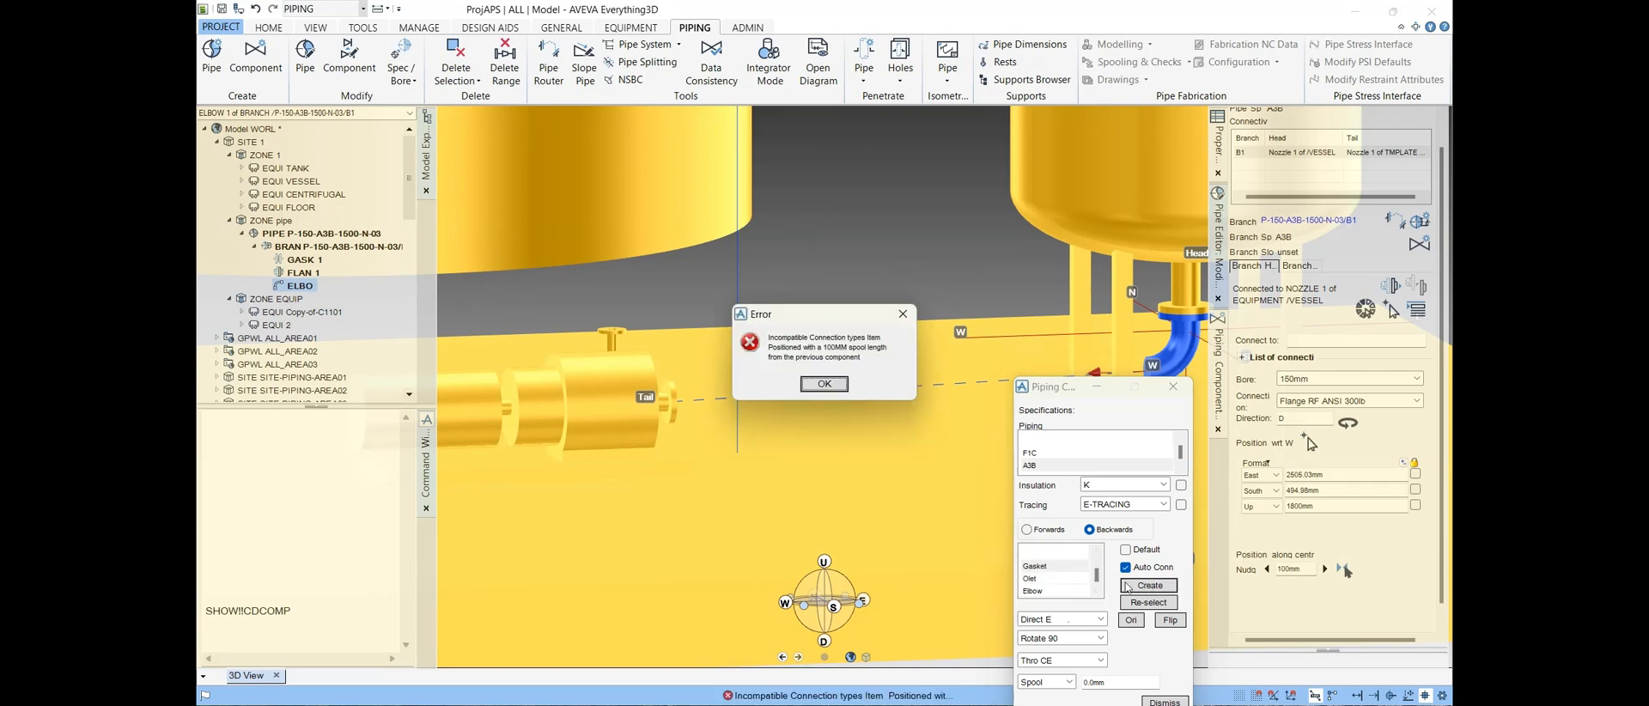
click(831, 391)
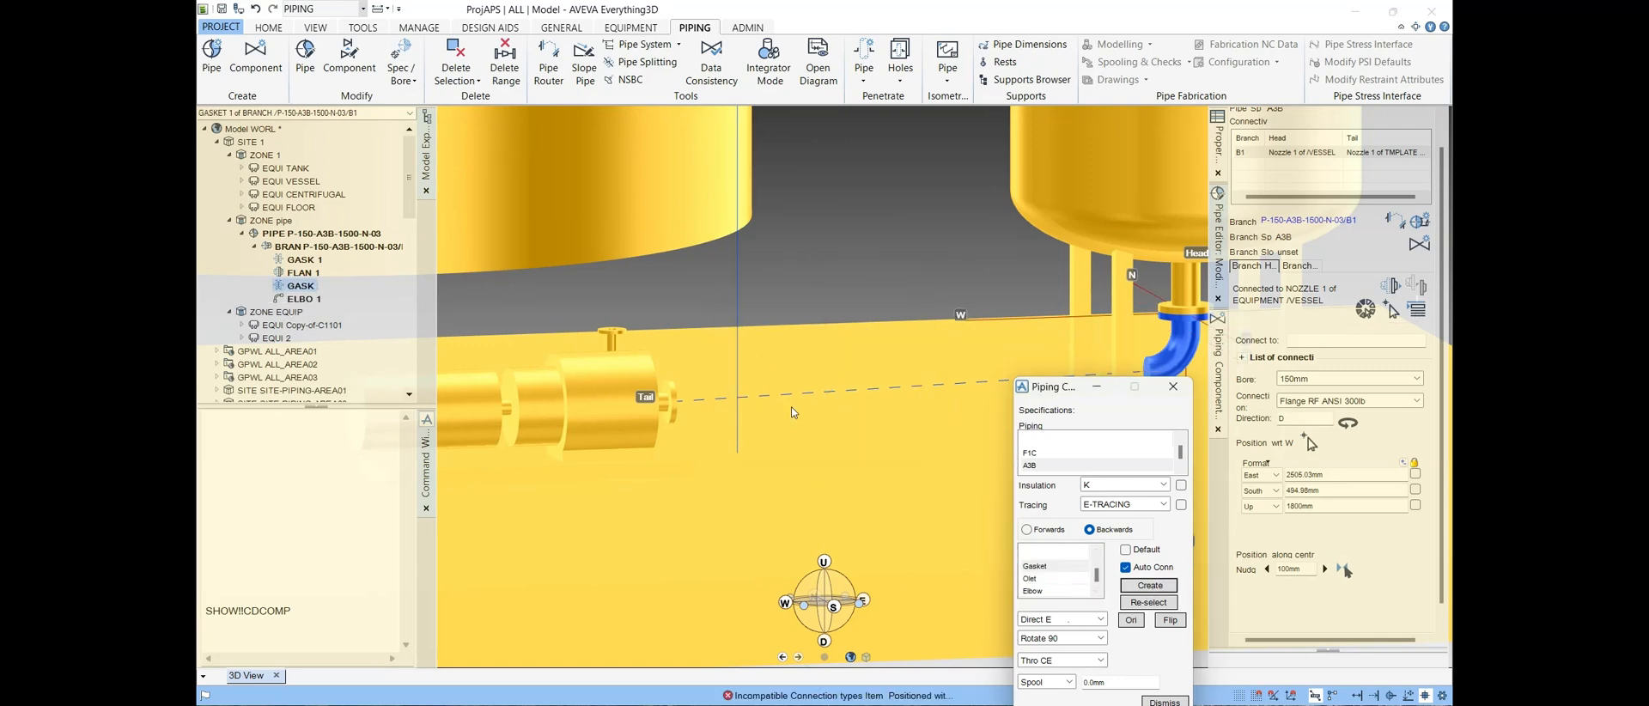
middle_drag(734, 419, 712, 416)
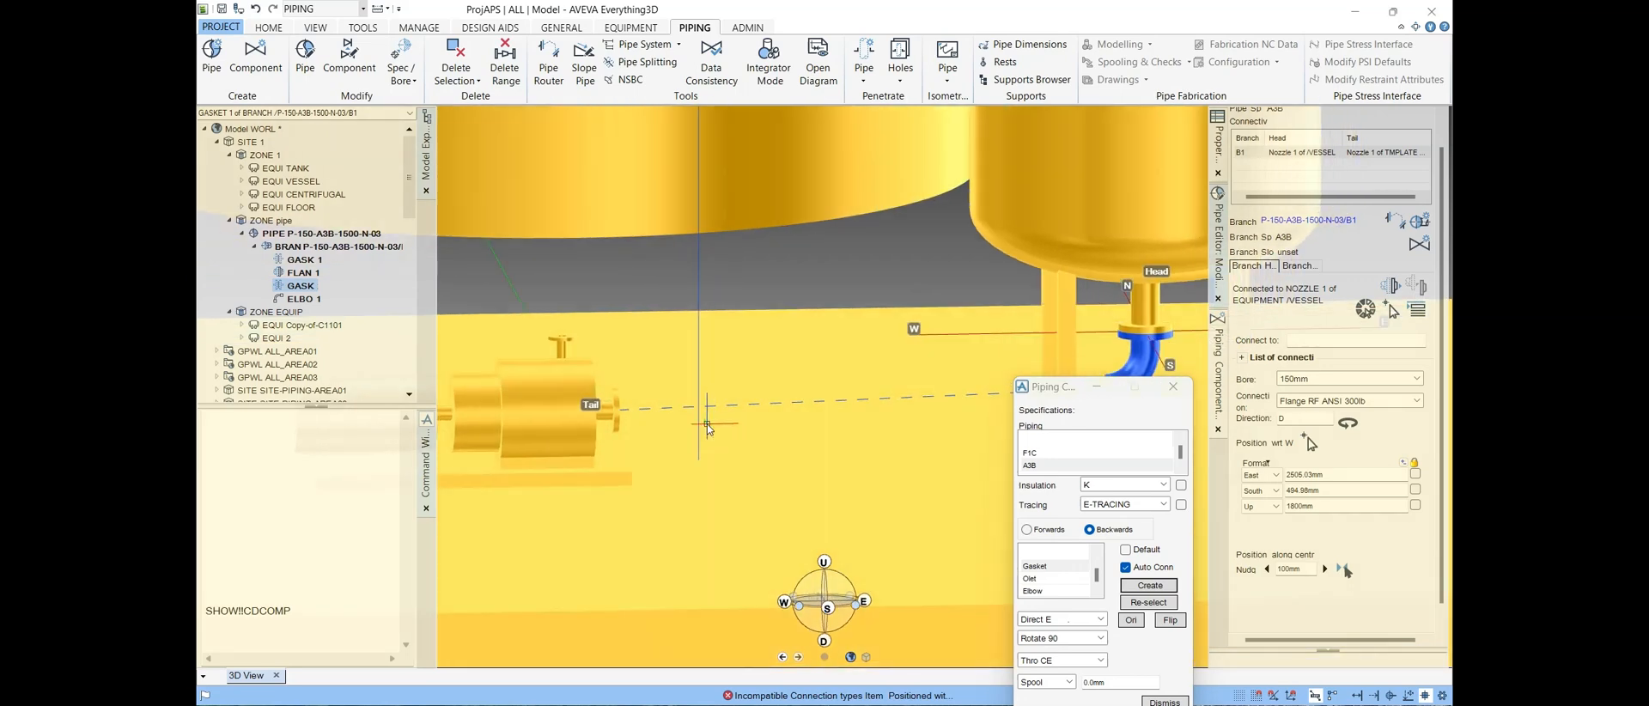
Step: Try to remove the misplaced gasket between the flange and the elbow with Delete Selection
click(455, 56)
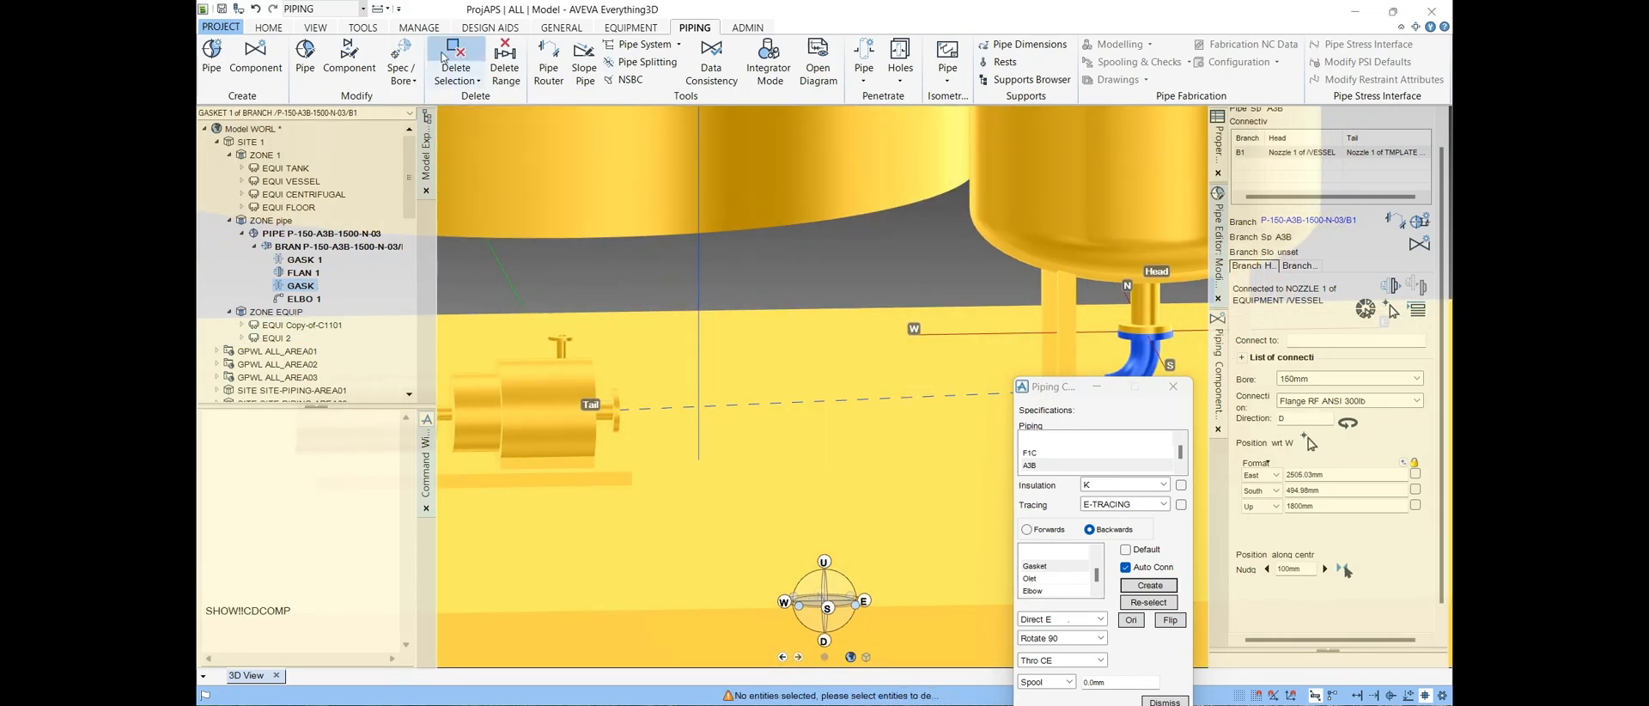
click(455, 58)
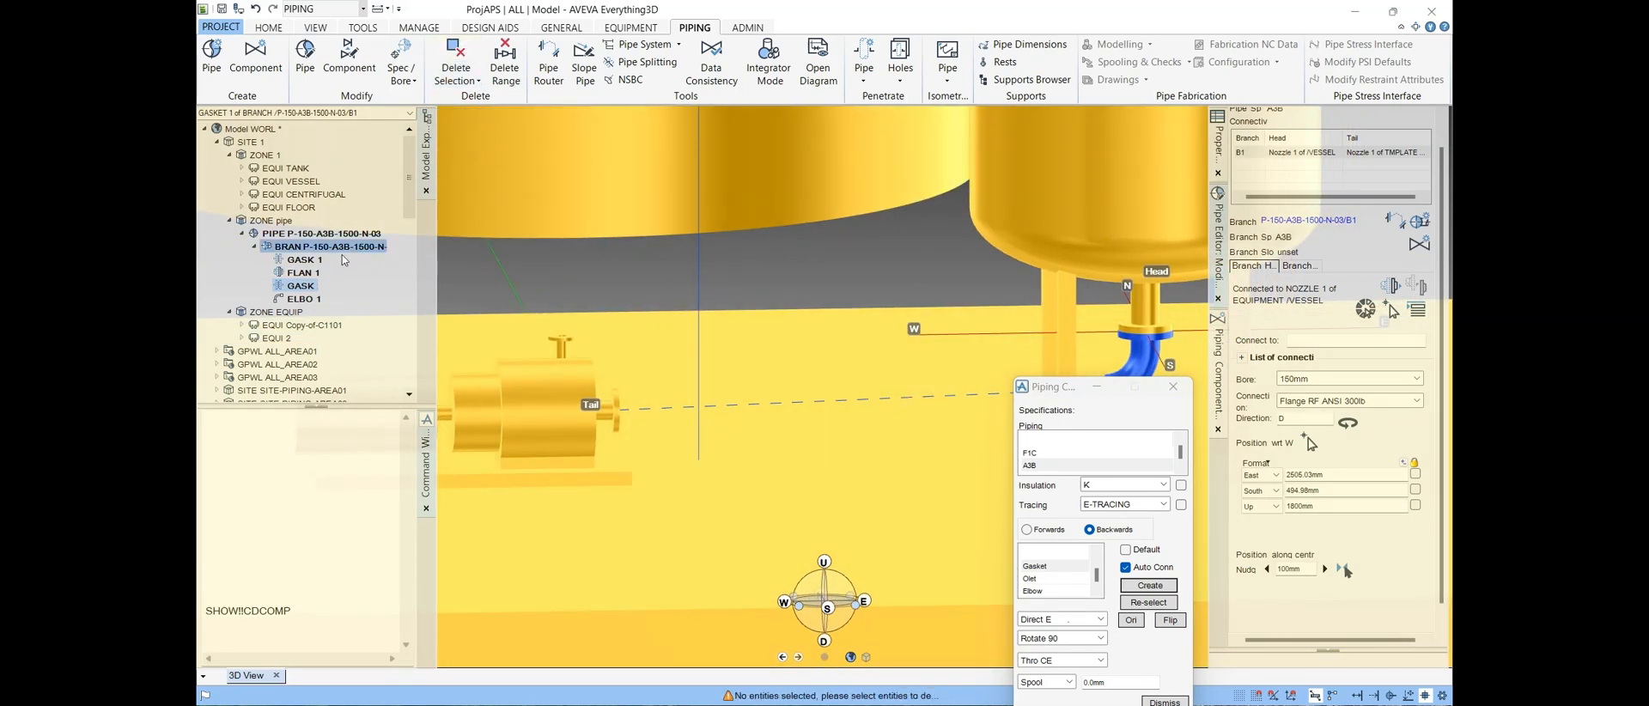
click(454, 55)
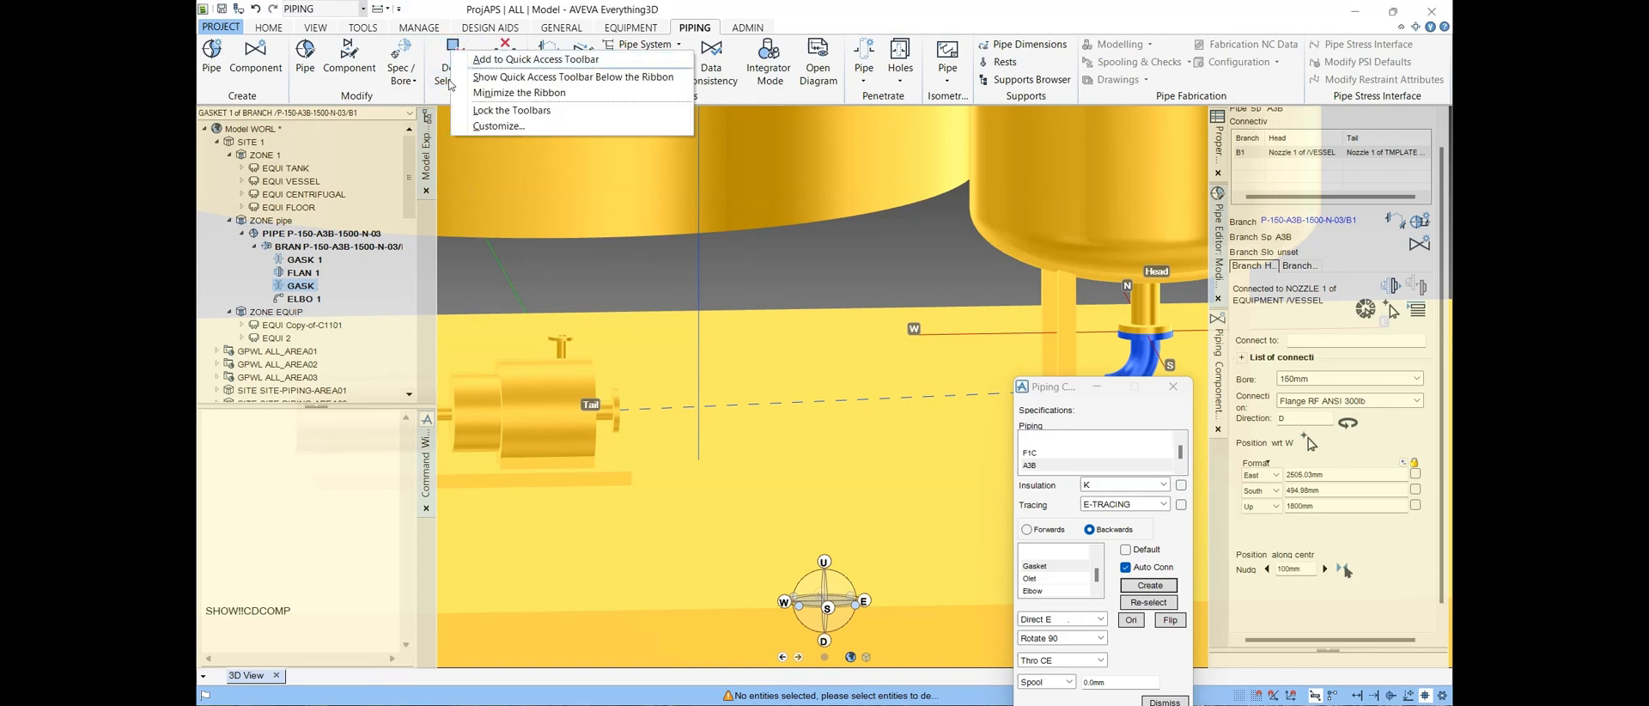
click(455, 82)
click(456, 100)
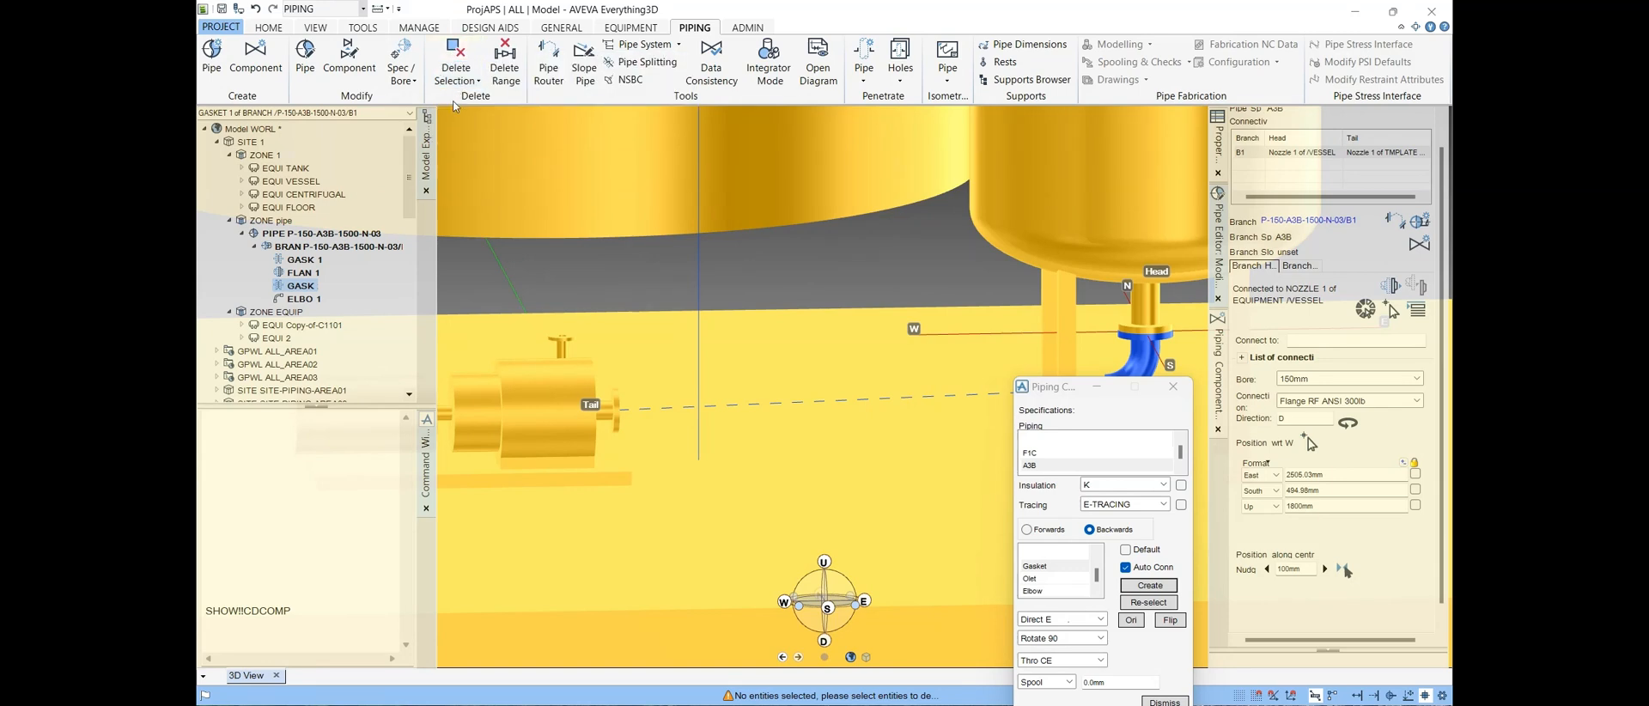
Step: Delete the misplaced gasket located between the flange and the elbow
right_click(300, 285)
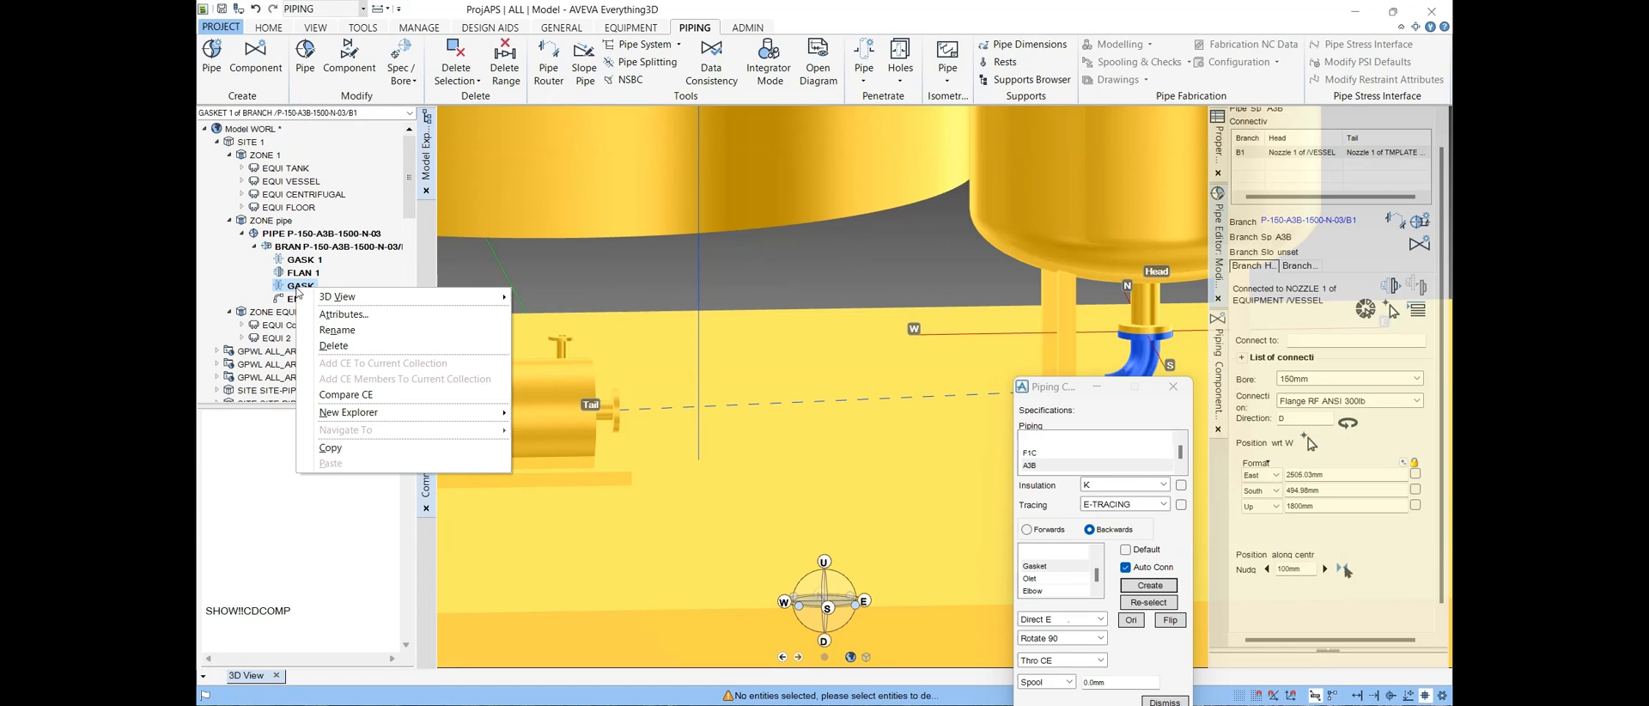
click(333, 345)
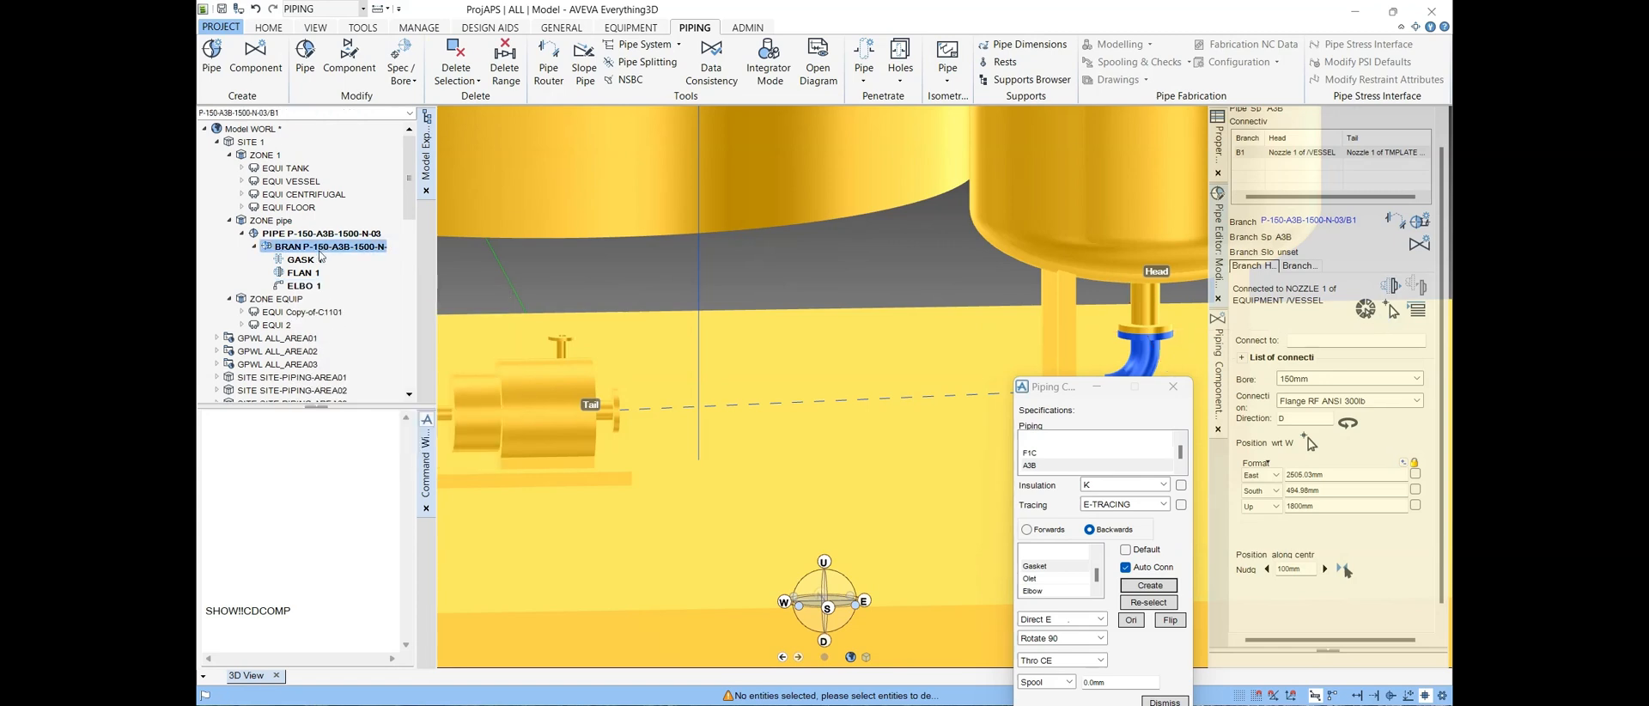
Step: With the branch as current element, create a gasket backwards from the tail at the centrifugal pump's nozzle
click(300, 272)
shift+click(309, 285)
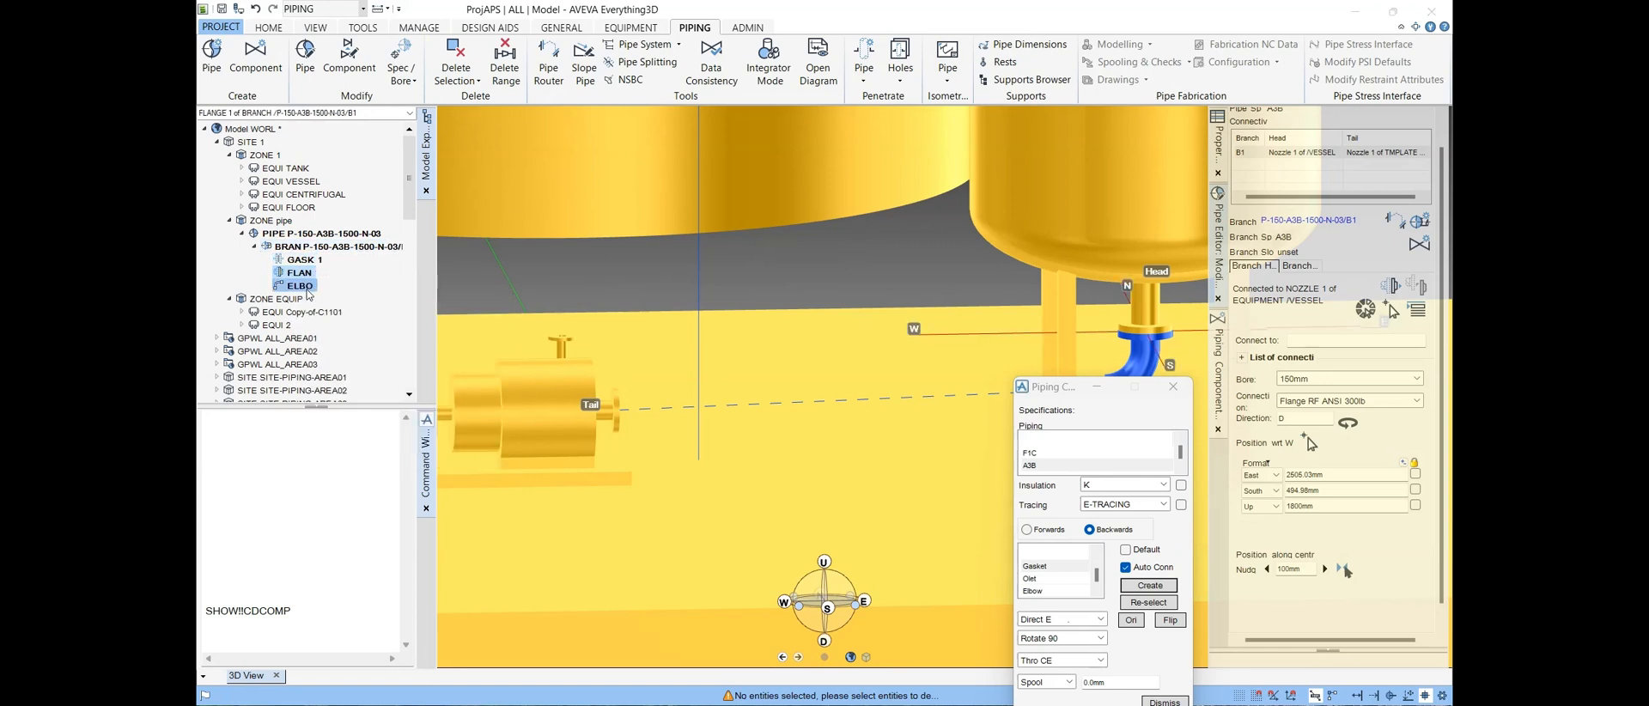
click(307, 287)
drag(1070, 395, 854, 293)
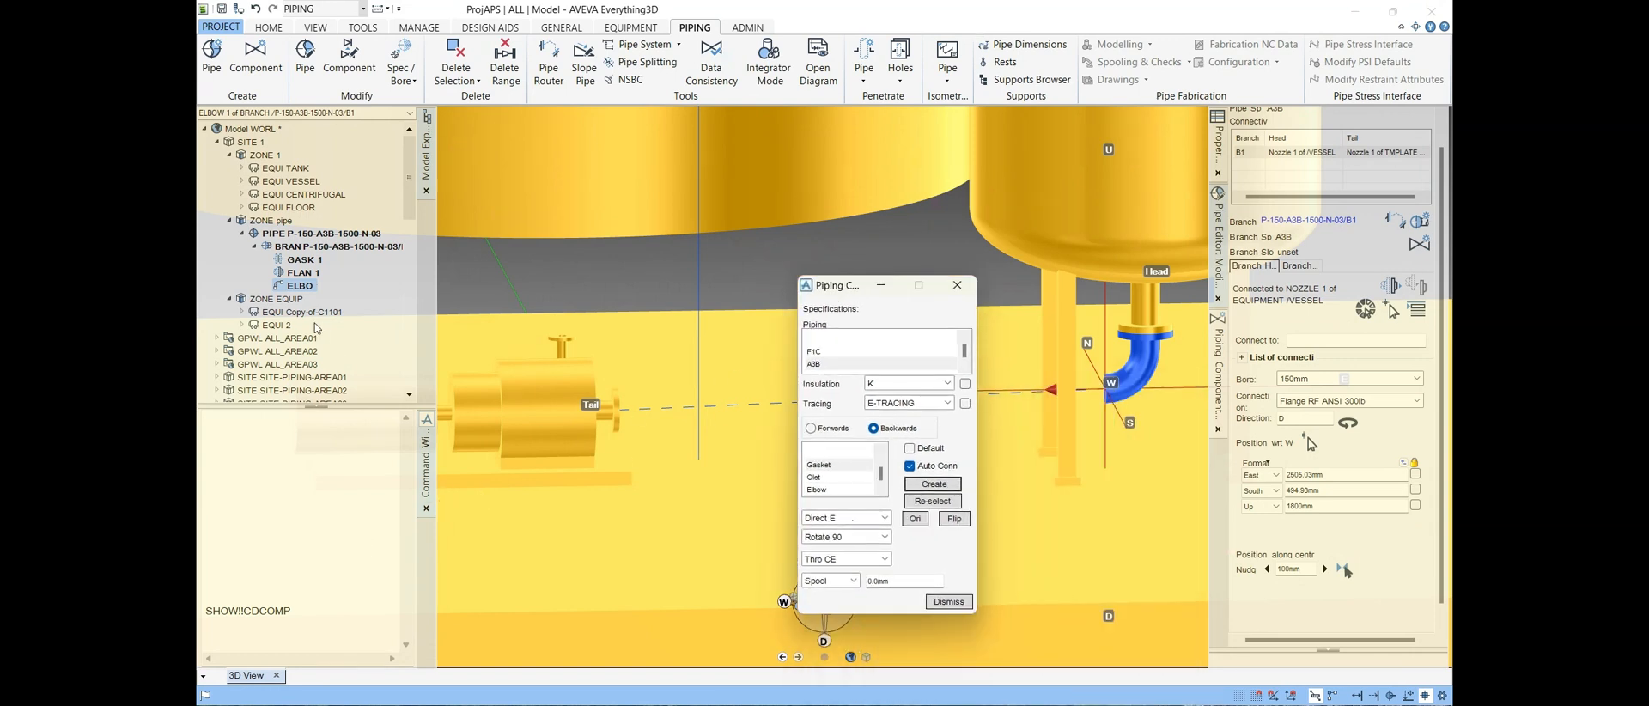
click(320, 247)
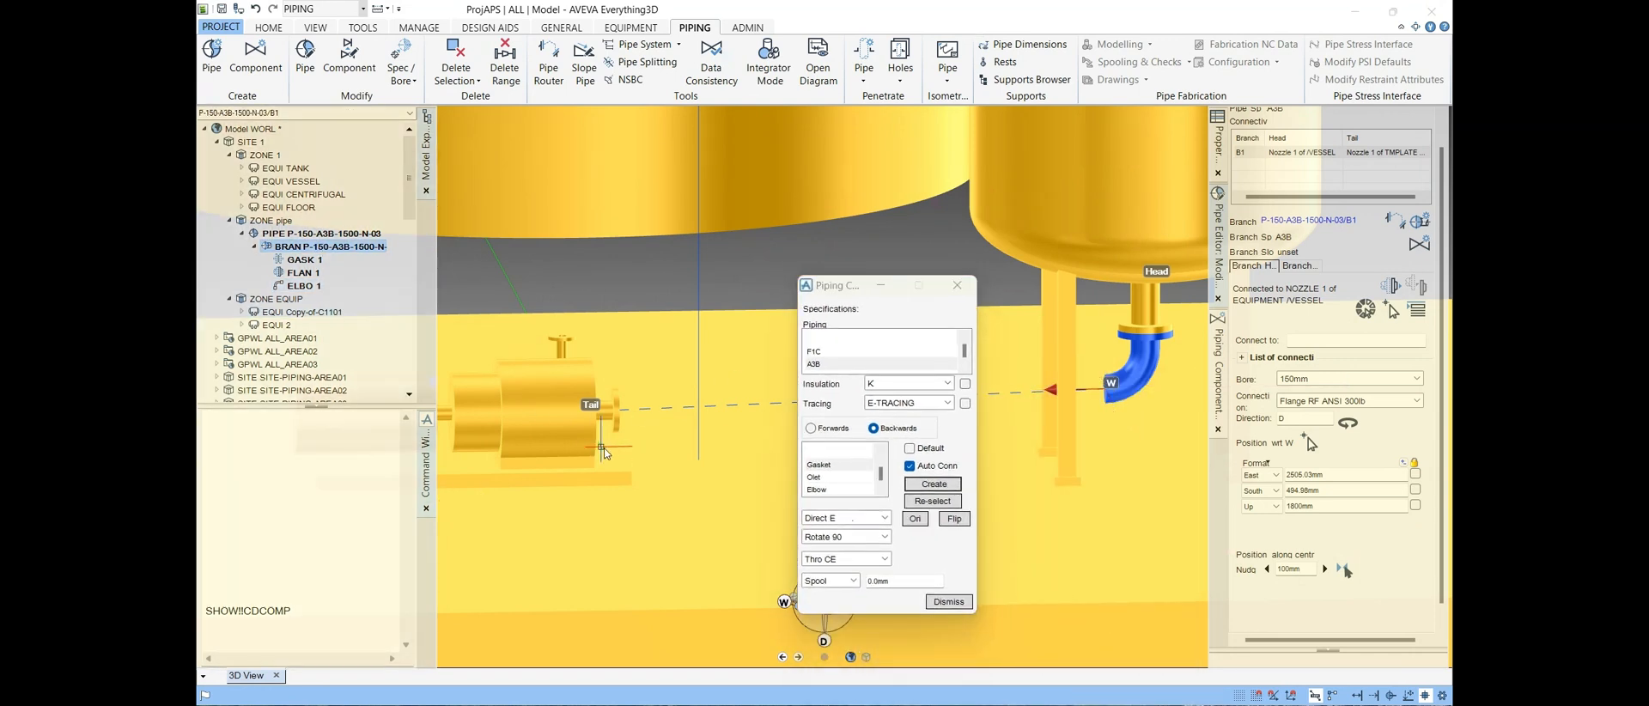
click(830, 465)
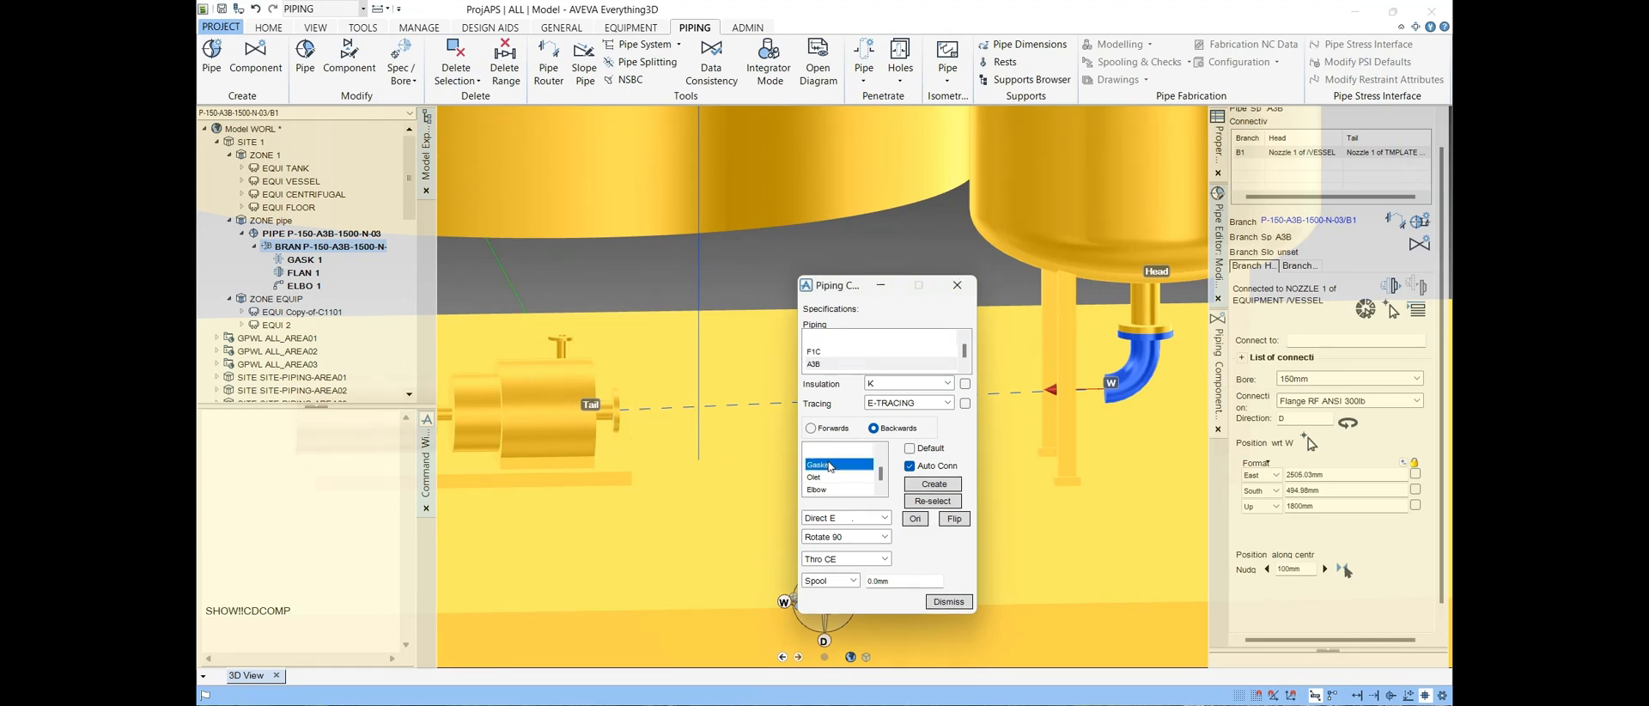
click(934, 484)
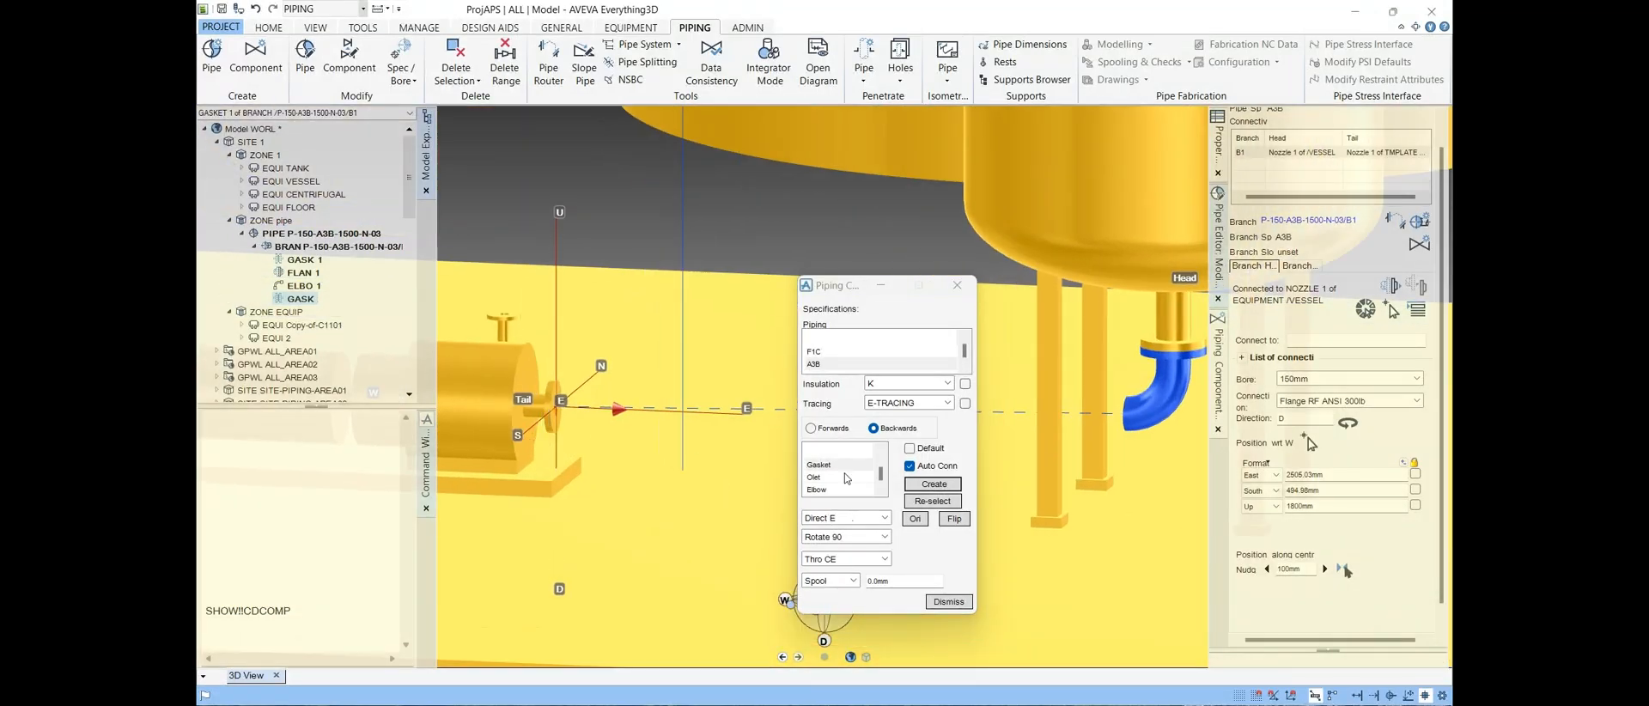
Step: Create an FSO flange from specification A3B backwards from the tail gasket
click(913, 484)
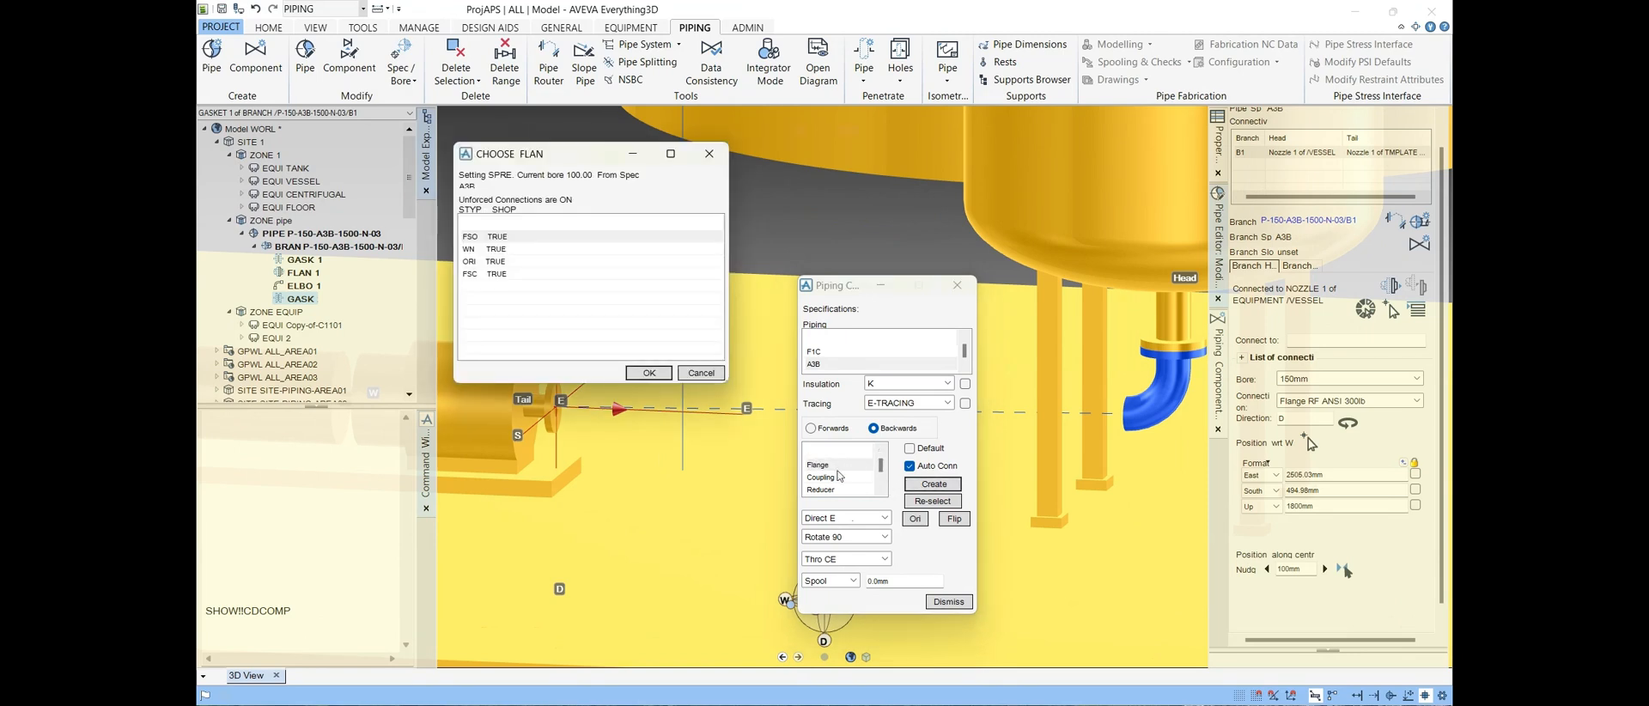
click(541, 238)
click(649, 373)
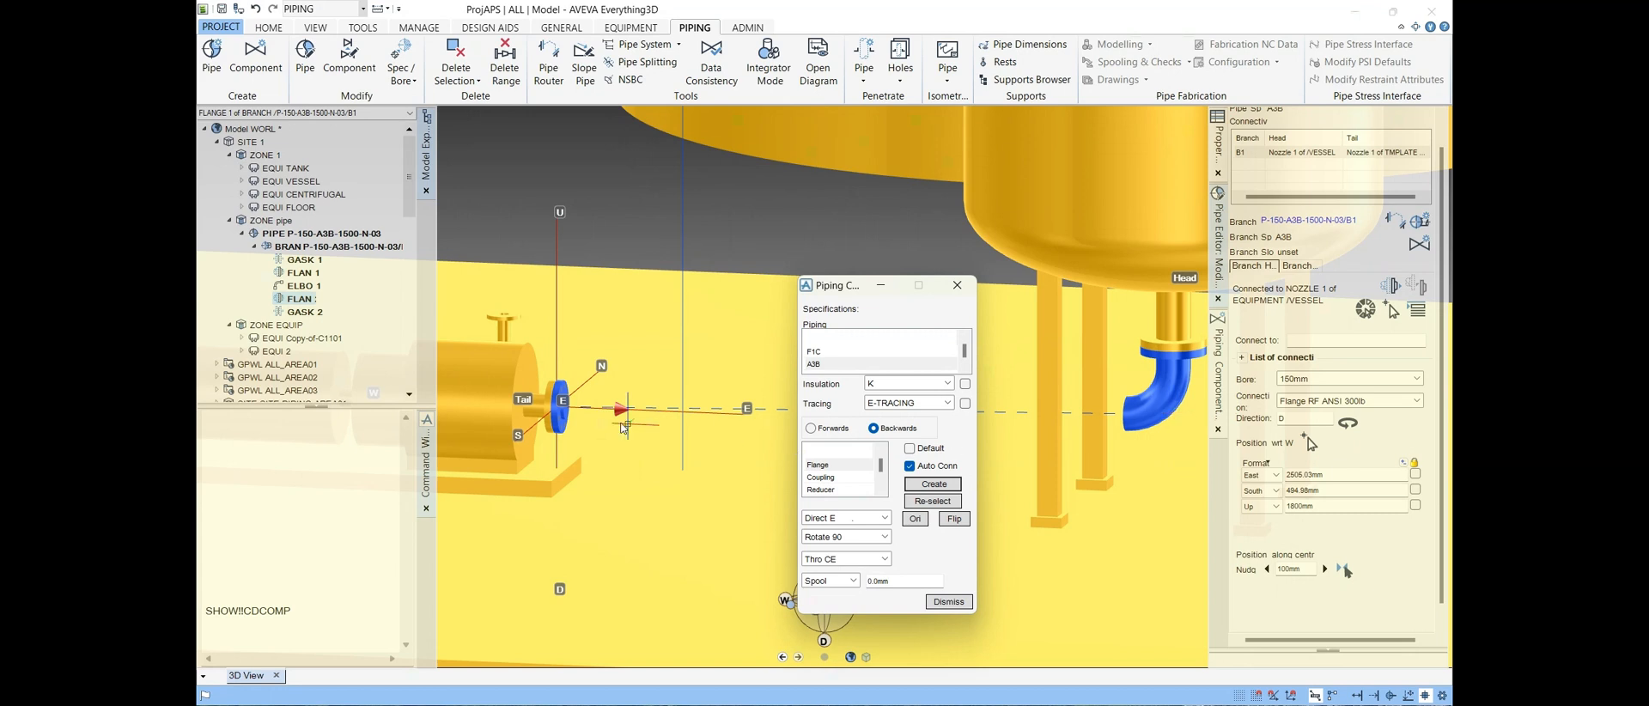
Step: Query the catalogue reference of the pump nozzle at the branch tail with Q CATREF
click(301, 526)
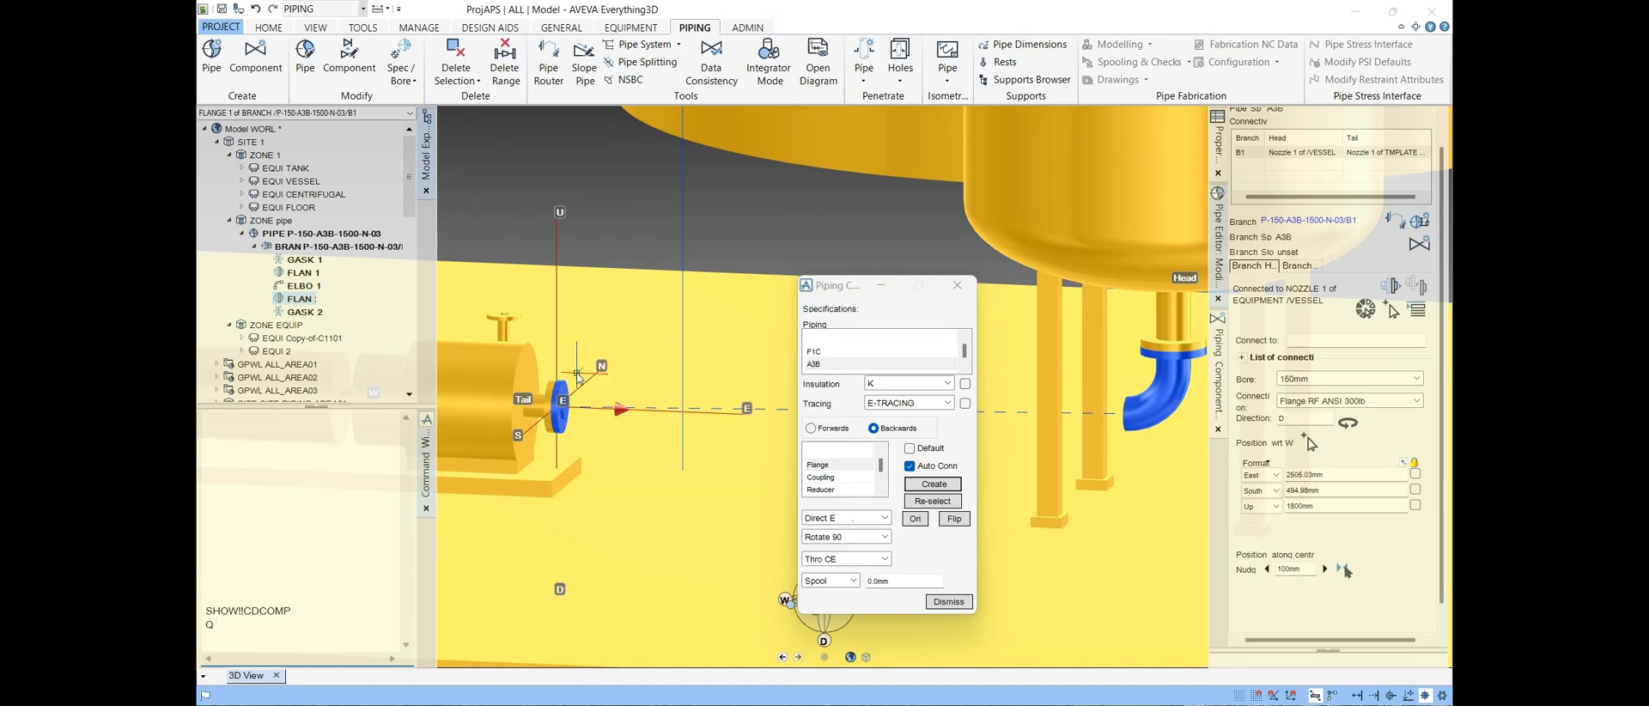
click(547, 400)
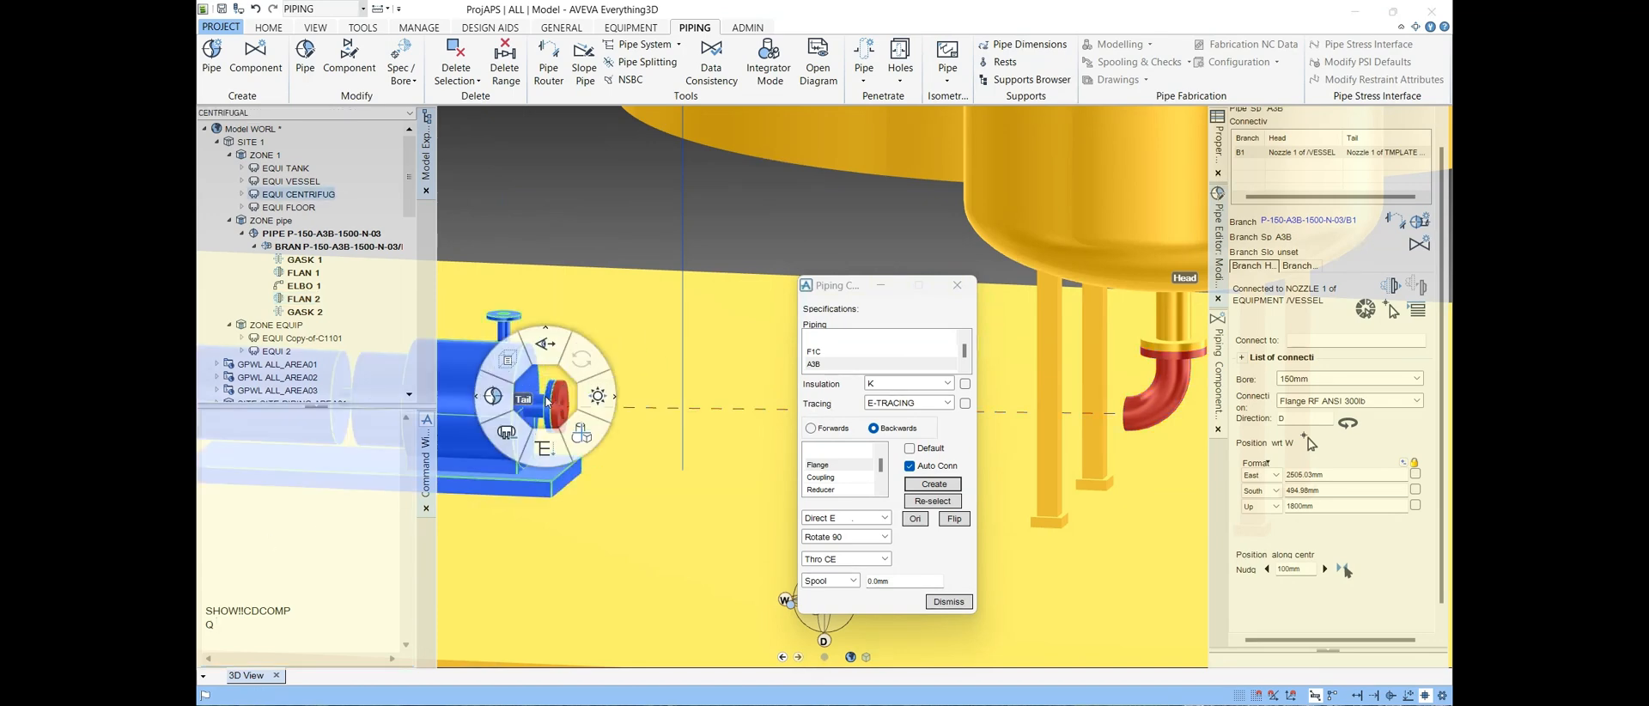
click(648, 474)
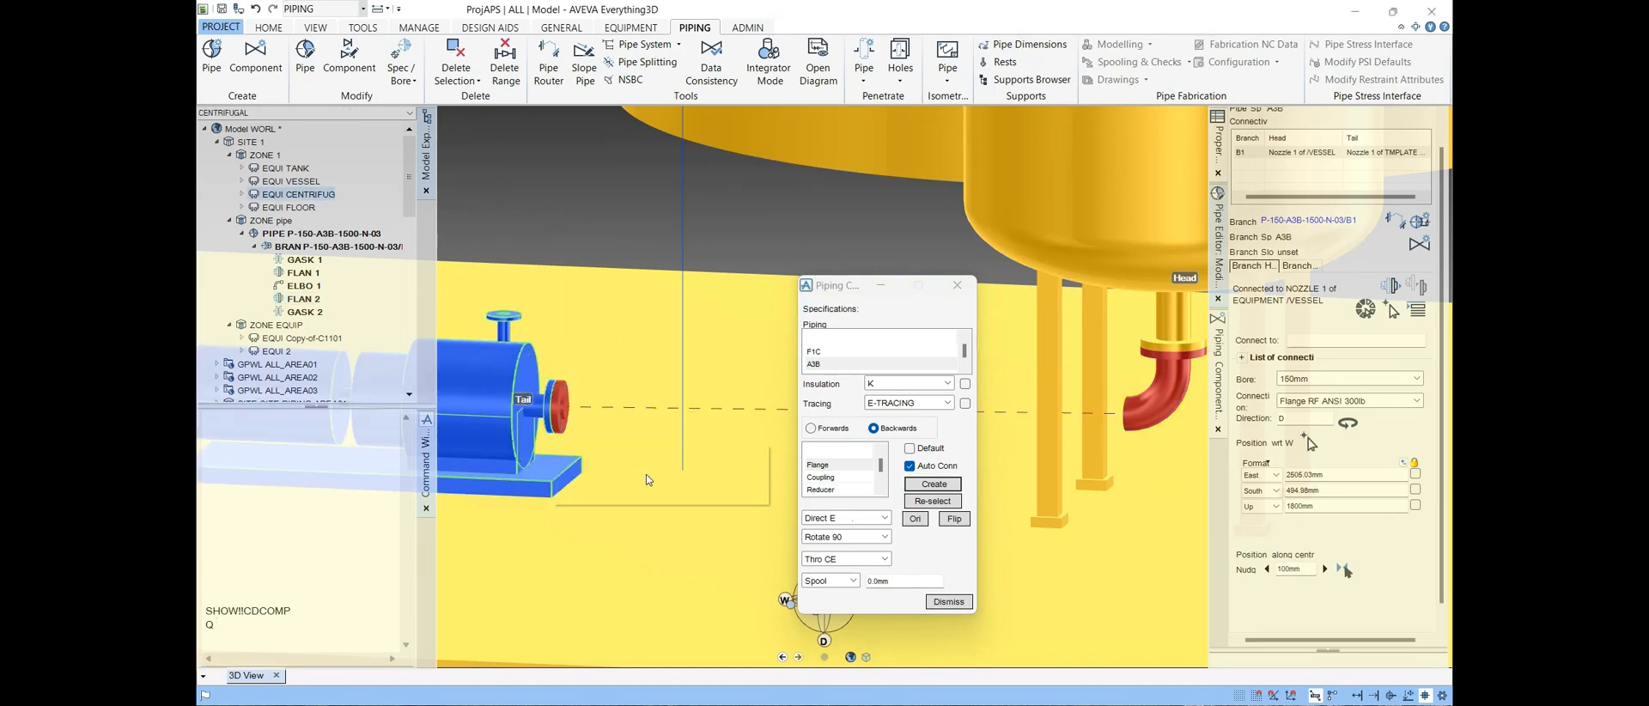
click(254, 556)
text(Q)
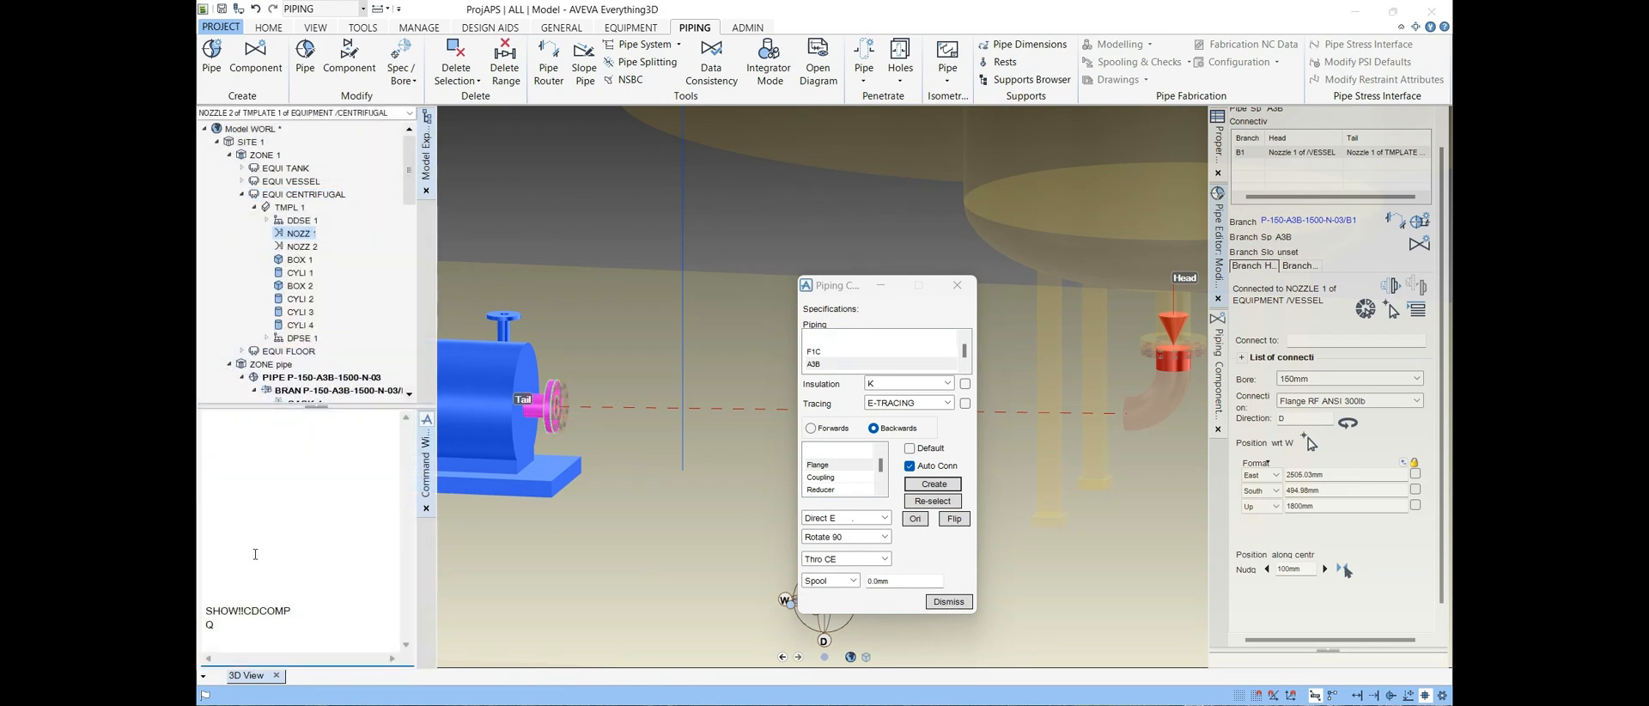
text( Q CATREF)
key(Return)
key(Return)
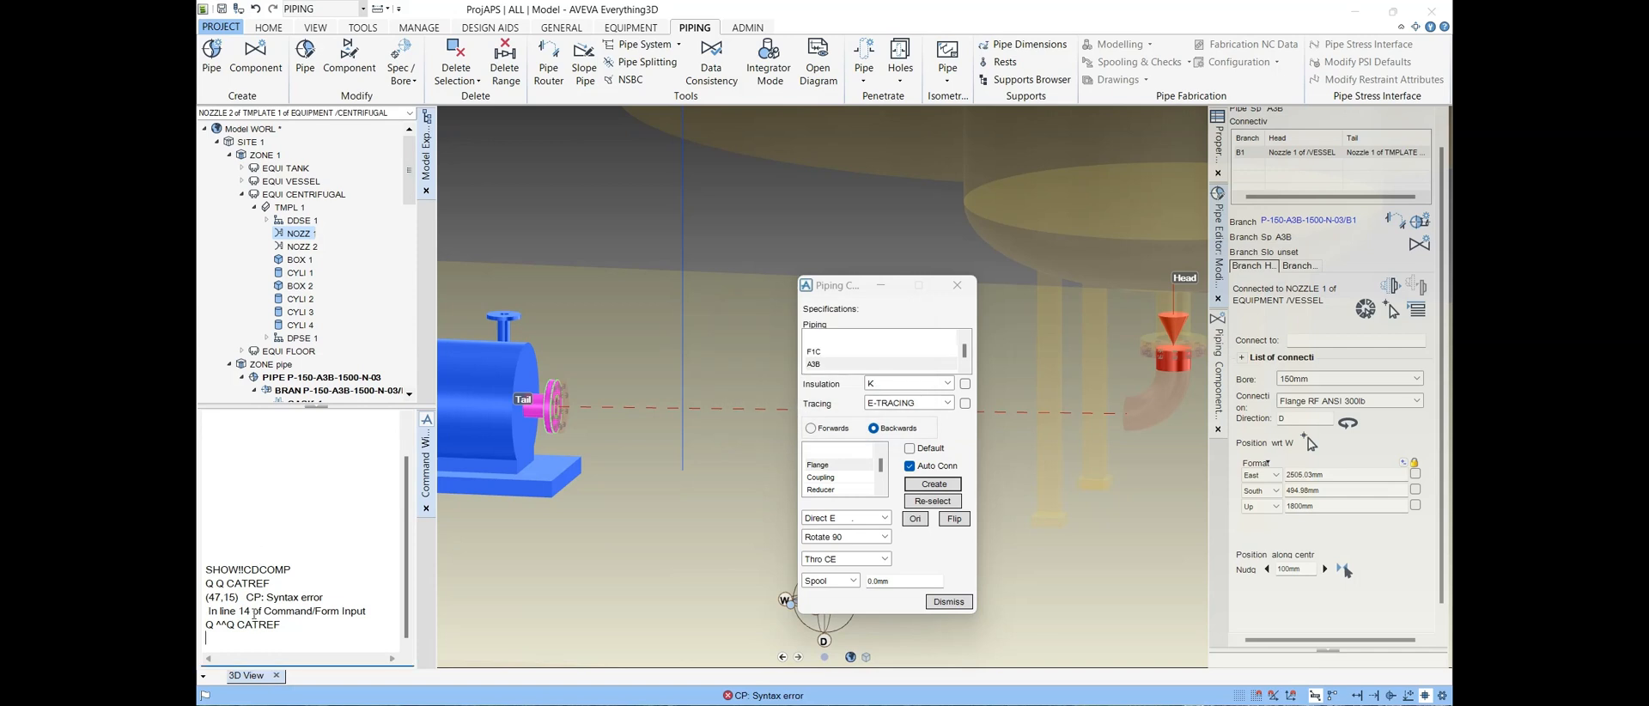
key(Up)
double_click(221, 651)
key(BackSpace)
key(Return)
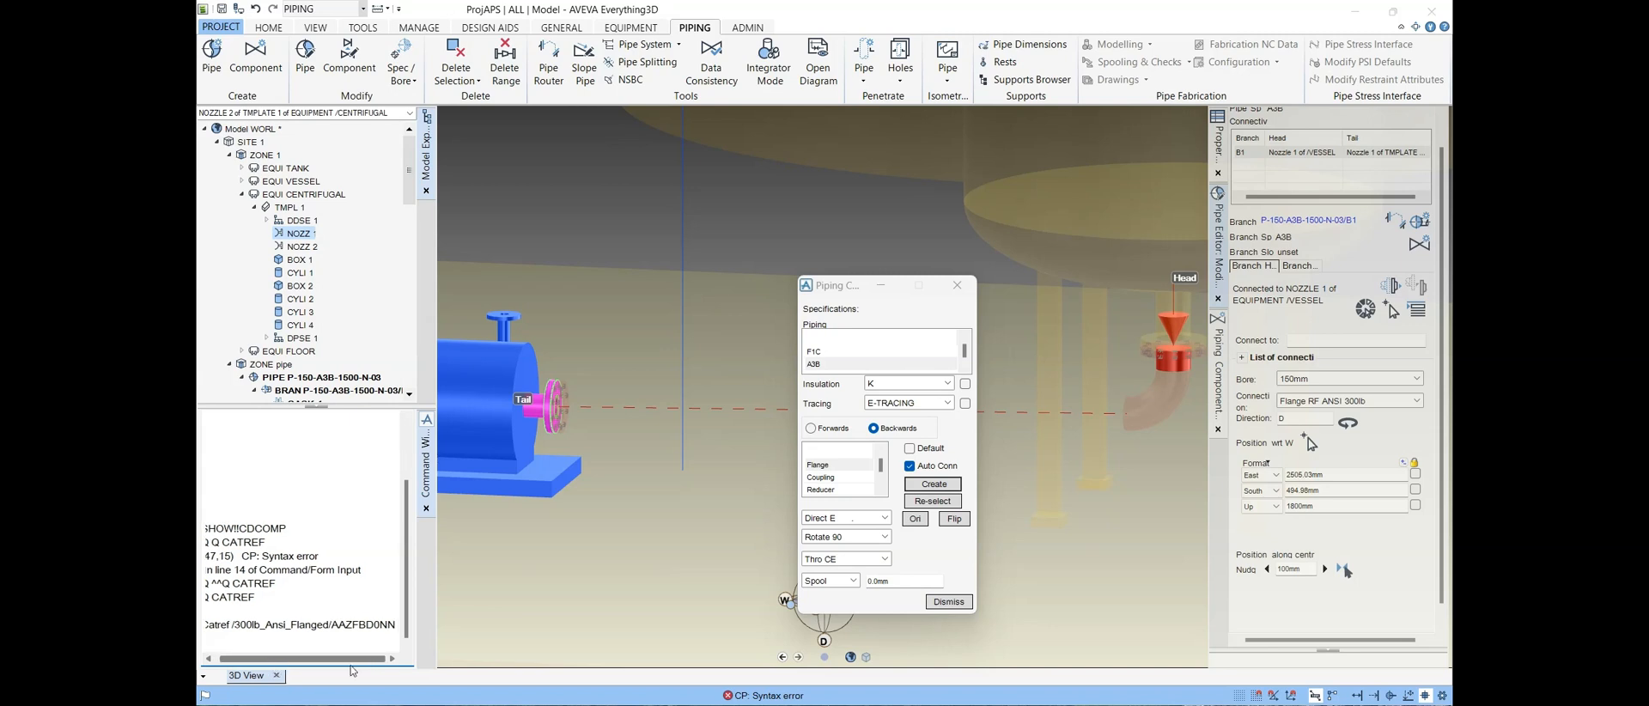
Step: Query the parameters of the pump nozzle with Q PARA
text(Q)
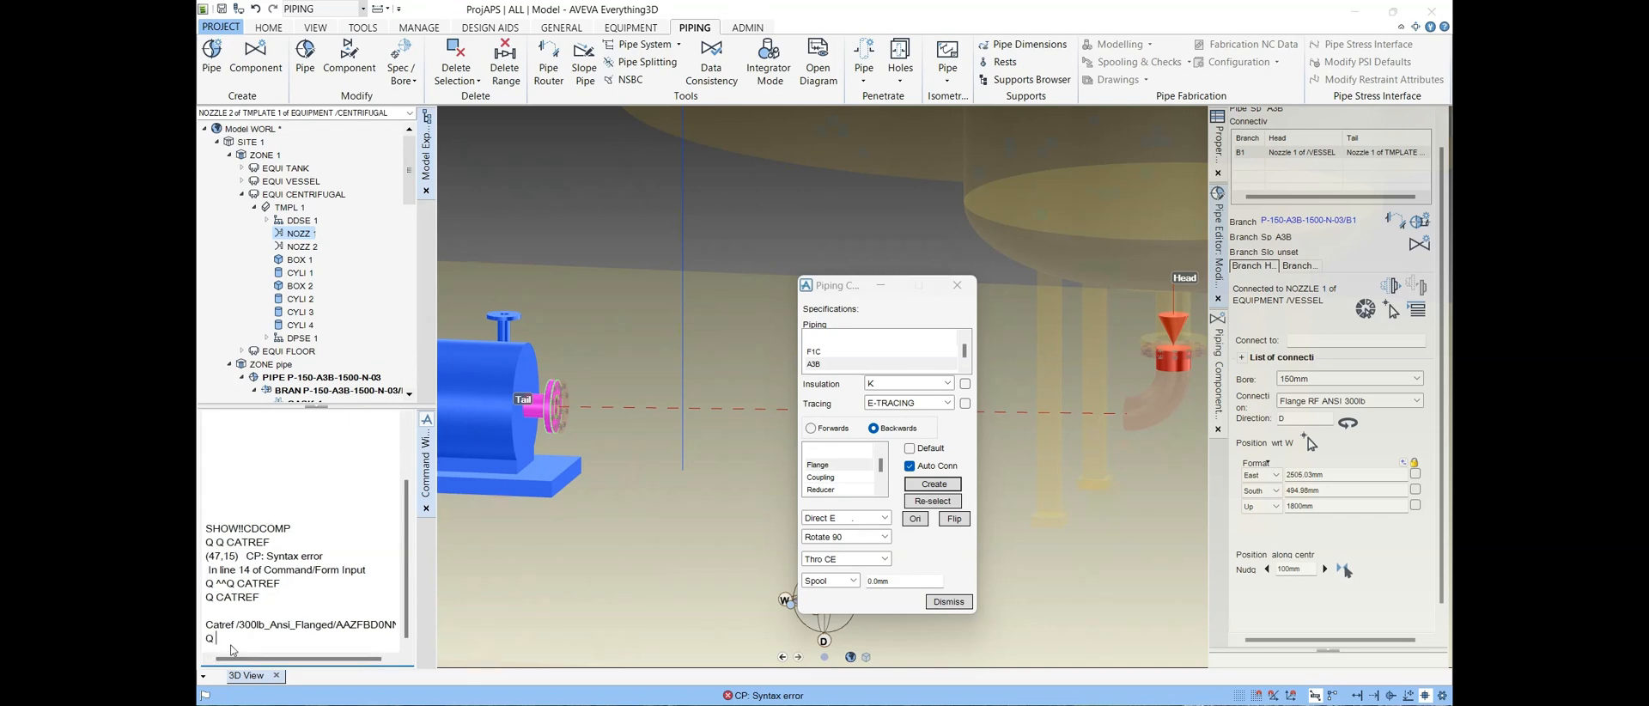
text( PARA)
key(Return)
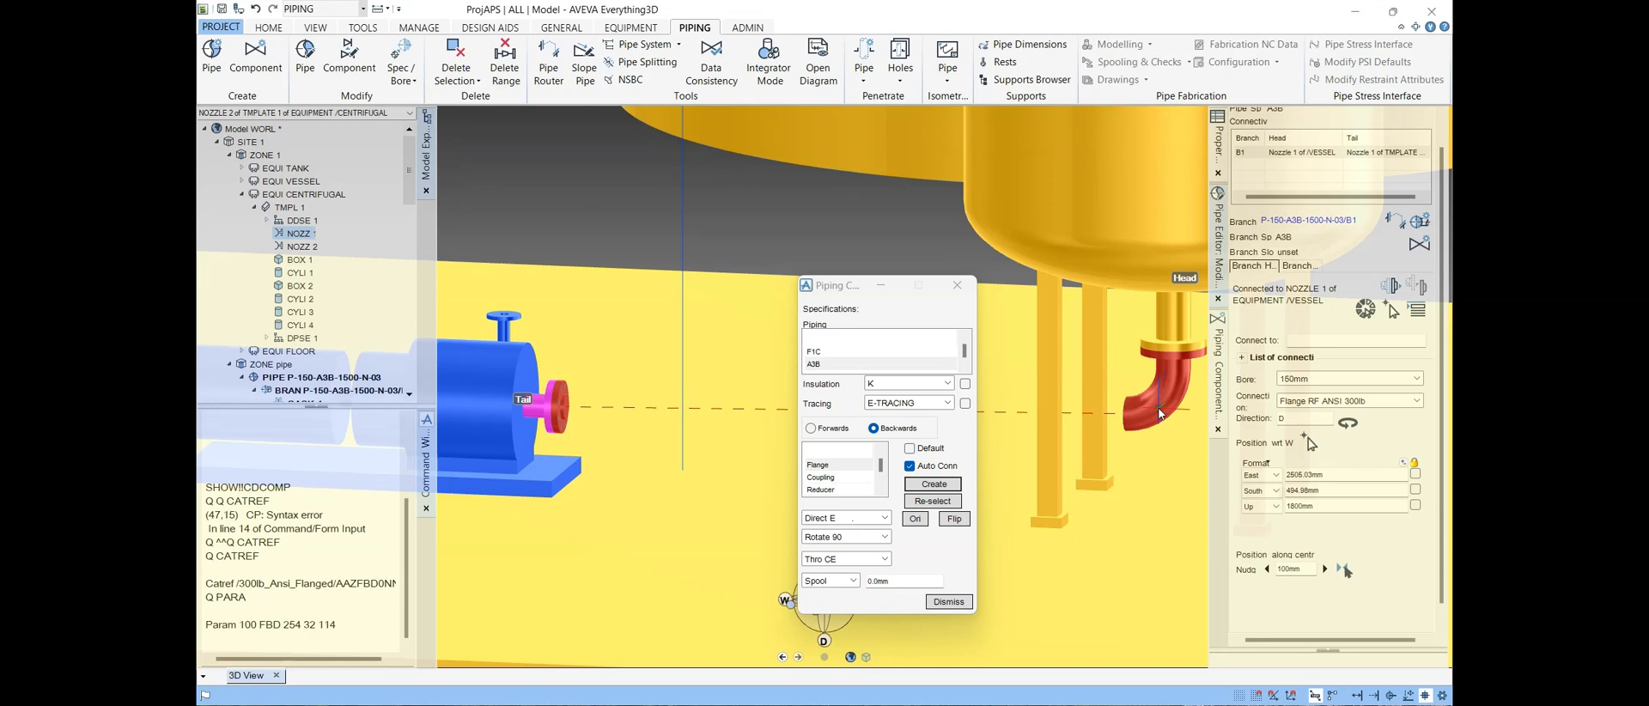
Step: Query the parameters of the elbow below the vessel with Q PARA to compare its bore with the nozzle
click(1158, 413)
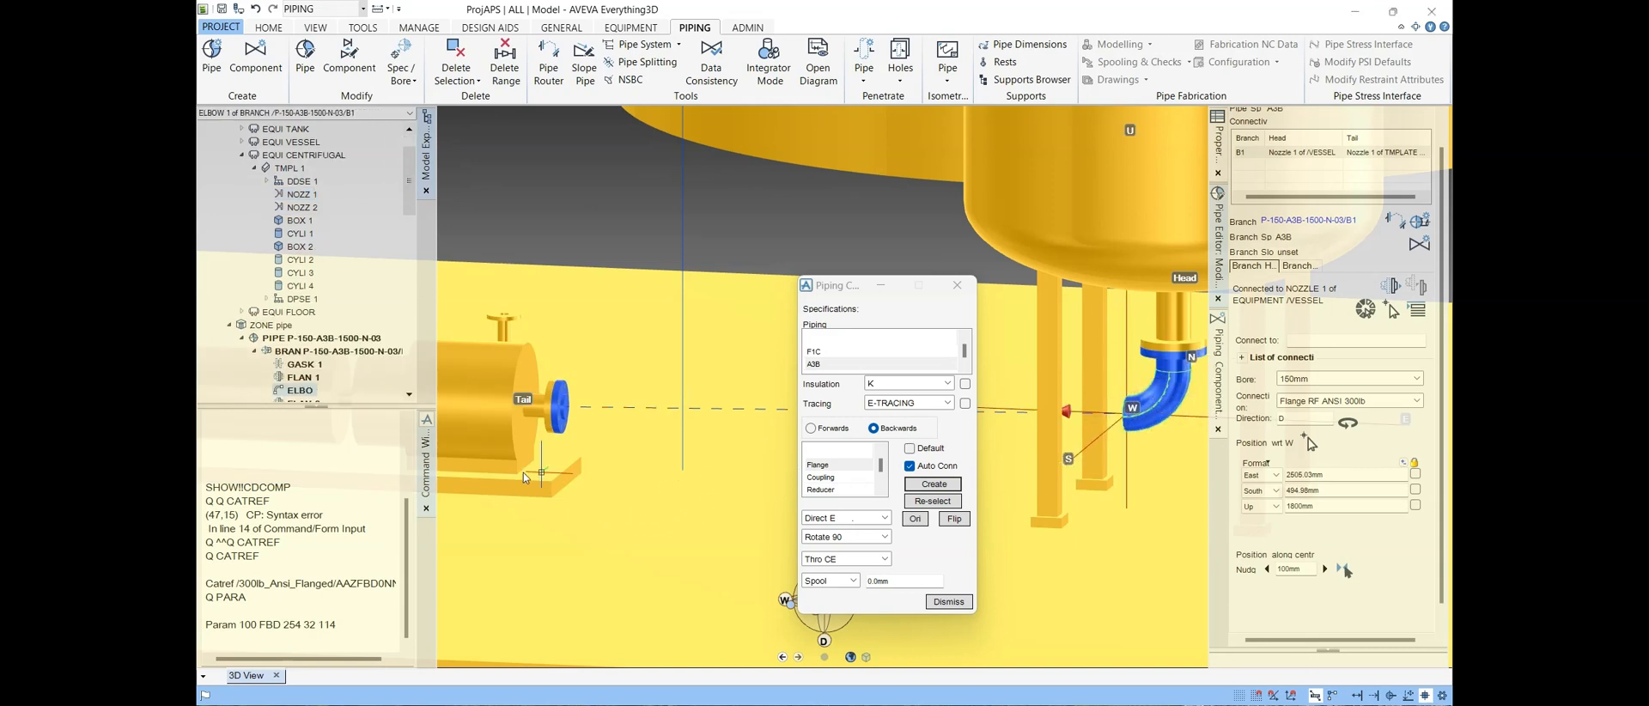
click(562, 419)
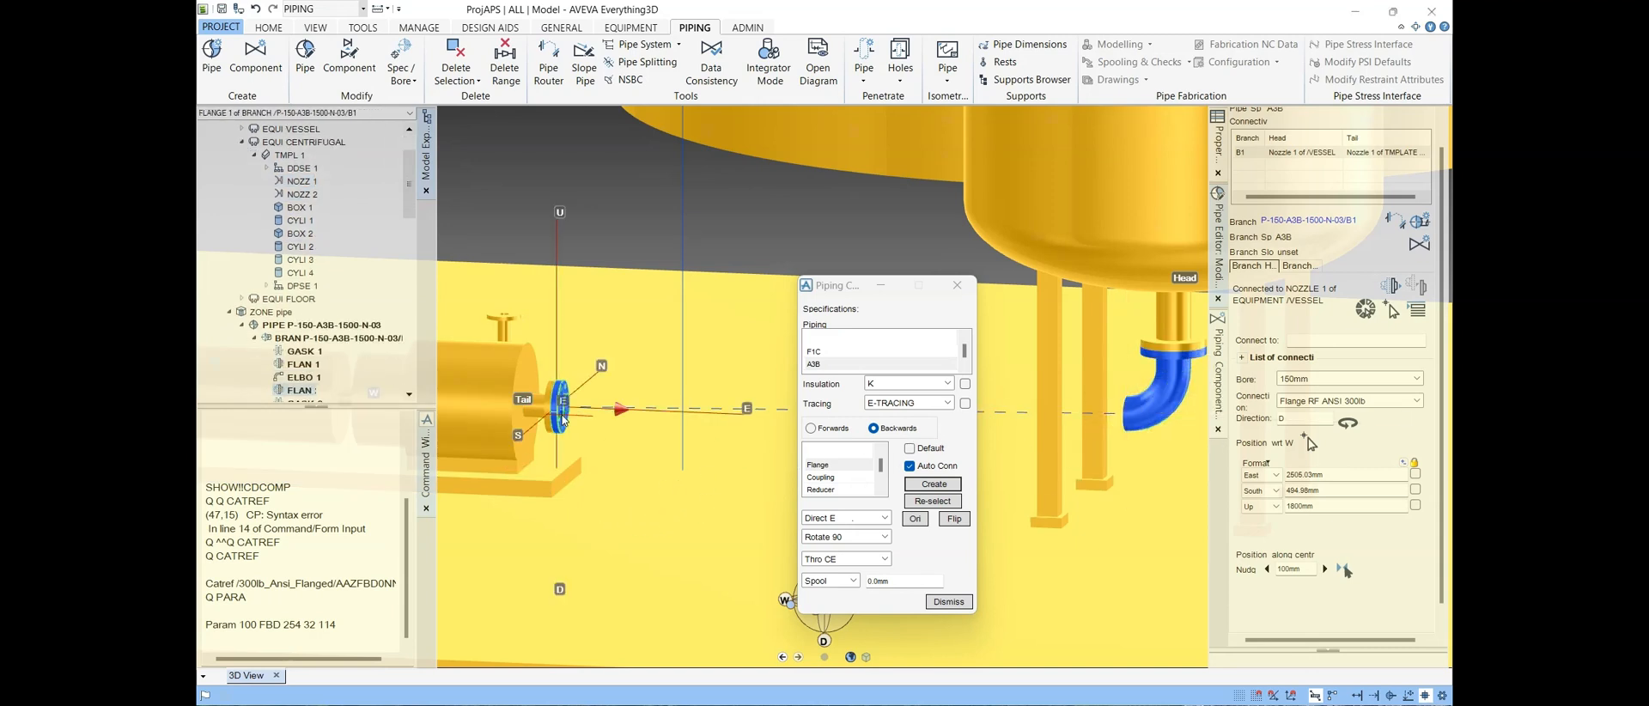
click(1162, 414)
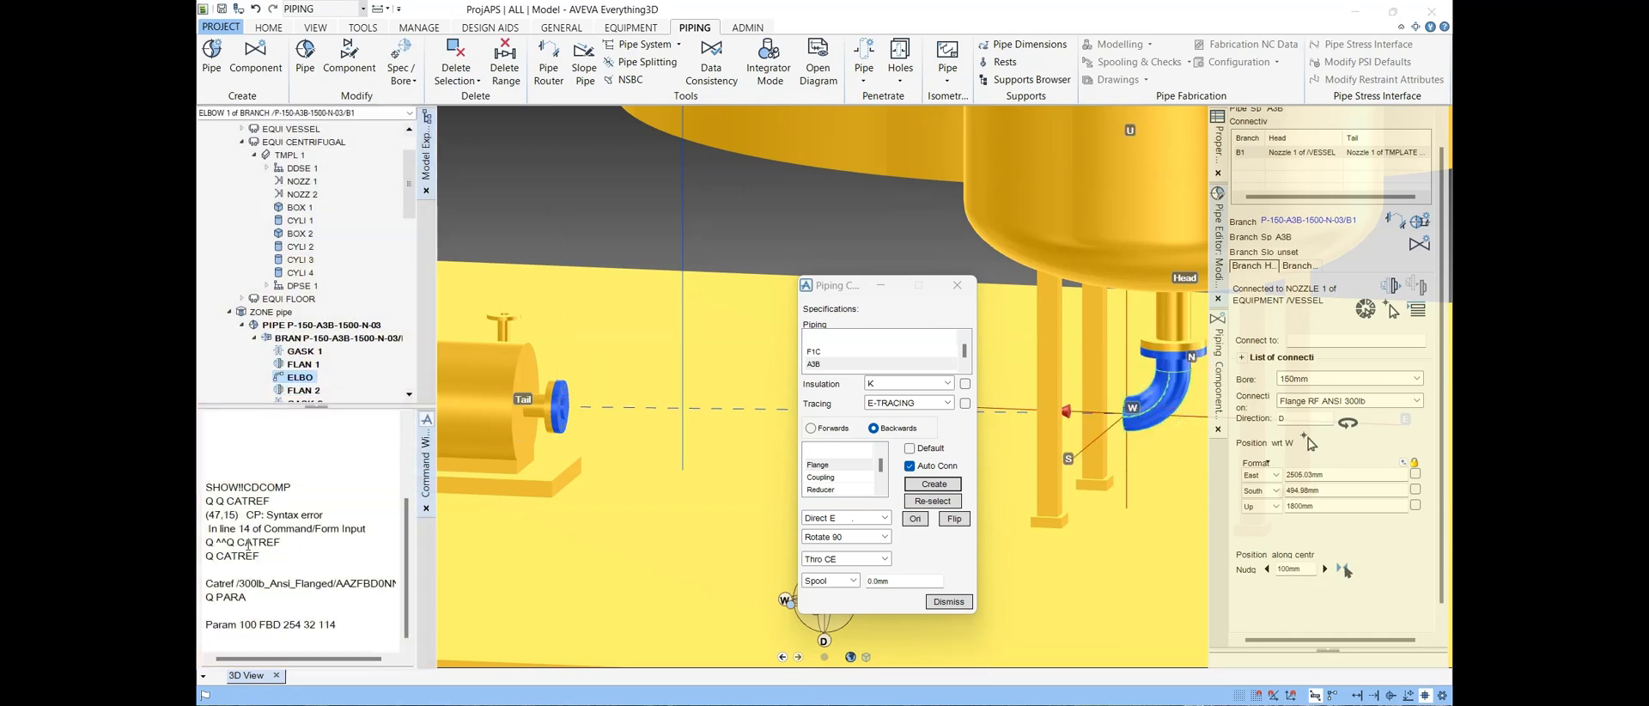
text(Q PARA)
key(Return)
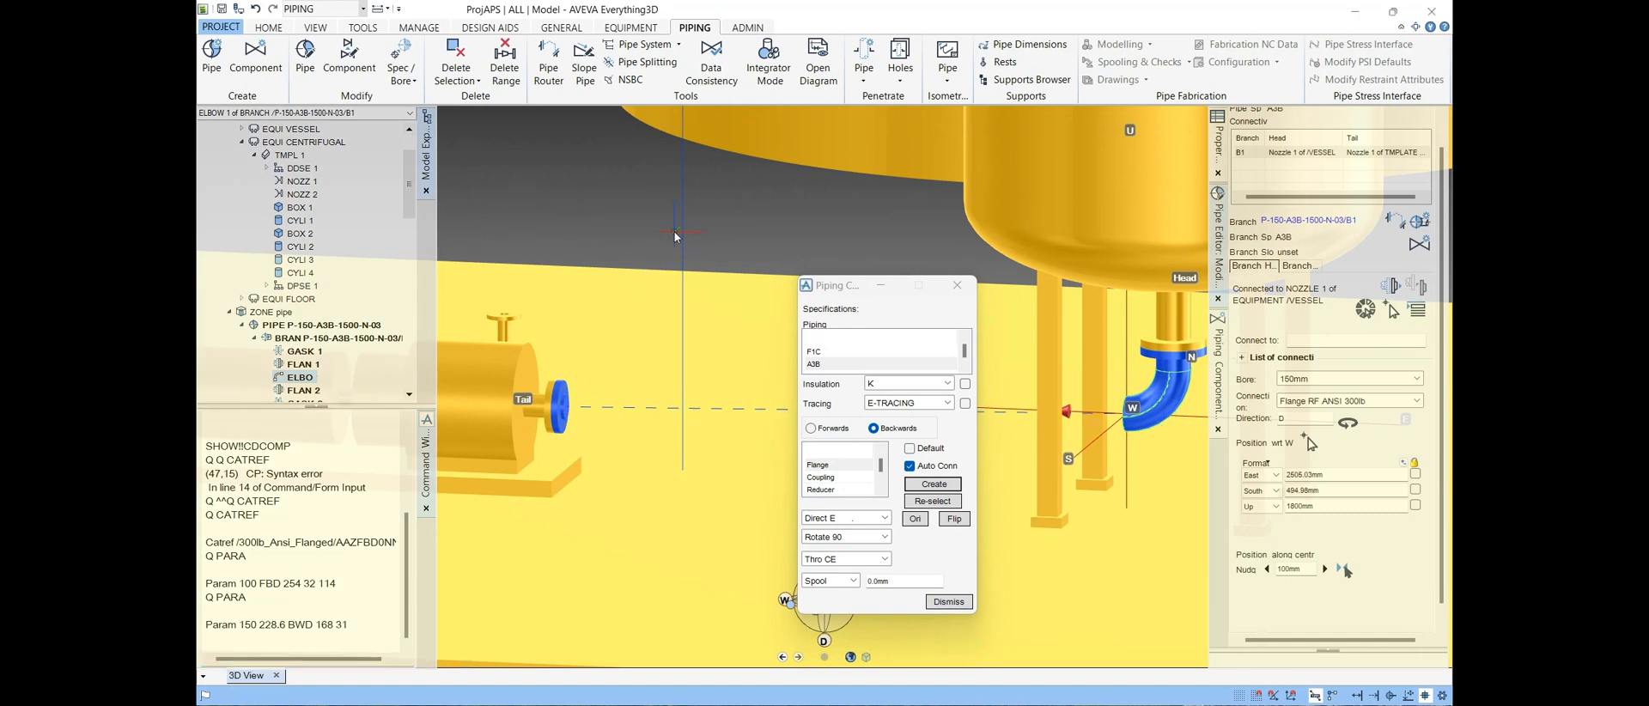
Step: Create a 150.00 ECC reducer from specification A3B backwards from the flange at the pump nozzle
click(567, 391)
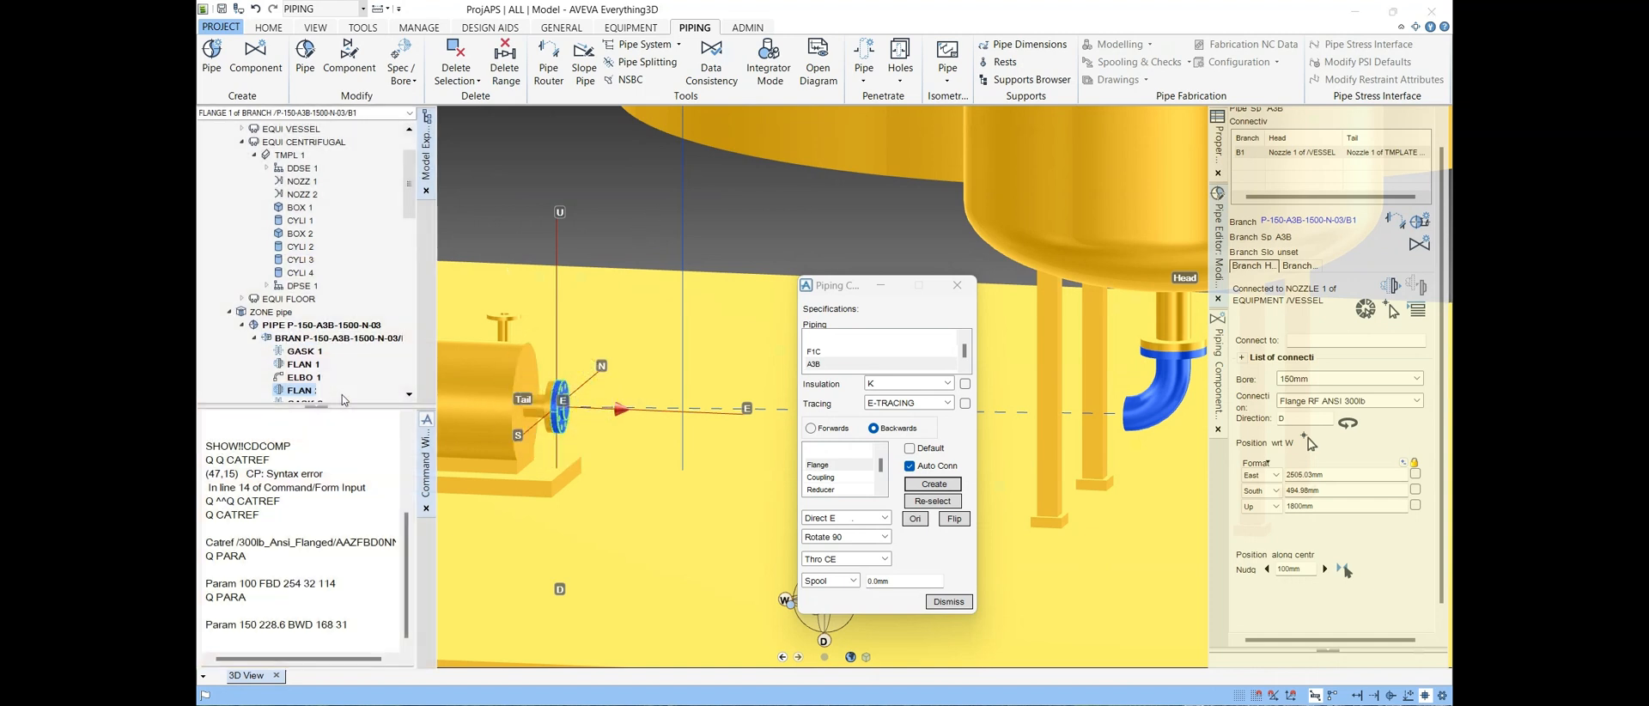
scroll(335, 391, down, 1)
click(839, 478)
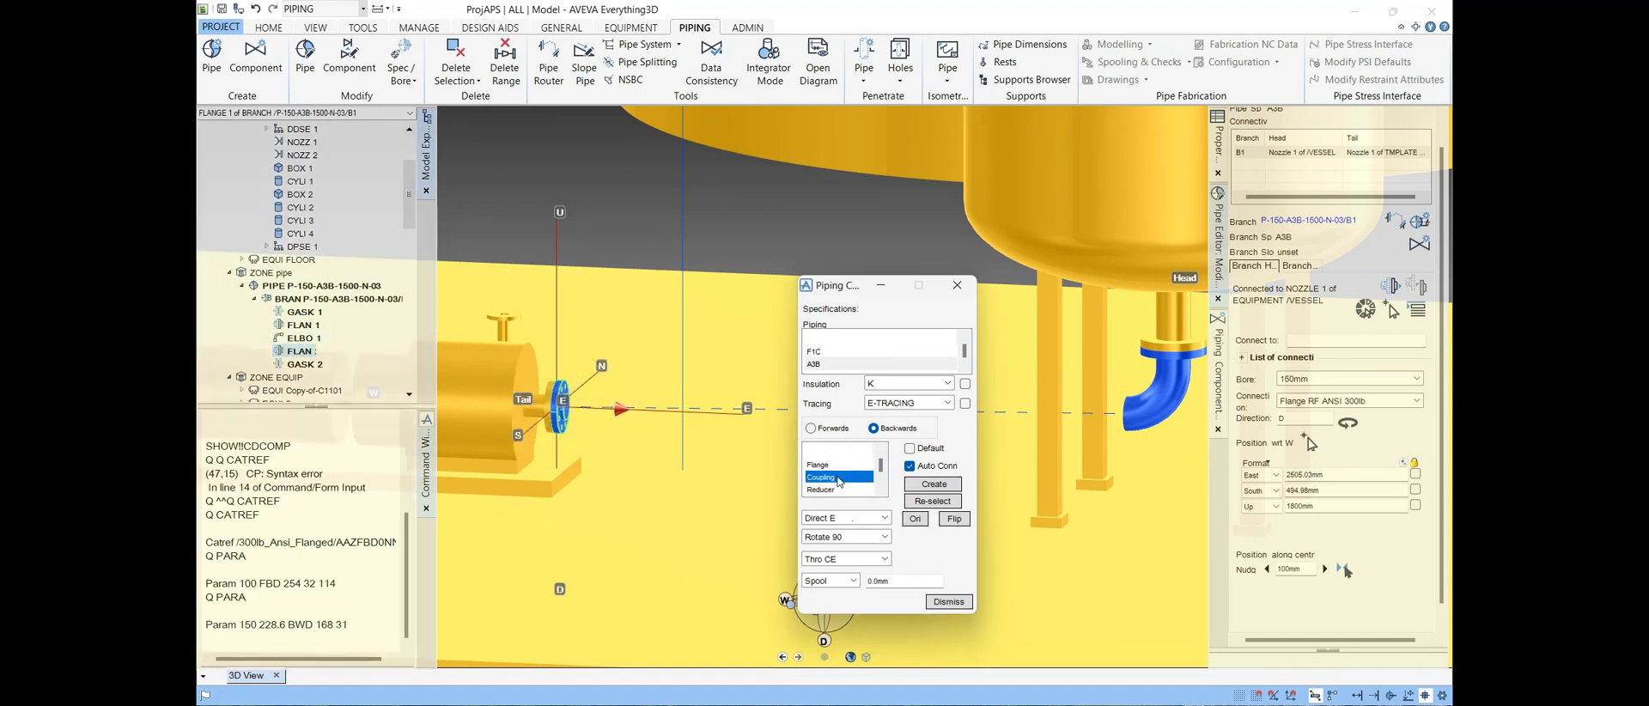
click(834, 489)
click(942, 484)
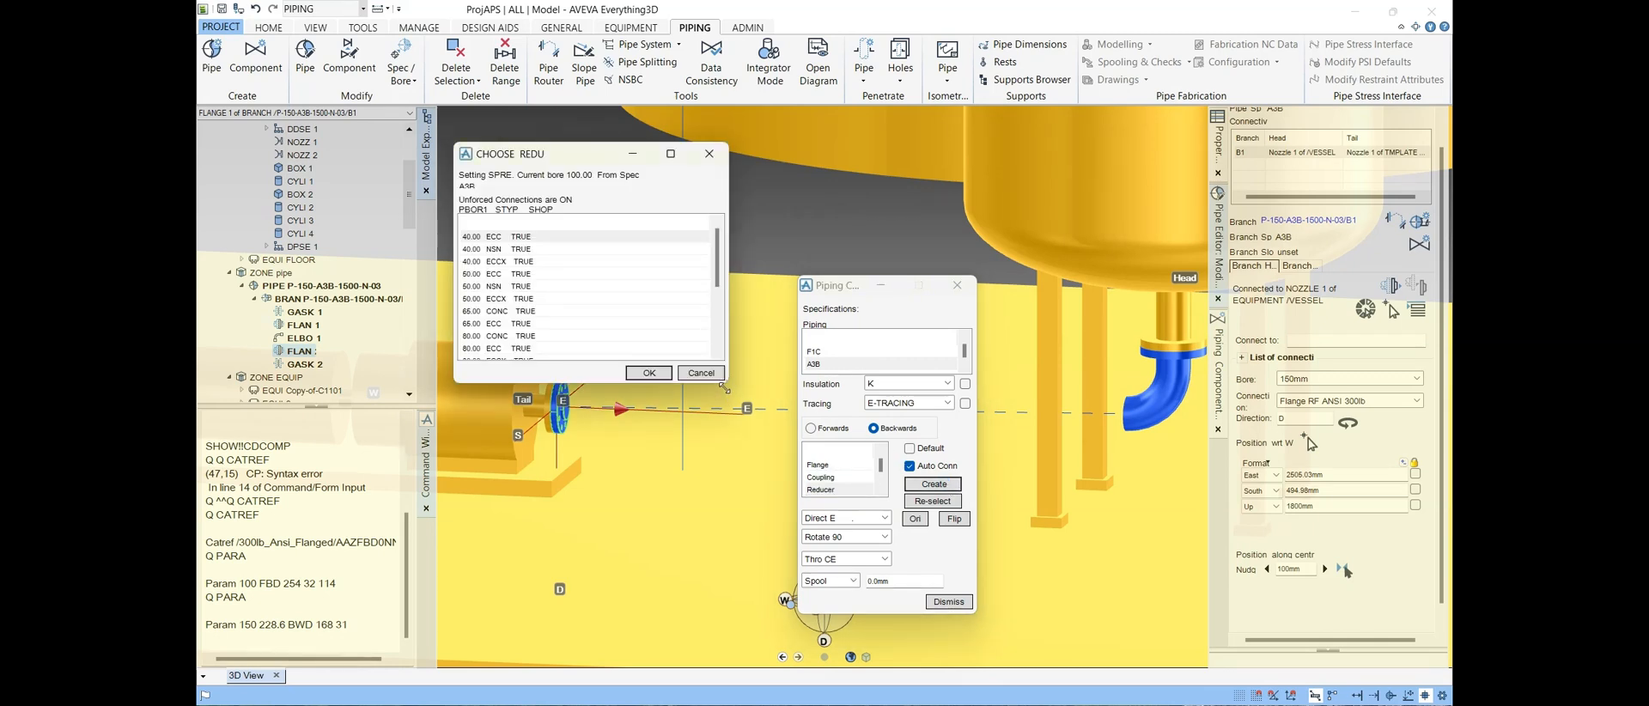
drag(724, 388, 800, 540)
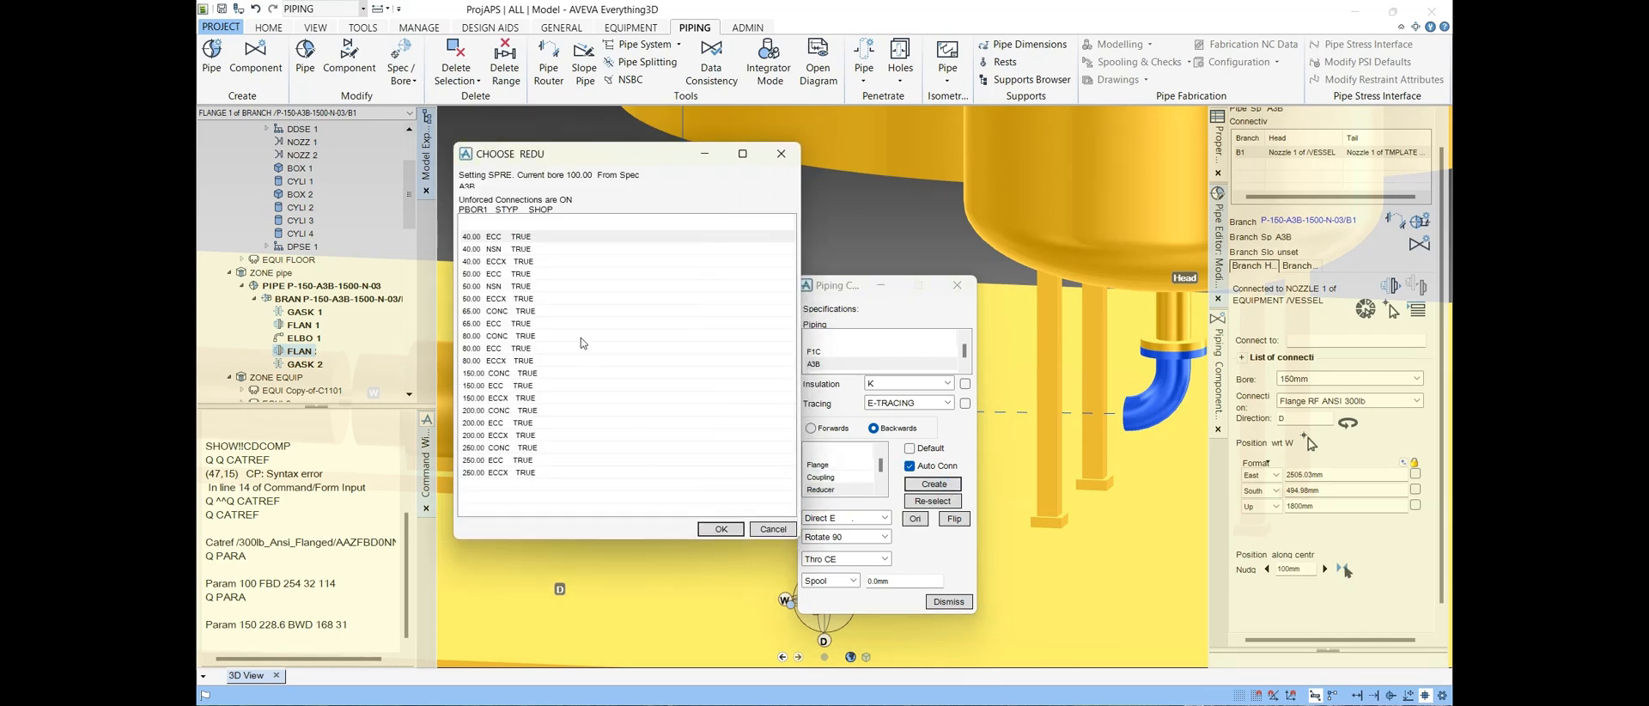
click(502, 388)
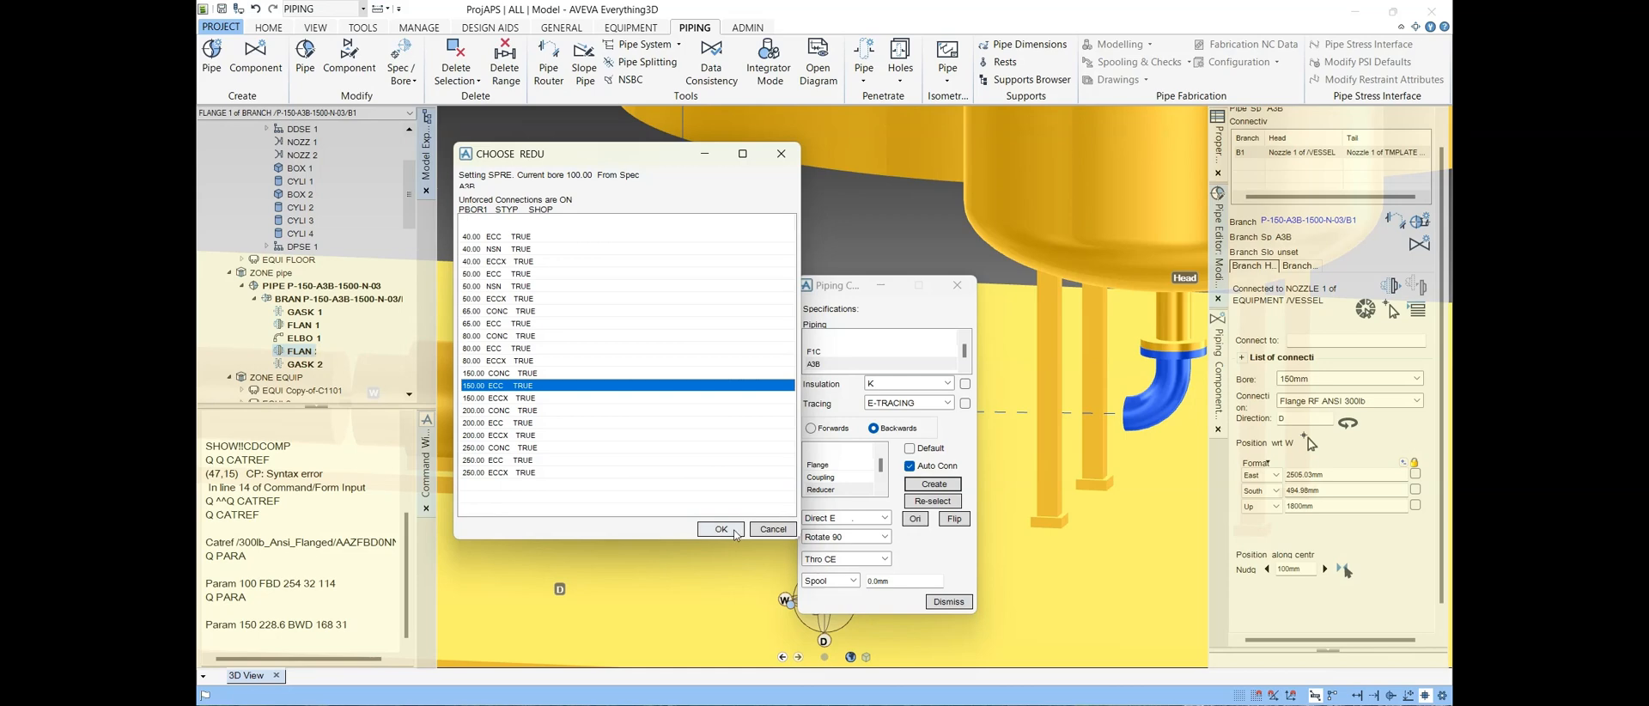
click(726, 530)
click(800, 388)
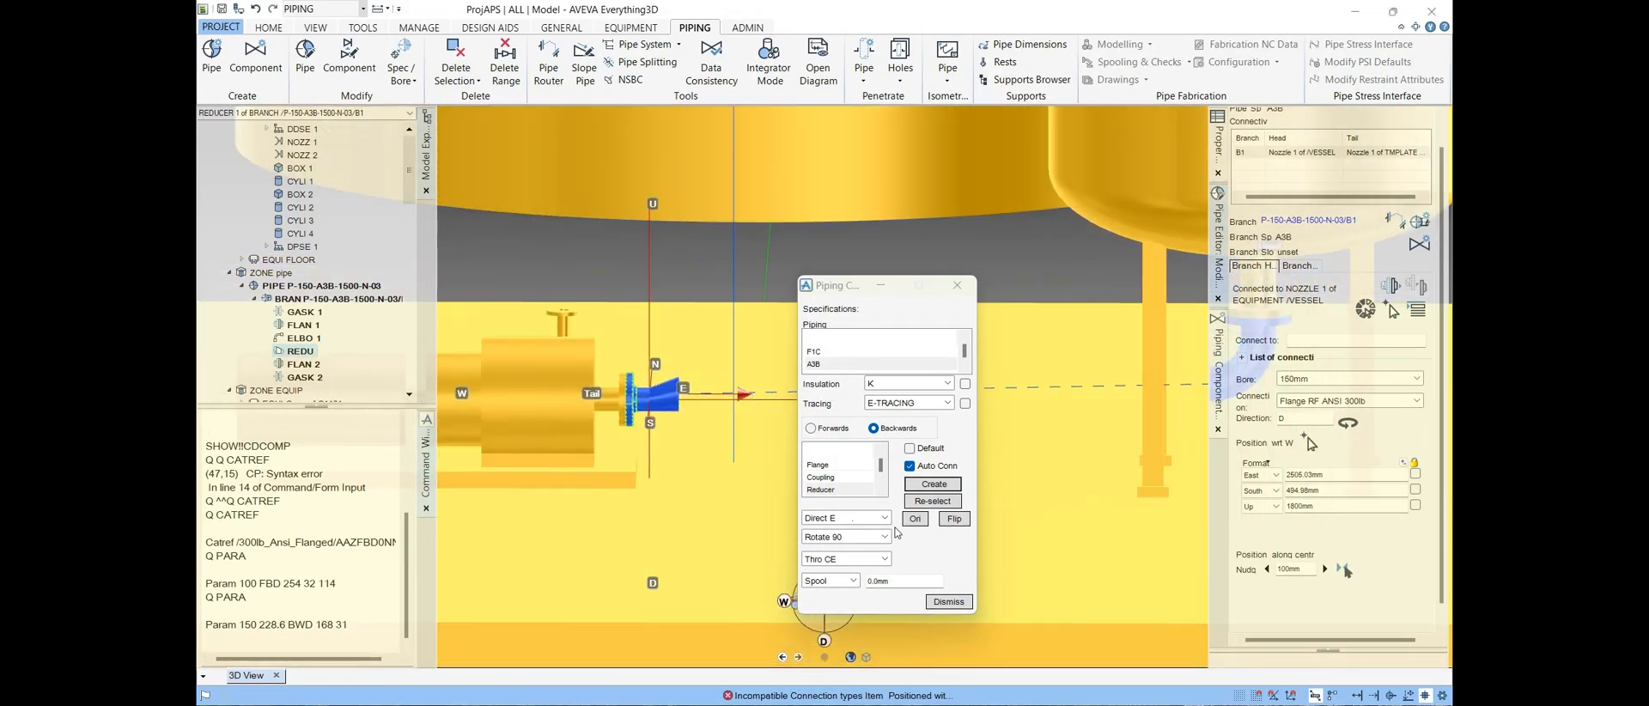
Step: Rotate the eccentric reducer with Rotate 180 and apply the Thro CE positioning option
click(851, 539)
click(849, 577)
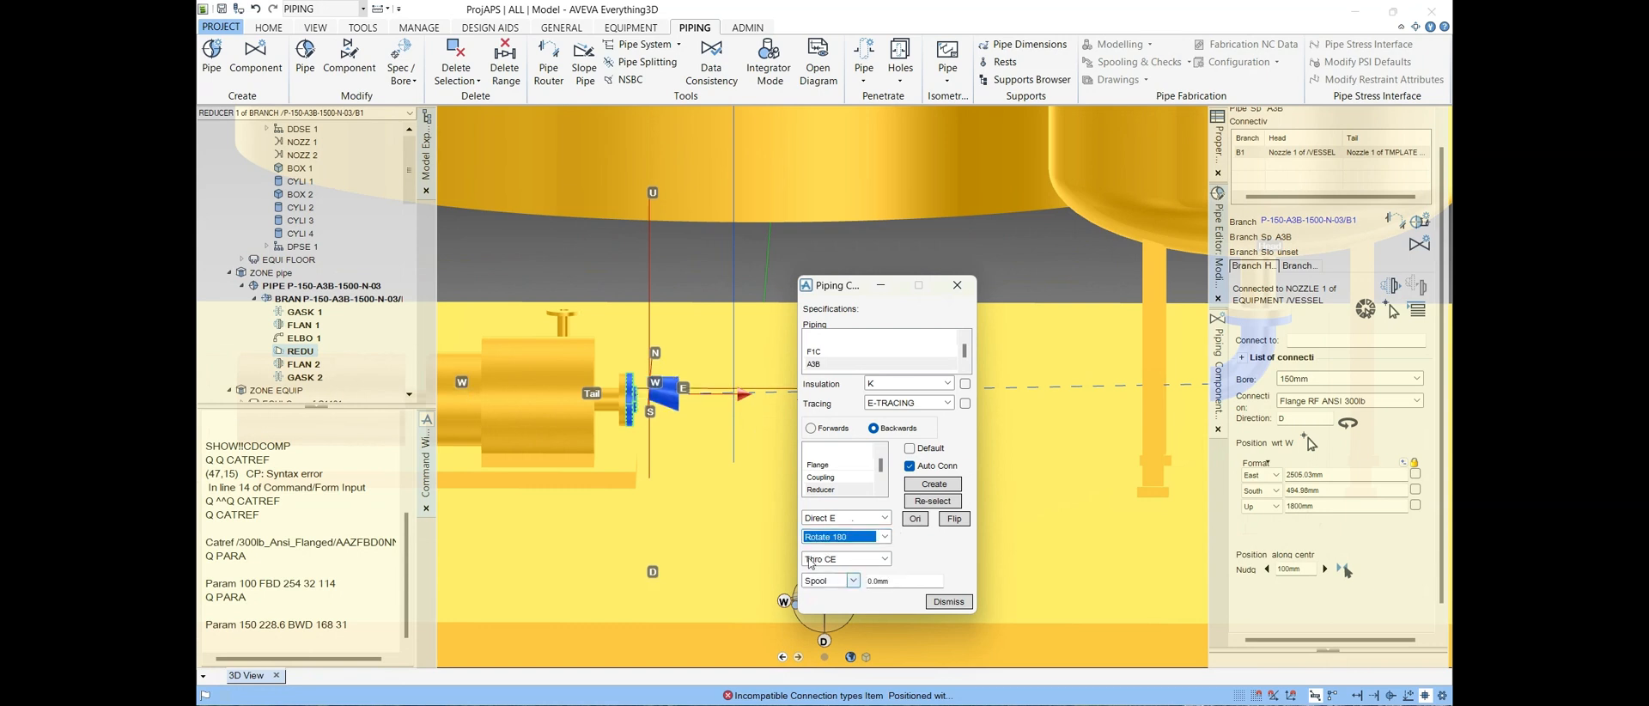
click(844, 563)
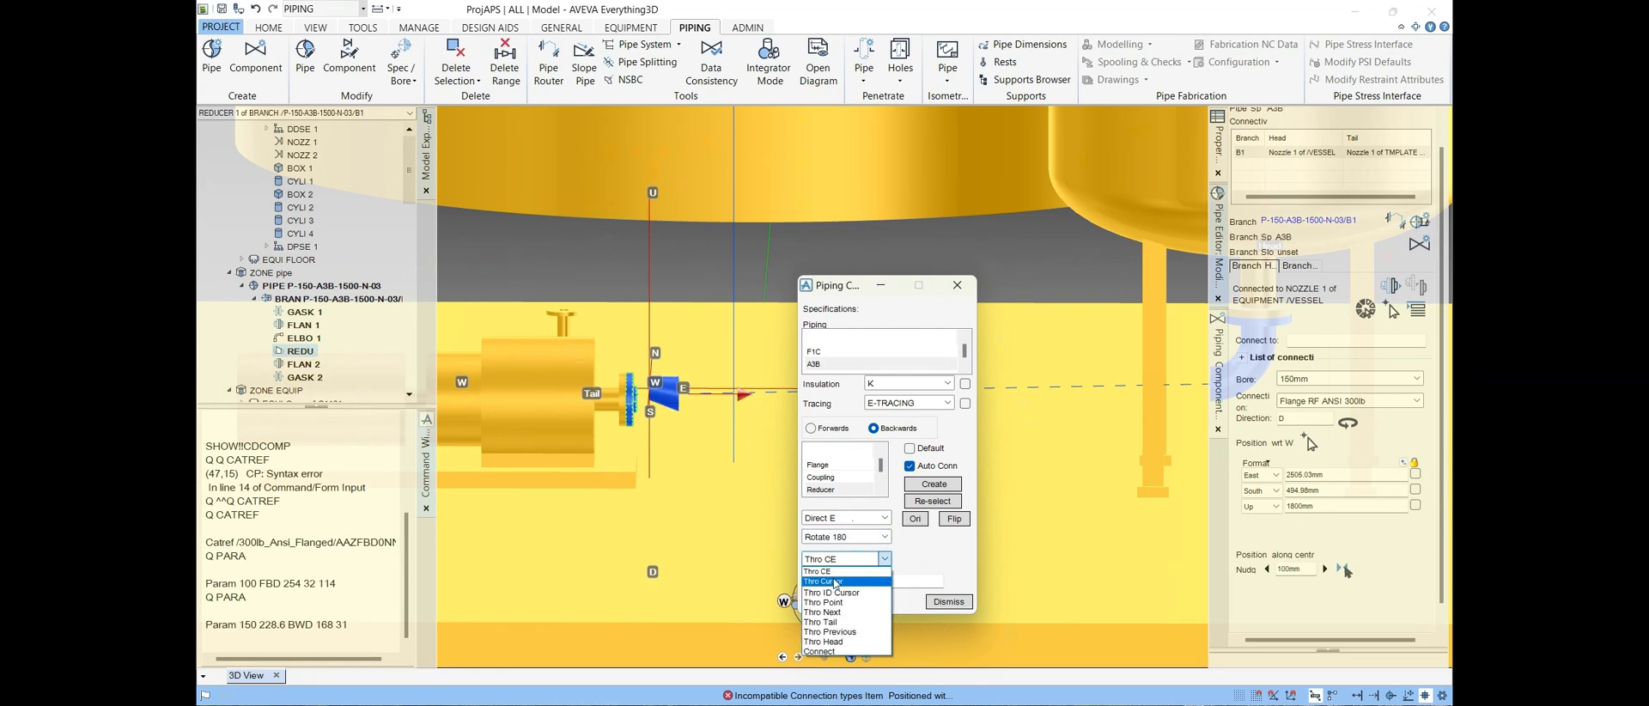
click(834, 573)
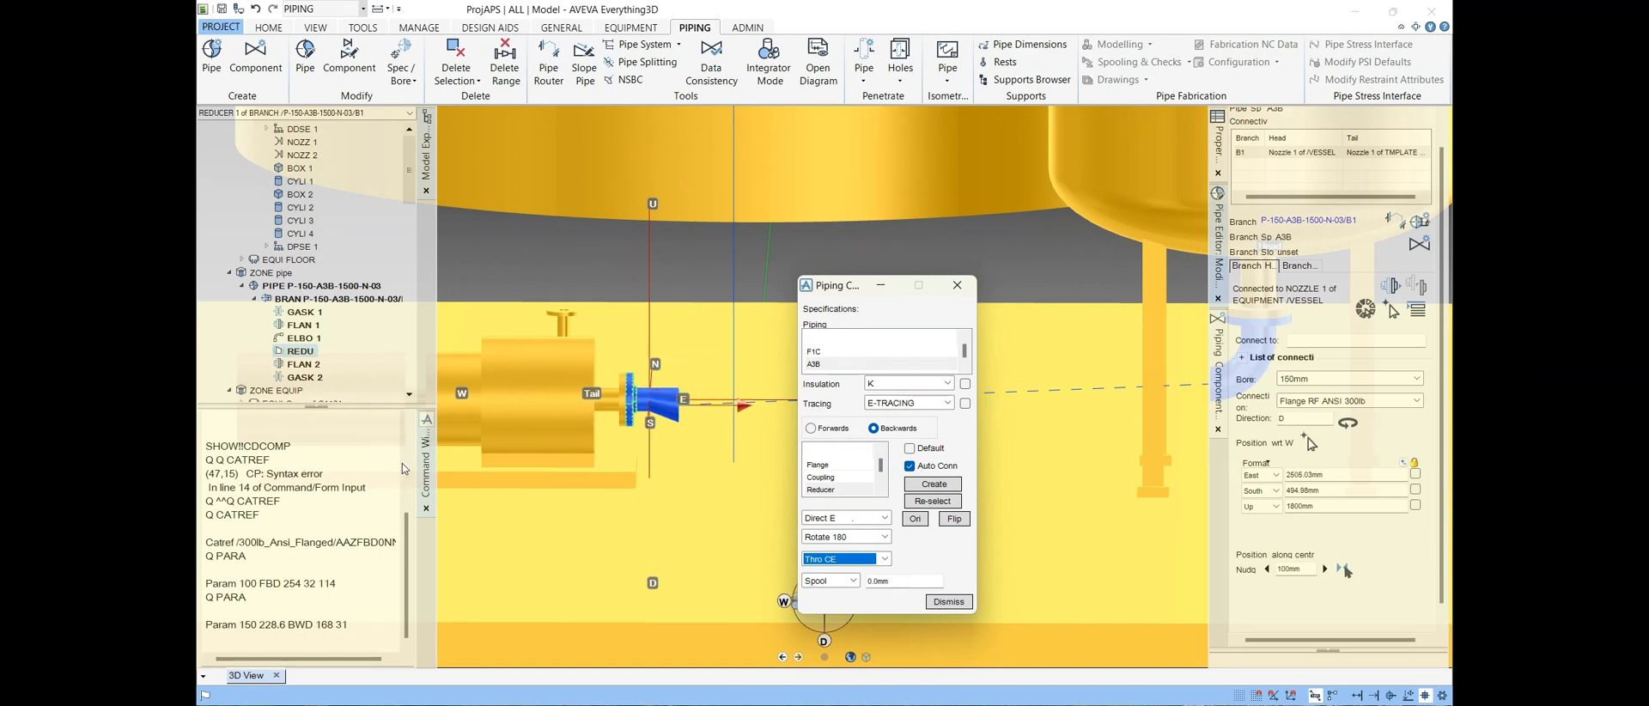
Step: Consult the typical pump P&ID configuration image in the browser for the suction-side components, and return to the piping model
click(384, 568)
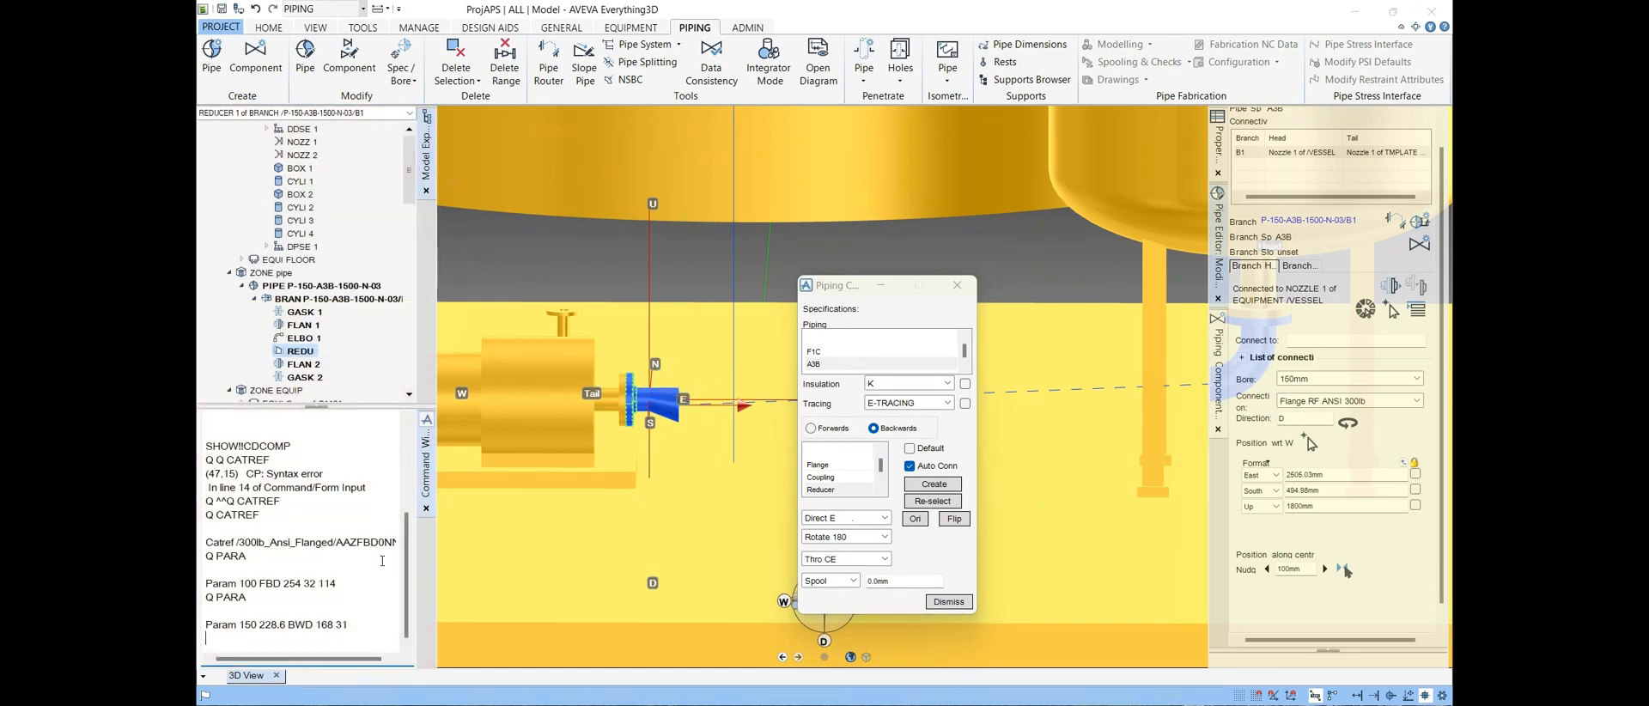
click(316, 377)
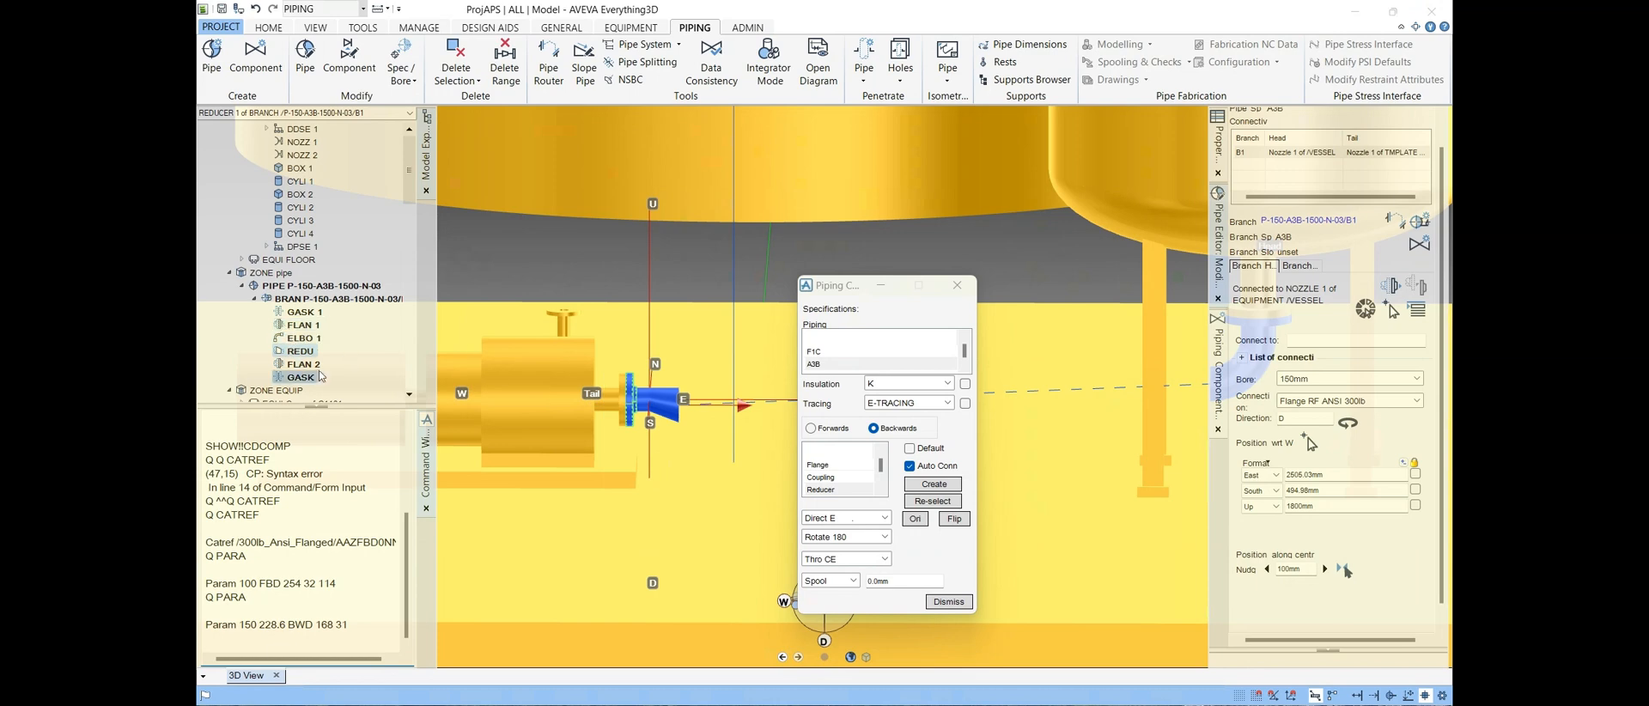
mouse_move(740, 704)
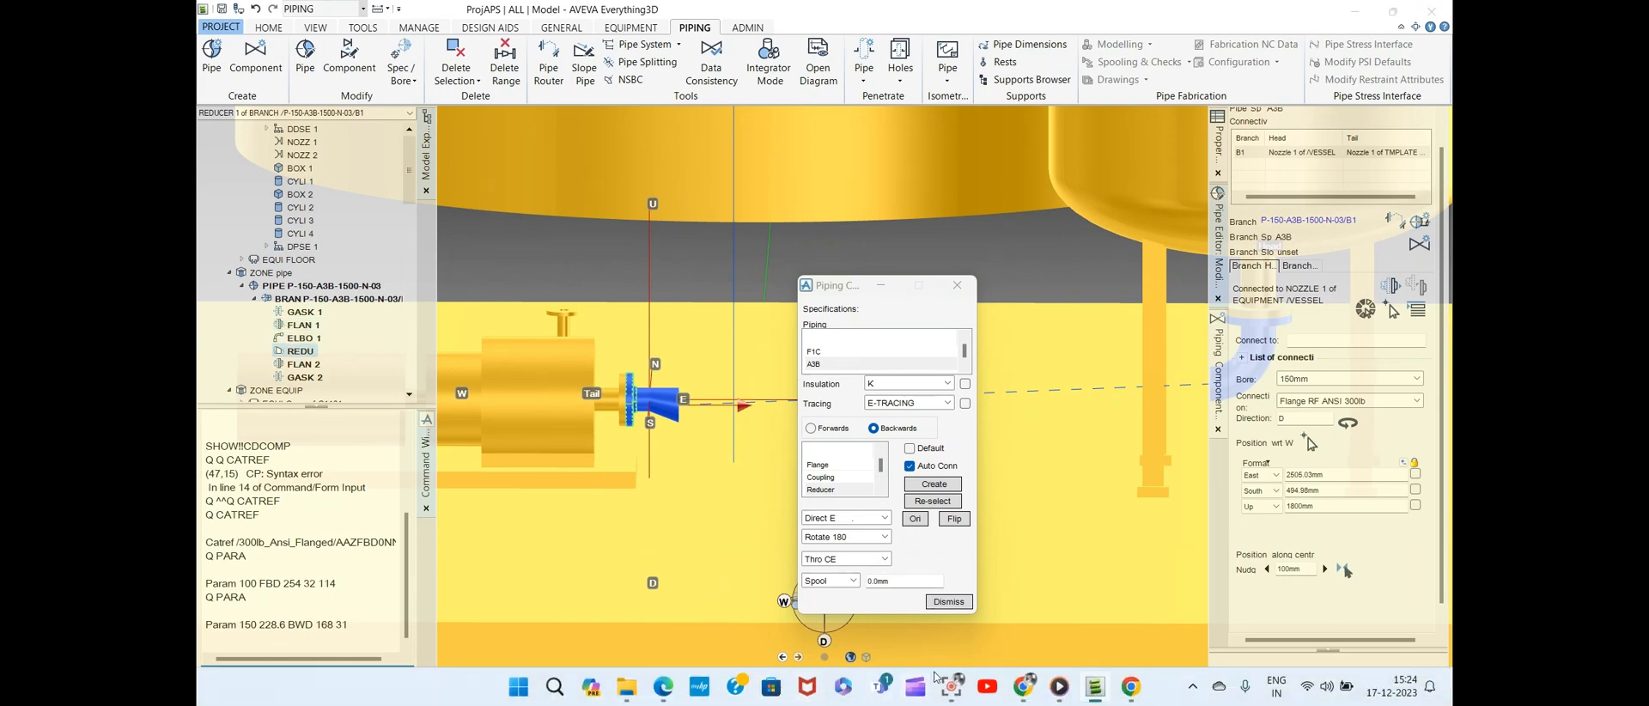
click(1023, 693)
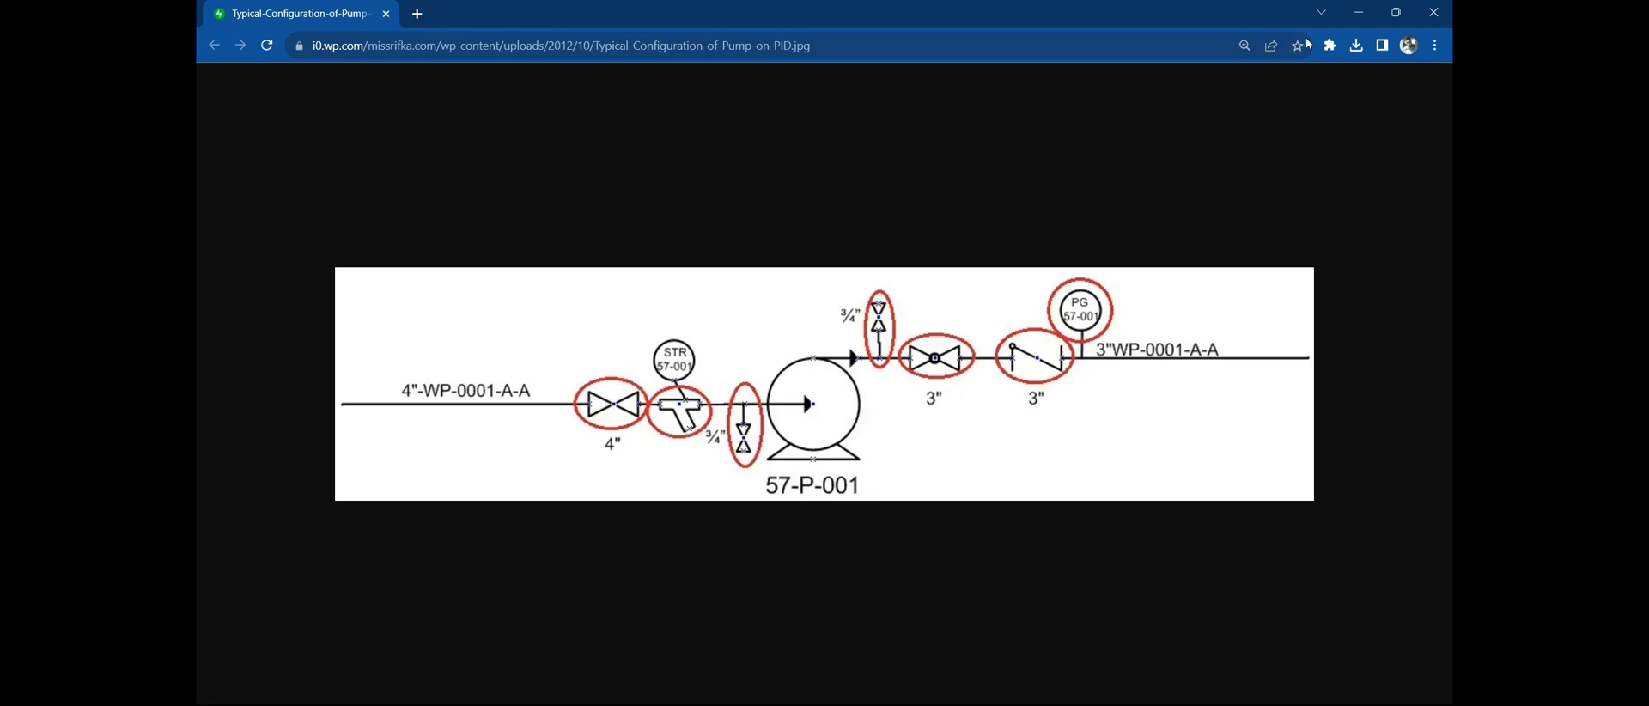
click(1356, 13)
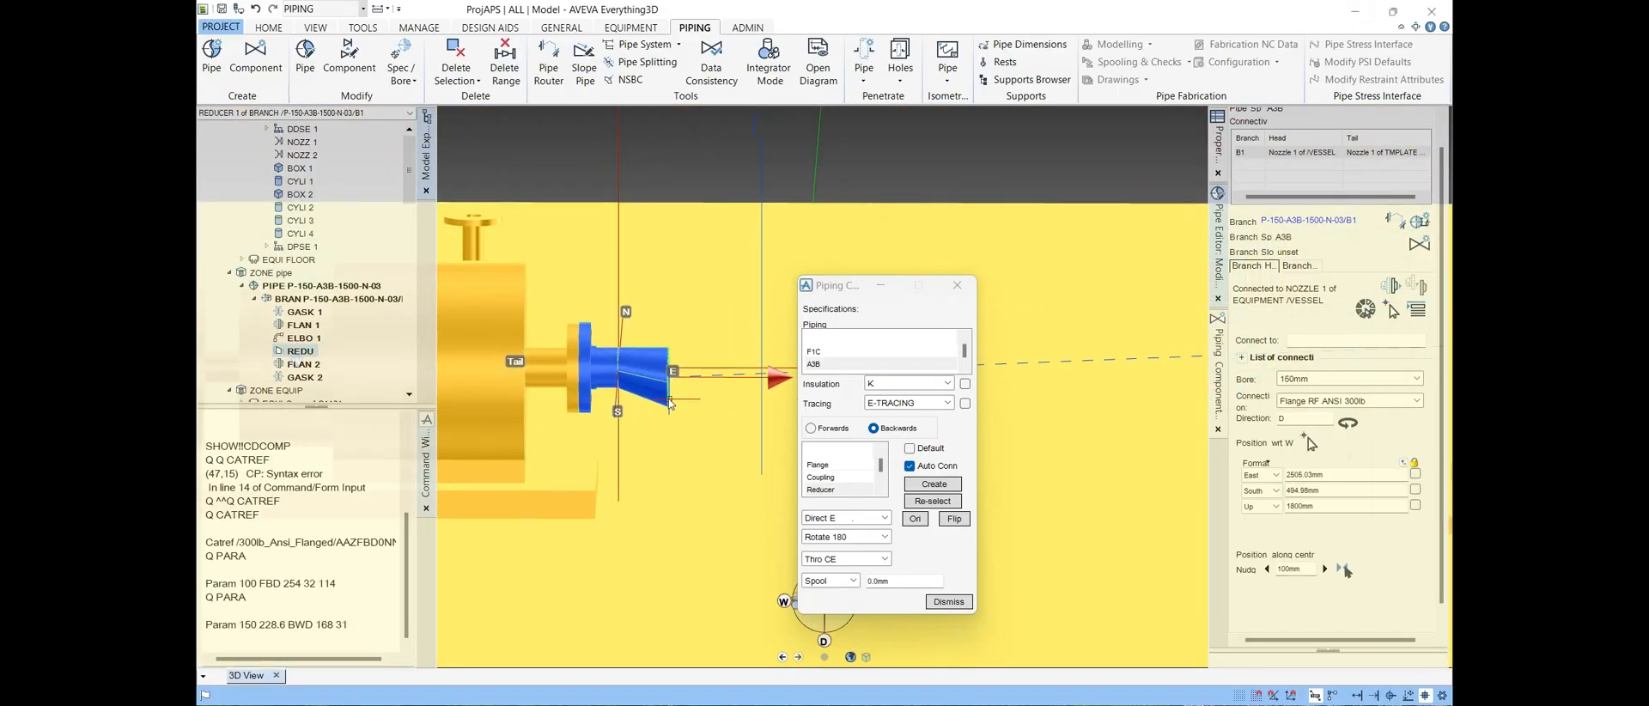
Step: Create a 20.00 TOL olet from specification A3B backwards from the eccentric reducer
click(834, 479)
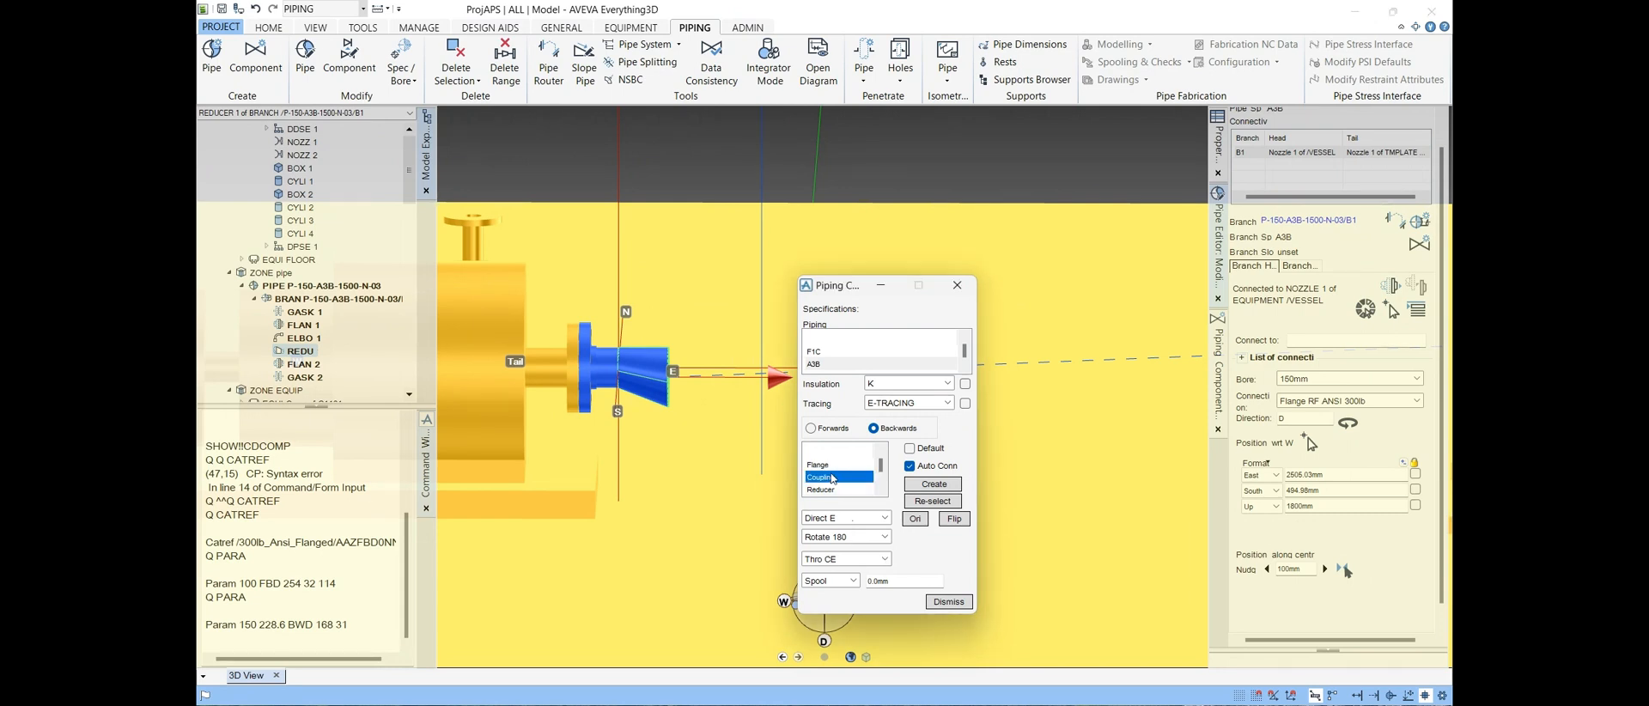
scroll(830, 474, down, 1)
click(831, 470)
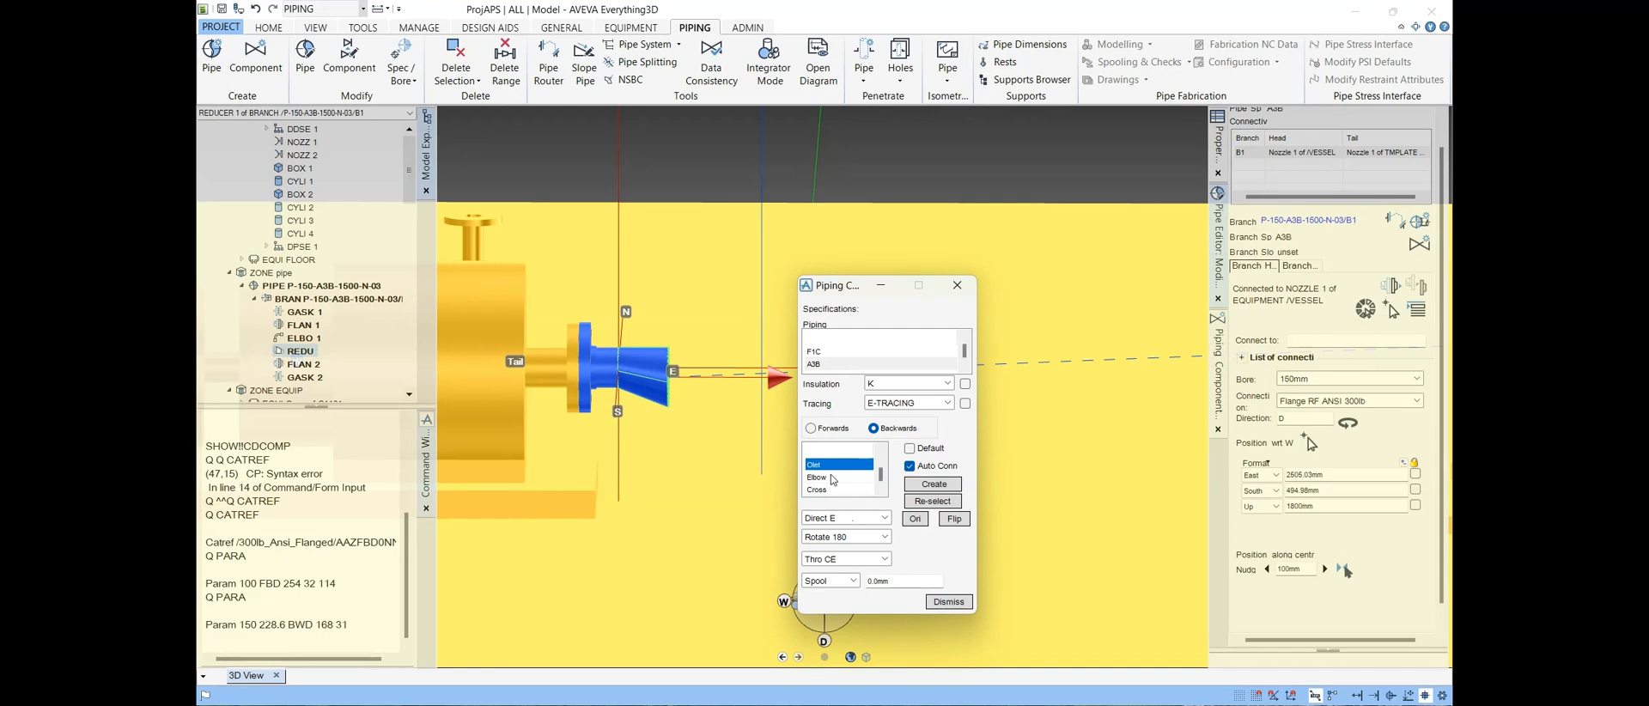
click(925, 484)
click(486, 251)
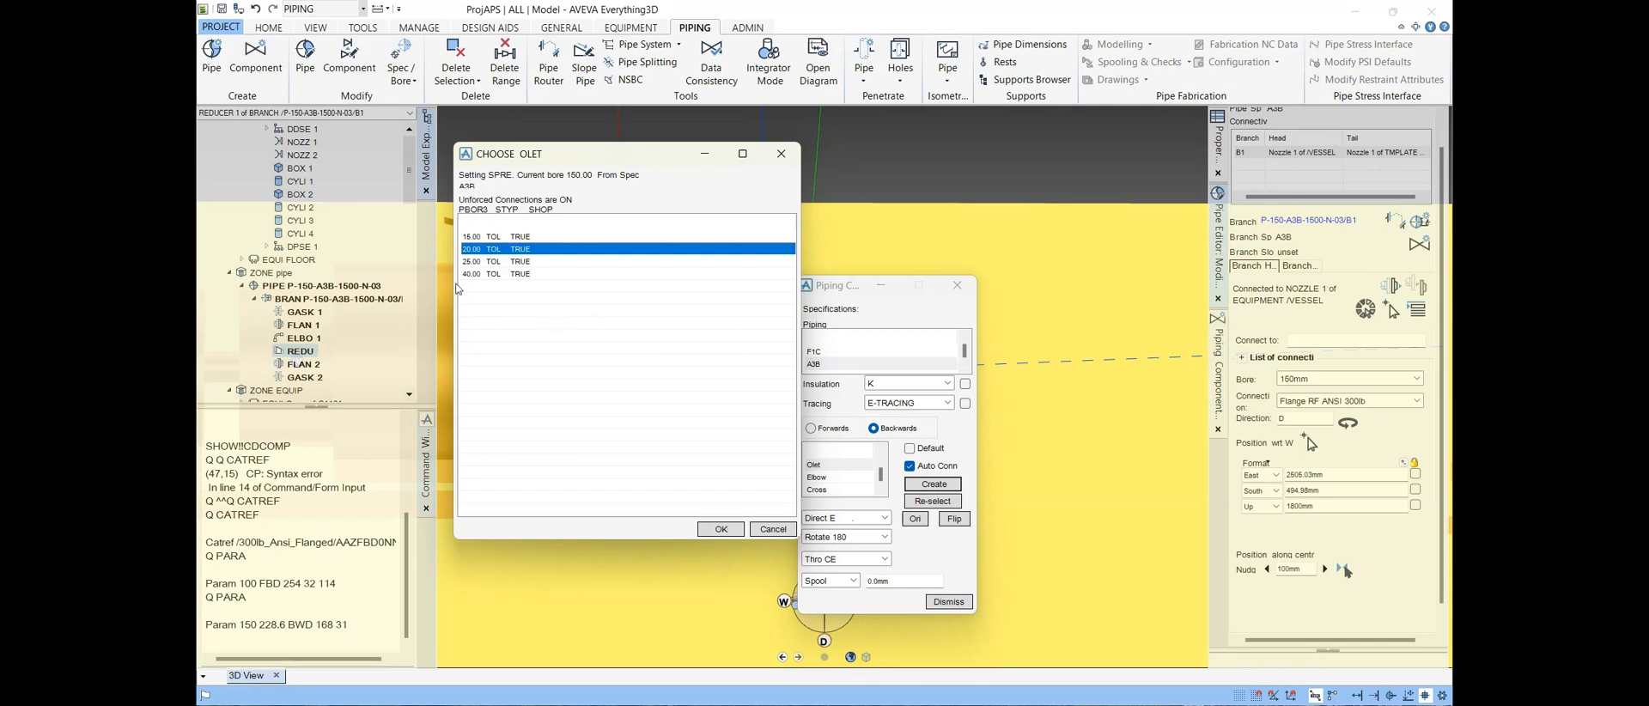
click(735, 531)
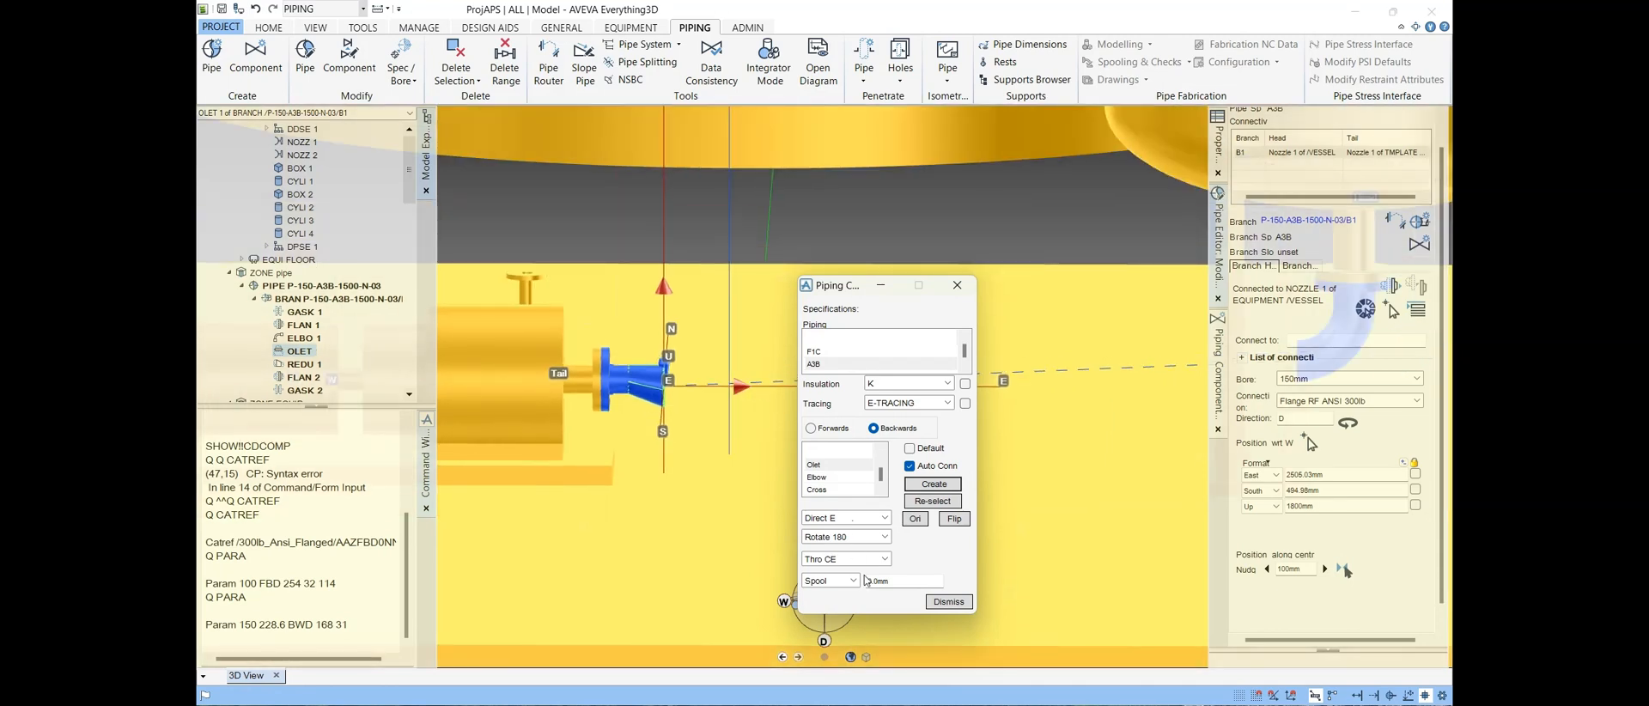
Step: Position the olet with a 150 mm spool from the eccentric reducer
double_click(865, 582)
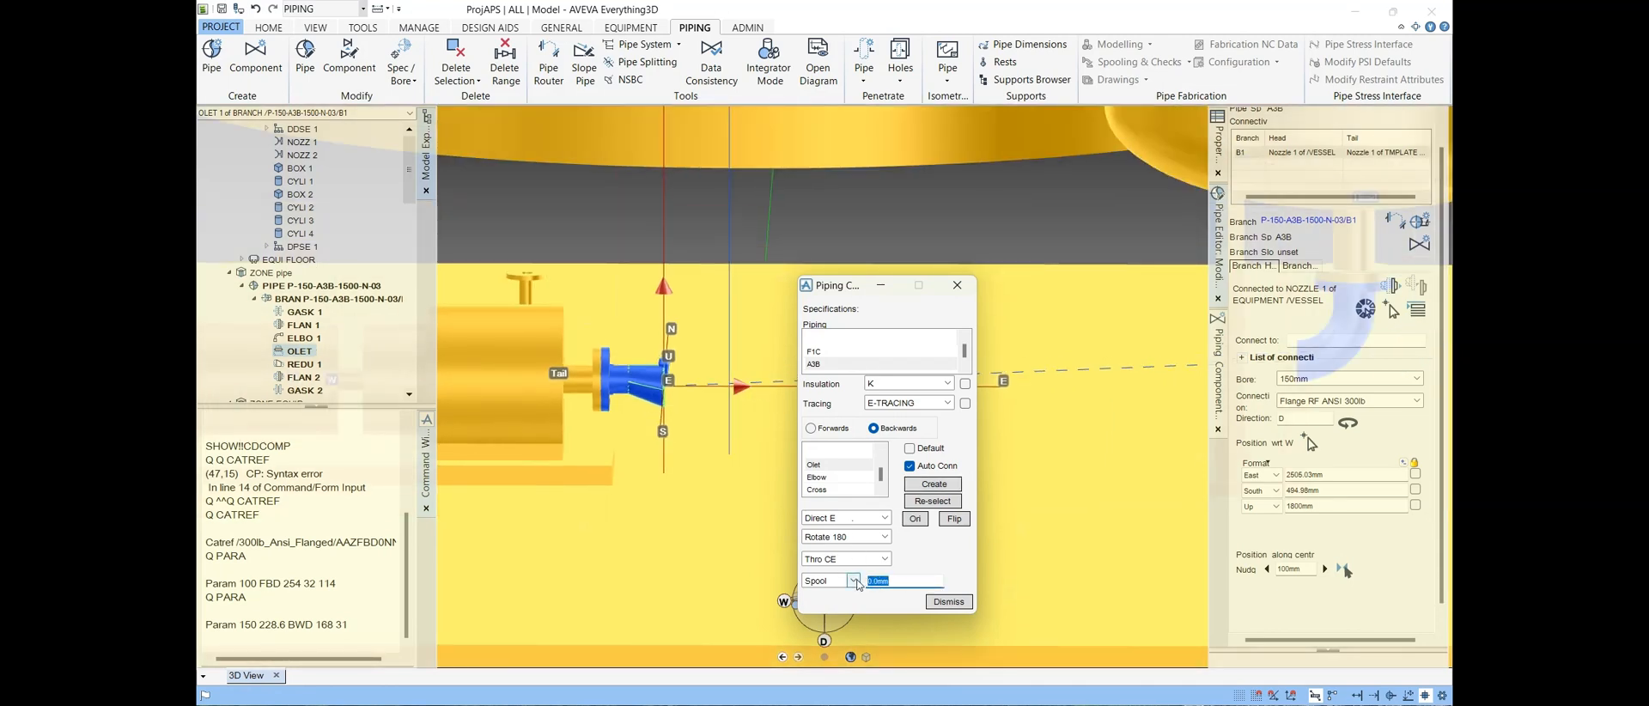
text(150)
click(829, 584)
click(828, 595)
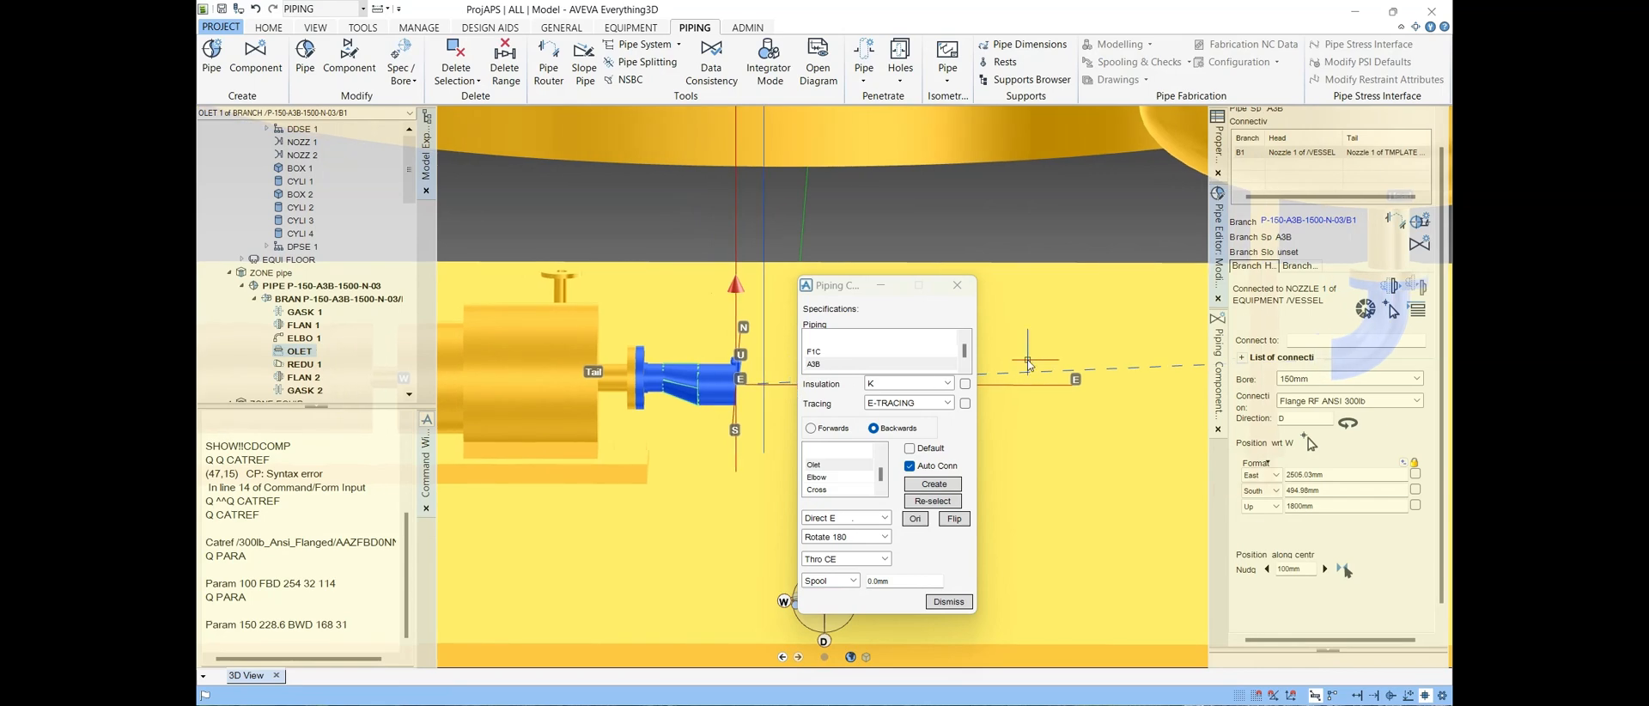
Step: Examine the olet's position on the line between the eccentric reducer and the elbow below the vessel
middle_drag(1028, 361, 671, 409)
scroll(665, 411, down, 2)
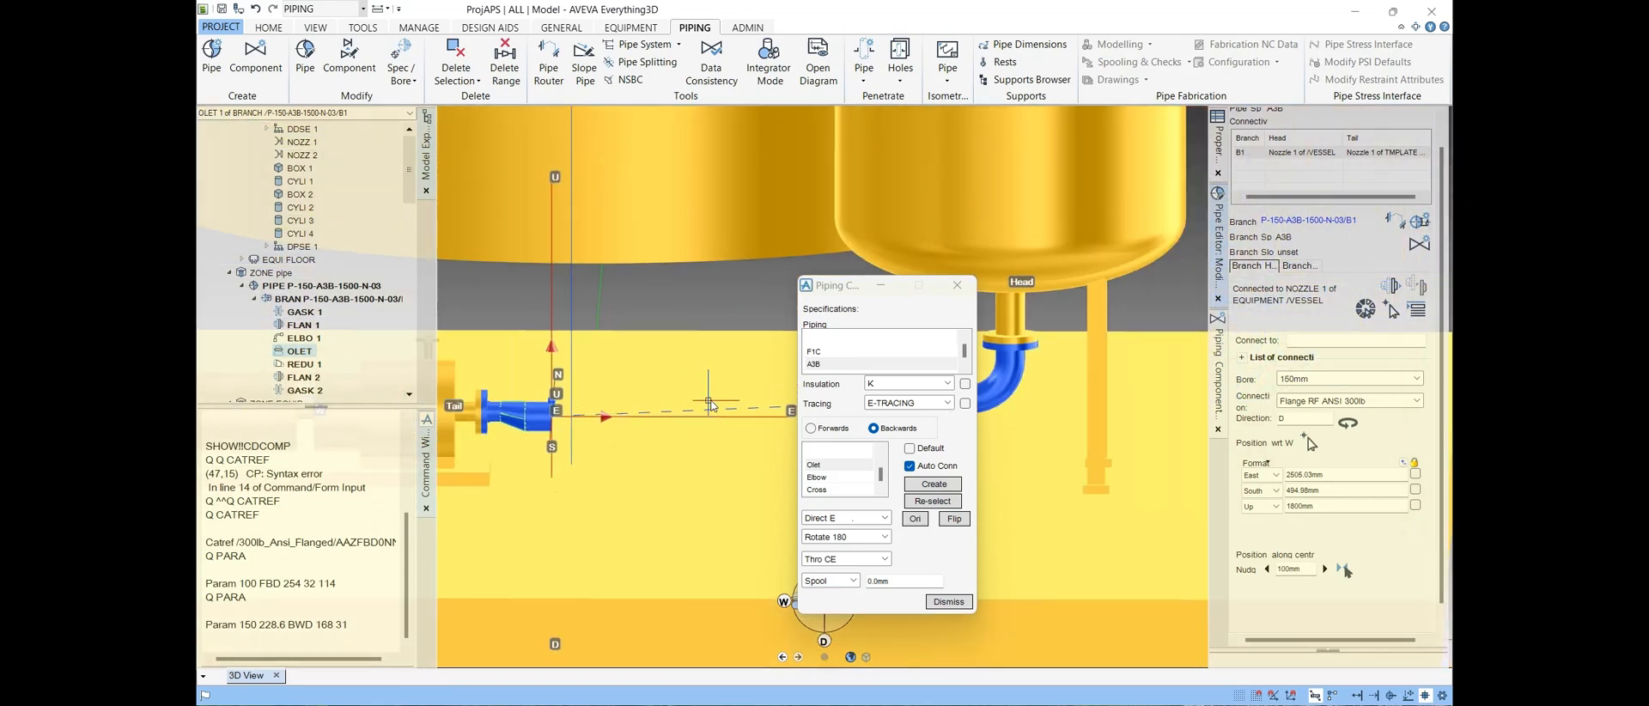
scroll(717, 410, up, 2)
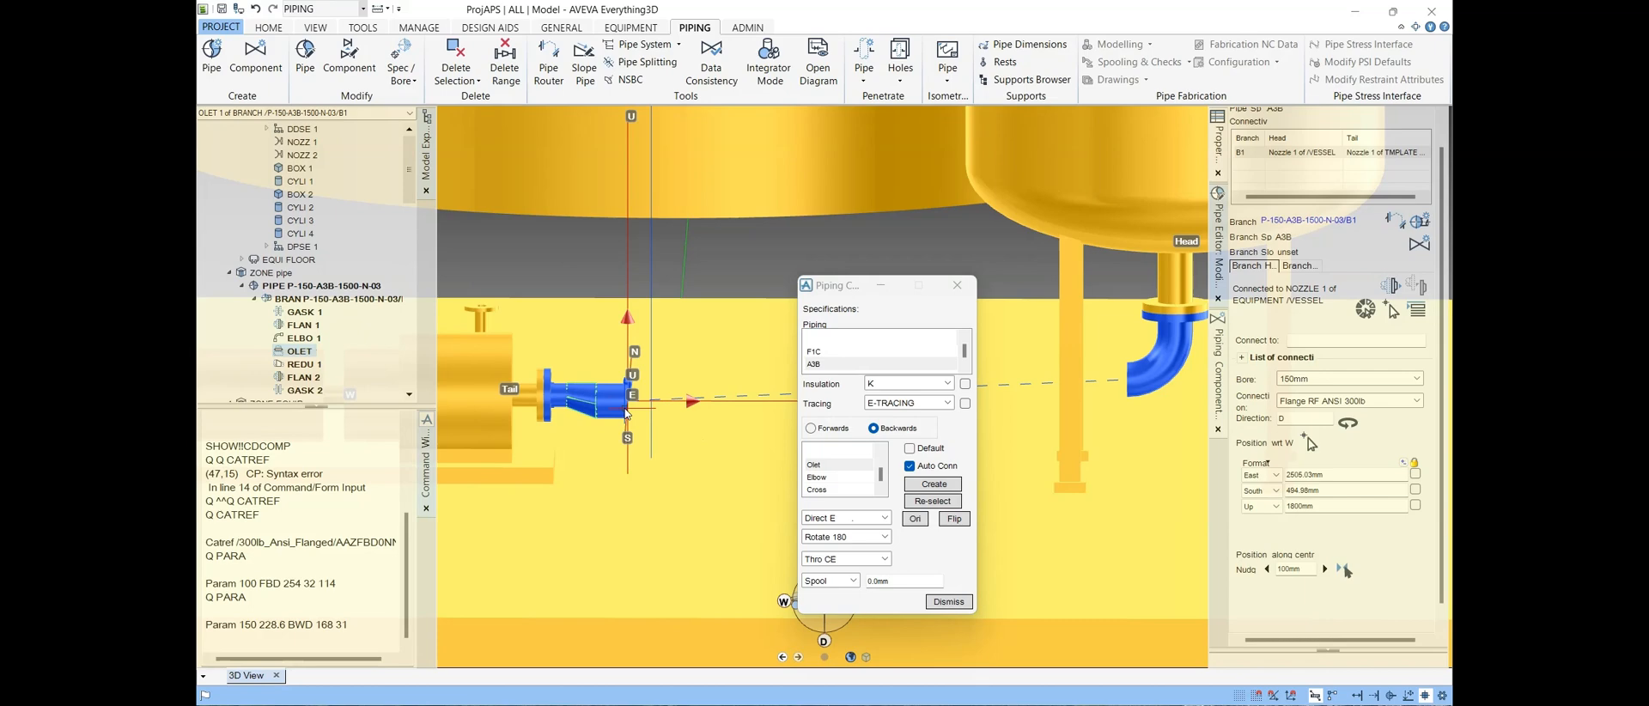
scroll(636, 409, up, 2)
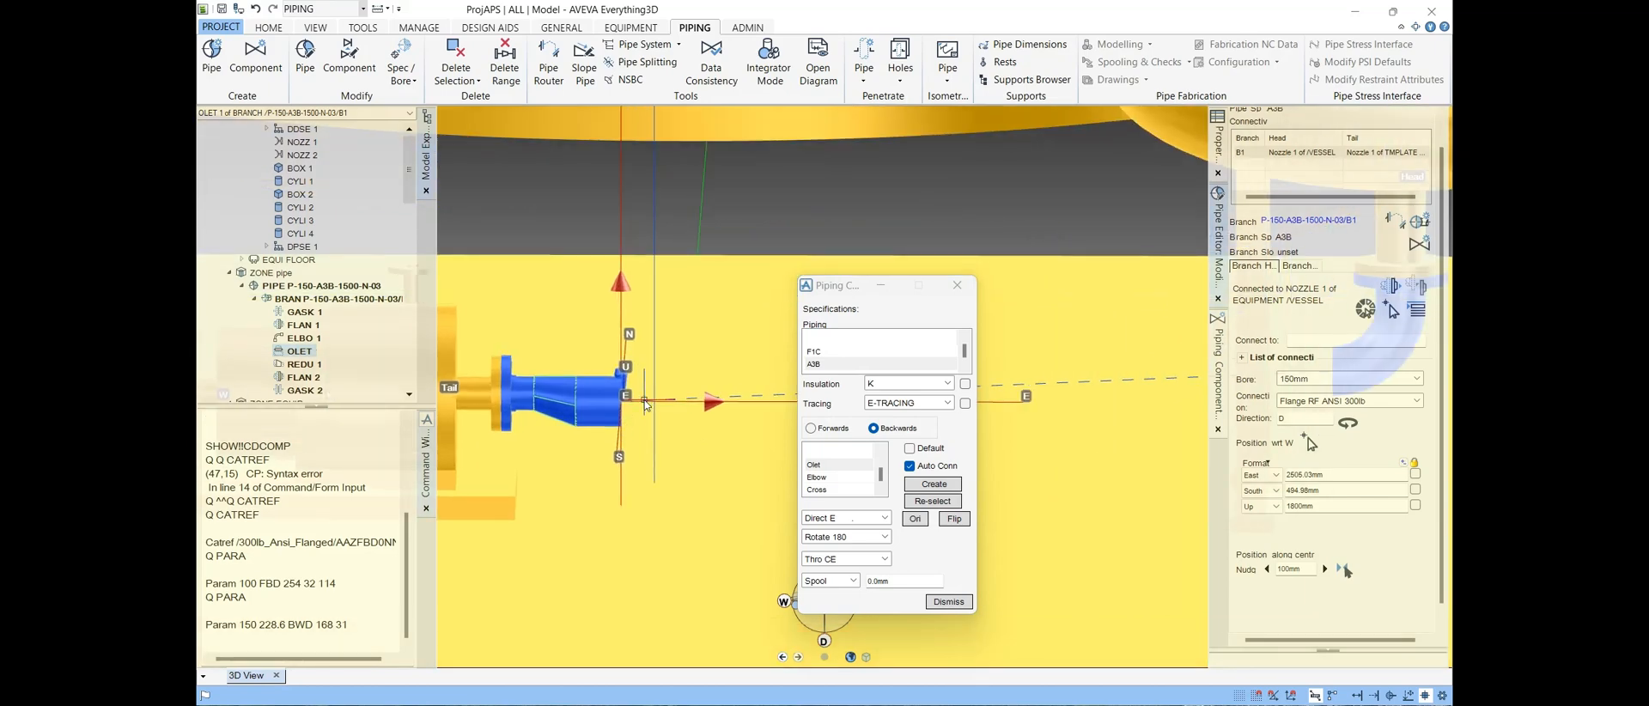
scroll(646, 405, down, 2)
scroll(662, 404, up, 2)
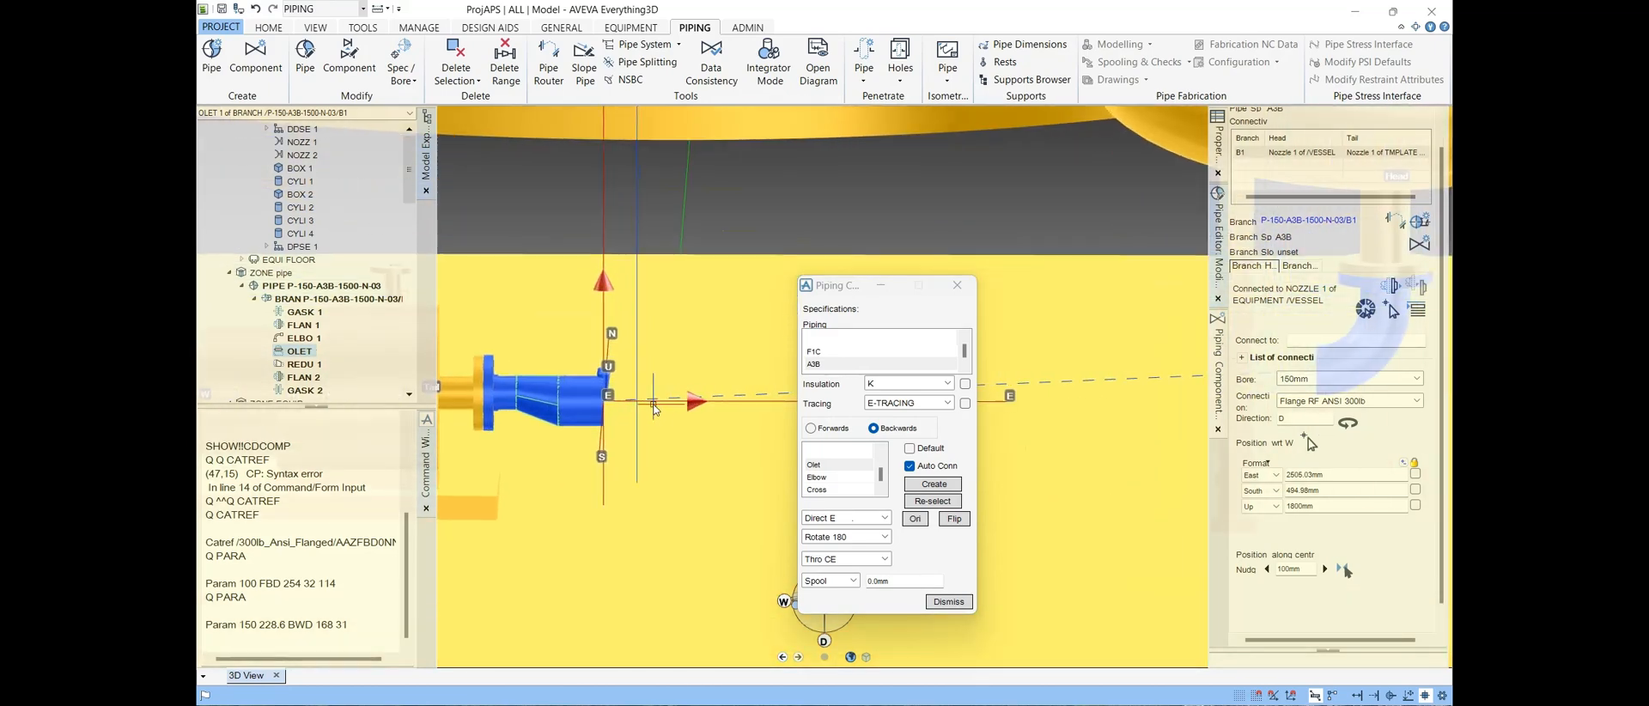
scroll(676, 406, down, 1)
scroll(602, 373, down, 2)
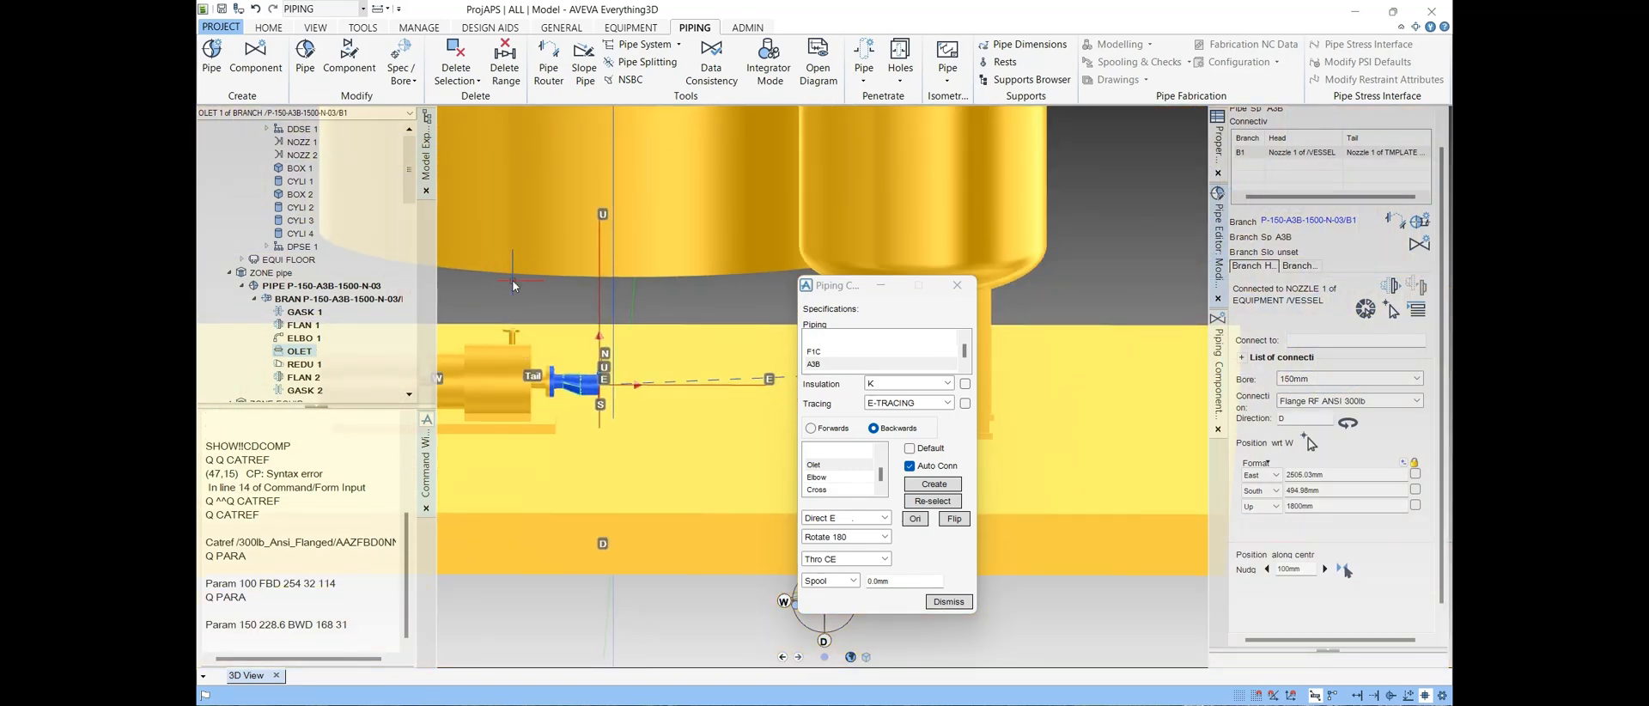
scroll(549, 335, up, 3)
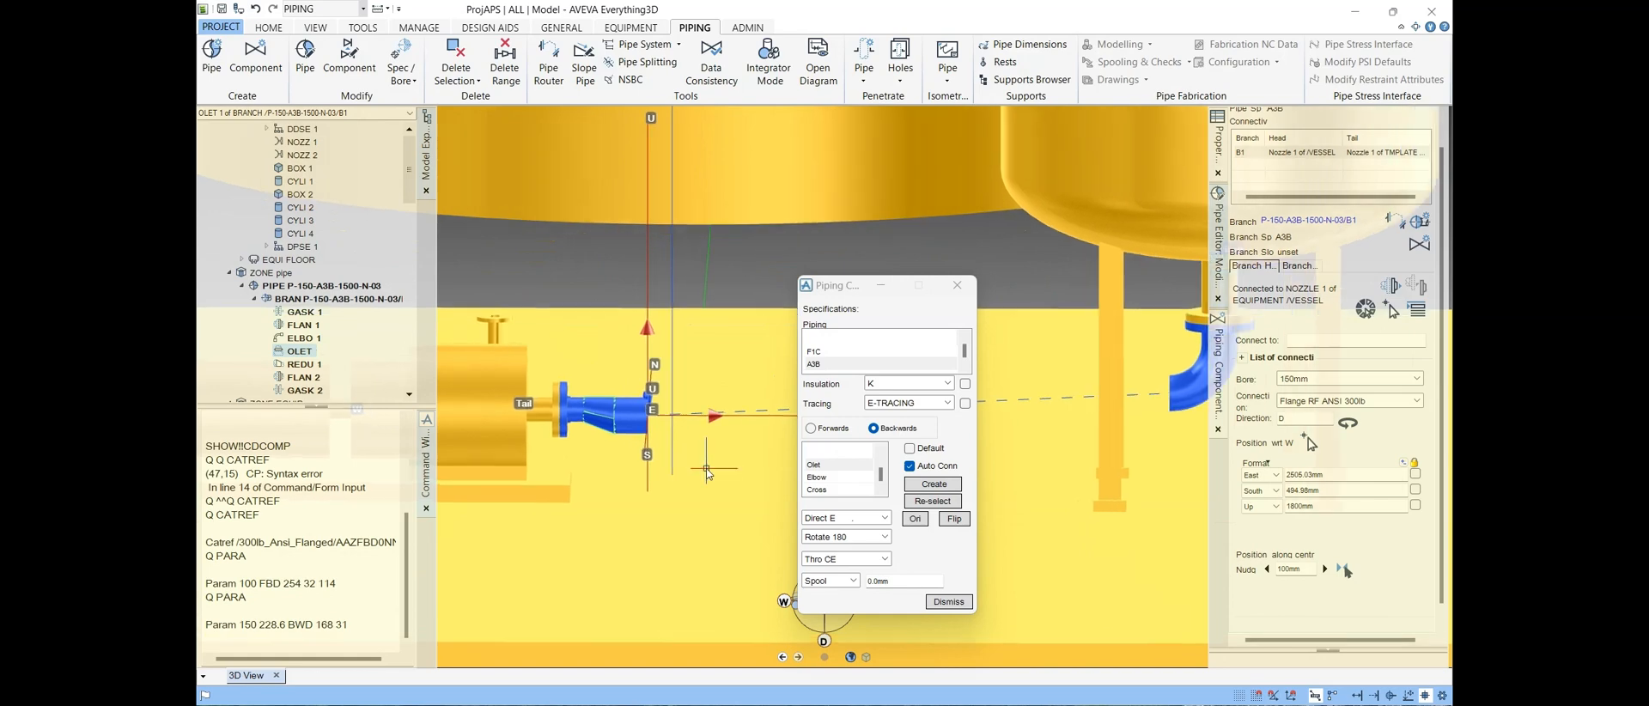
scroll(706, 469, up, 3)
scroll(577, 399, down, 2)
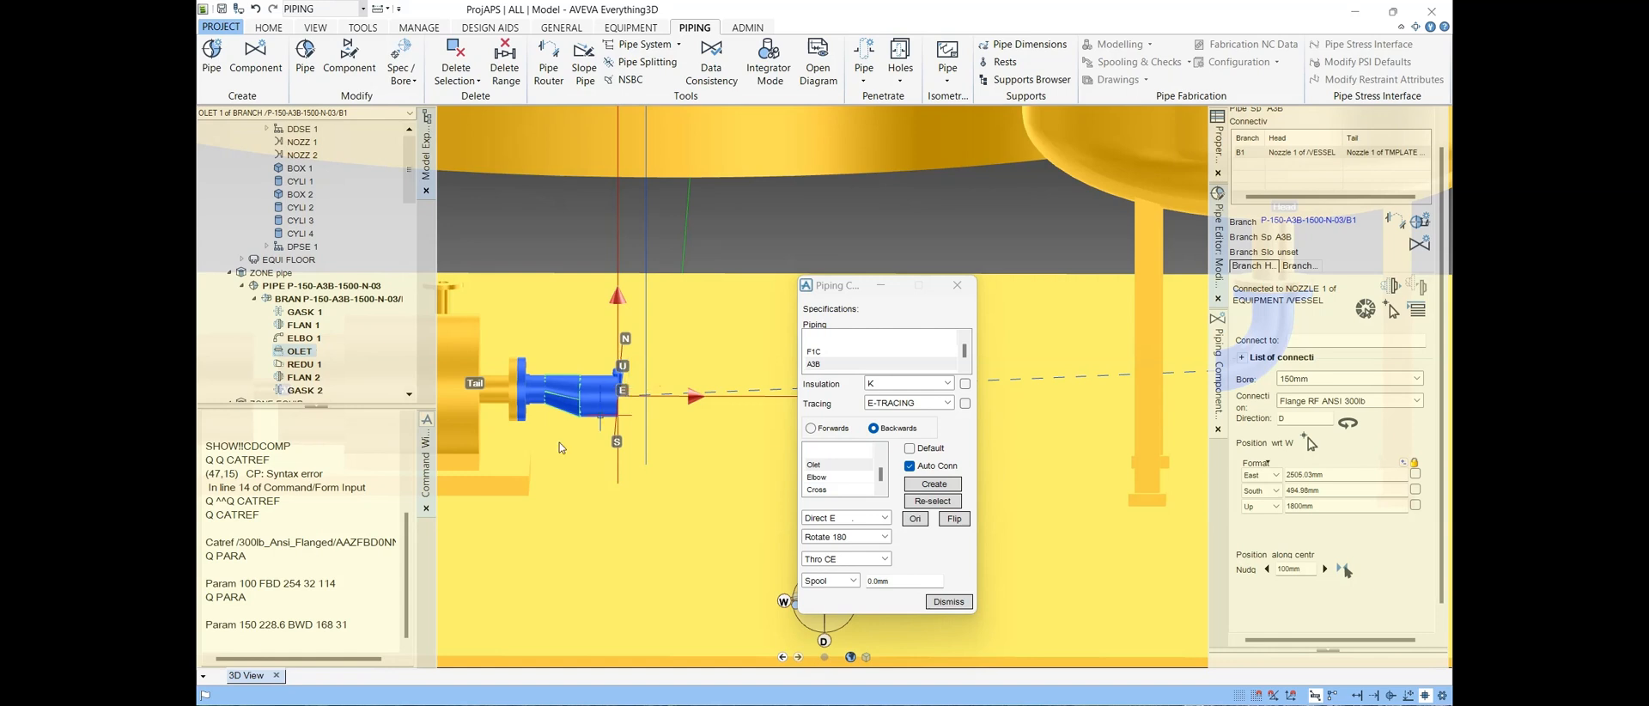
Step: Clear the command output and calculate five times the pipe bore with Q 150 * 5
right_click(292, 618)
click(297, 607)
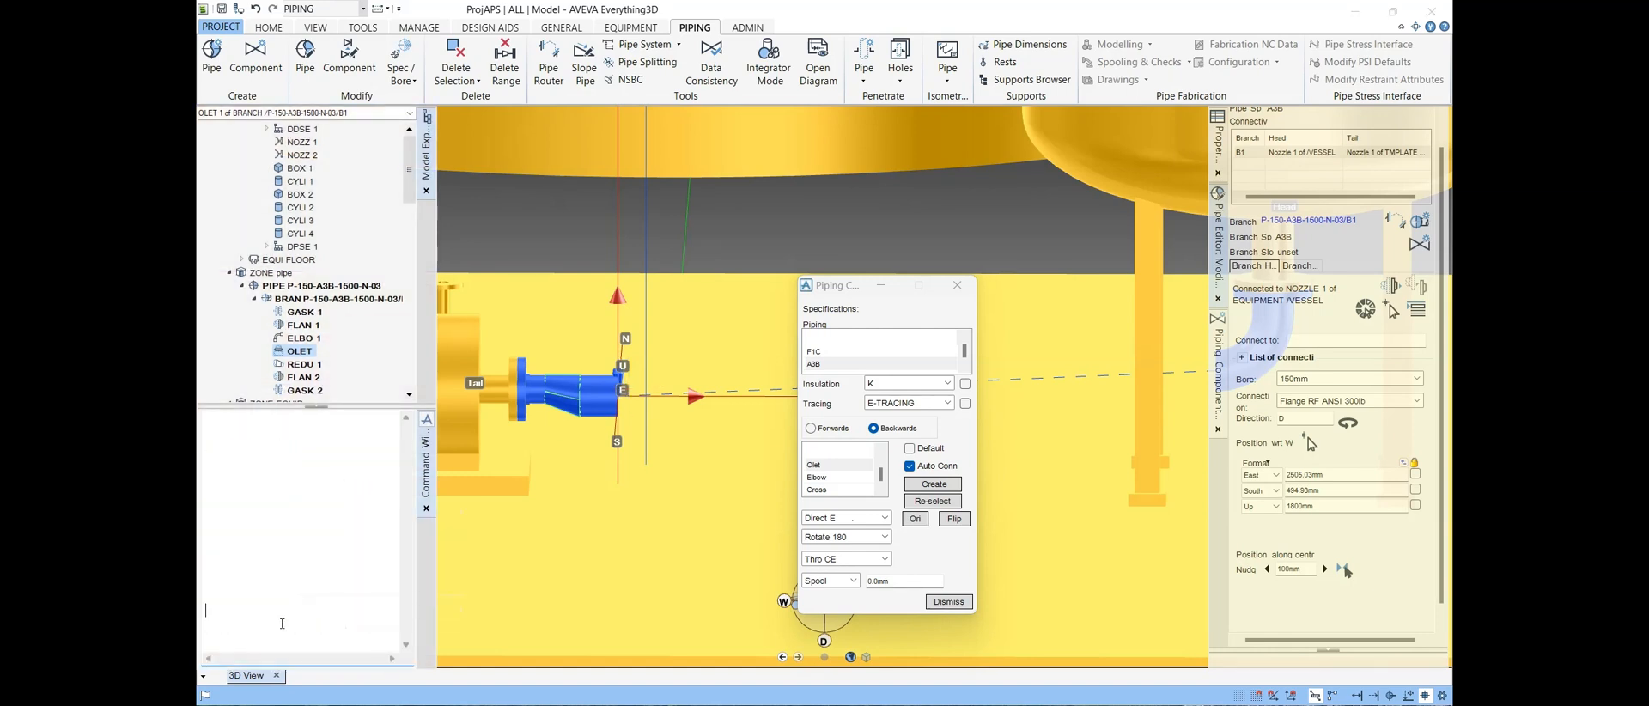
text(Q 150 * 5)
key(Return)
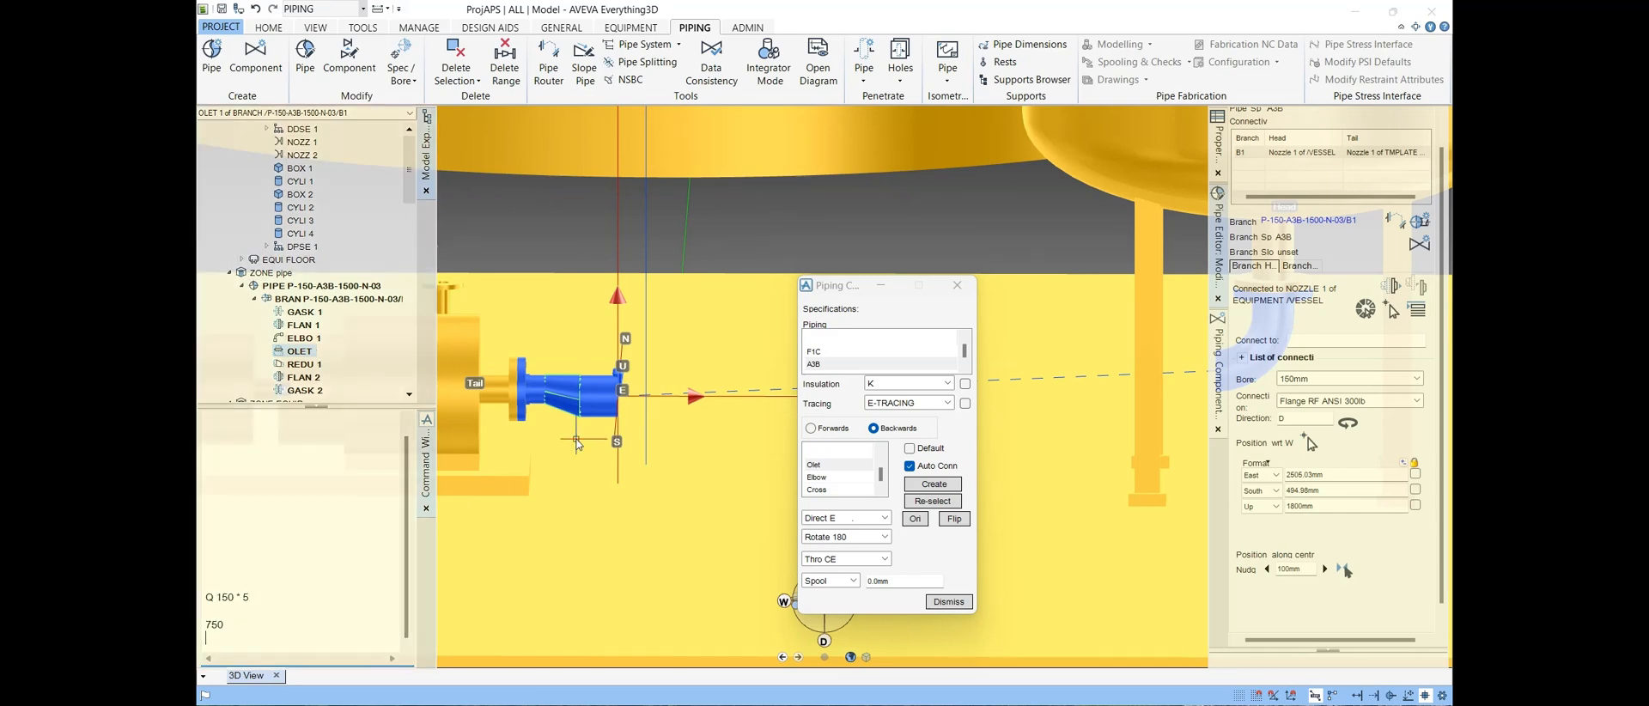
Step: Position the olet with a 750 mm spool from the eccentric reducer and turn it downwards with Rotate 180
middle_drag(614, 430, 640, 423)
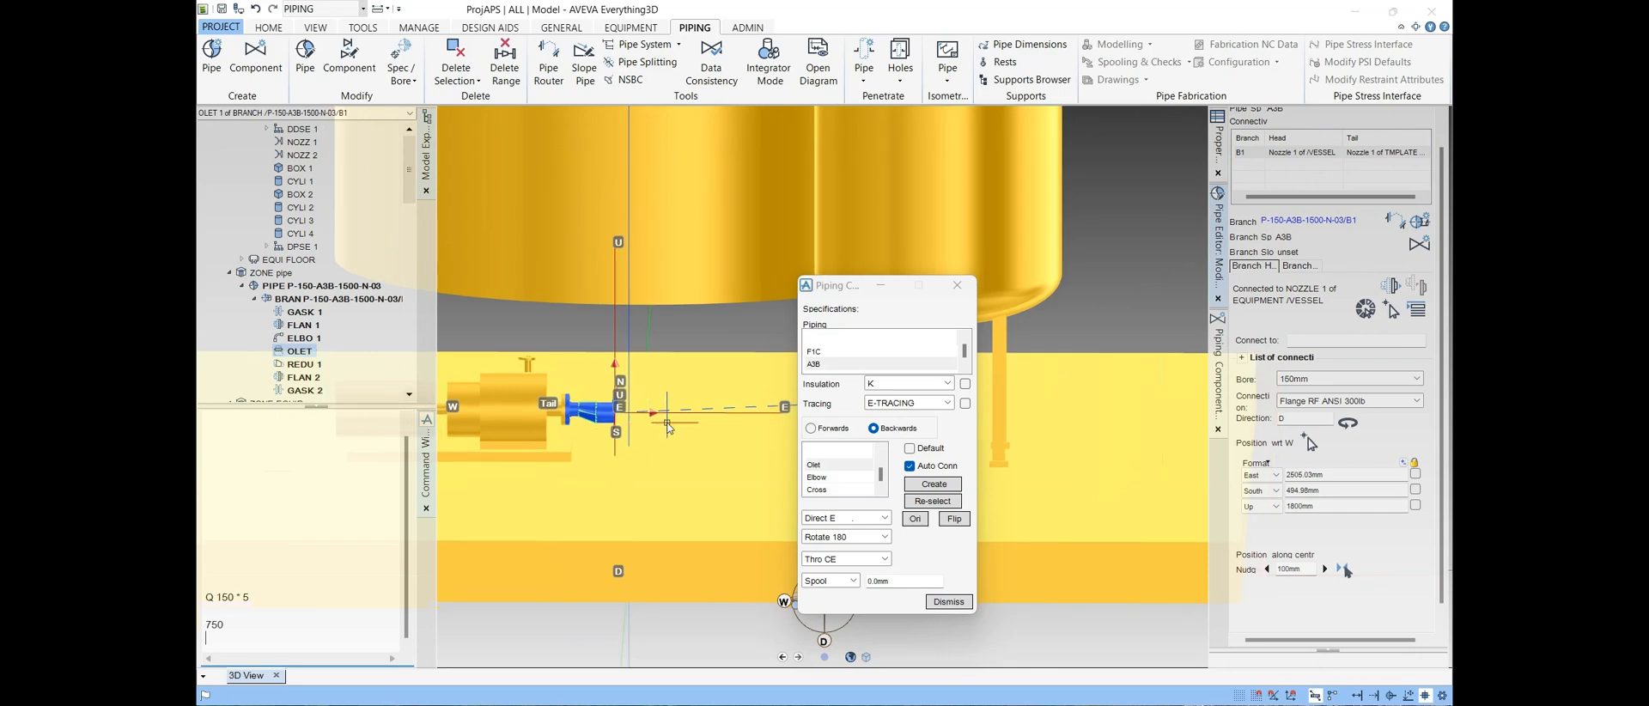
scroll(668, 424, up, 3)
scroll(667, 424, down, 4)
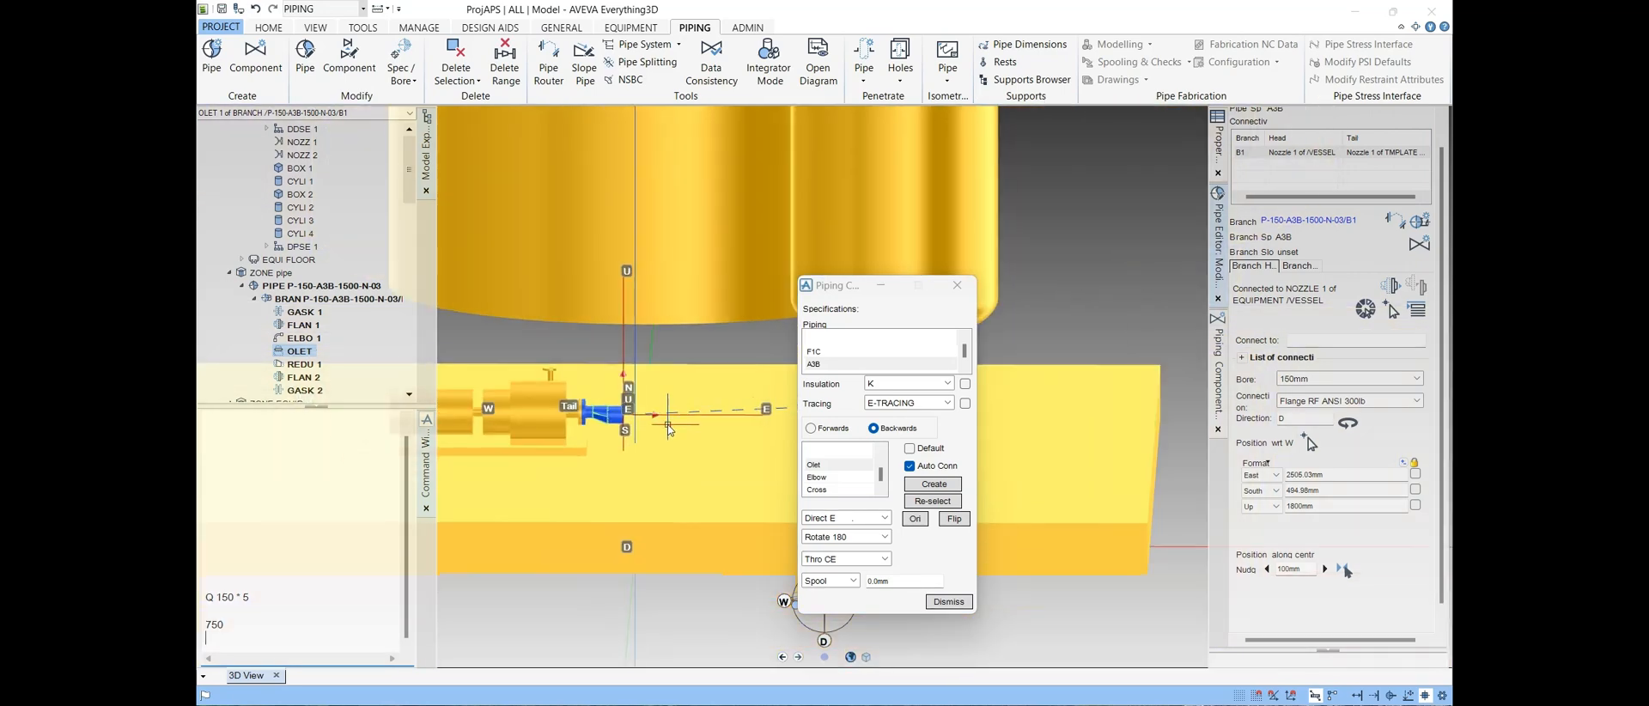
scroll(668, 430, up, 2)
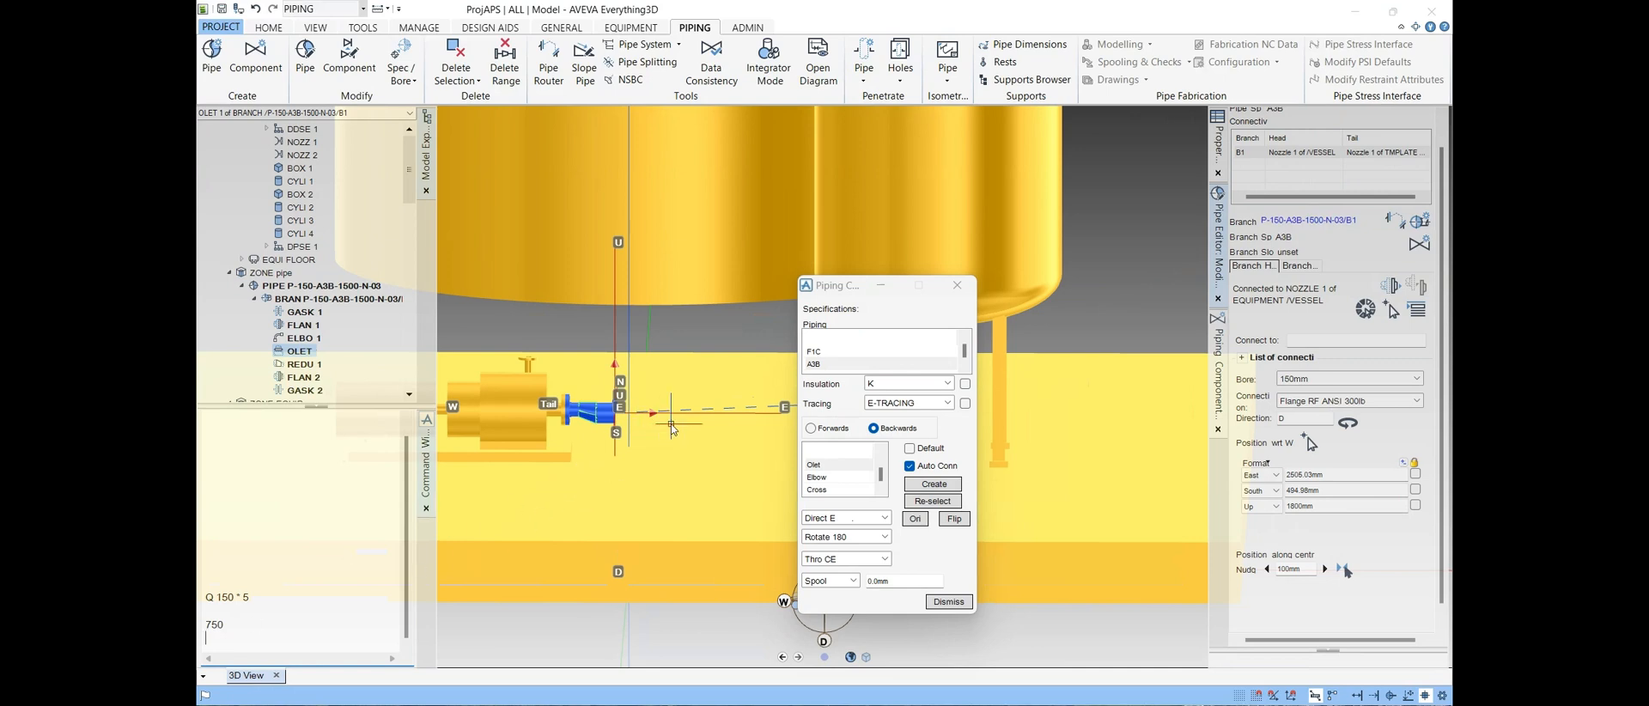
scroll(655, 444, up, 3)
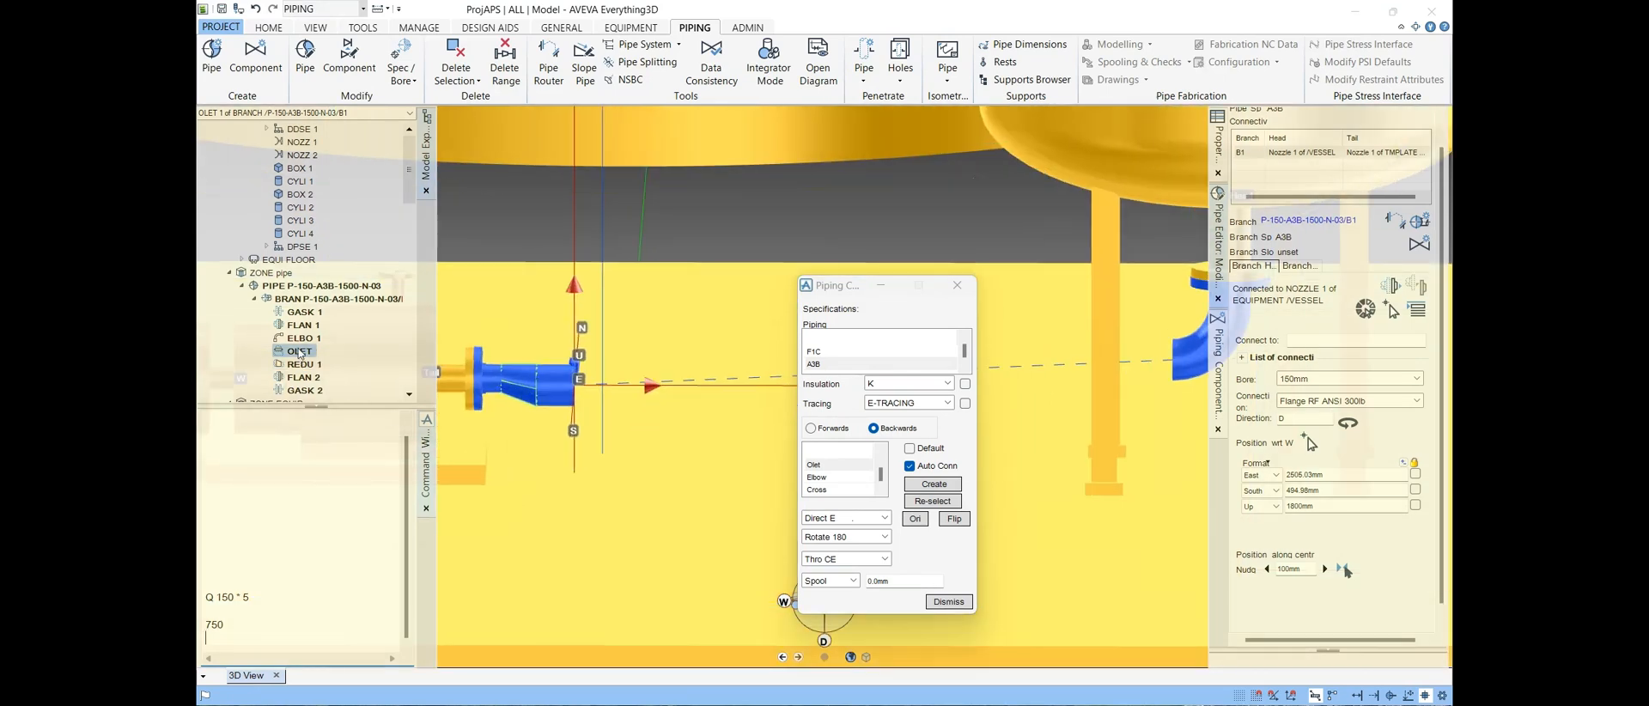
click(842, 580)
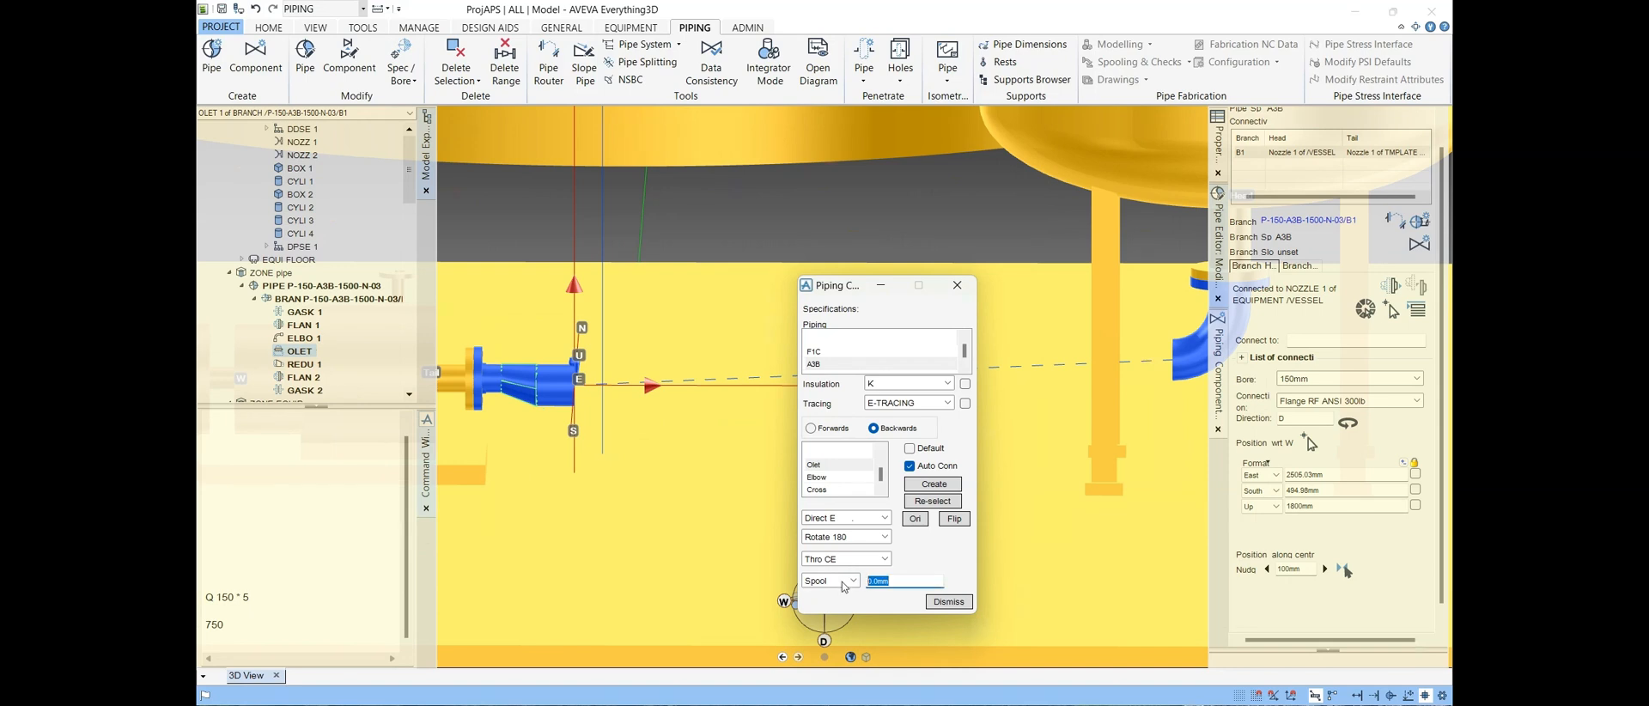
click(842, 582)
click(827, 592)
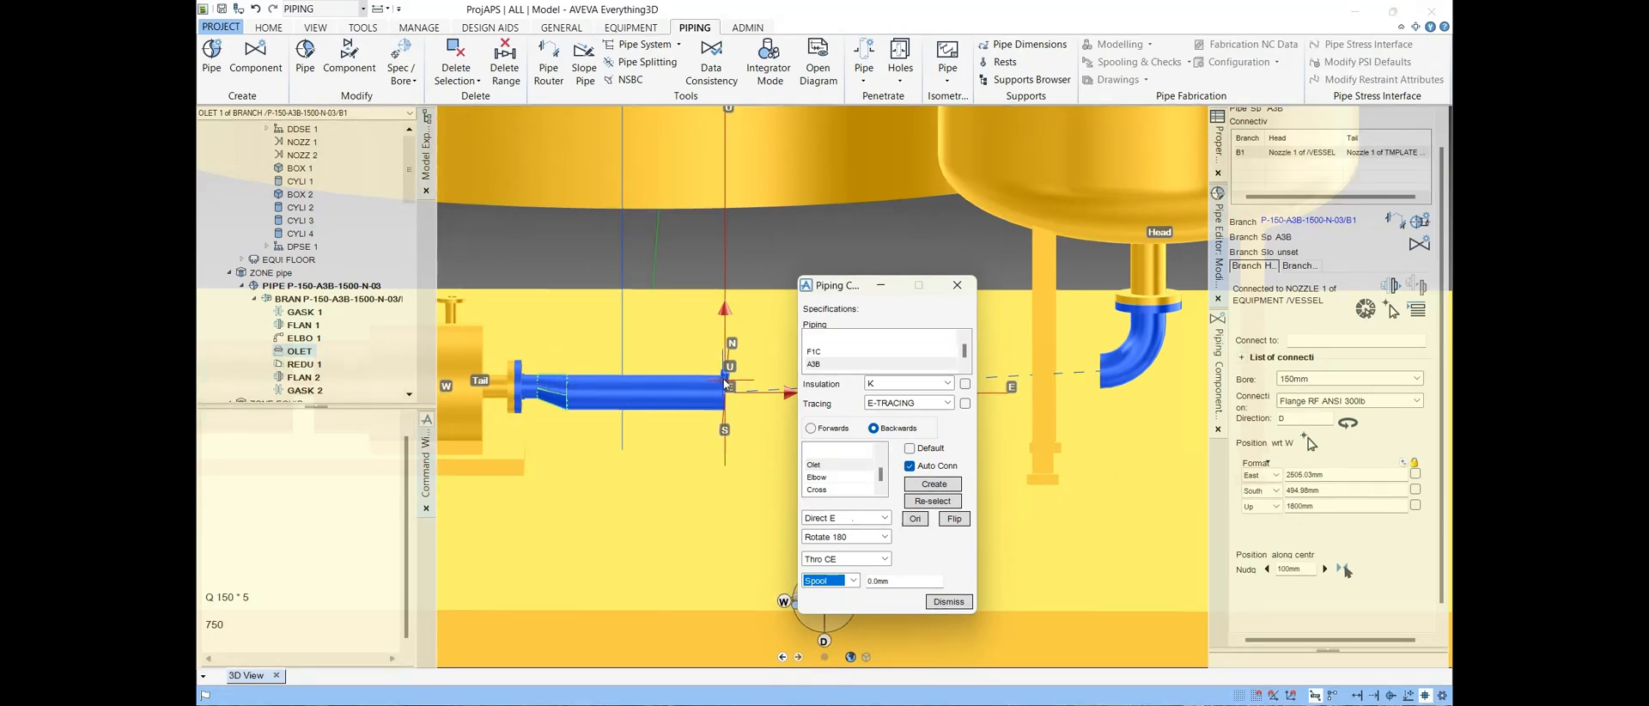
click(847, 537)
click(847, 579)
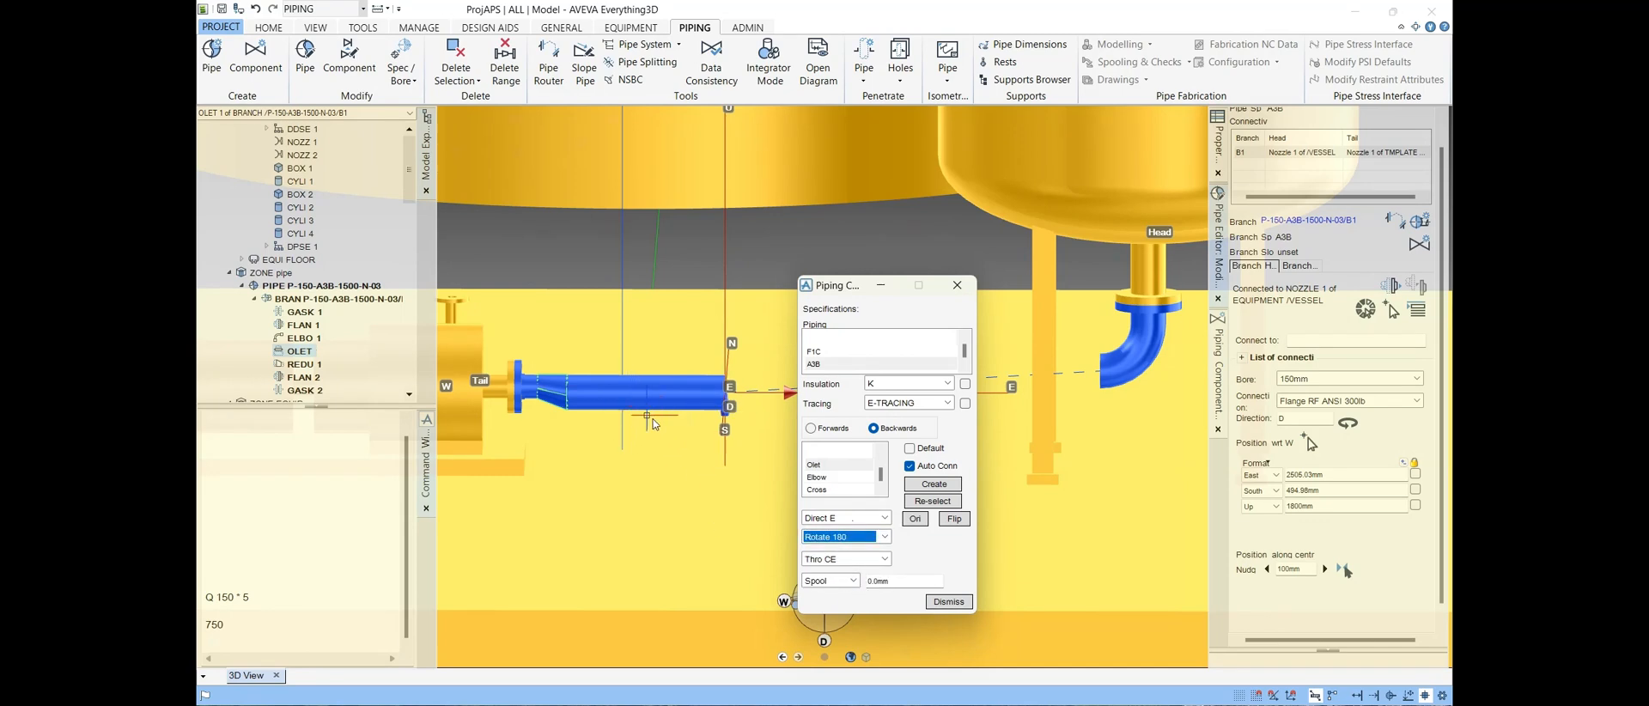
Step: Examine the rotated olet and the line between pump and vessel elbow, moving the component form clear of the view
scroll(788, 402, up, 2)
scroll(1029, 417, down, 1)
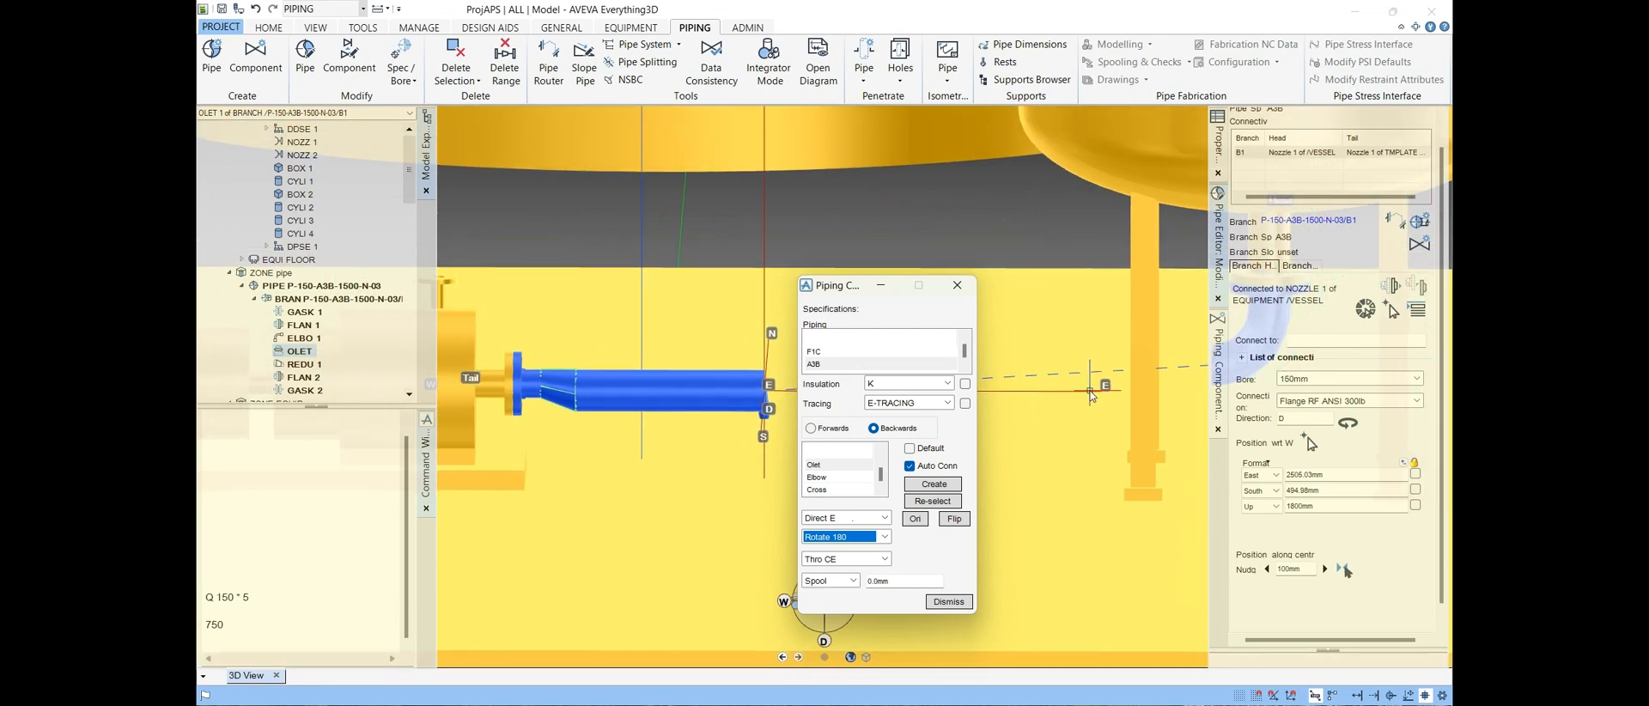
middle_click(1086, 392)
scroll(1086, 394, down, 1)
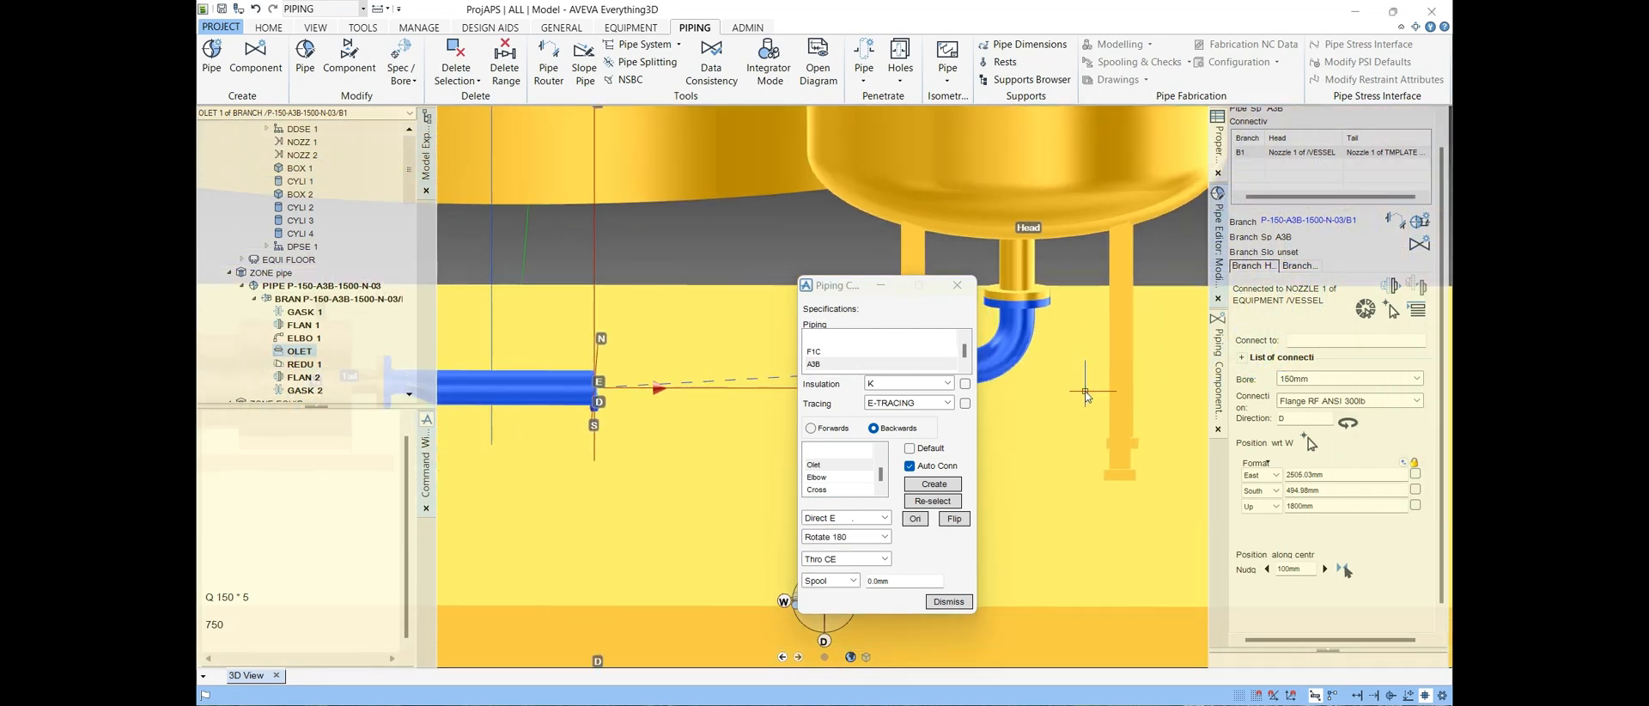
drag(808, 290, 1156, 340)
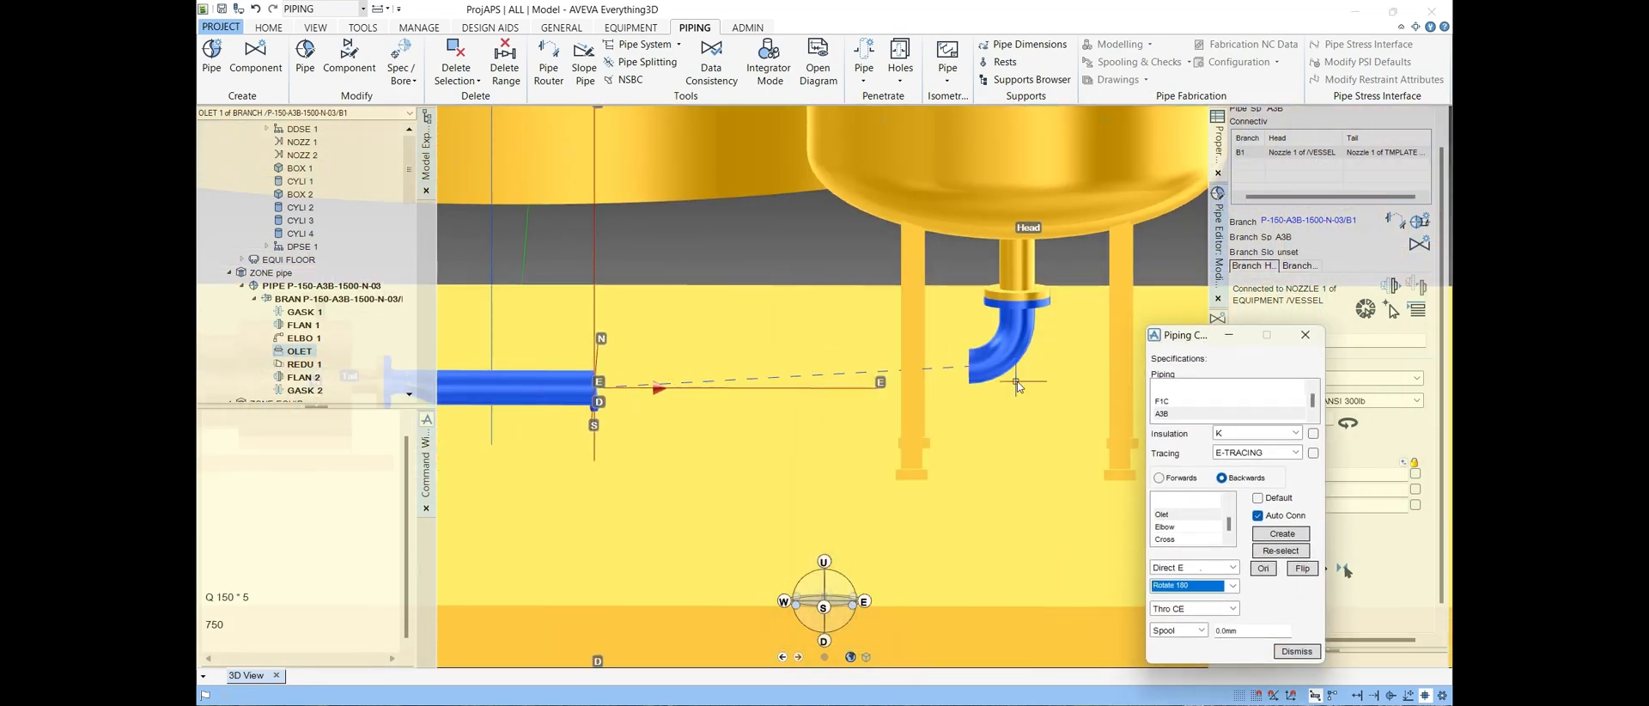
scroll(468, 399, down, 1)
middle_click(477, 405)
scroll(479, 404, up, 1)
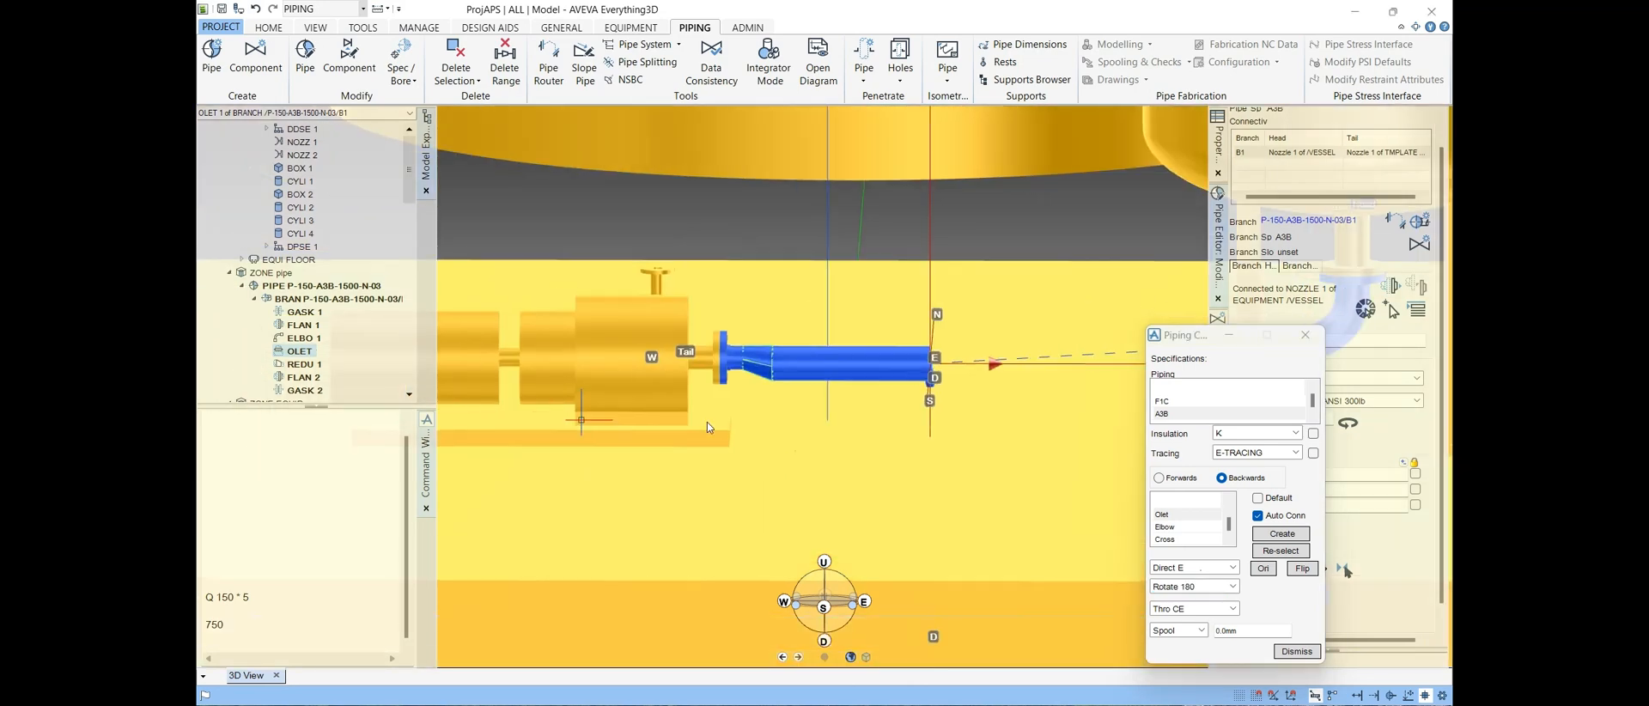
middle_click(982, 387)
scroll(982, 387, up, 1)
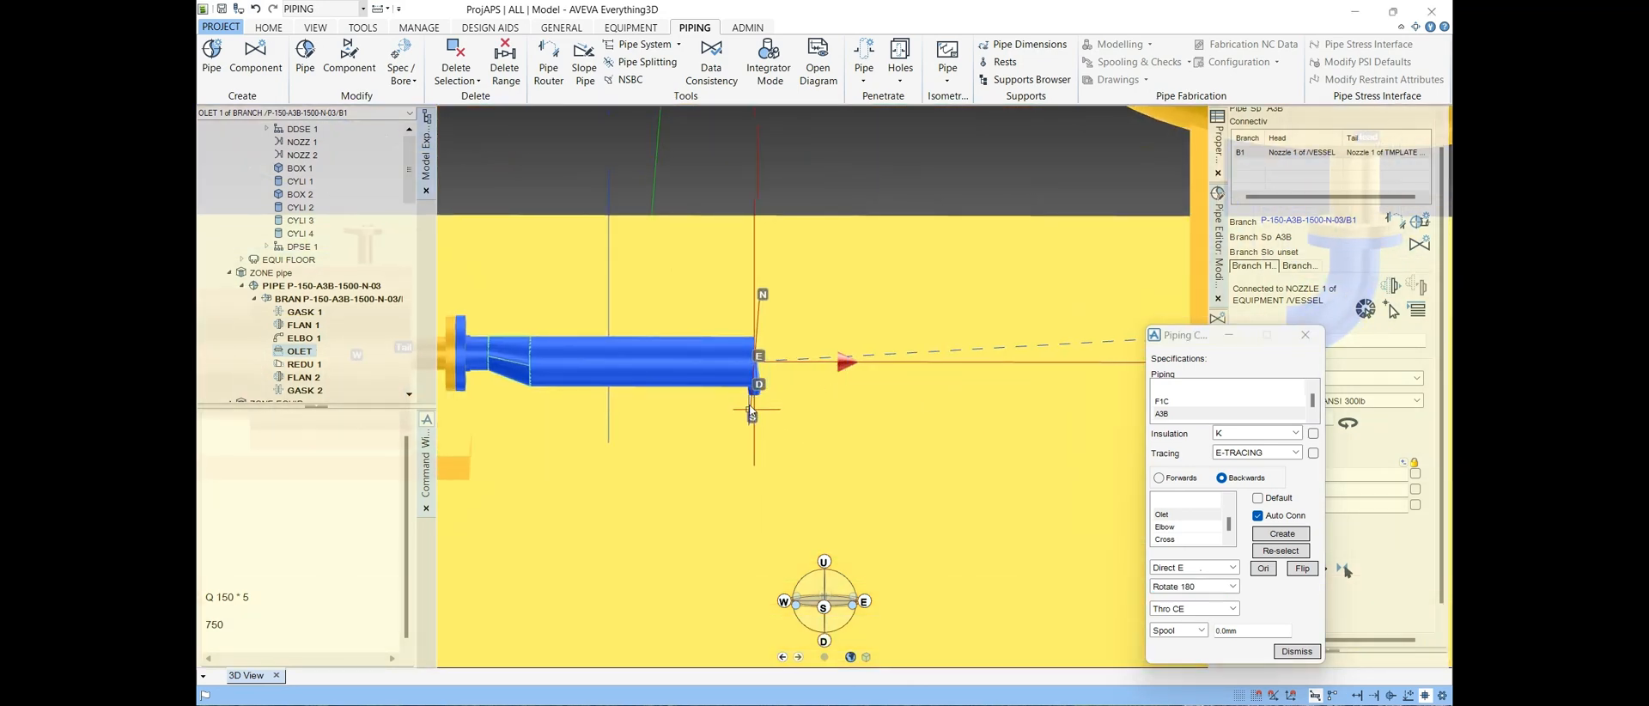
Step: Create a second branch, B2, in pipe P-150-A3B-1500-N-03 and make it the current element
click(290, 301)
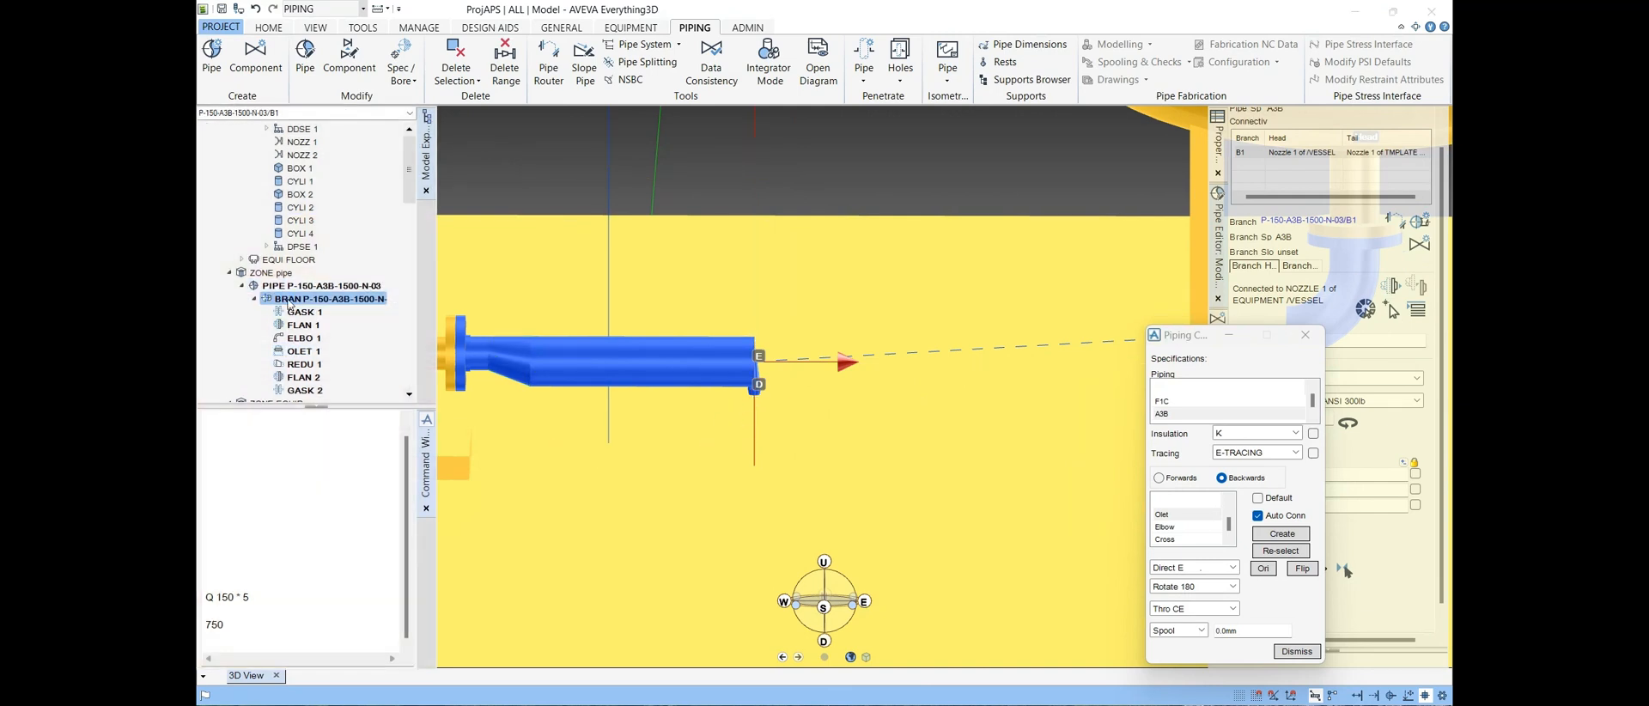
click(1417, 222)
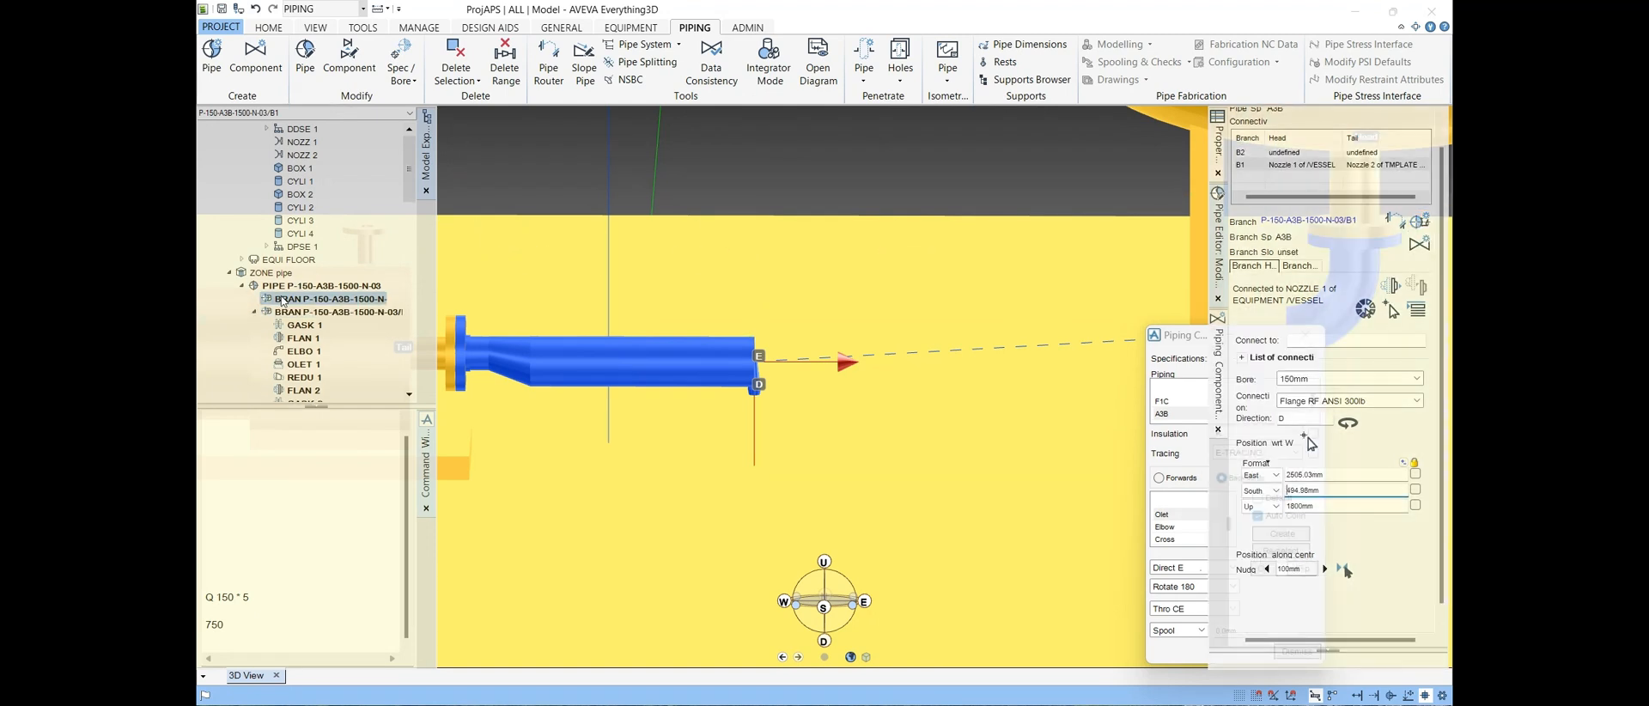
click(283, 301)
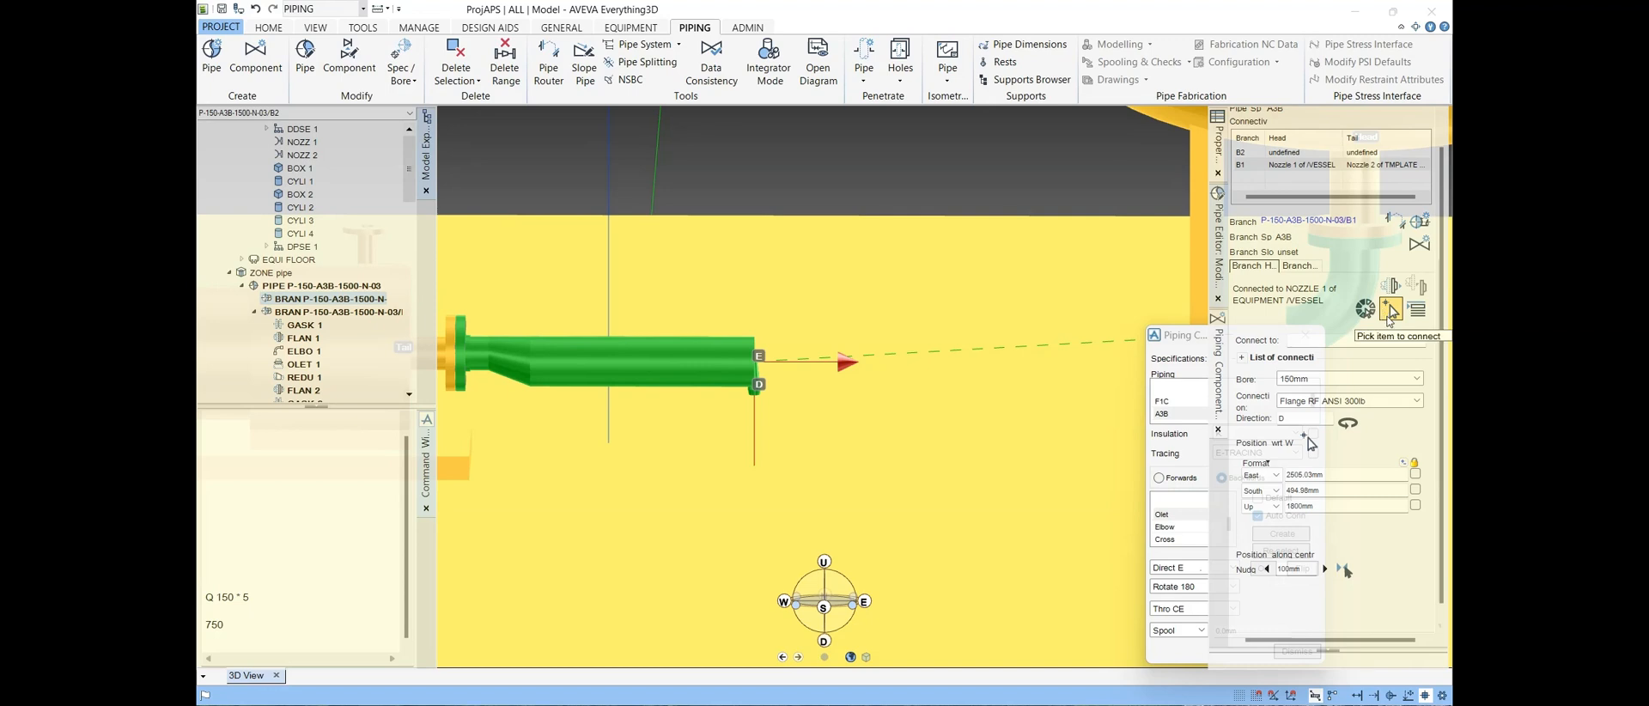
Step: Try to connect the branch head to the olet by picking the olet in the model
click(1391, 311)
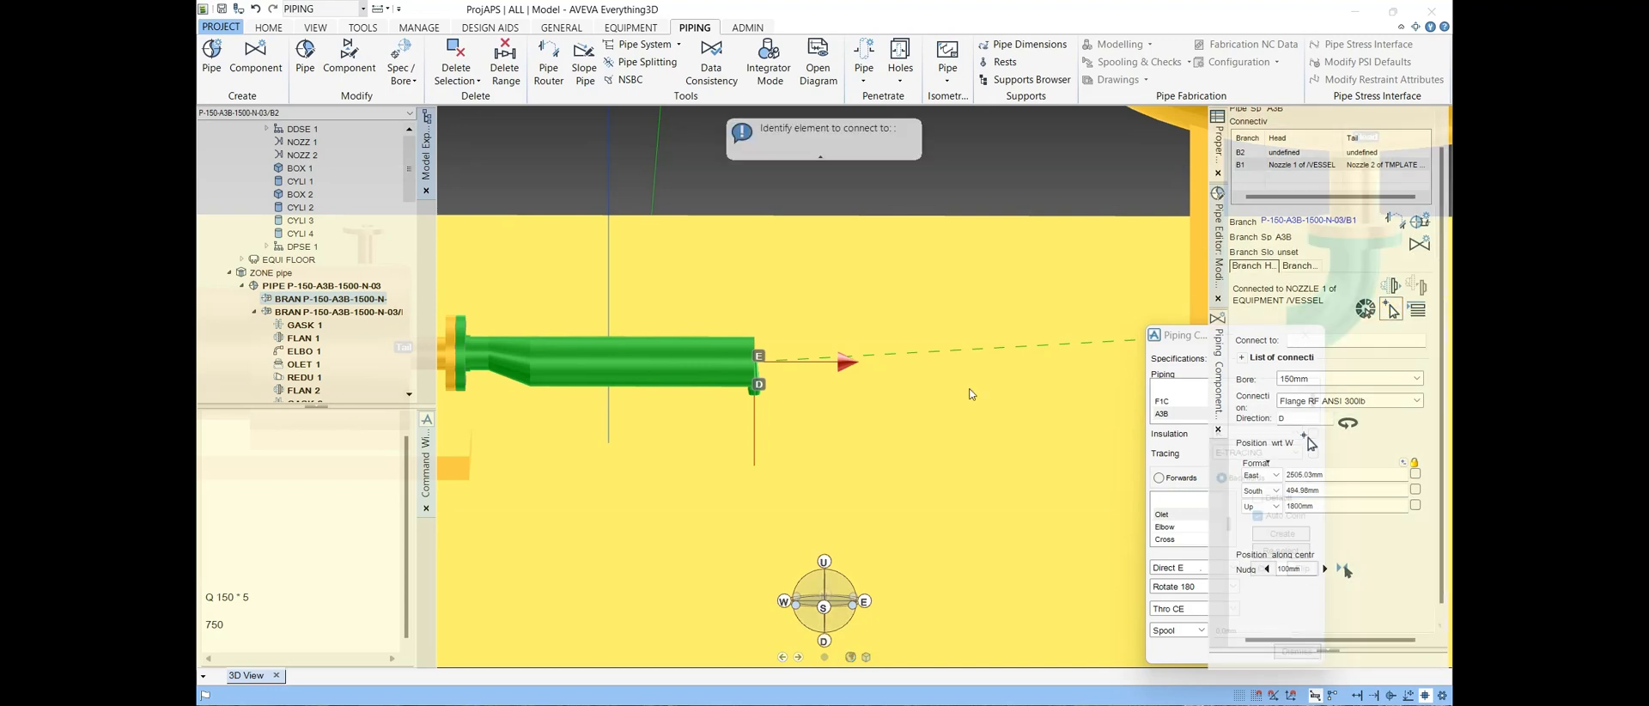
click(756, 394)
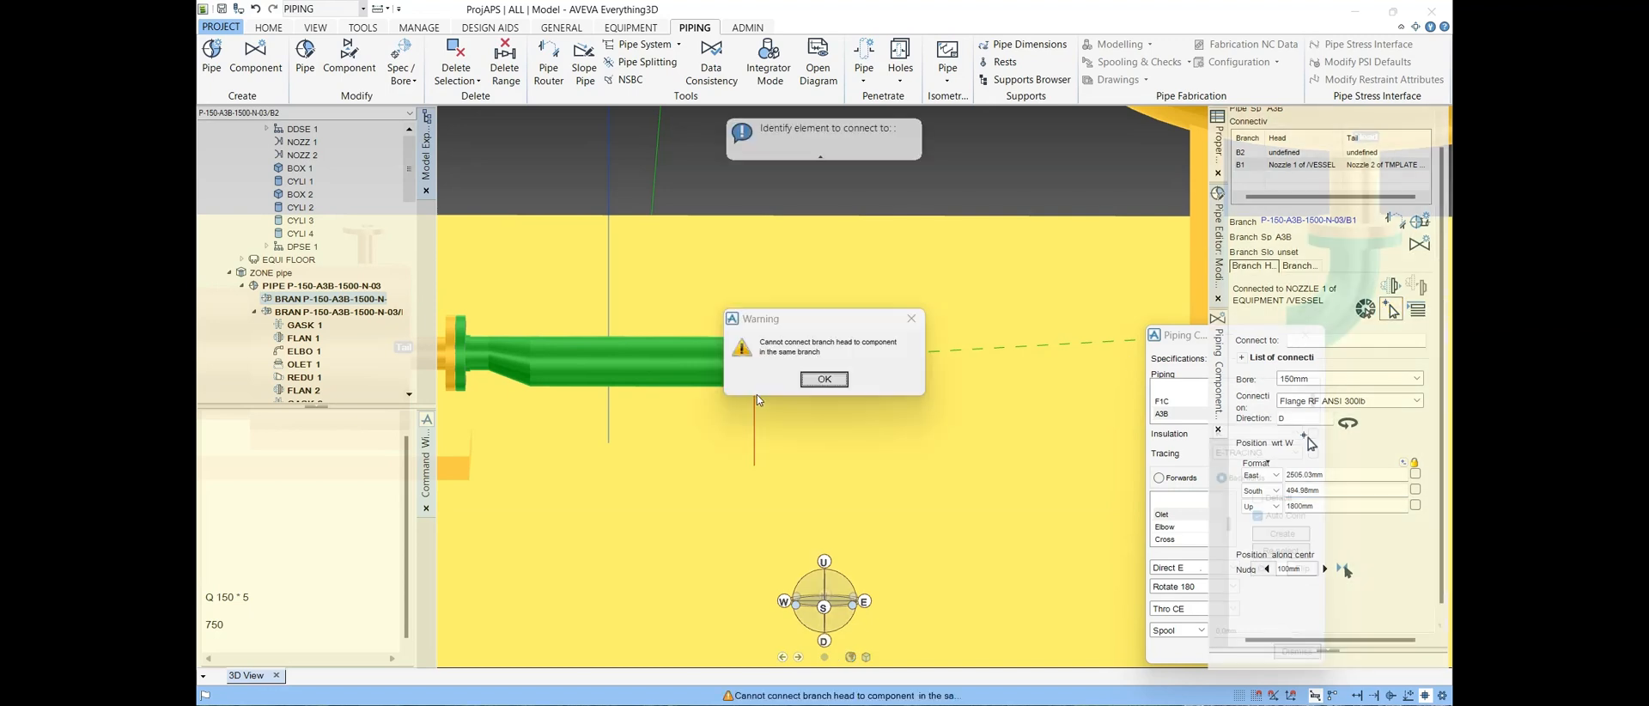
click(825, 379)
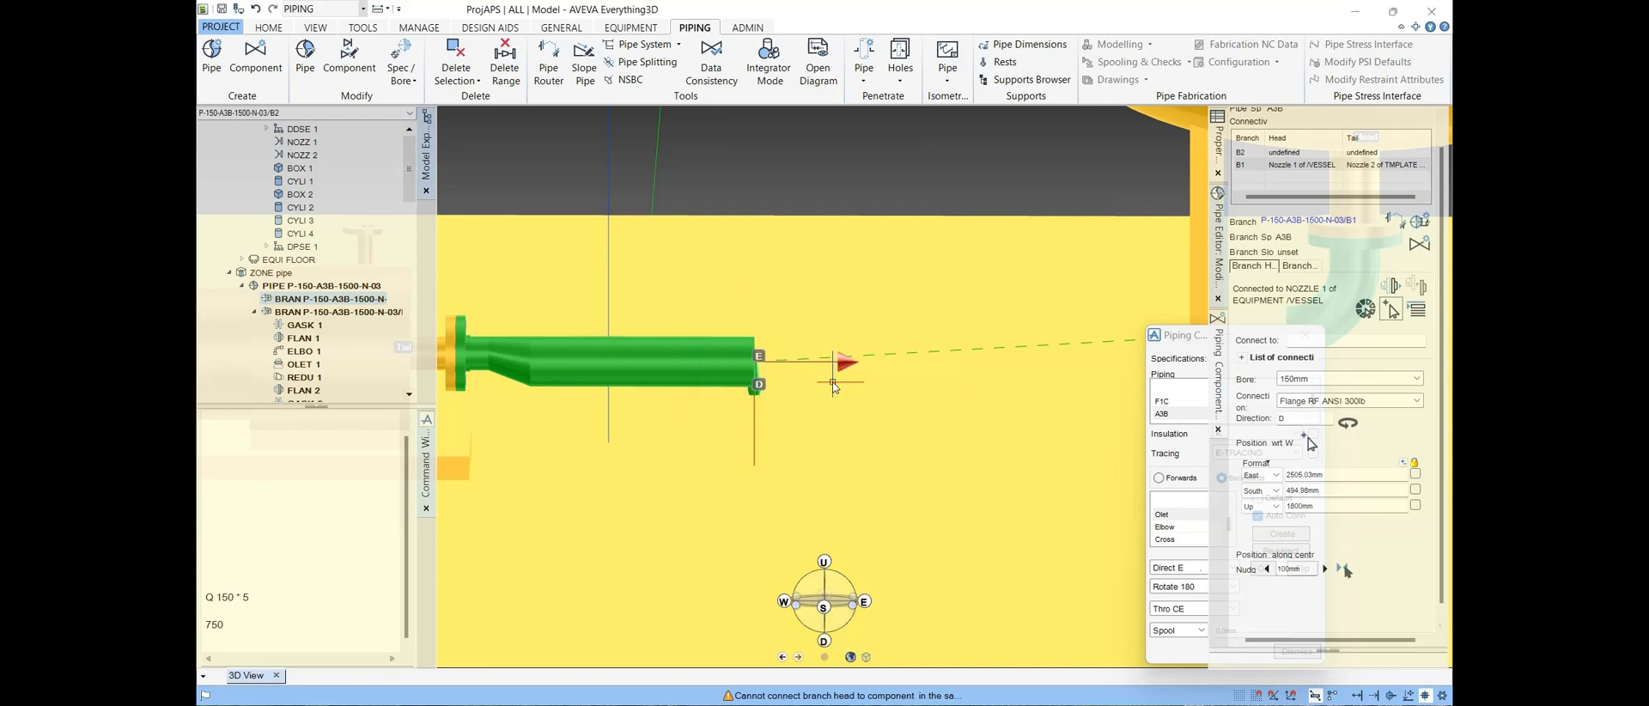
Step: Select branch B2 in the pipe and clear the command output
click(302, 301)
right_click(258, 592)
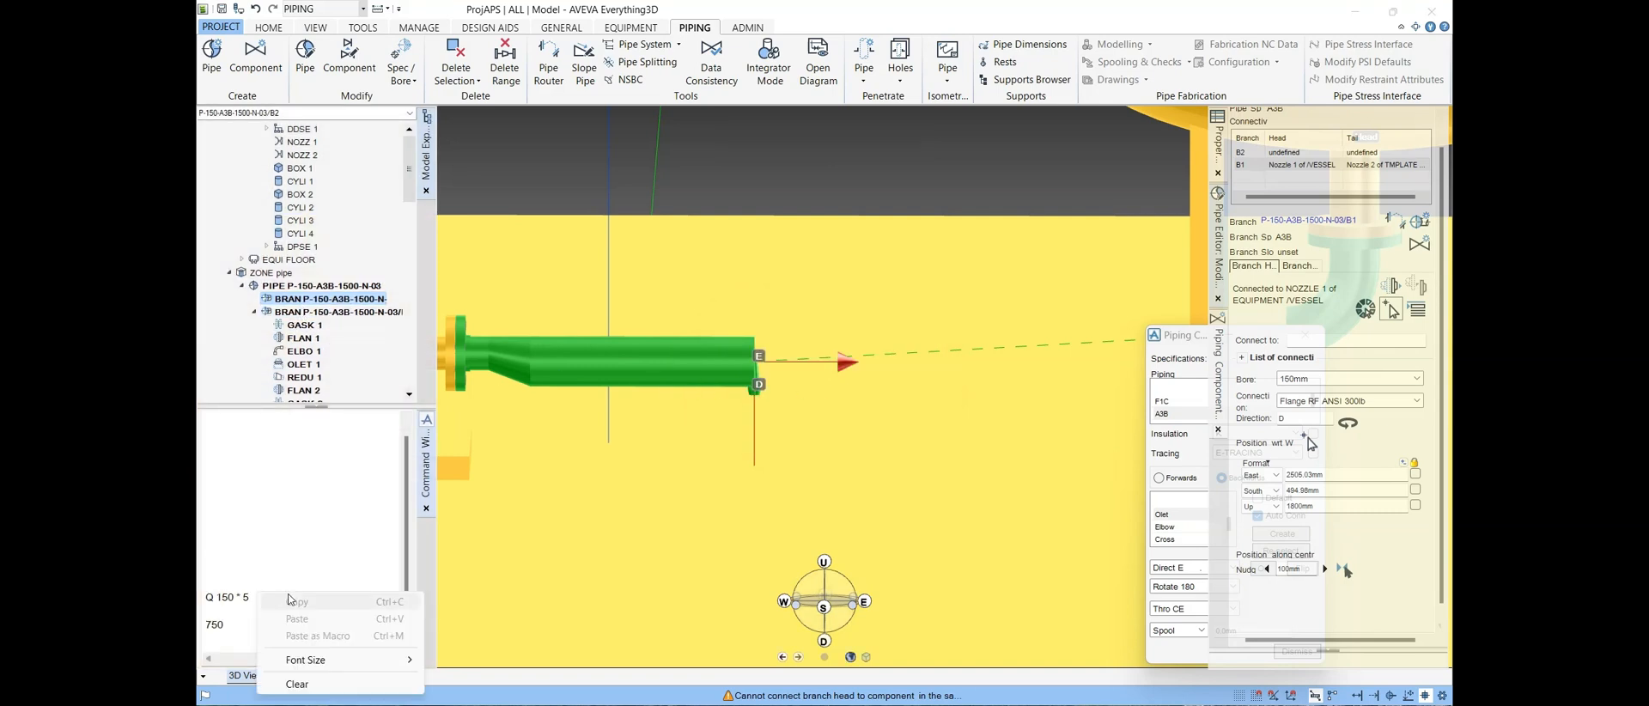
click(323, 685)
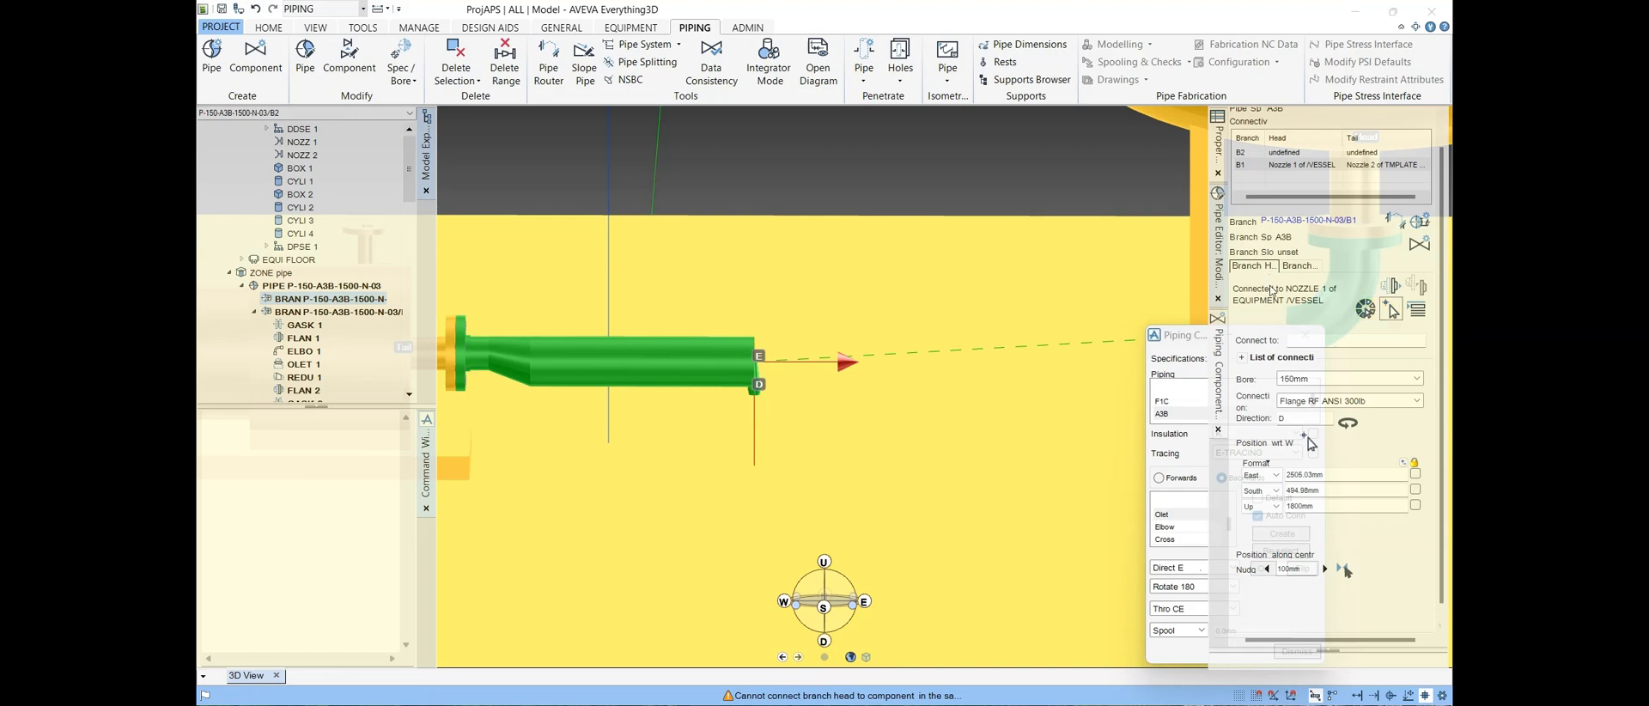
Step: Reload the pipe modification form, make branch B2 the current element and widen the model explorer
click(1312, 222)
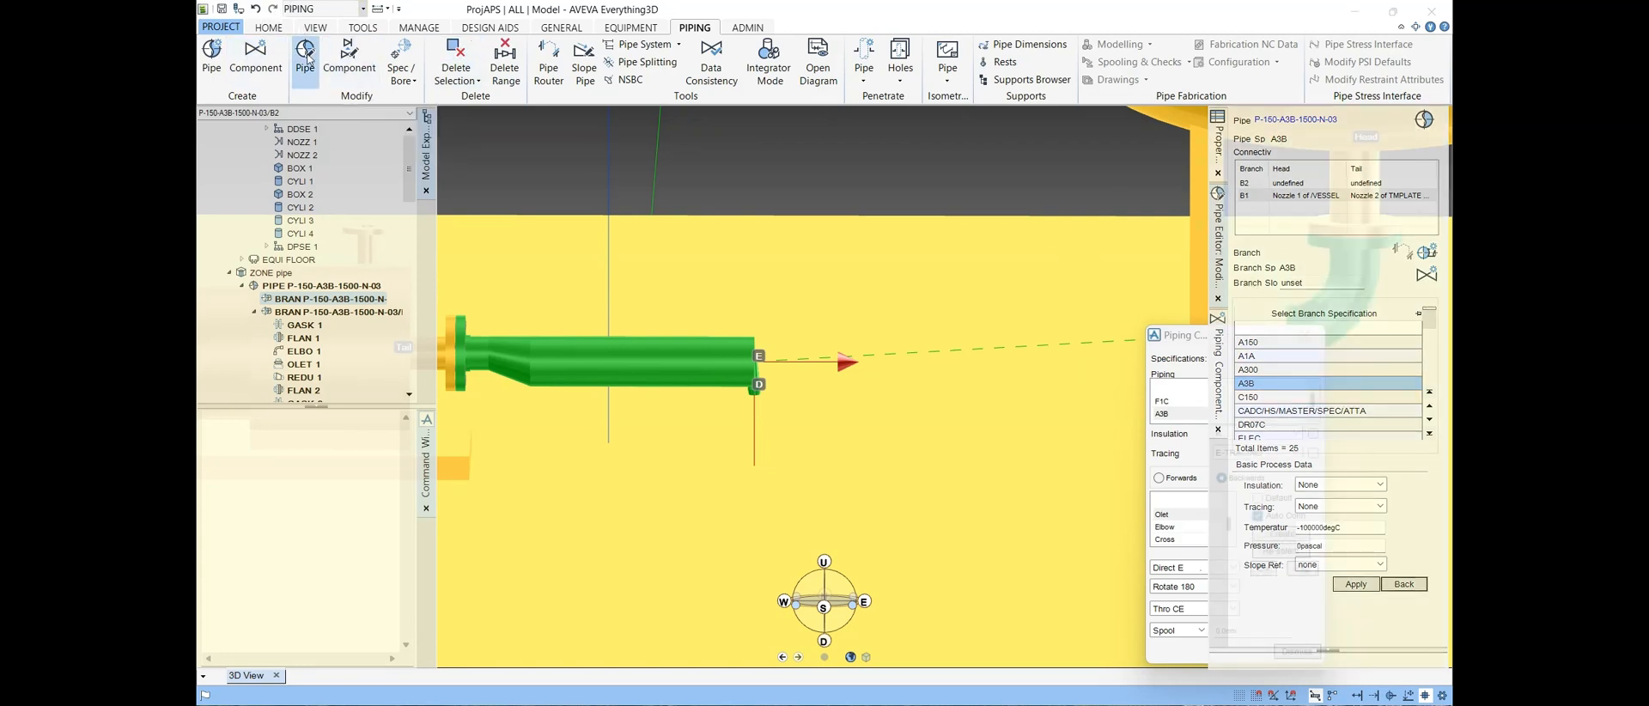
click(307, 58)
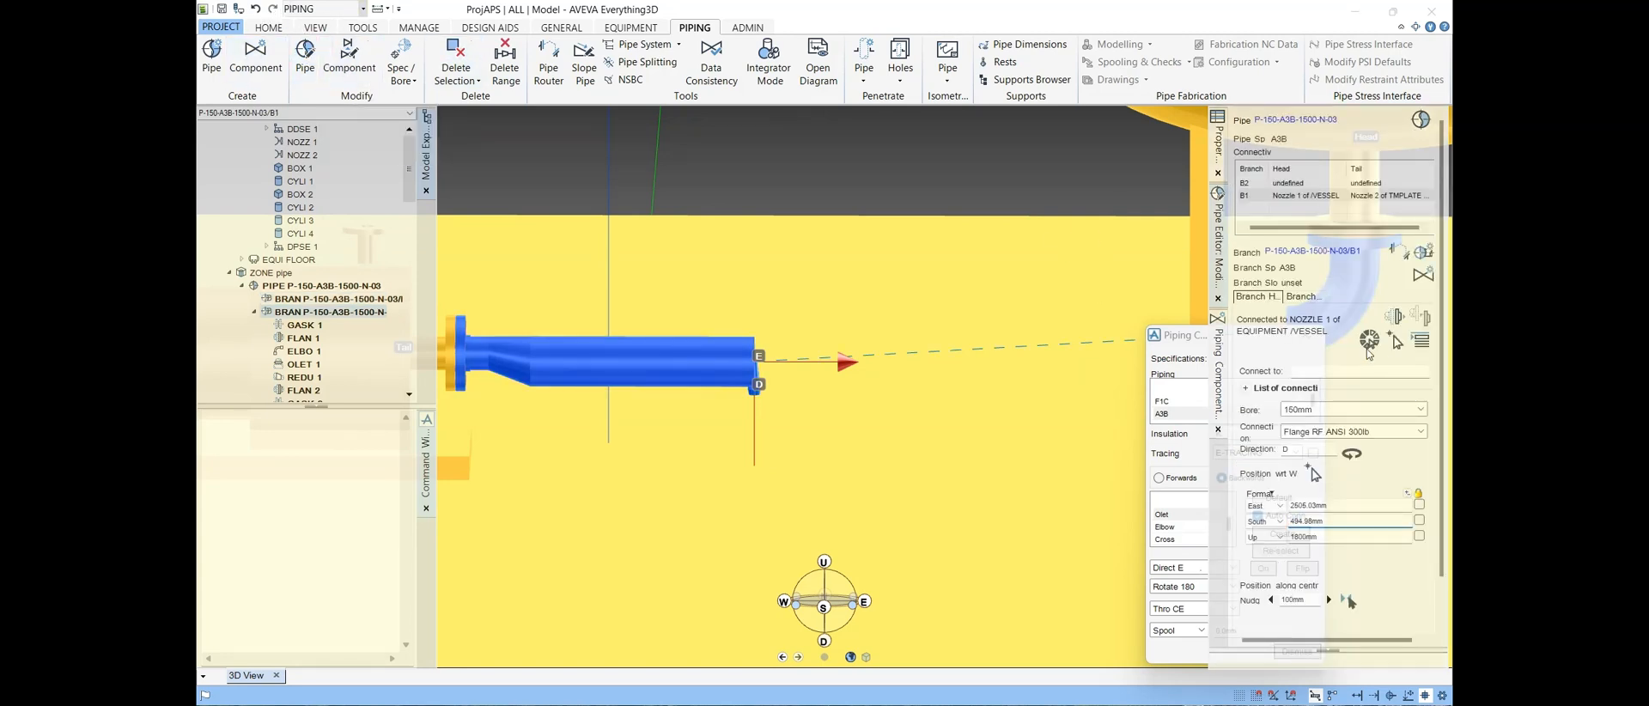
click(346, 300)
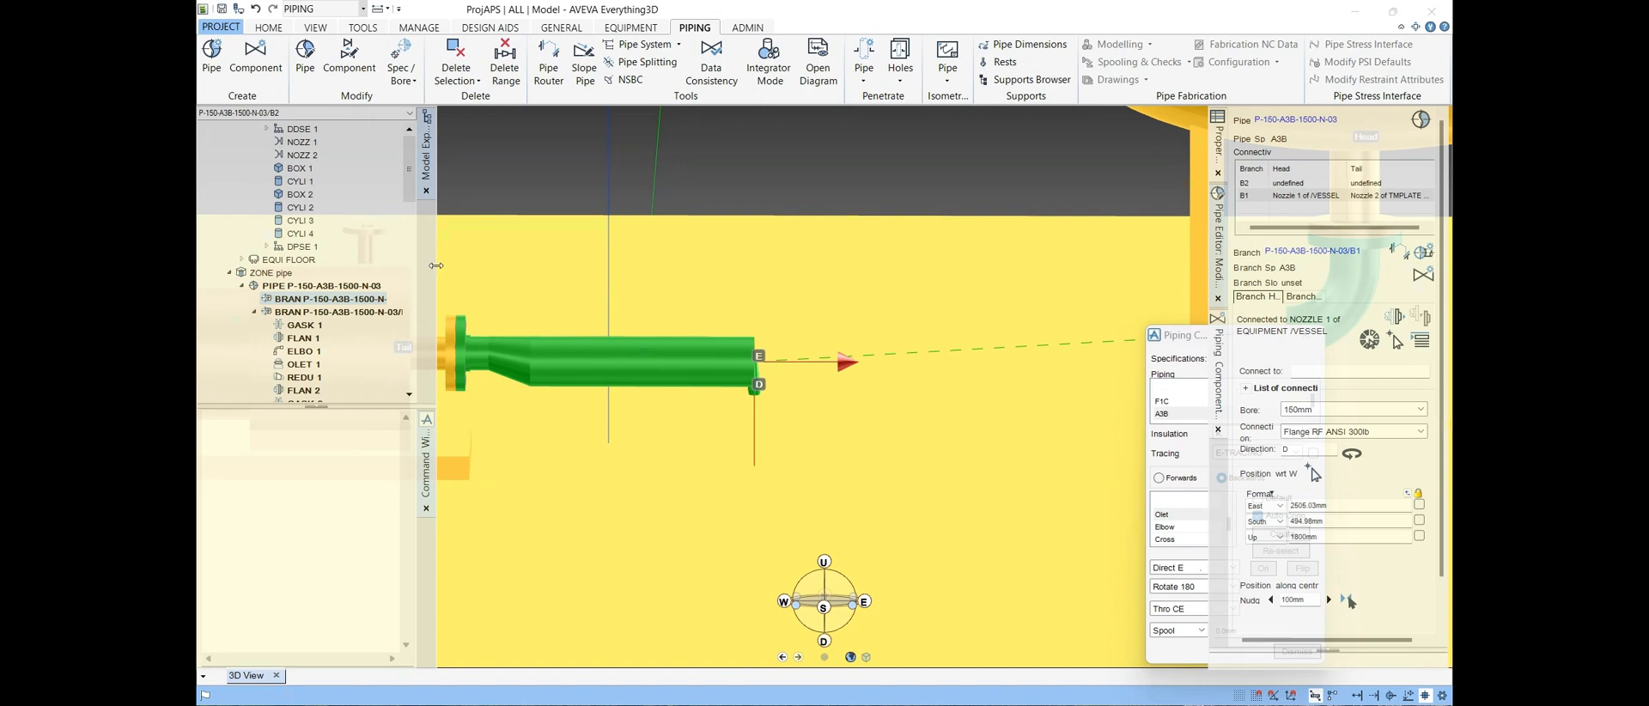
drag(436, 266, 573, 276)
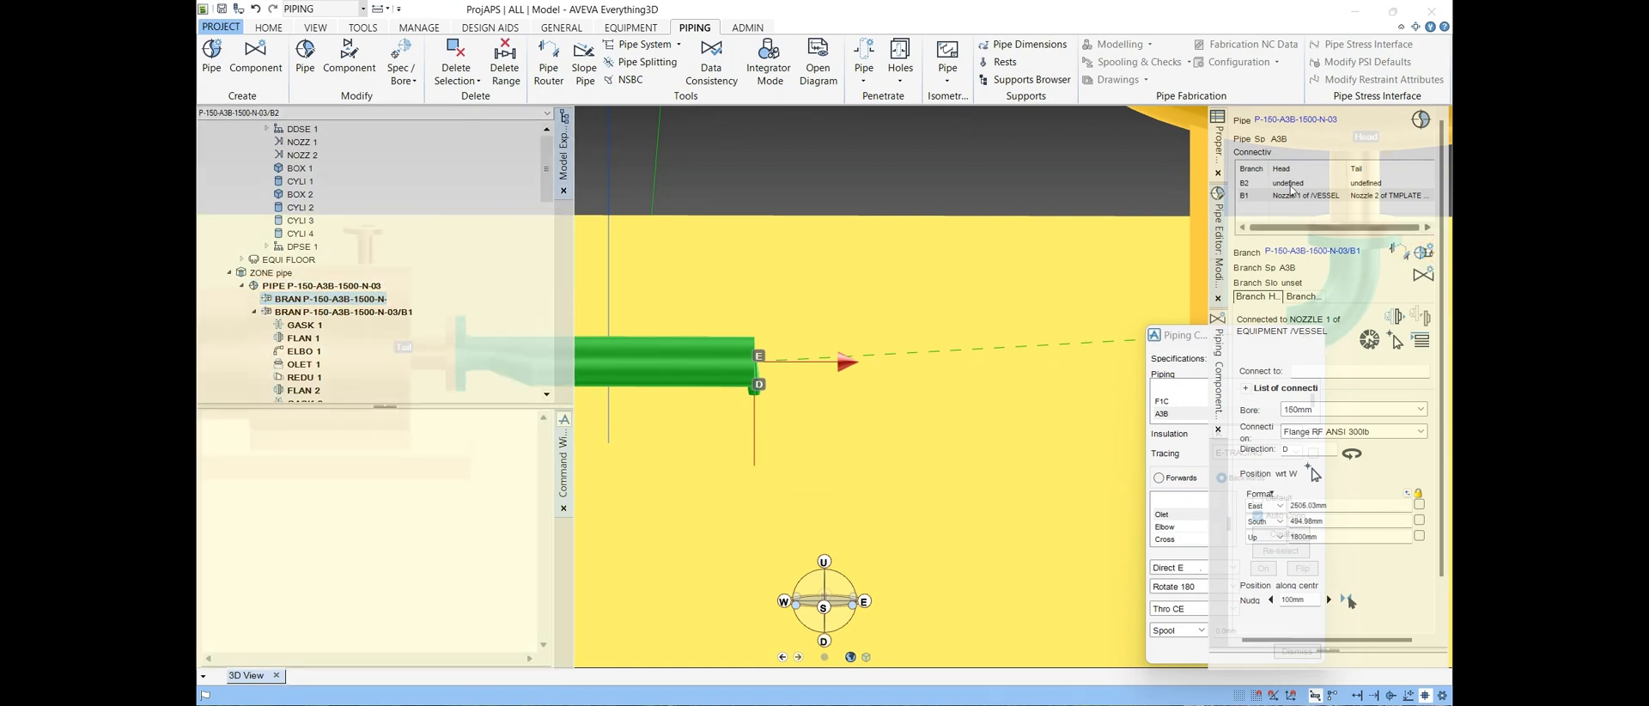
click(1302, 120)
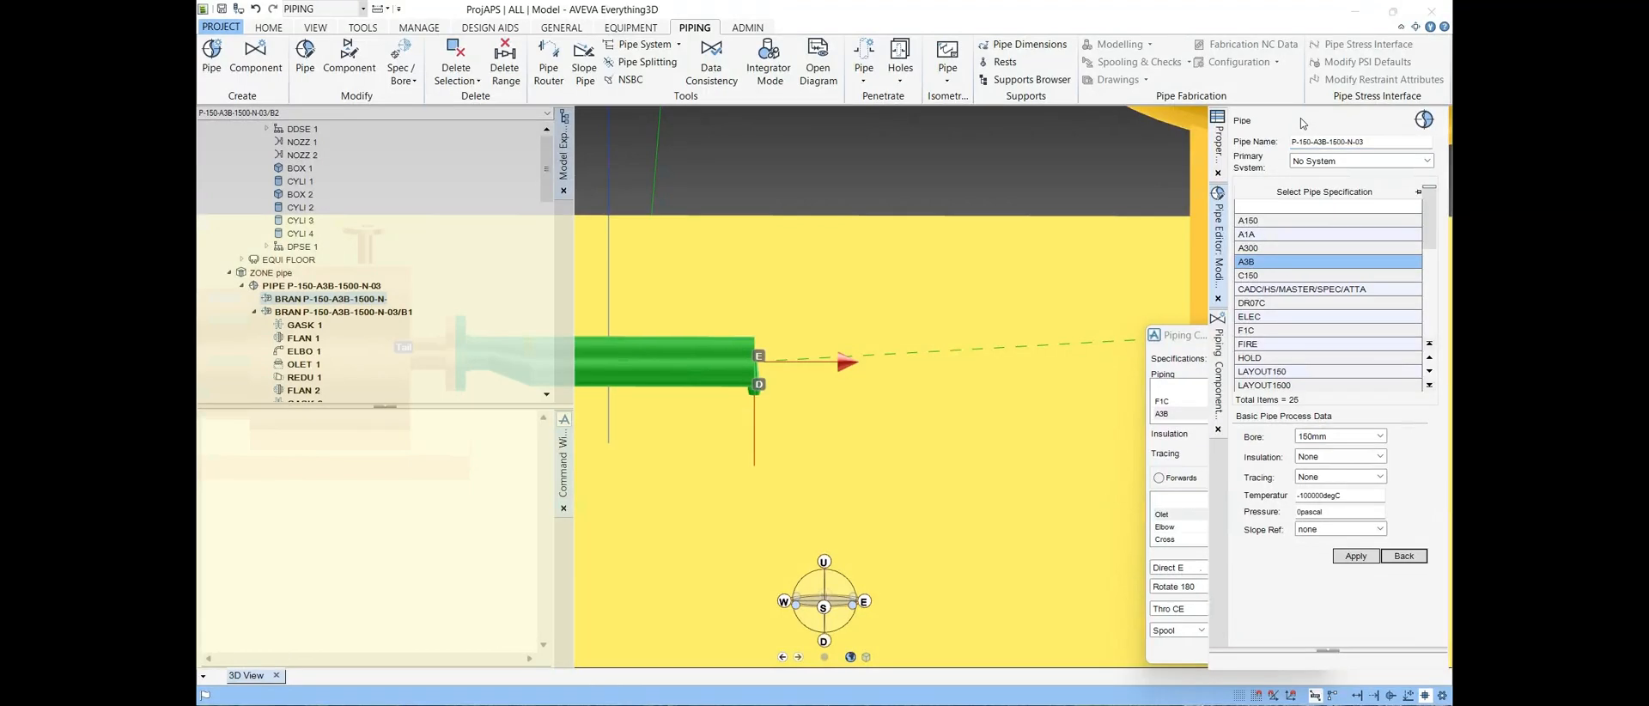
click(1222, 254)
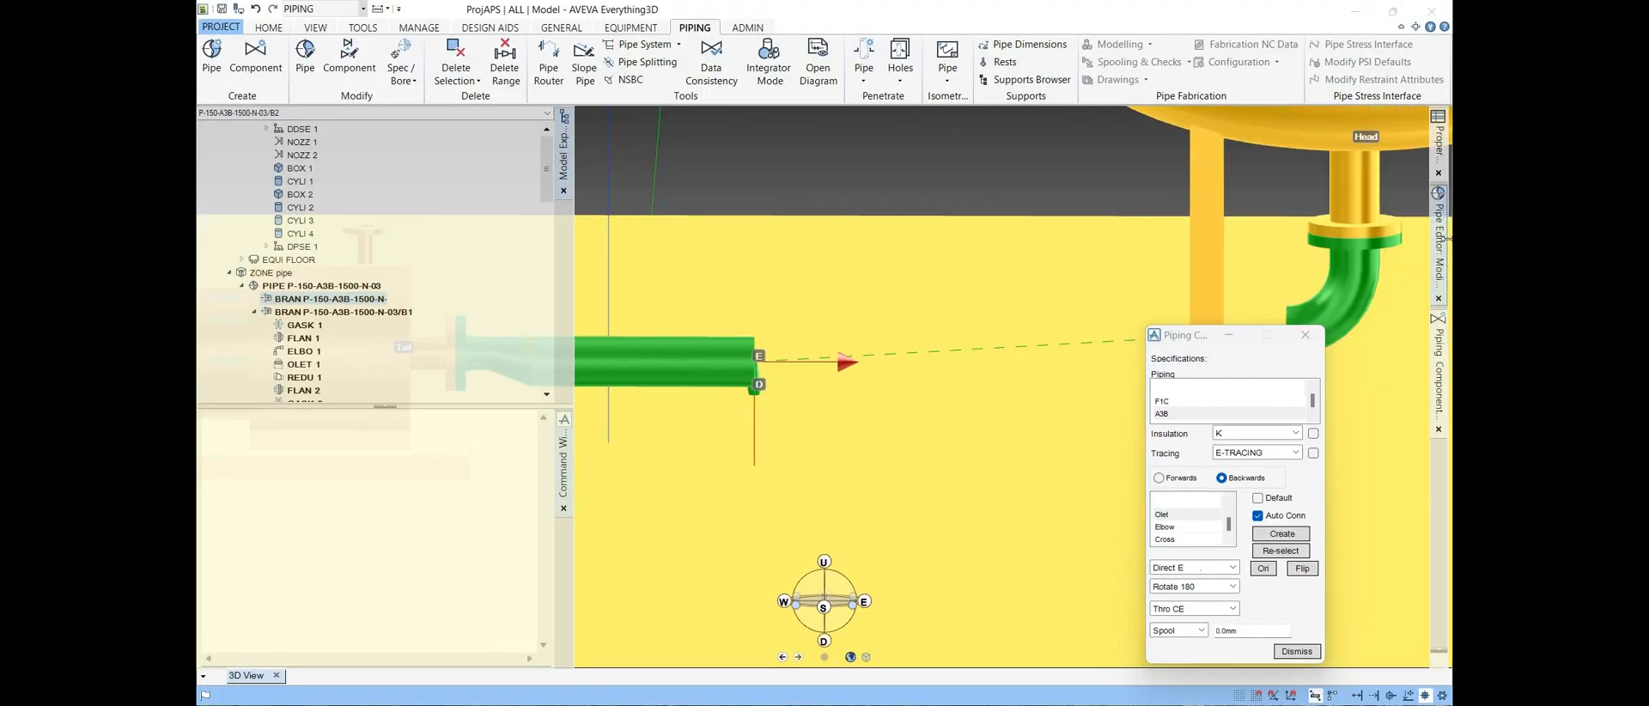
click(1439, 247)
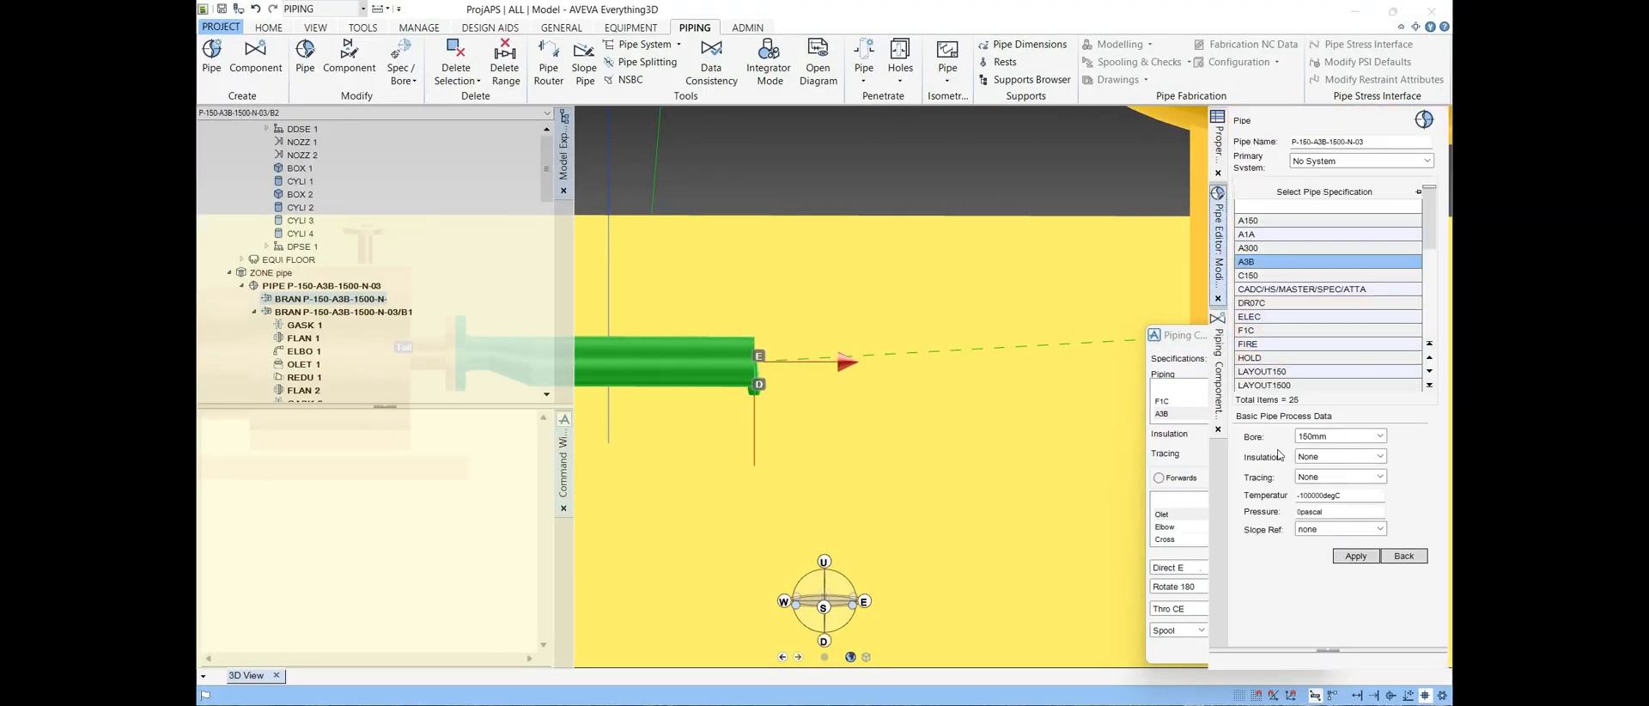
click(1218, 372)
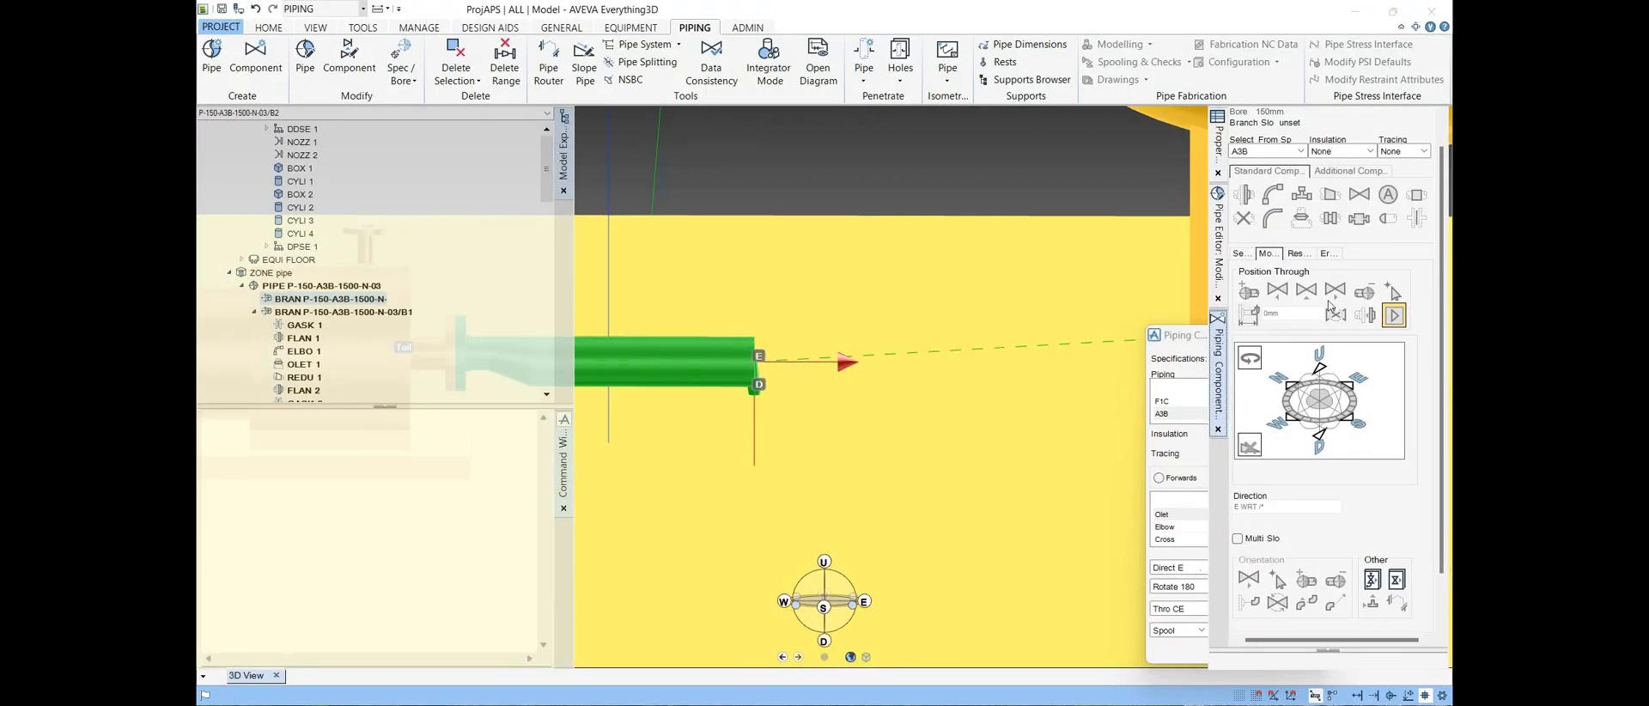
click(1217, 233)
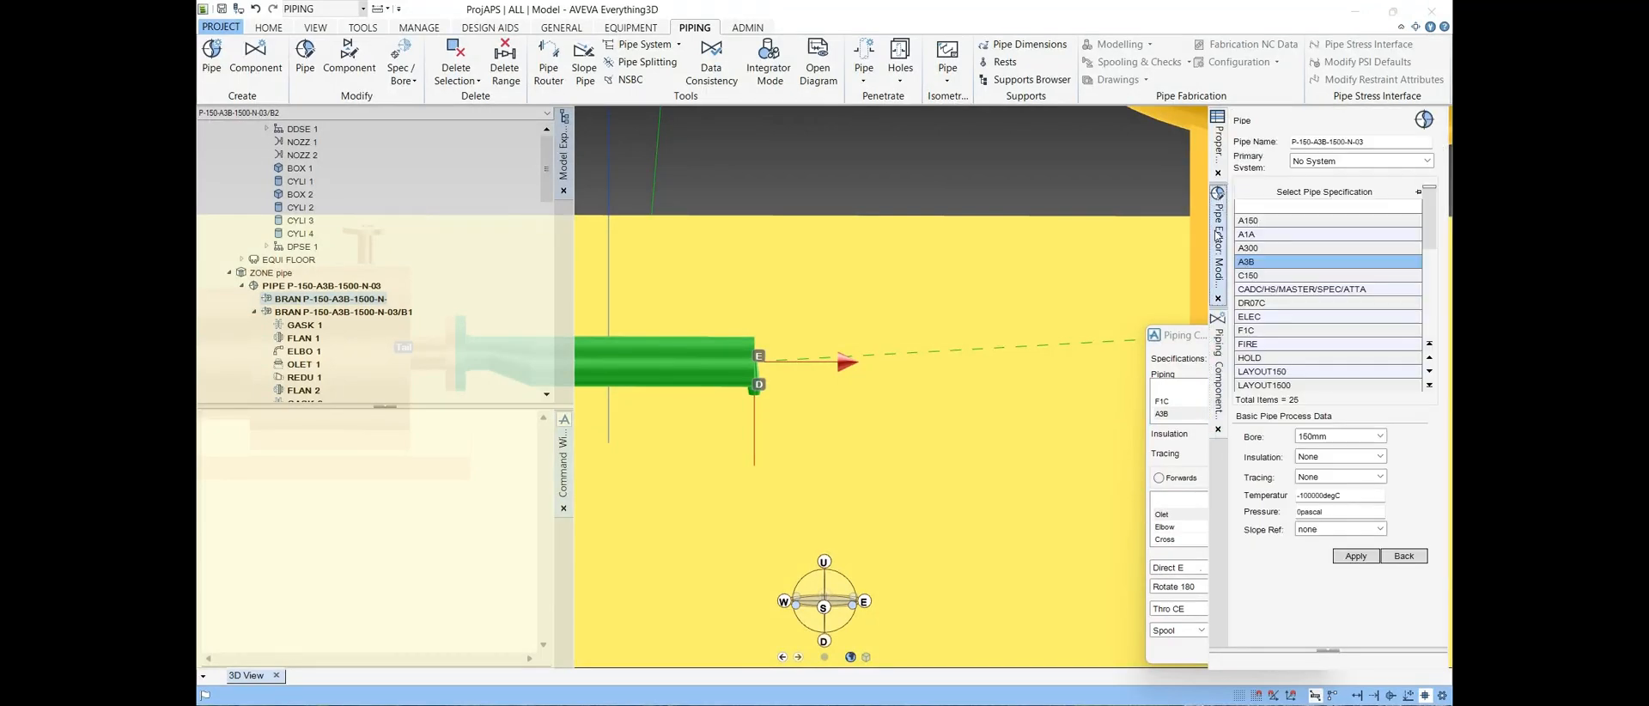
Step: Open the Connect Branch form with the command SHOW!!CDCONNBR and arrange it and the piping component form over the model
click(344, 539)
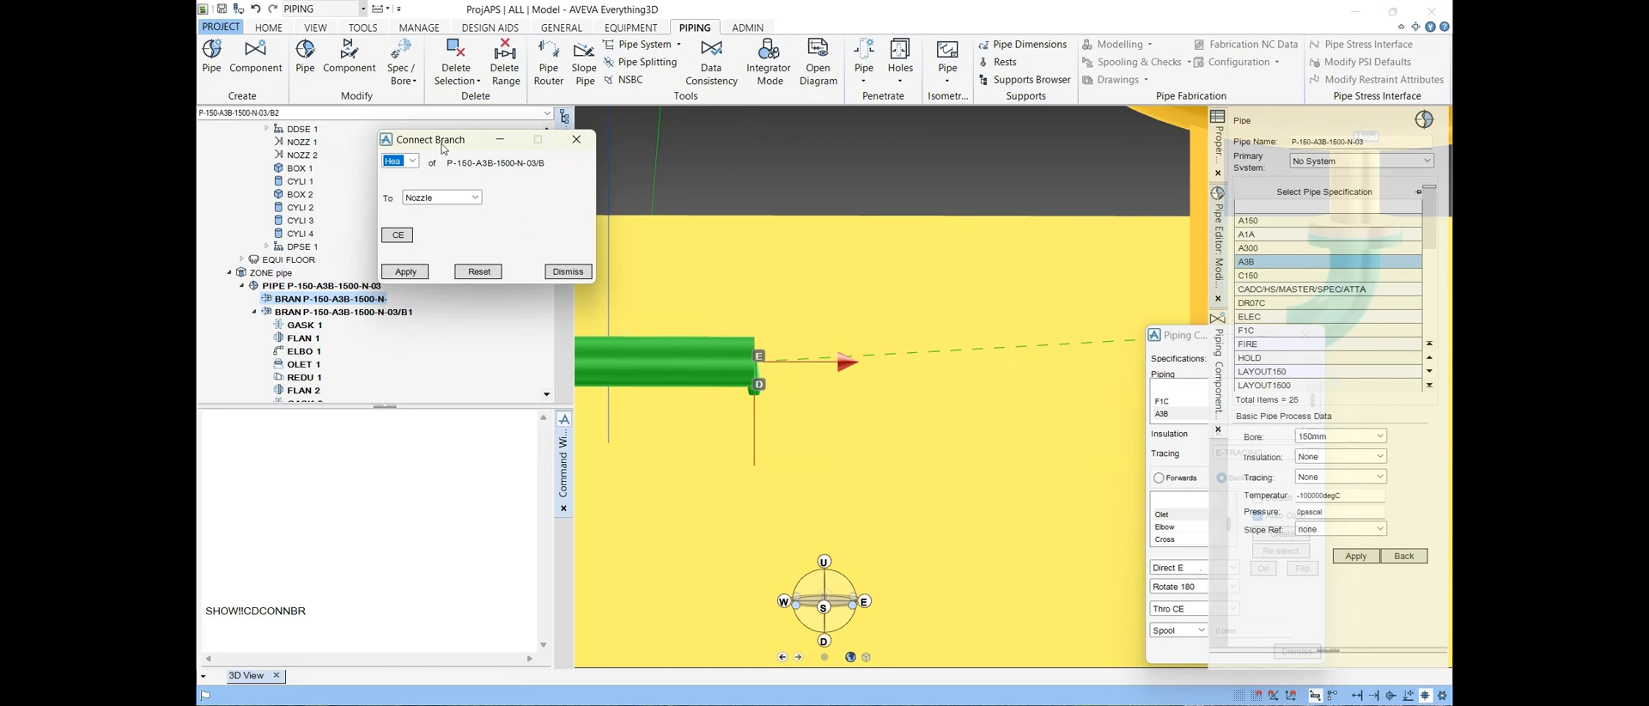
drag(443, 148, 841, 165)
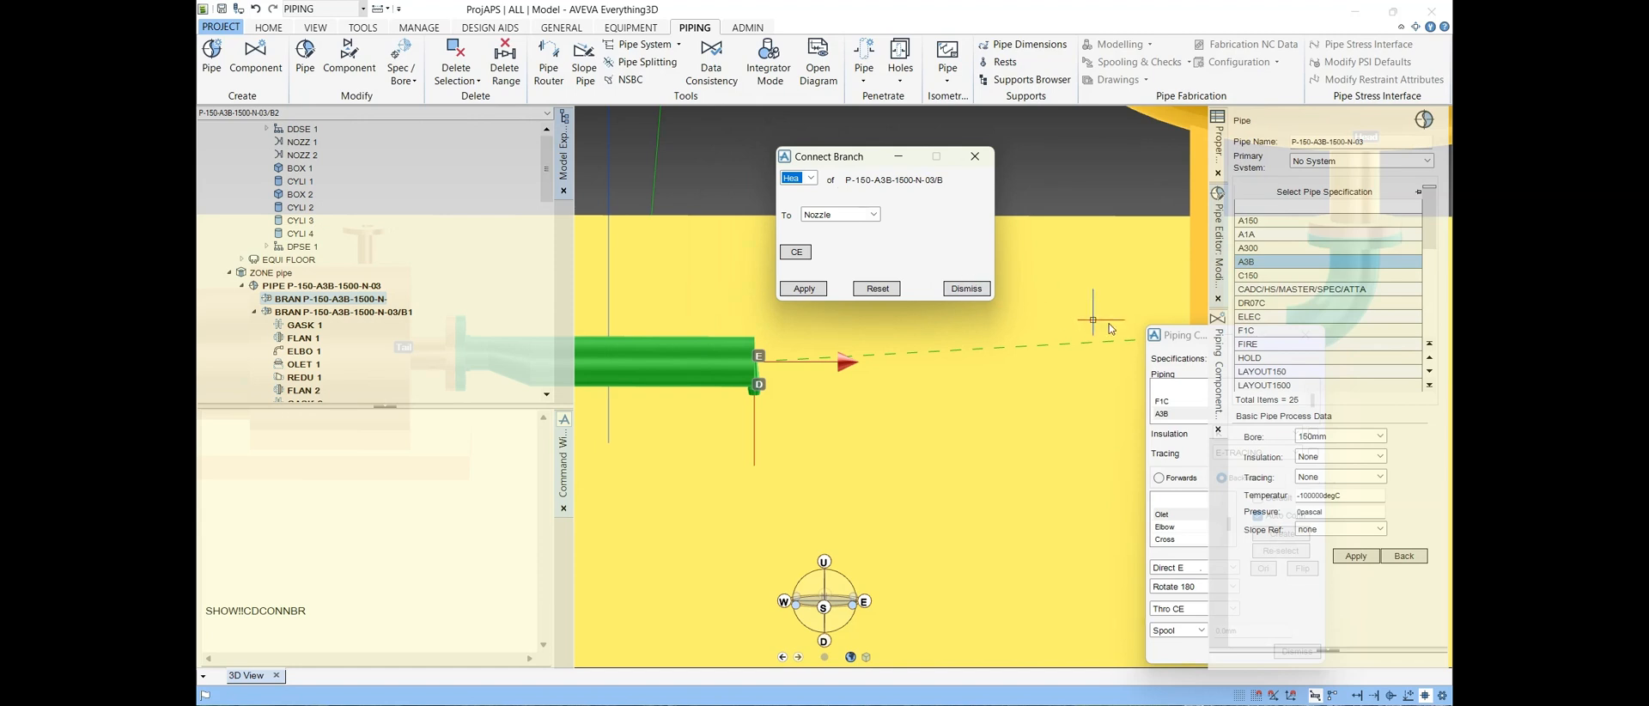
drag(1185, 335, 1111, 334)
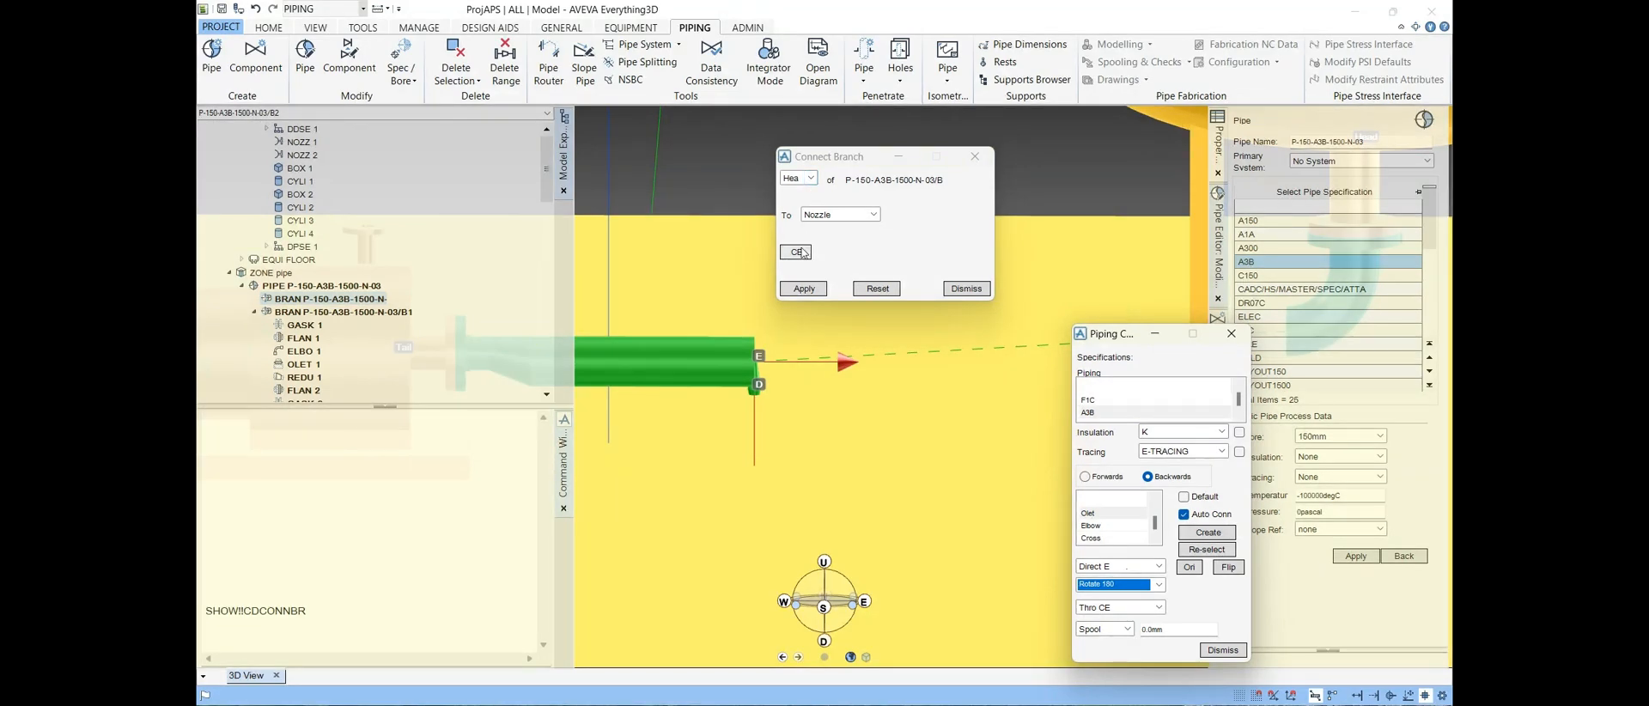
Step: Connect the head of branch B2 to the olet on the main line
click(799, 251)
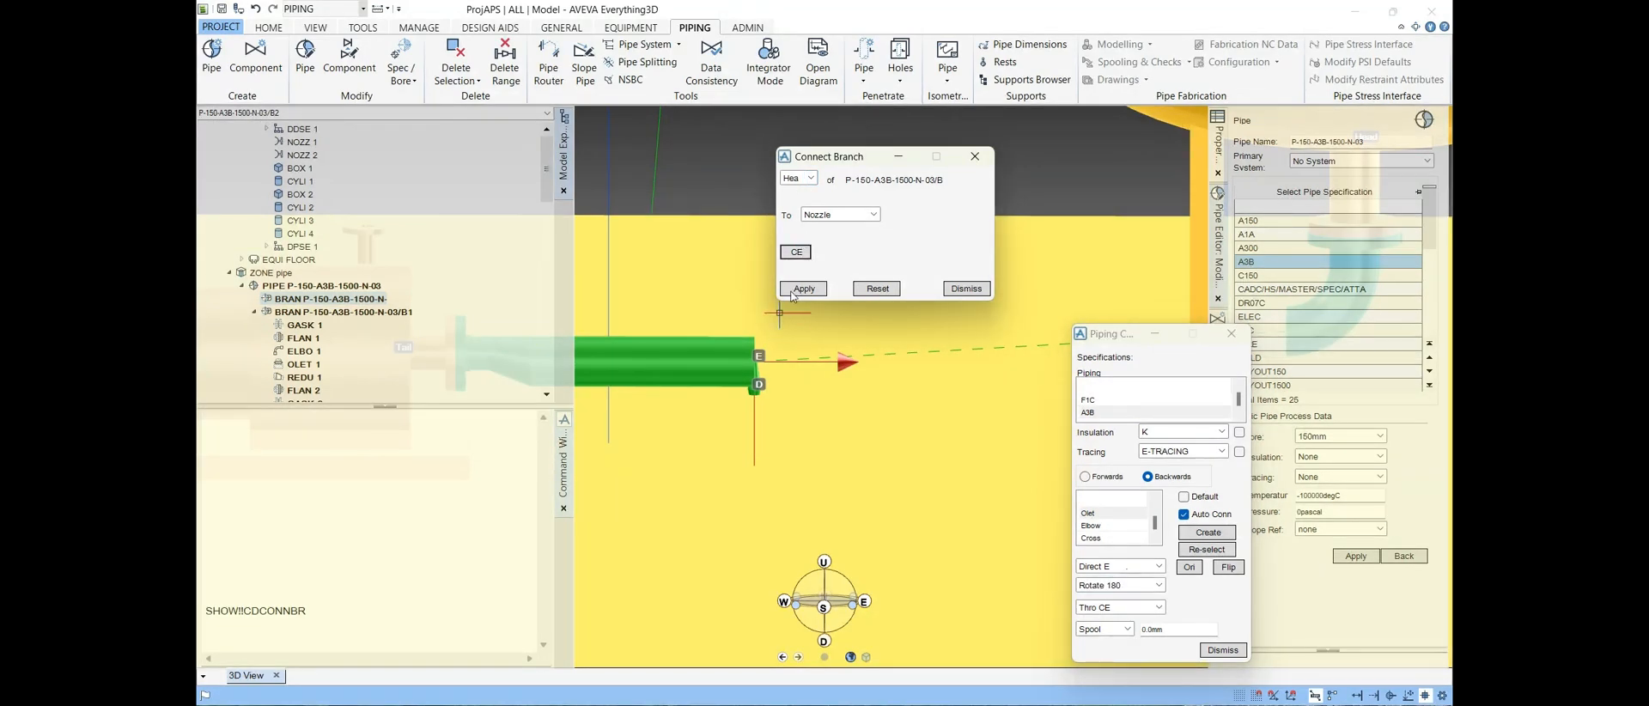
click(838, 216)
click(832, 248)
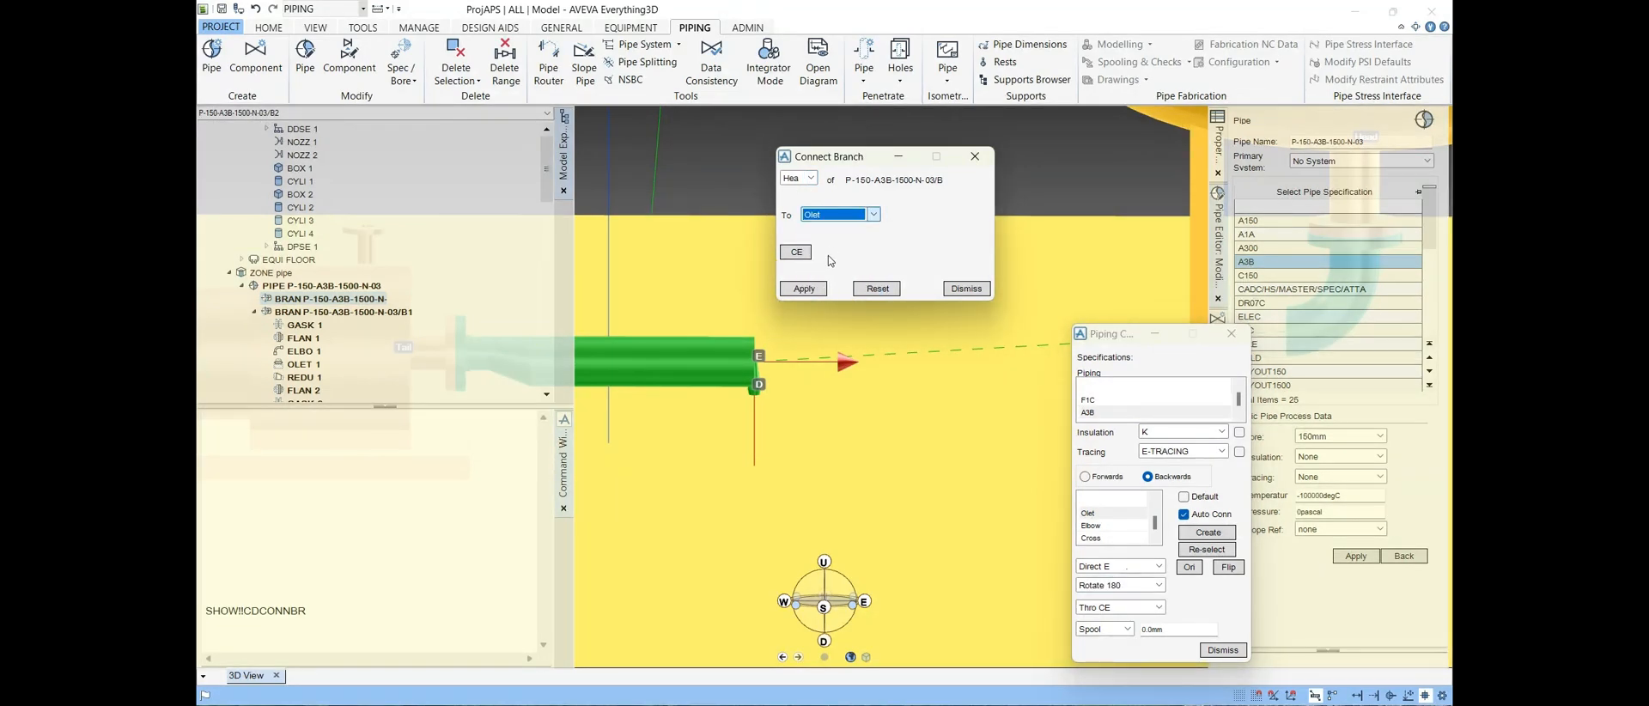
click(803, 288)
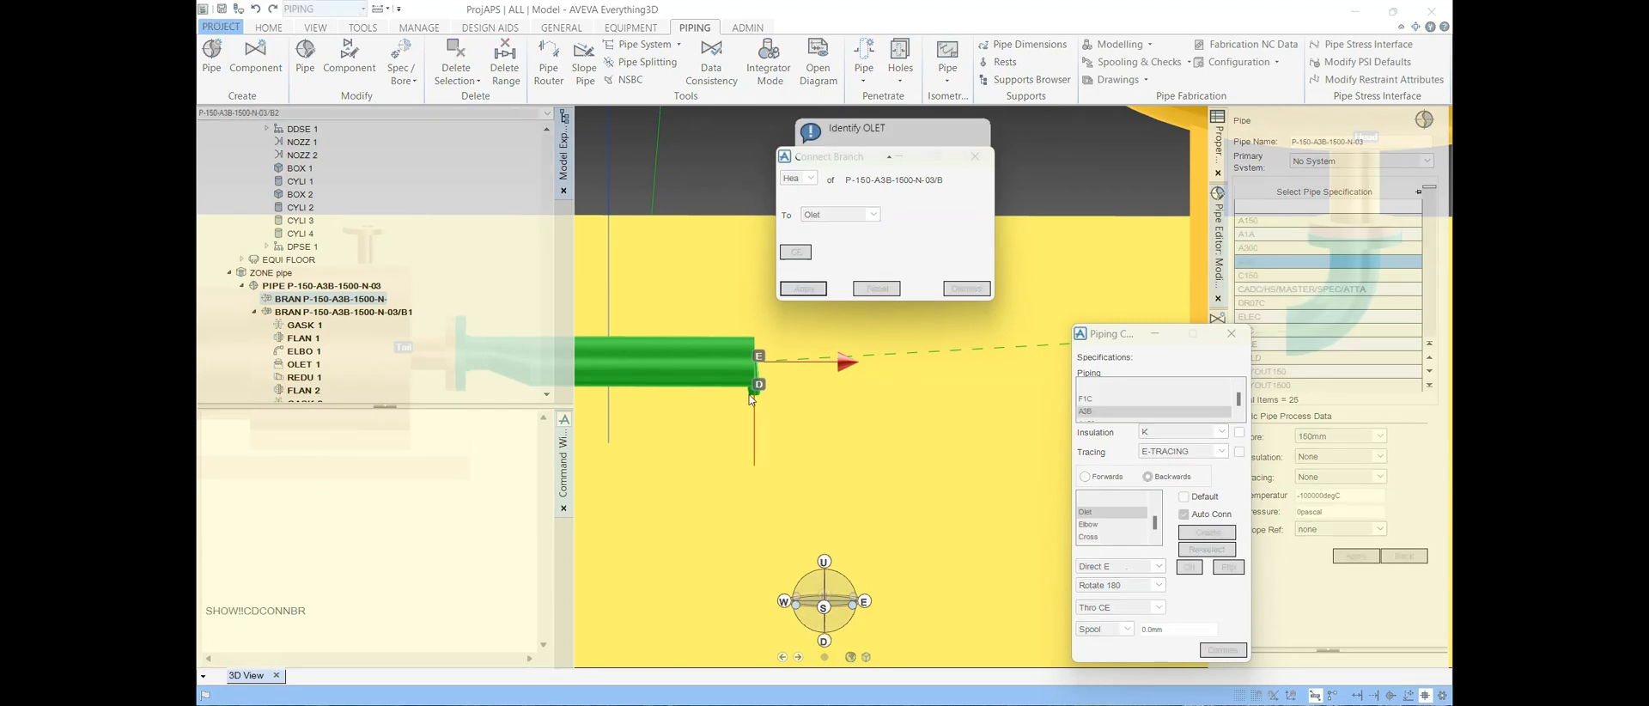
click(751, 397)
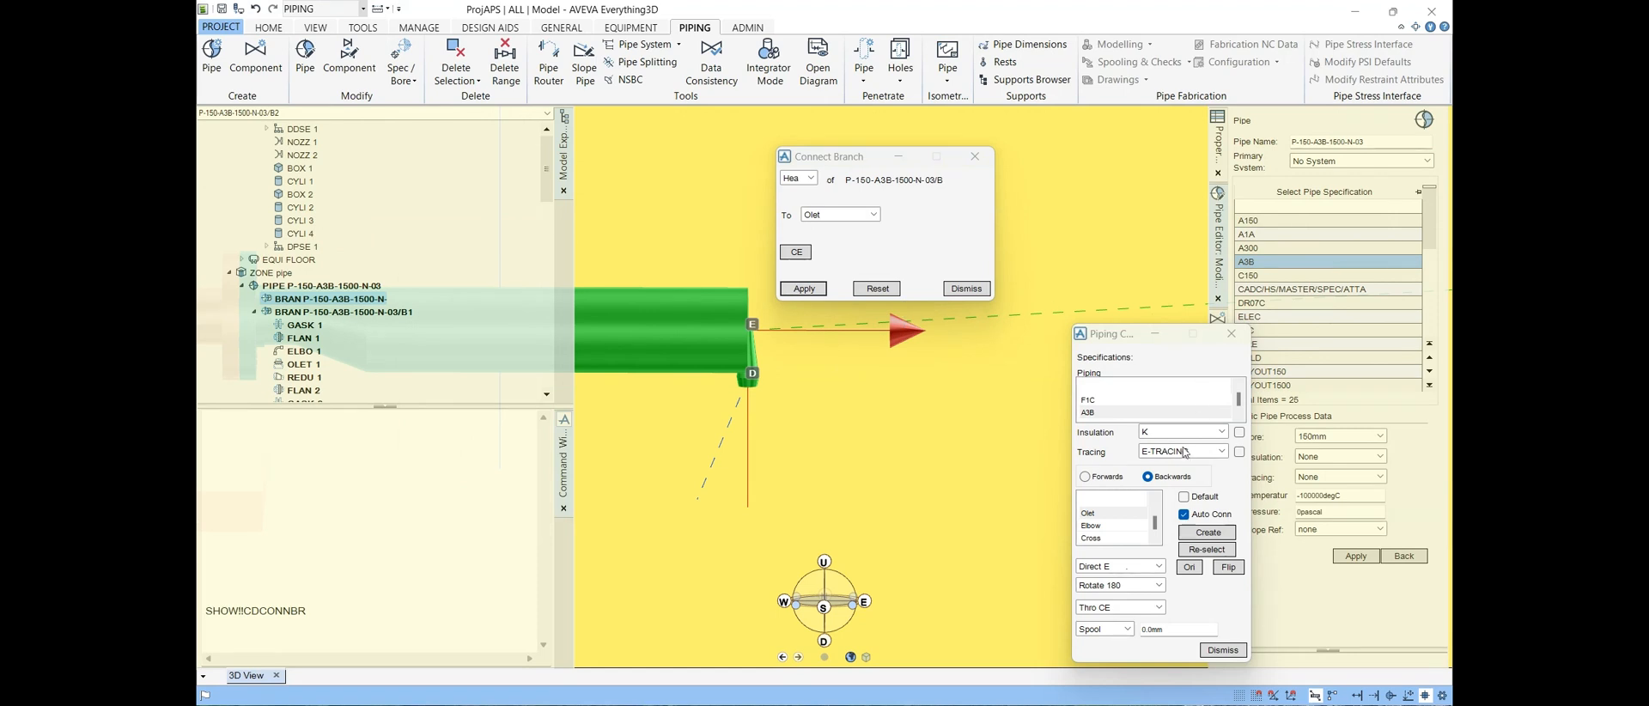
Step: Create a 90-degree EL90SW elbow from spec A3B on branch B2, routing forwards from the olet
click(1108, 477)
click(1107, 514)
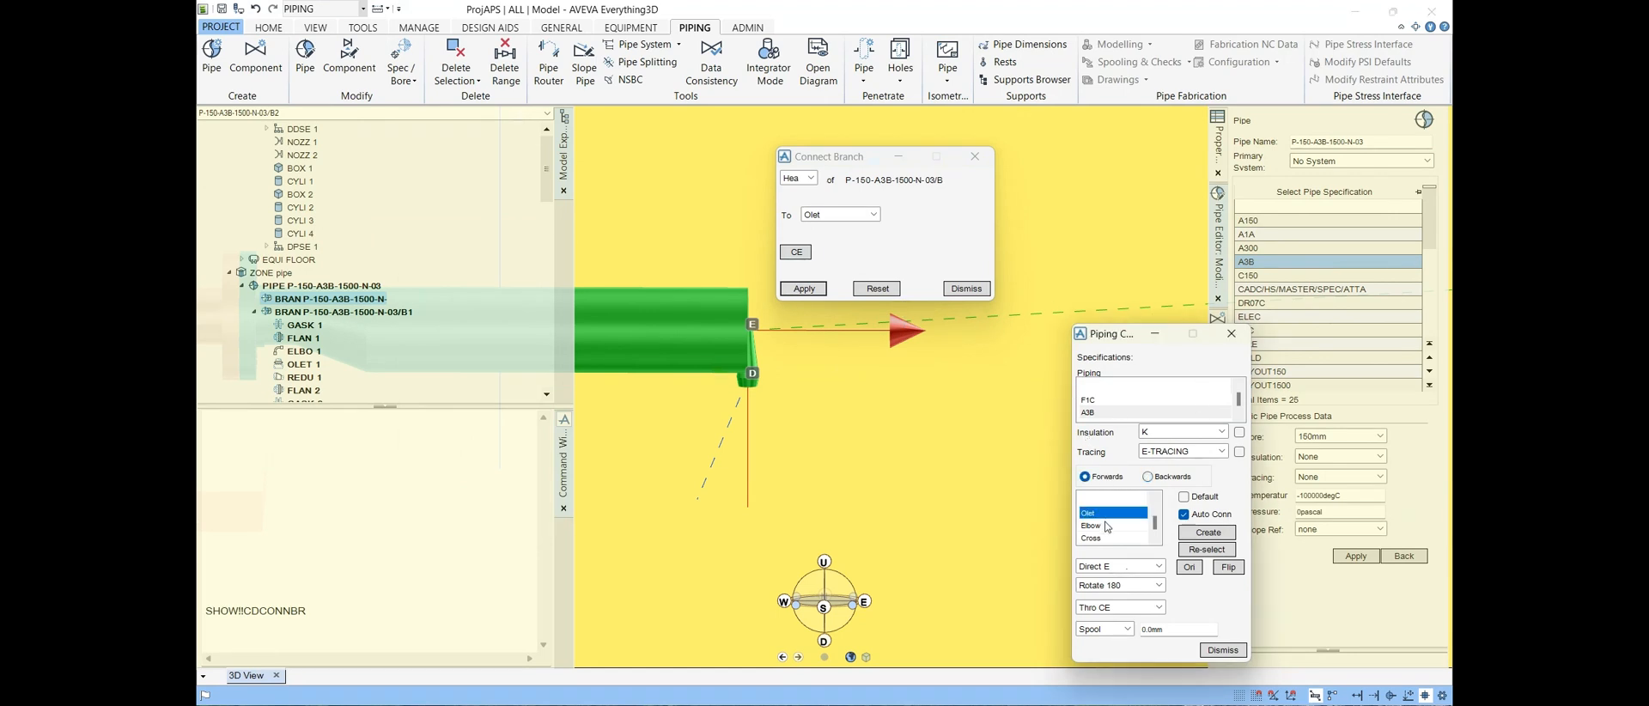
click(1108, 526)
click(1191, 534)
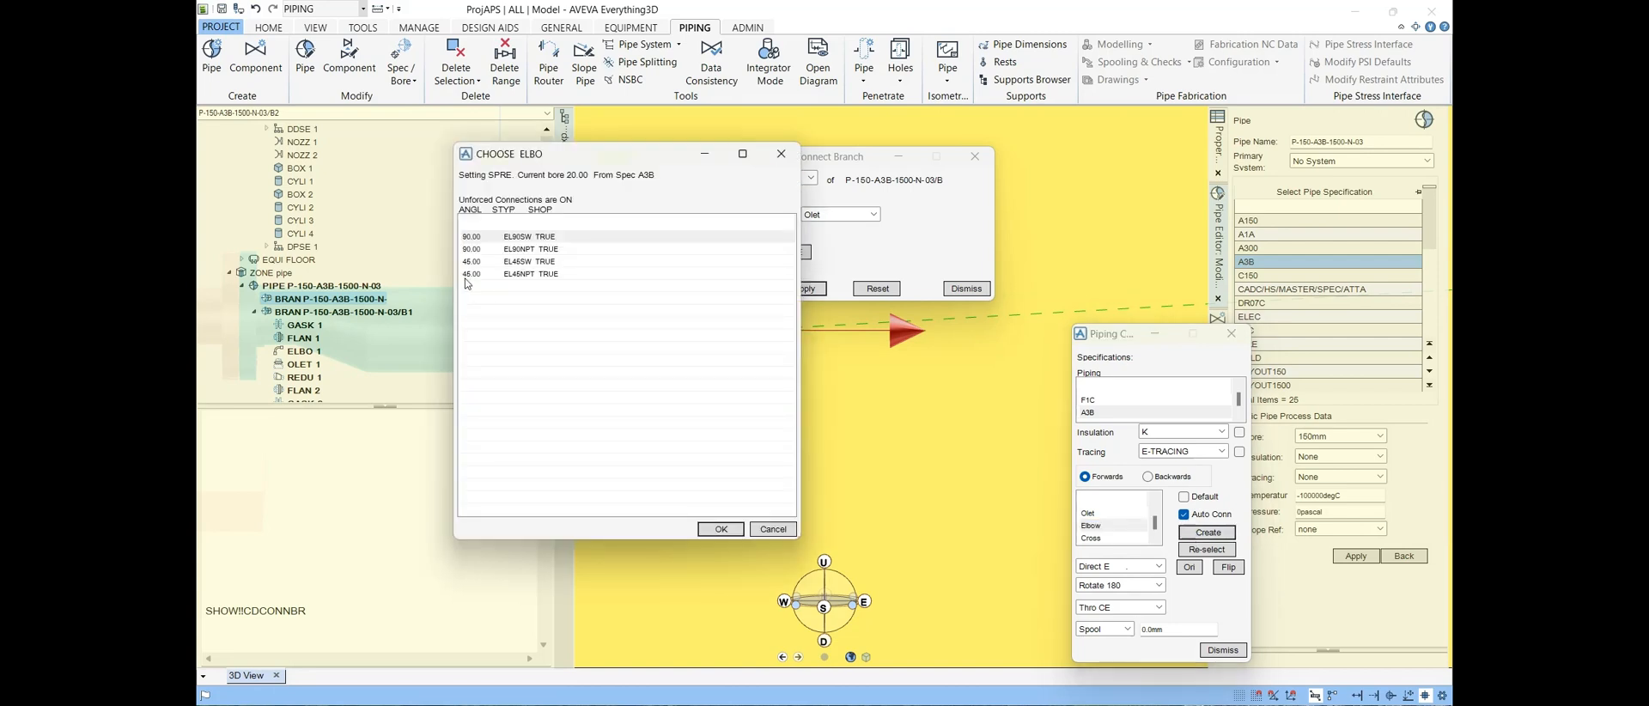
click(491, 238)
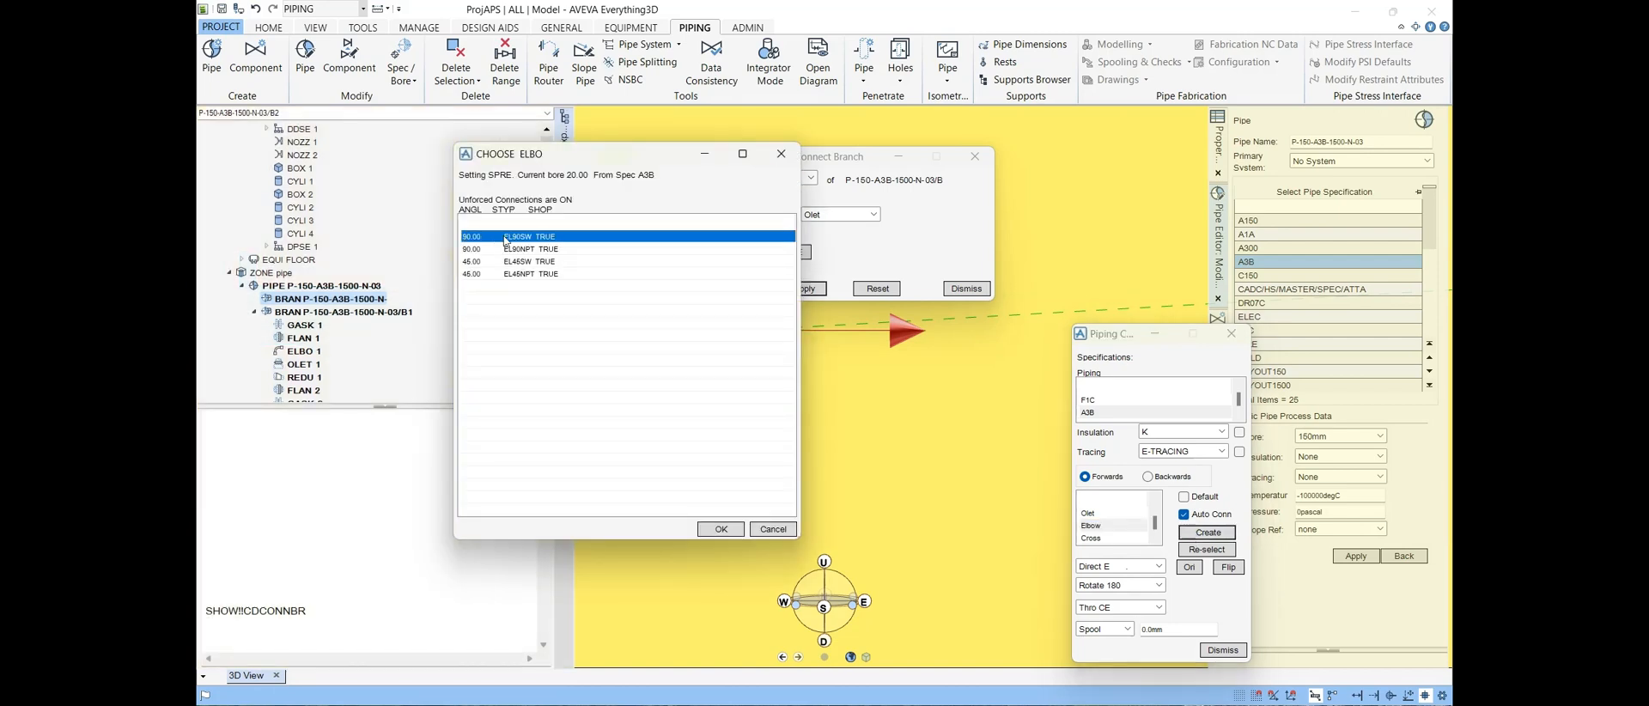
click(716, 533)
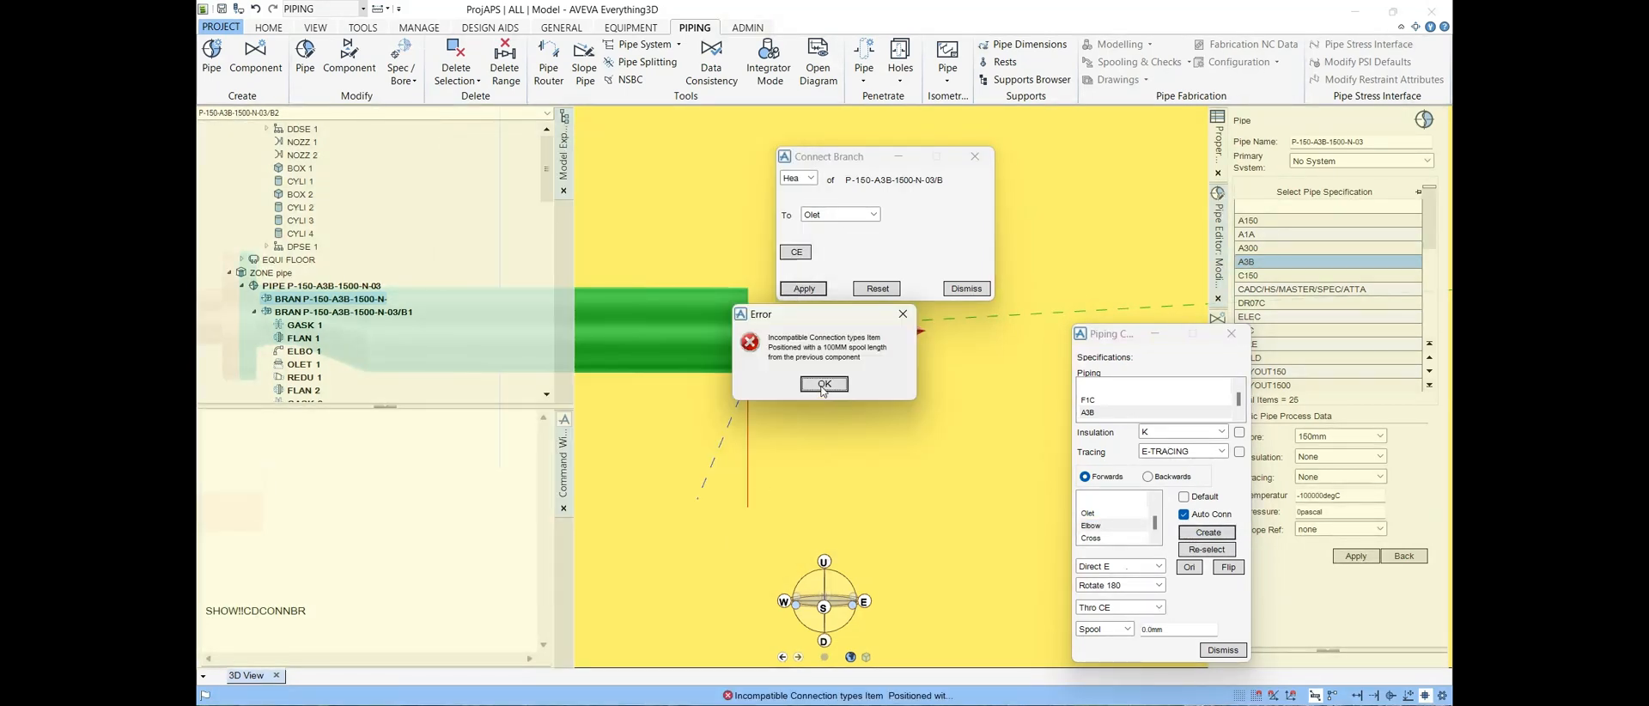
click(822, 384)
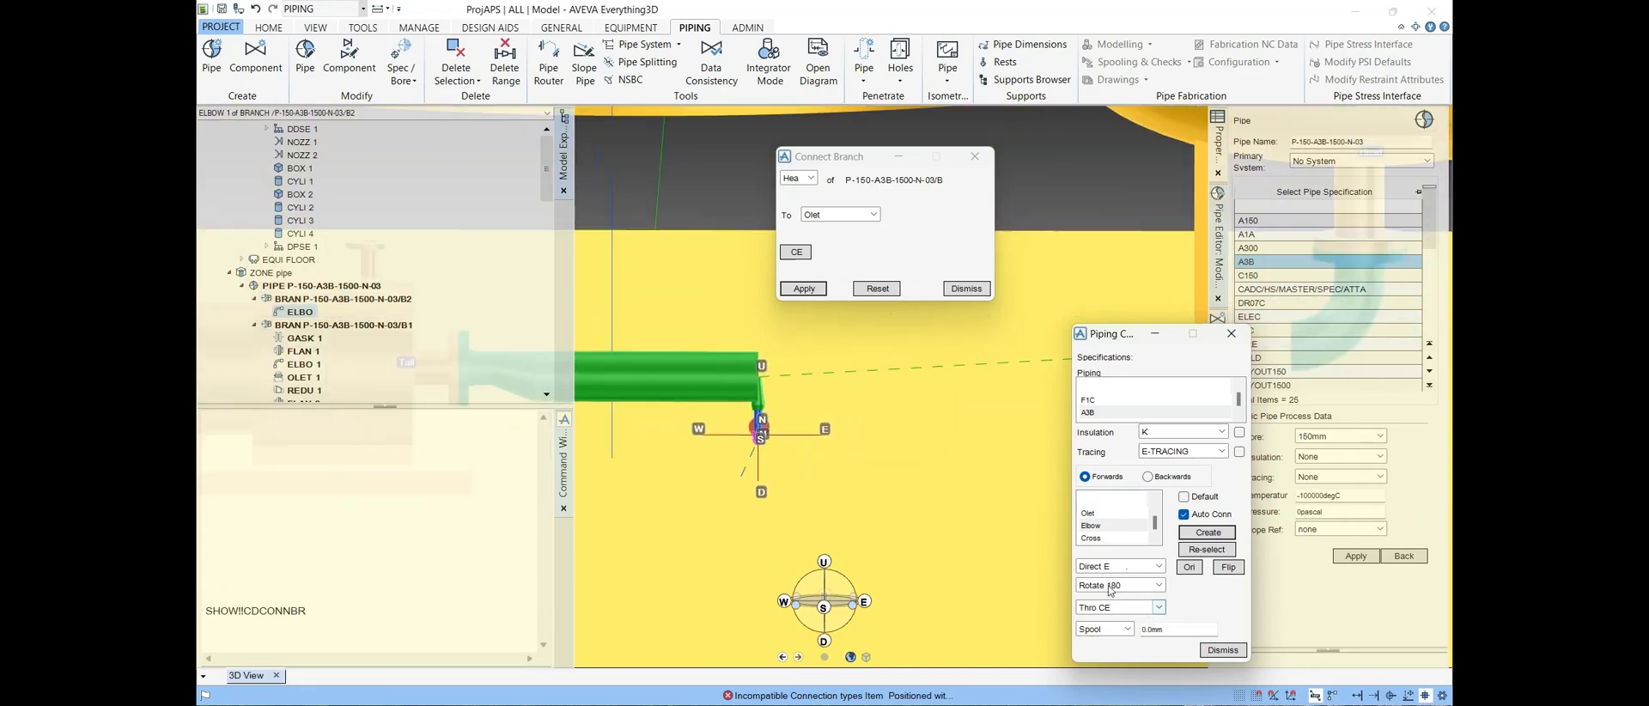
Step: Examine the new elbow's position and direction beneath the olet from several angles
scroll(797, 440, down, 10)
middle_drag(797, 440, 833, 492)
scroll(728, 429, up, 5)
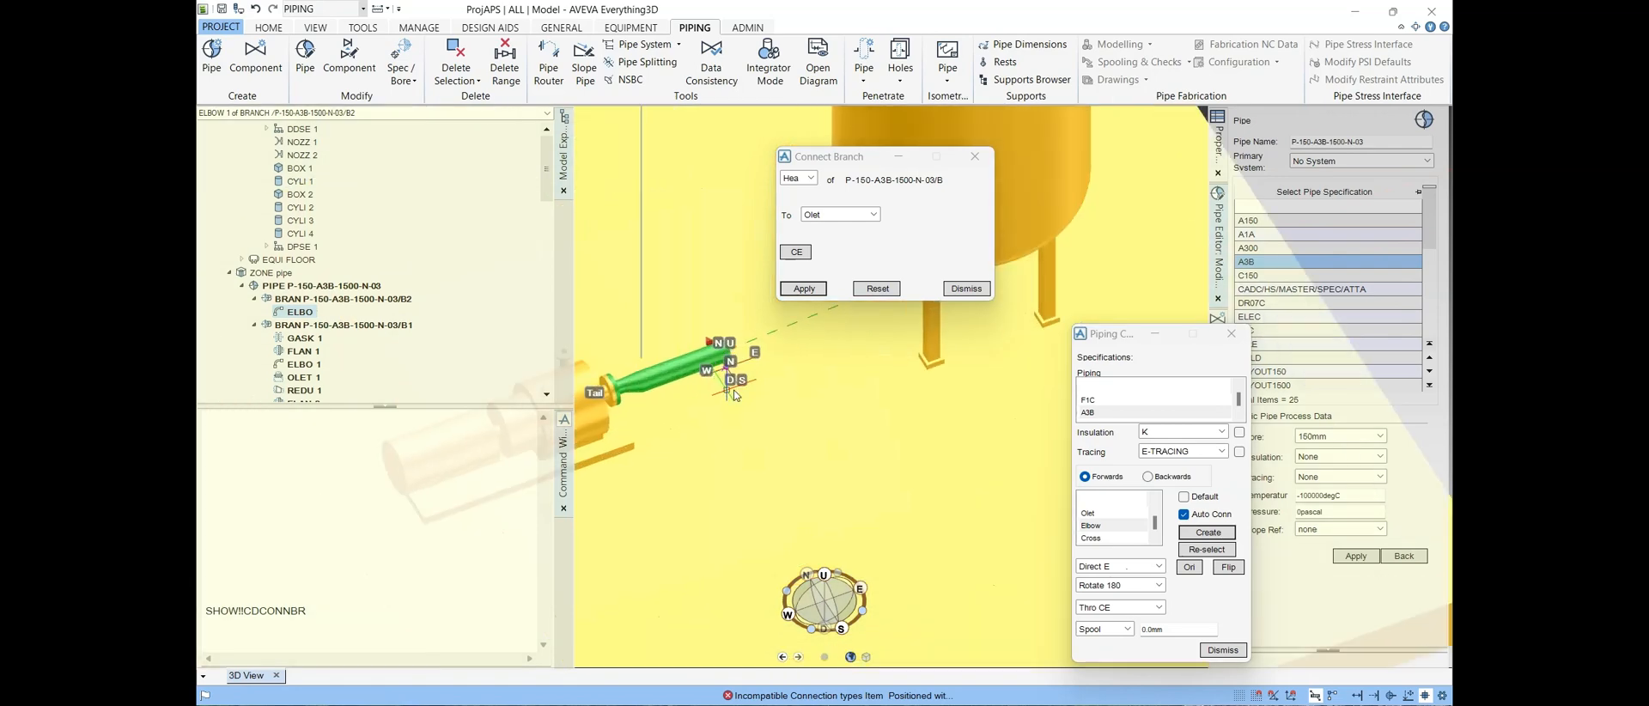
scroll(757, 434, down, 8)
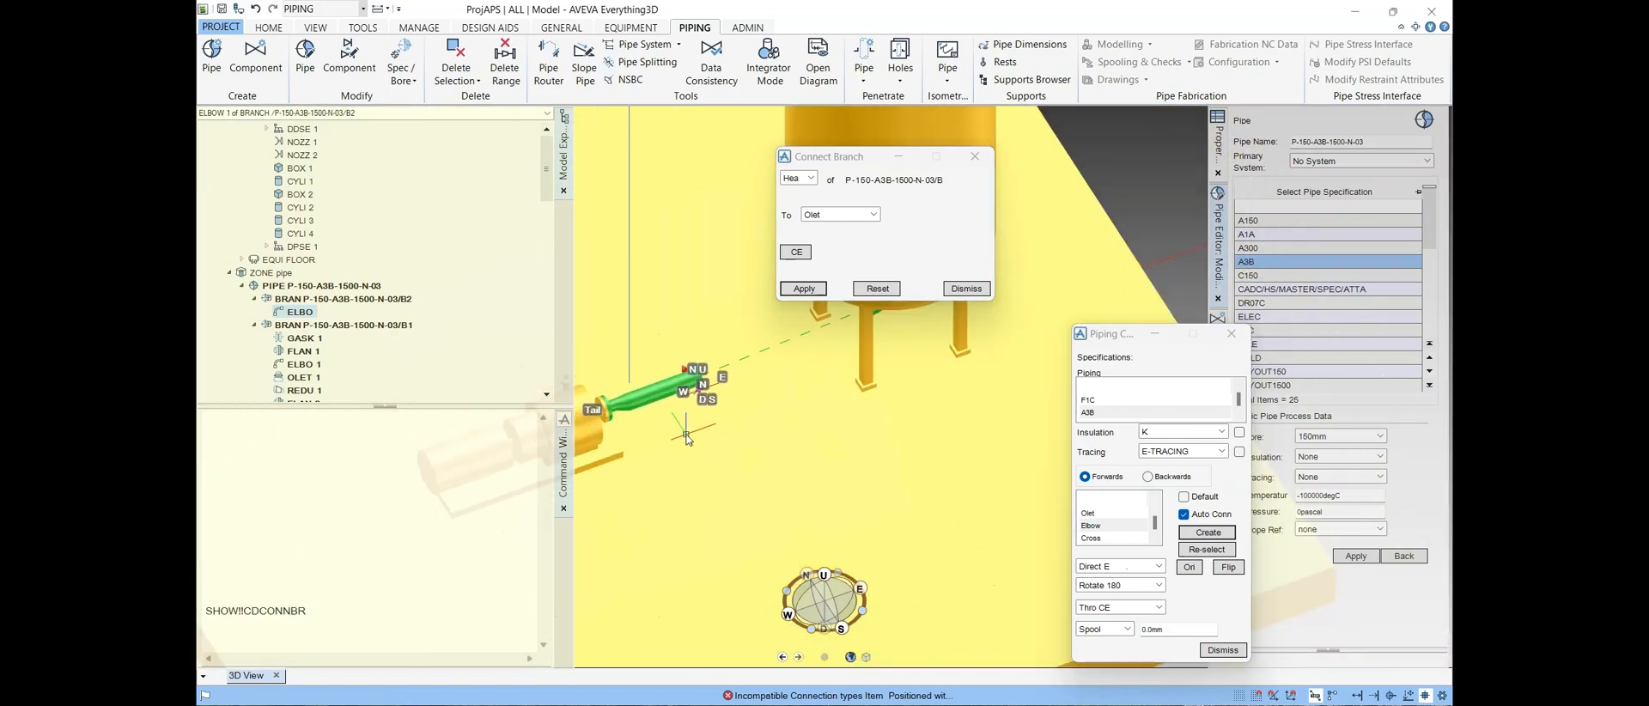
middle_drag(758, 434, 767, 458)
scroll(767, 457, up, 8)
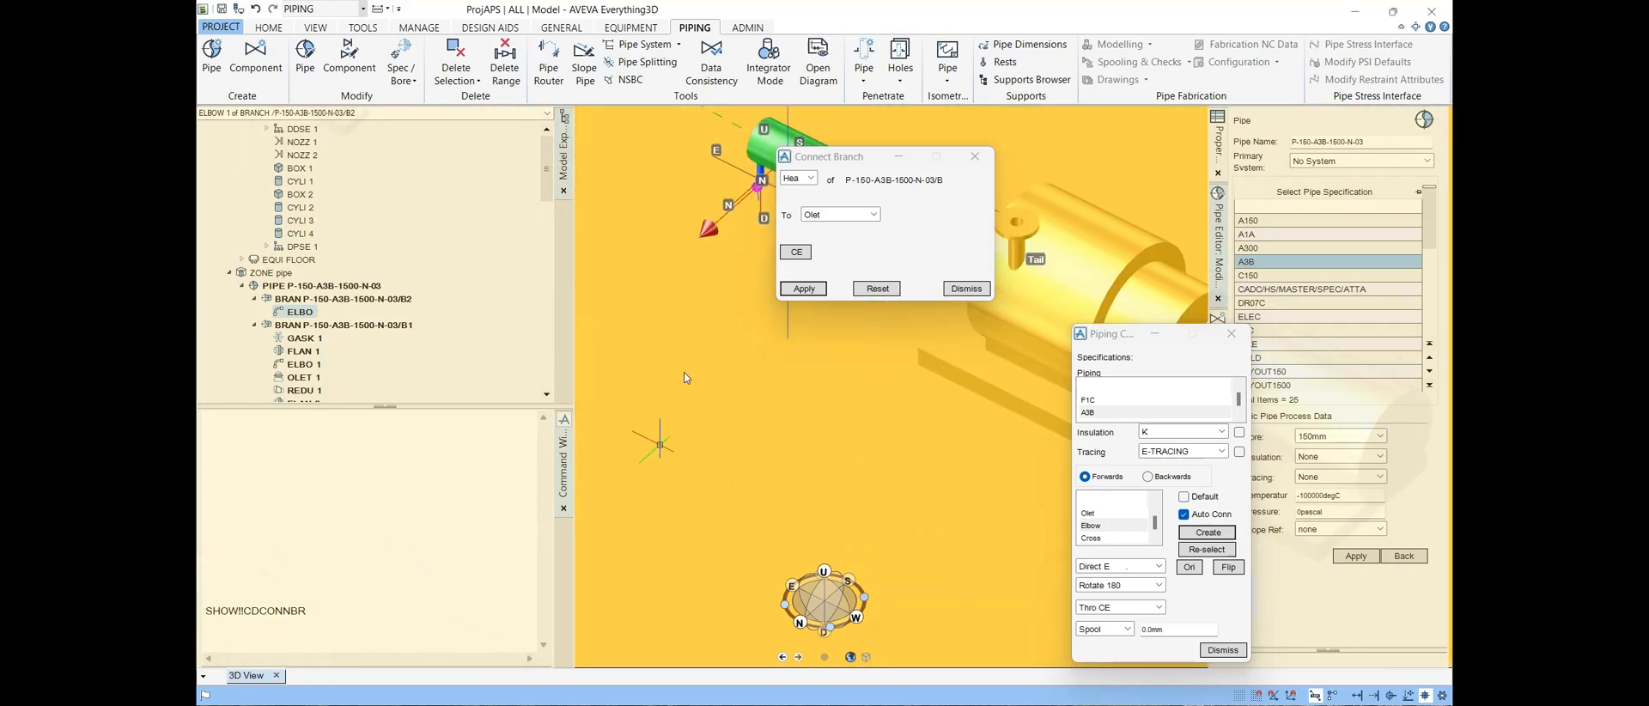
middle_drag(746, 142, 728, 408)
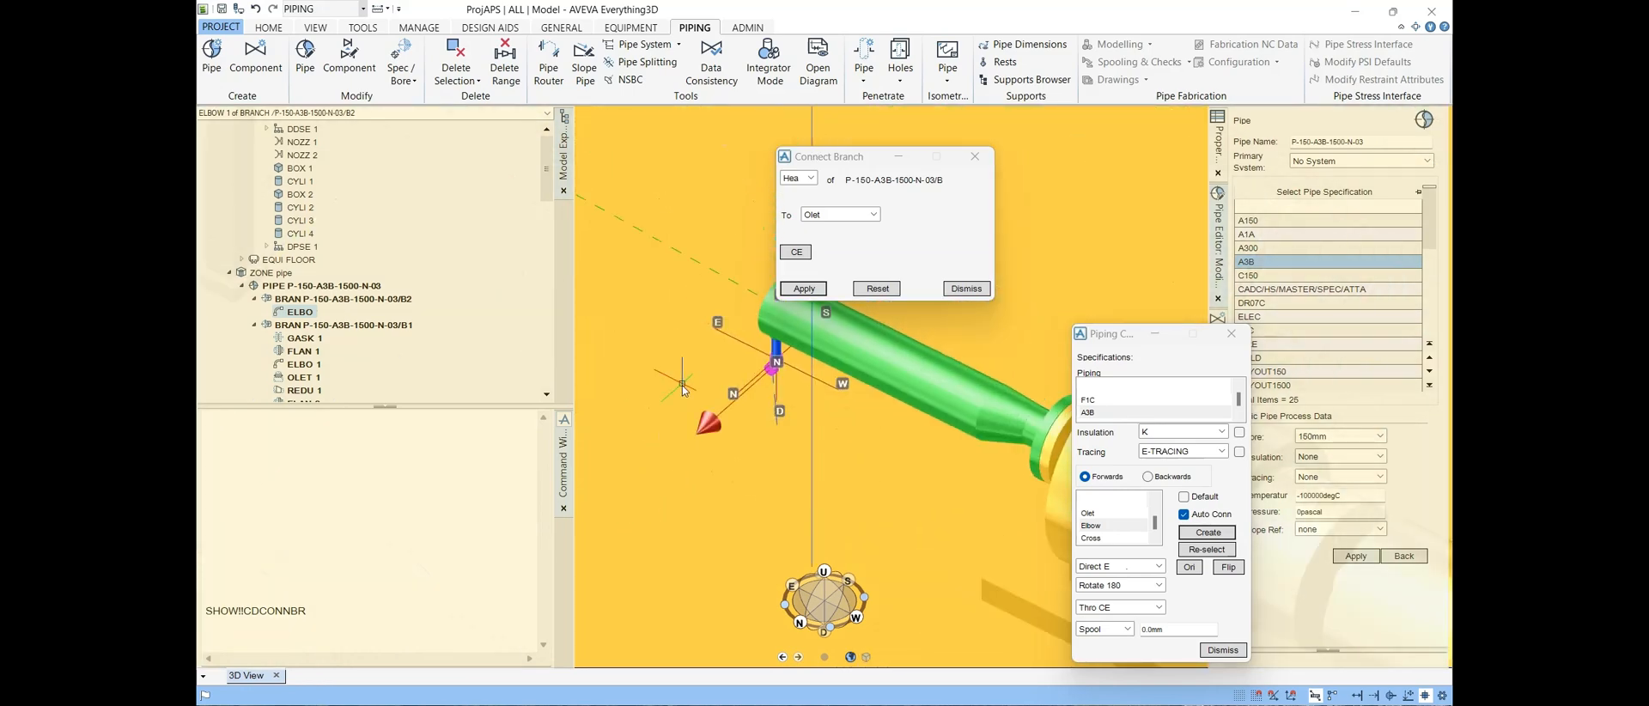
scroll(815, 365, up, 2)
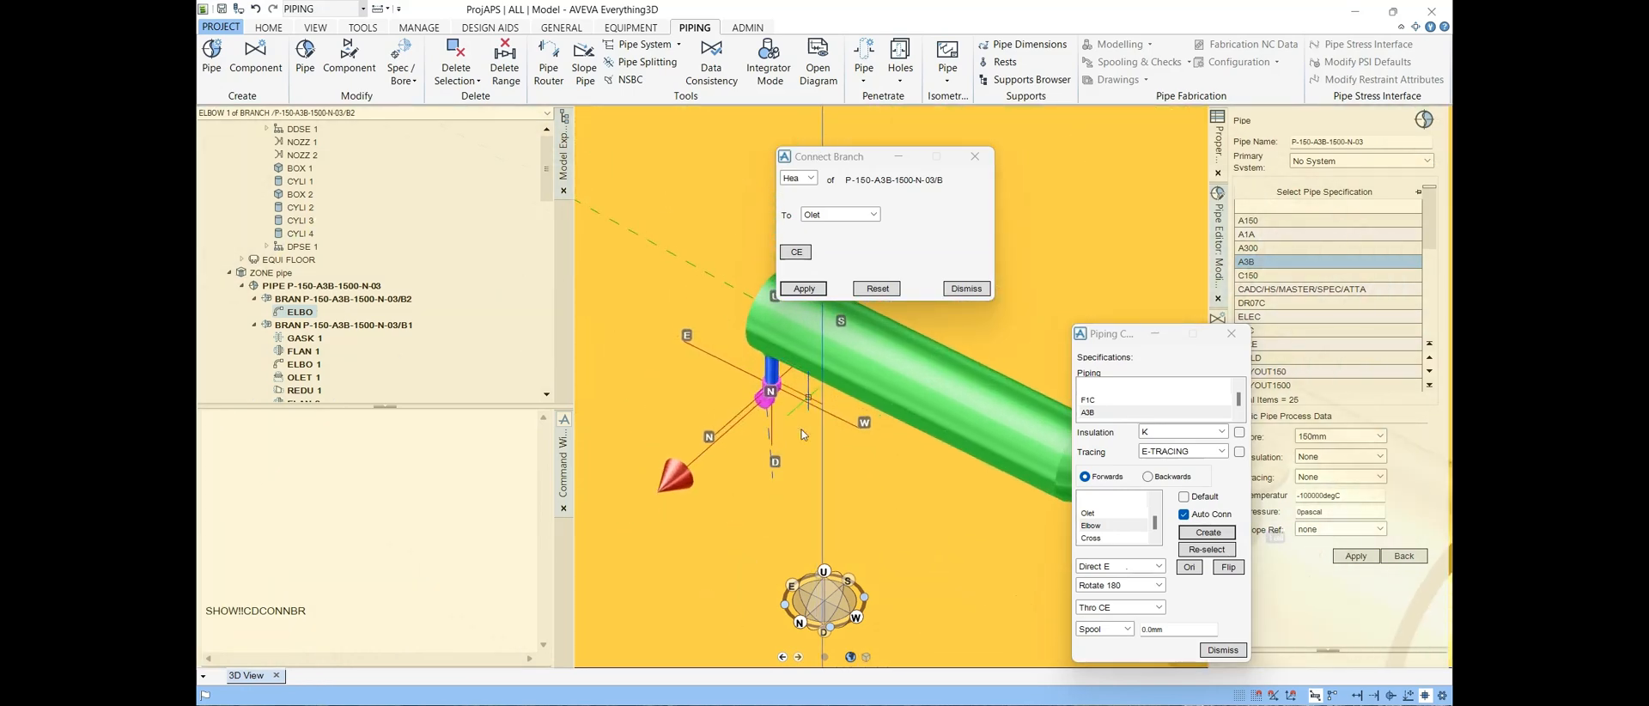
Step: Create a GATE valve from spec A3B on branch B2, routing forwards from the elbow, and accept the connection warning
click(1110, 526)
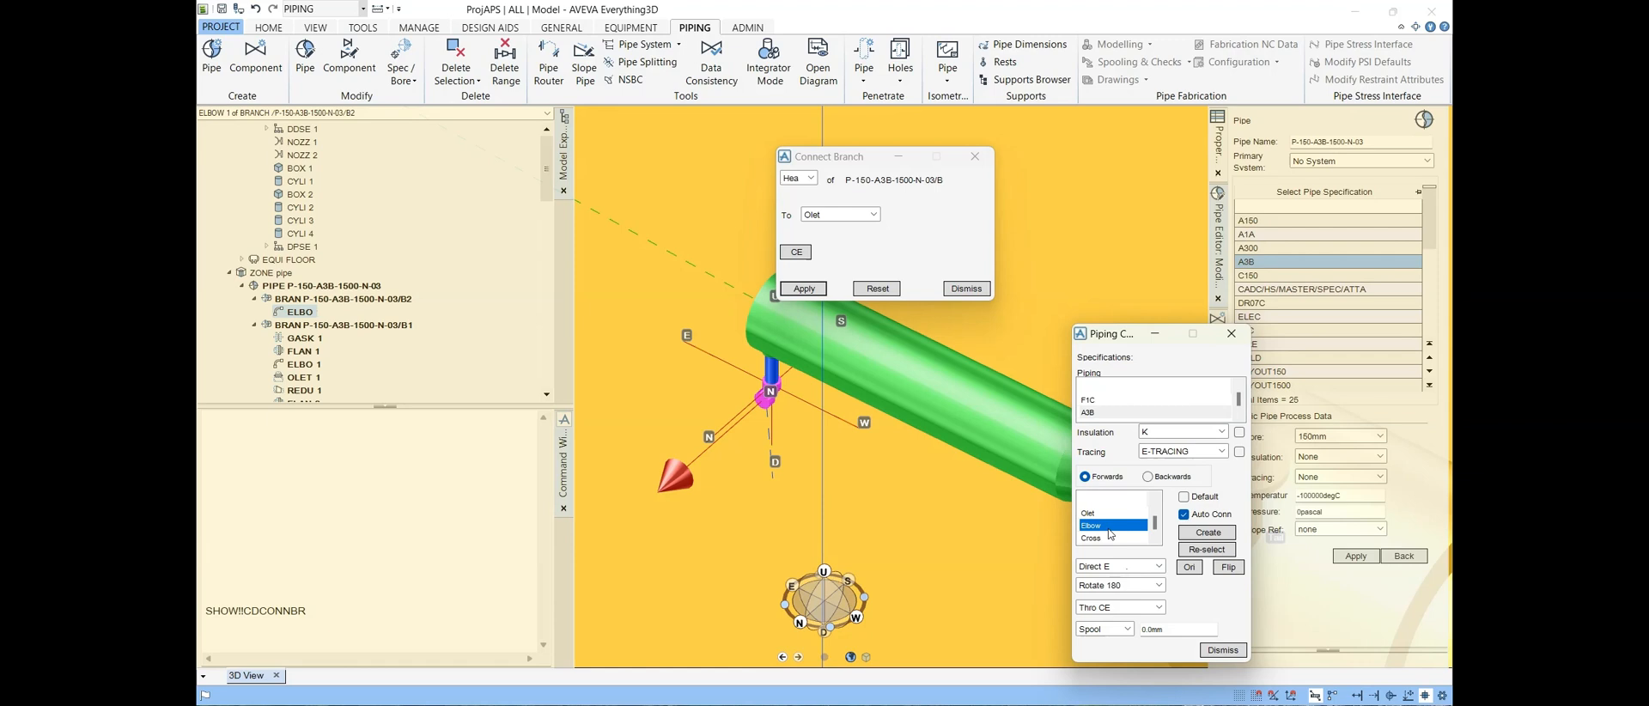
key(f)
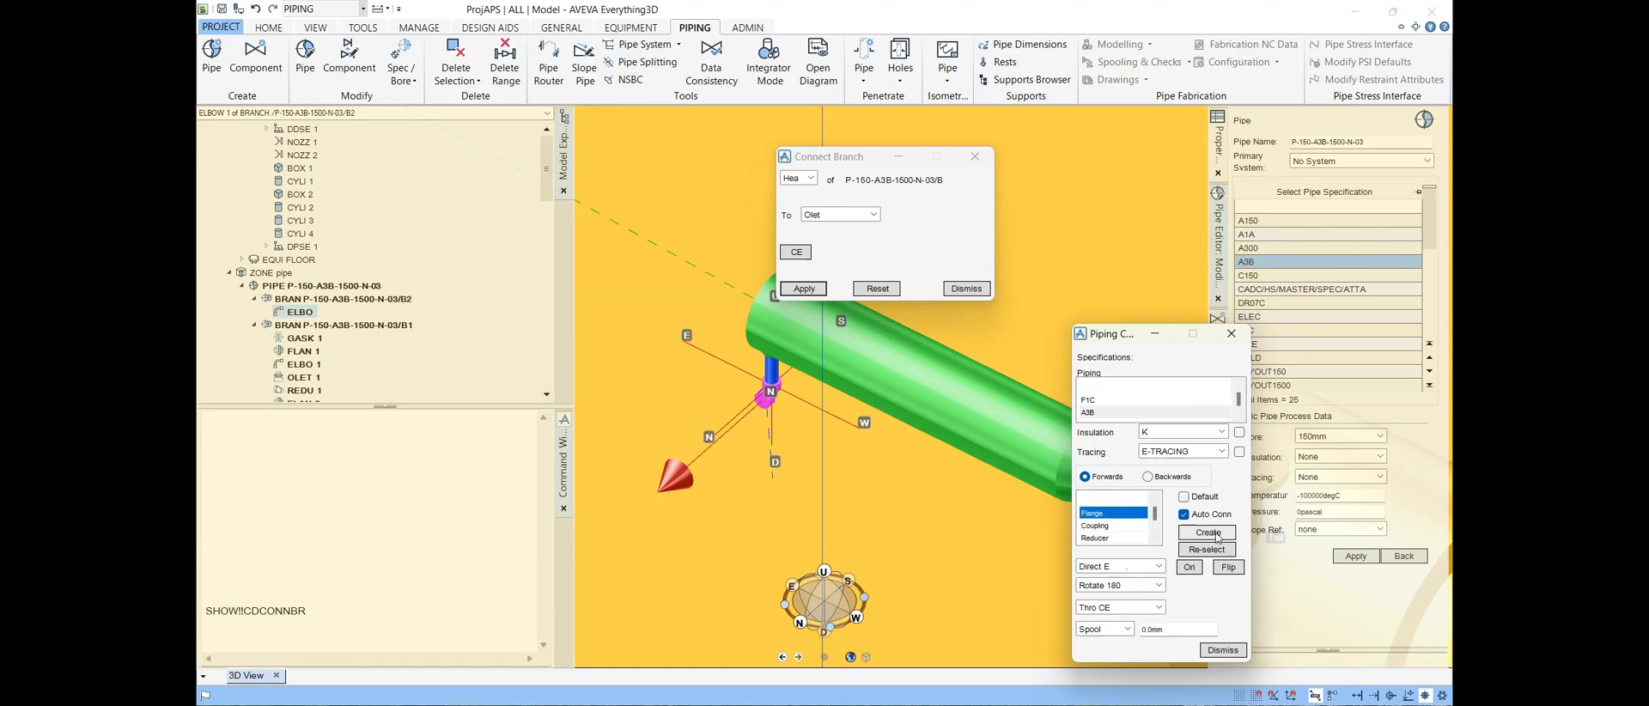
click(1105, 538)
scroll(1105, 538, down, 1)
click(1106, 538)
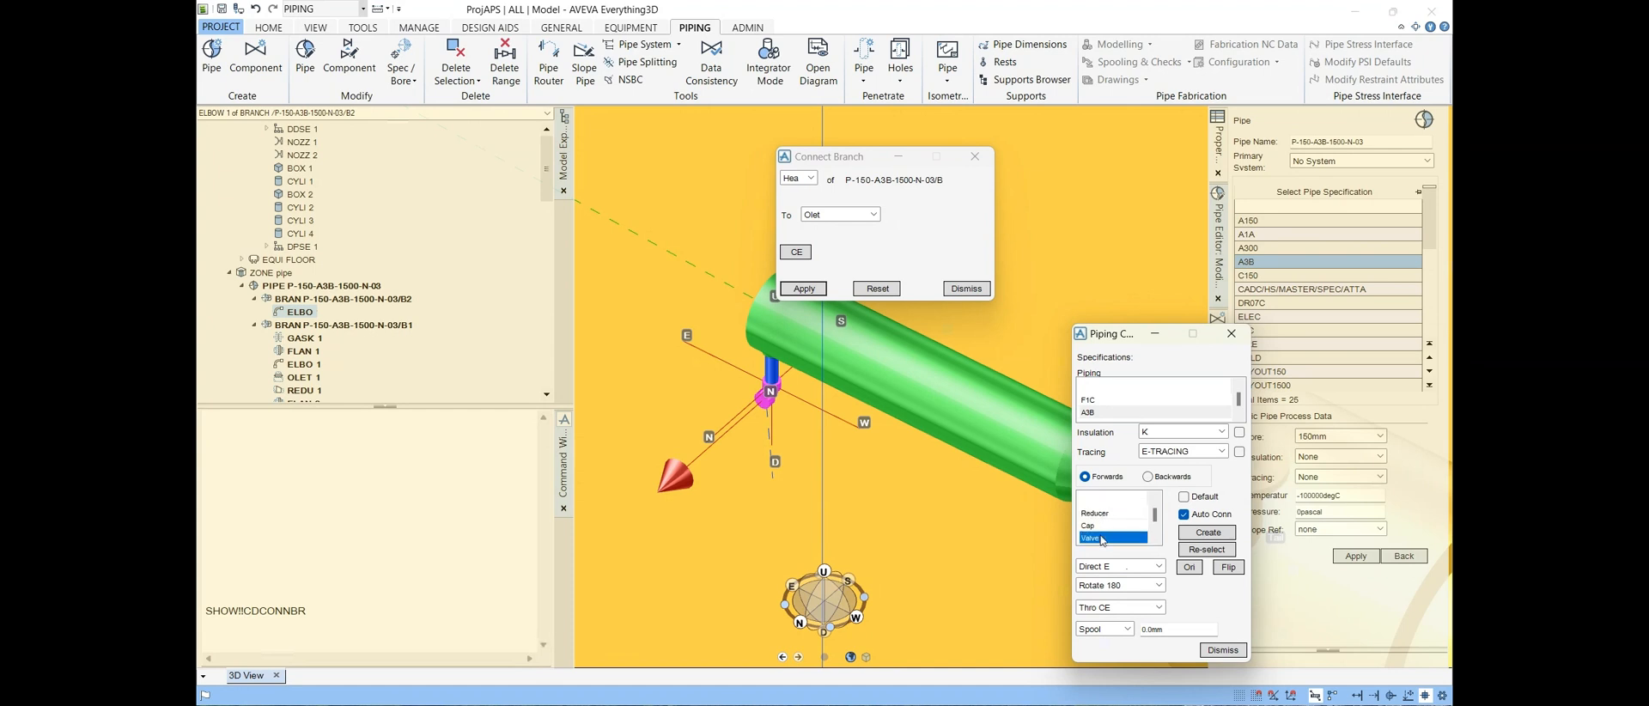
click(1201, 536)
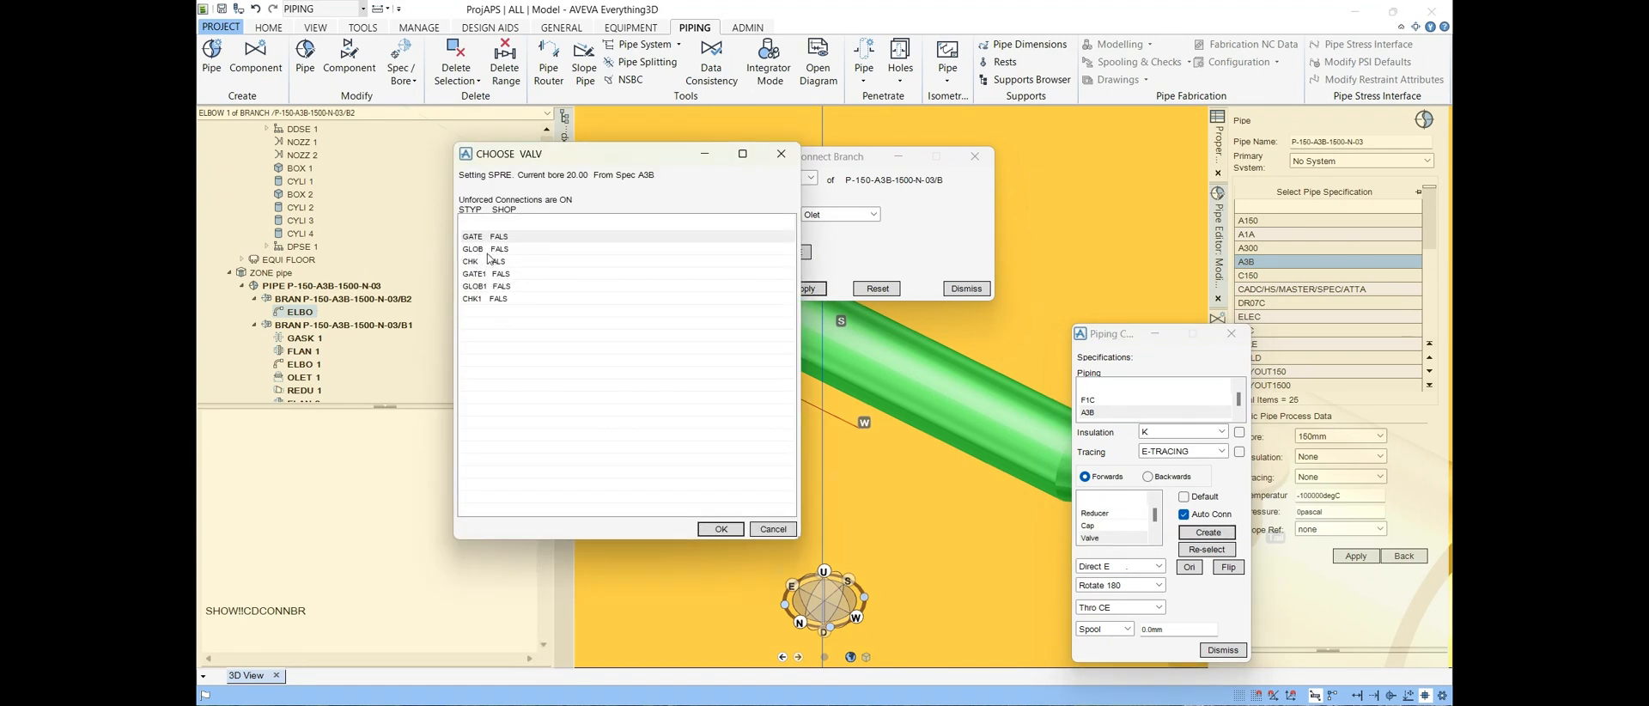
click(719, 528)
click(822, 384)
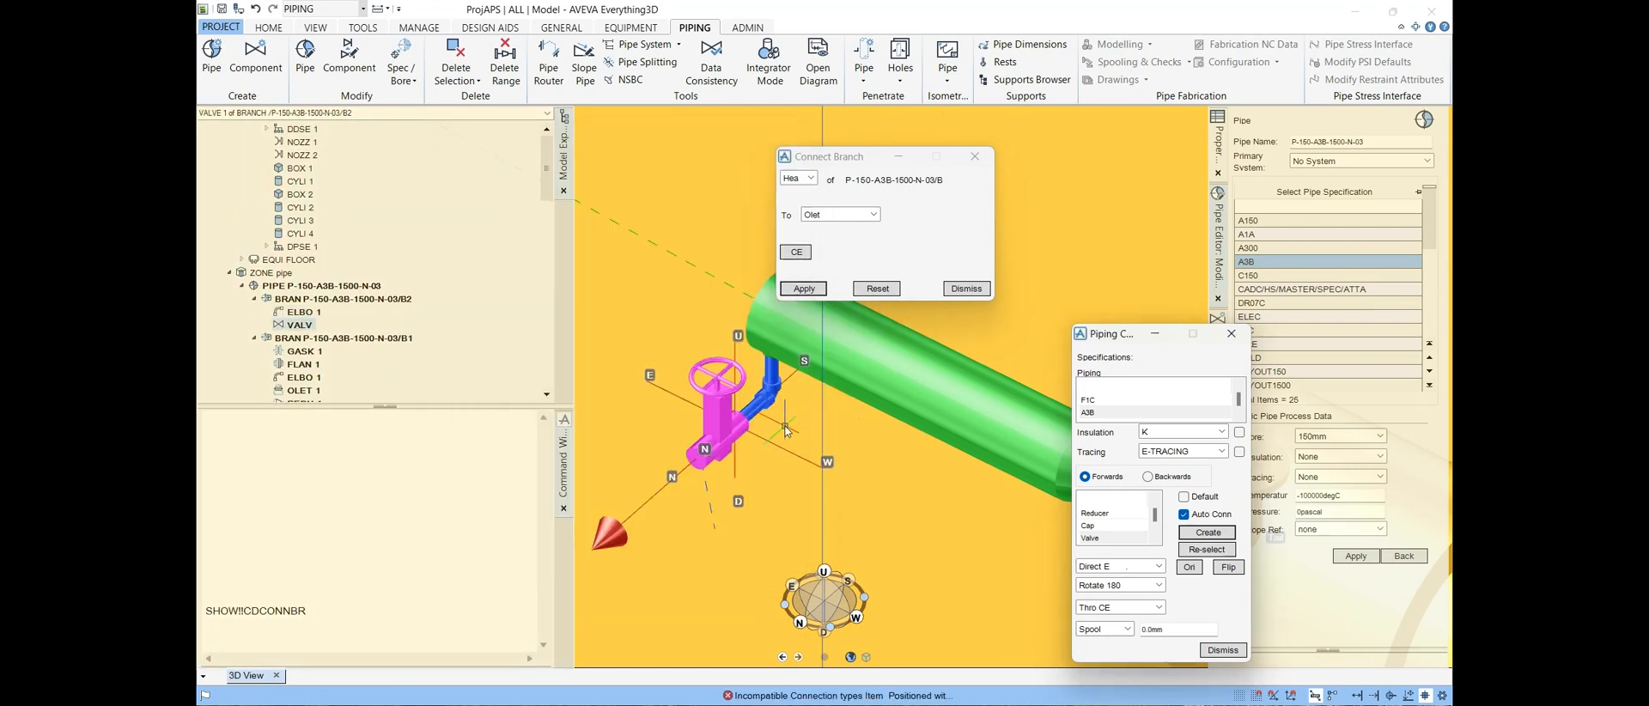
Step: Connect the tail of branch B2 to its last member
click(1106, 527)
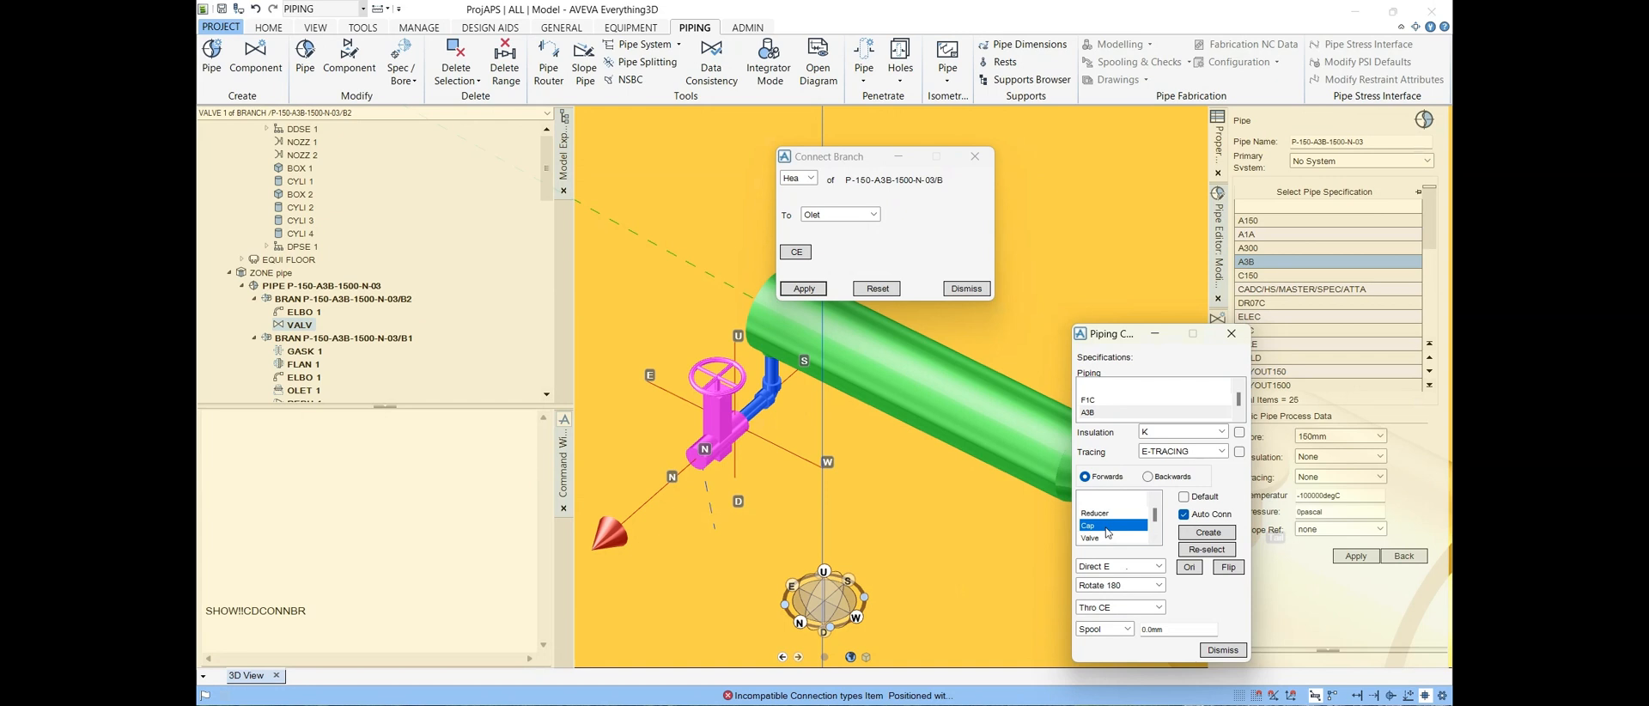
scroll(1106, 531, down, 1)
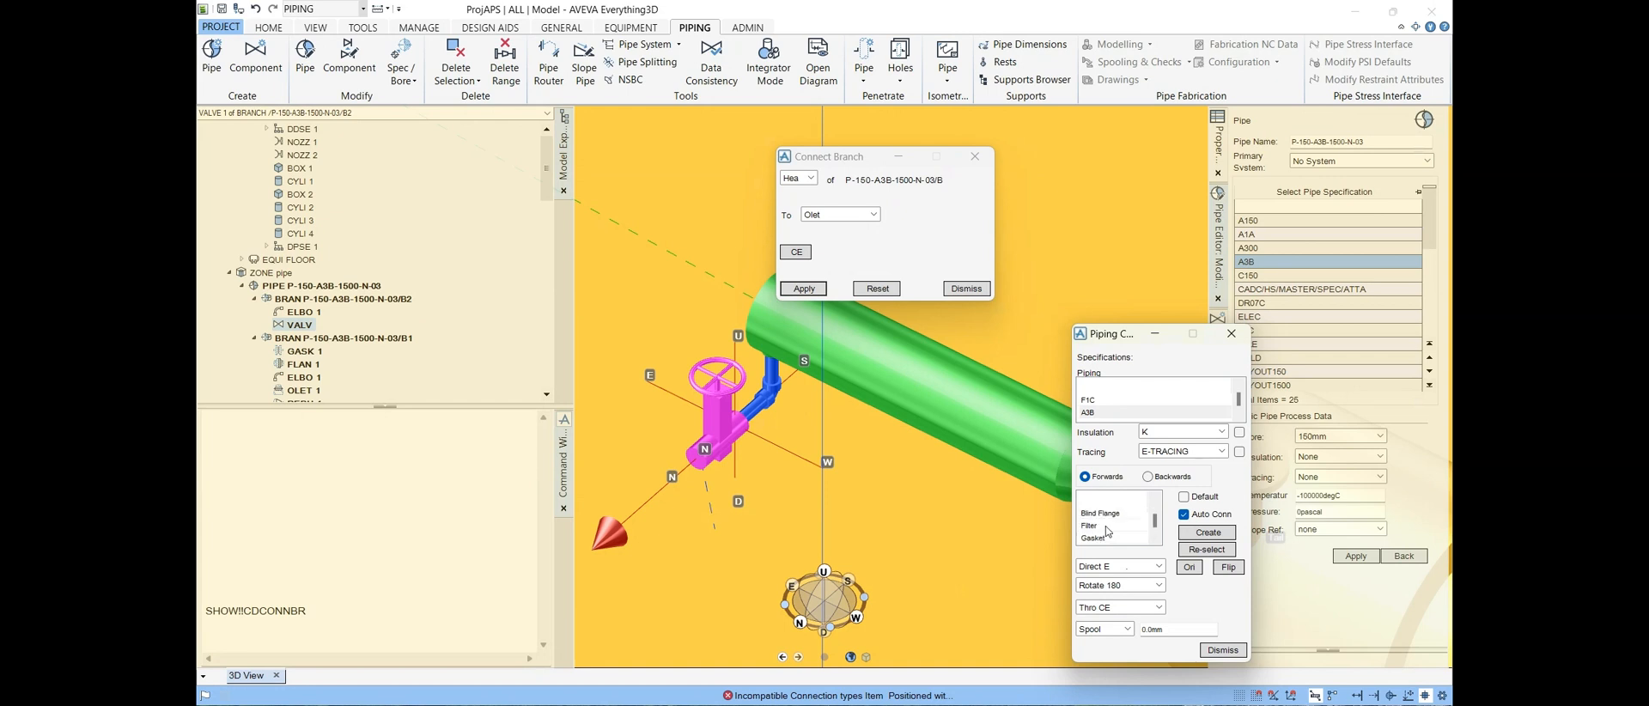
scroll(1106, 531, up, 2)
scroll(1108, 531, up, 3)
click(810, 177)
click(798, 200)
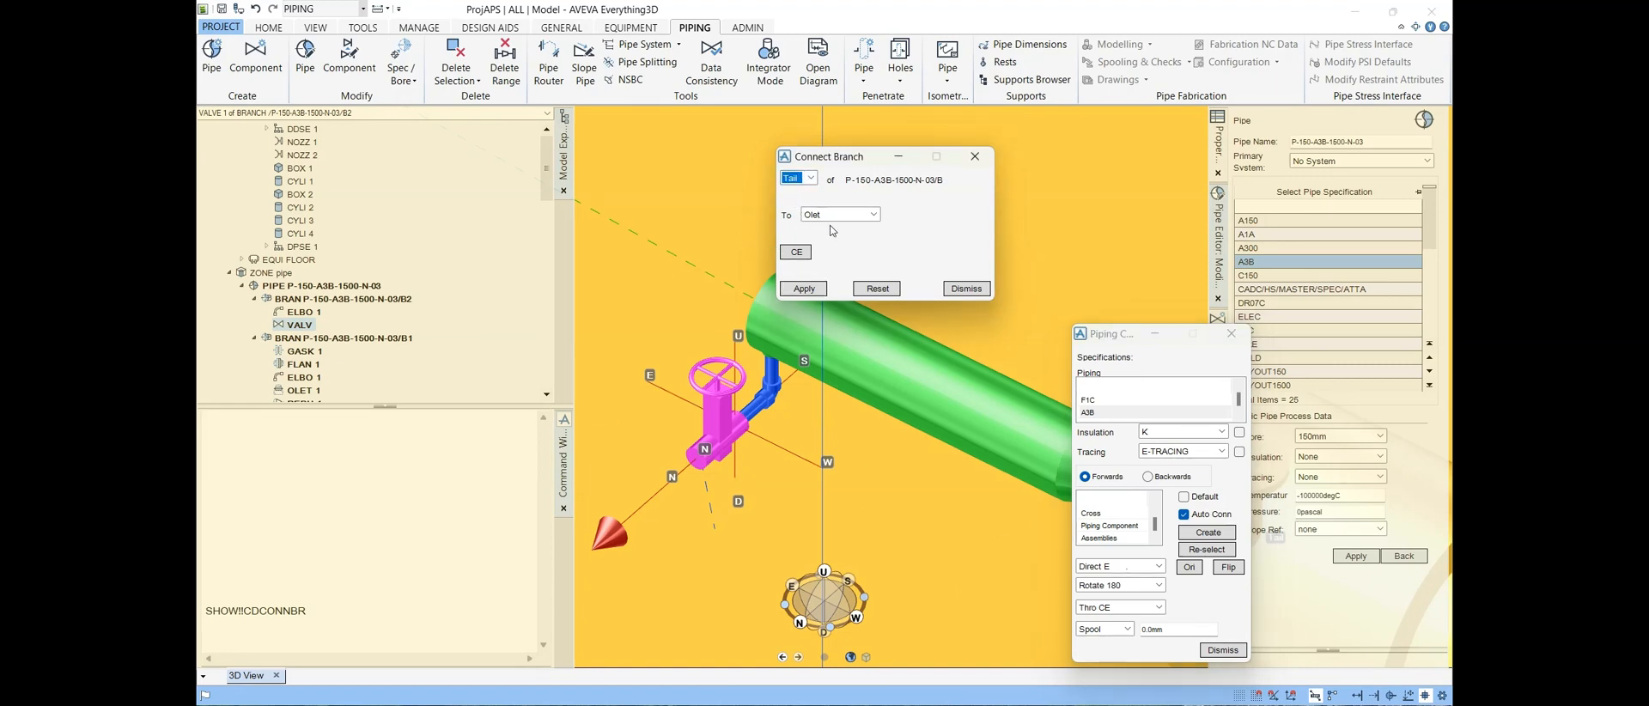
click(873, 214)
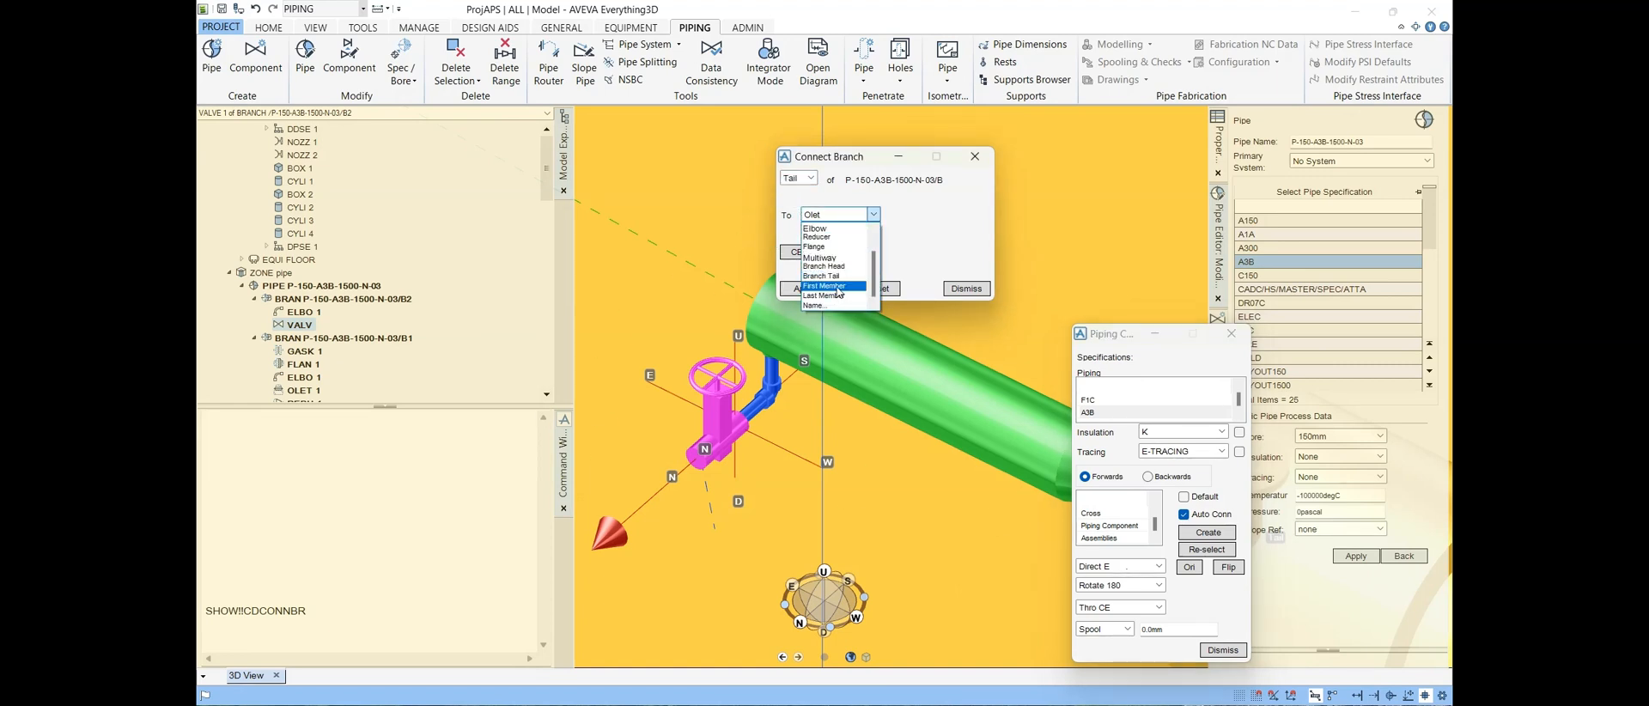
click(834, 295)
click(804, 288)
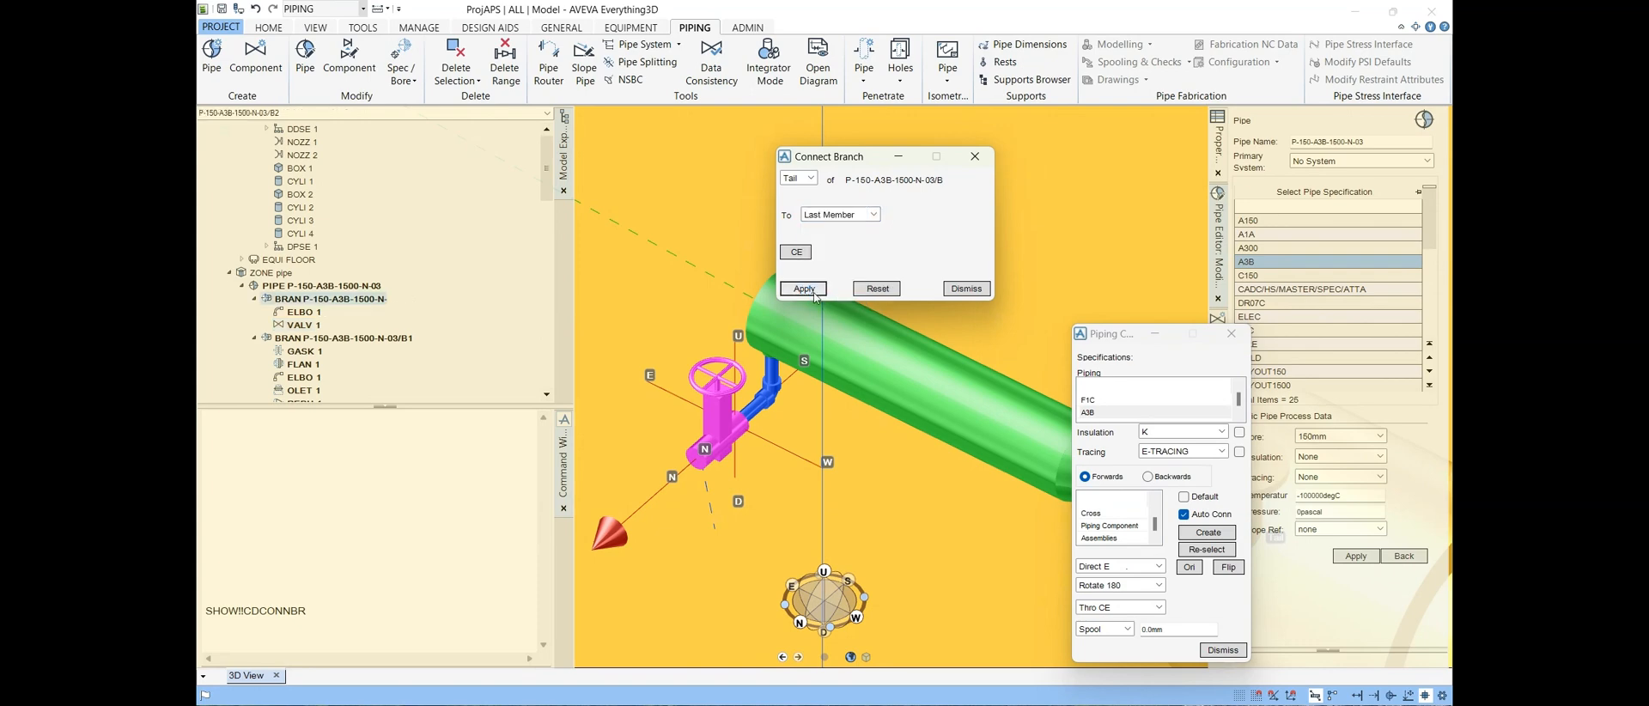
Step: Examine the drain branch relative to the pump and vessel, and close the Connect Branch form
scroll(869, 420, down, 5)
middle_drag(953, 426, 861, 447)
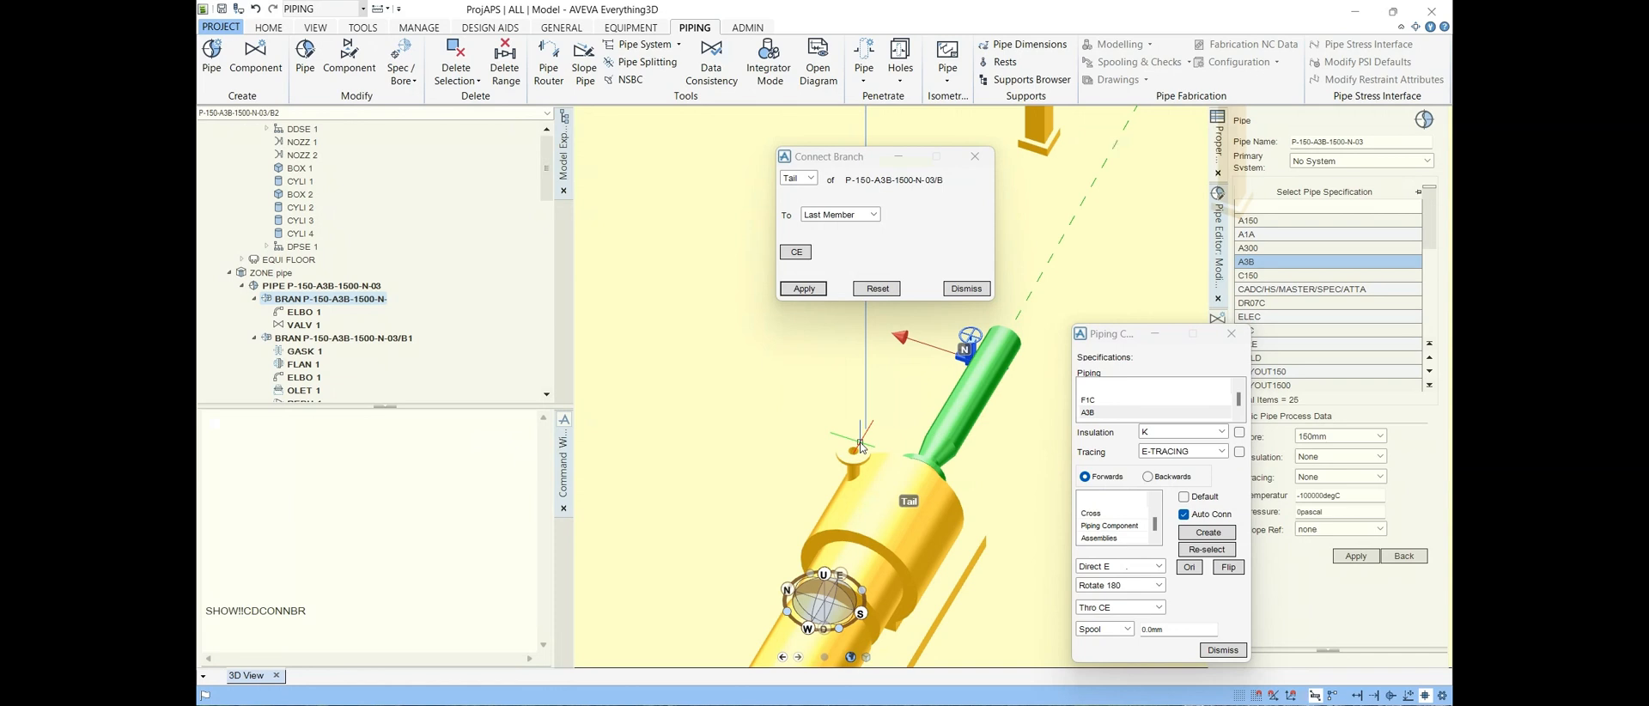
click(862, 446)
key(Return)
middle_drag(860, 442, 1044, 407)
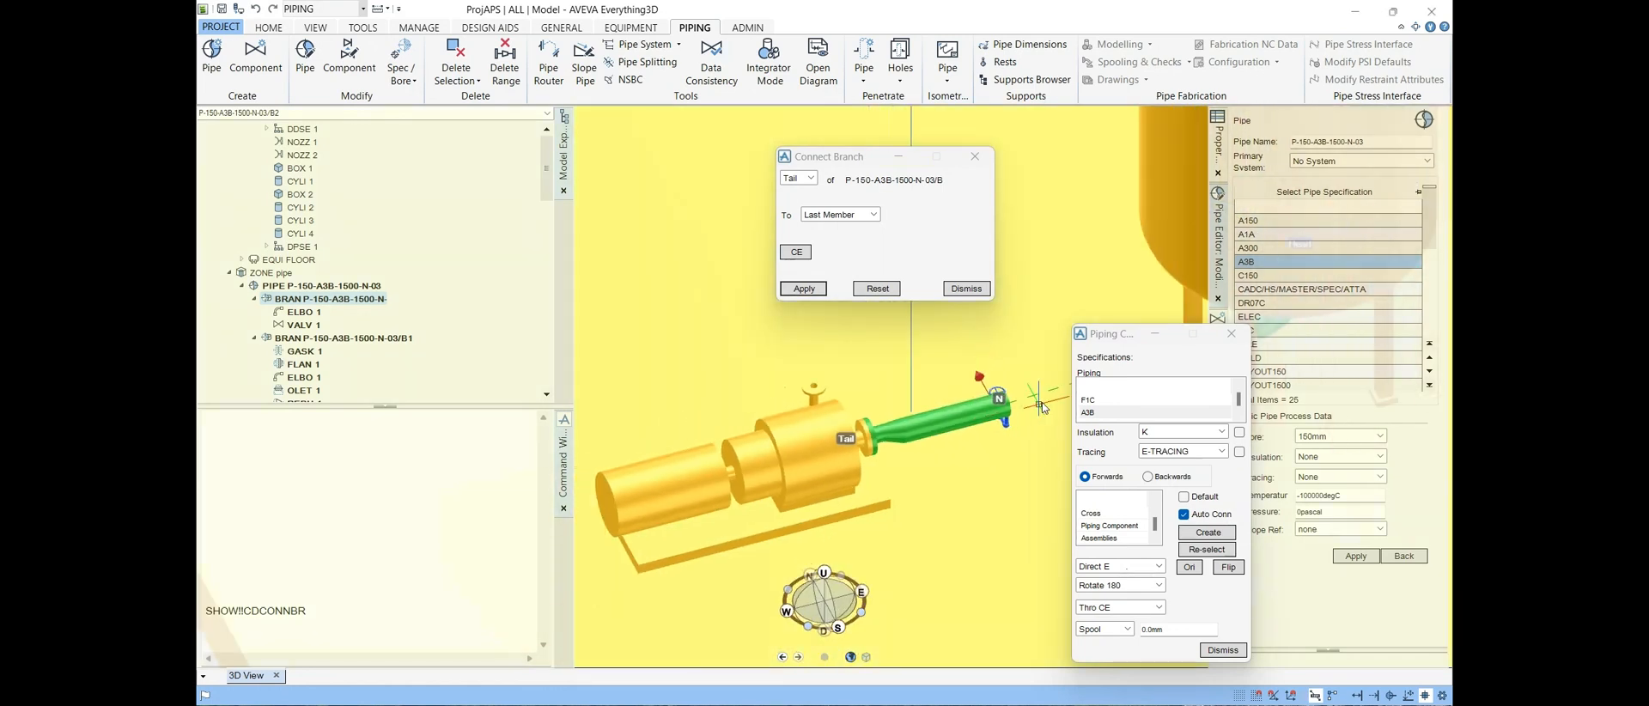
scroll(1042, 407, up, 5)
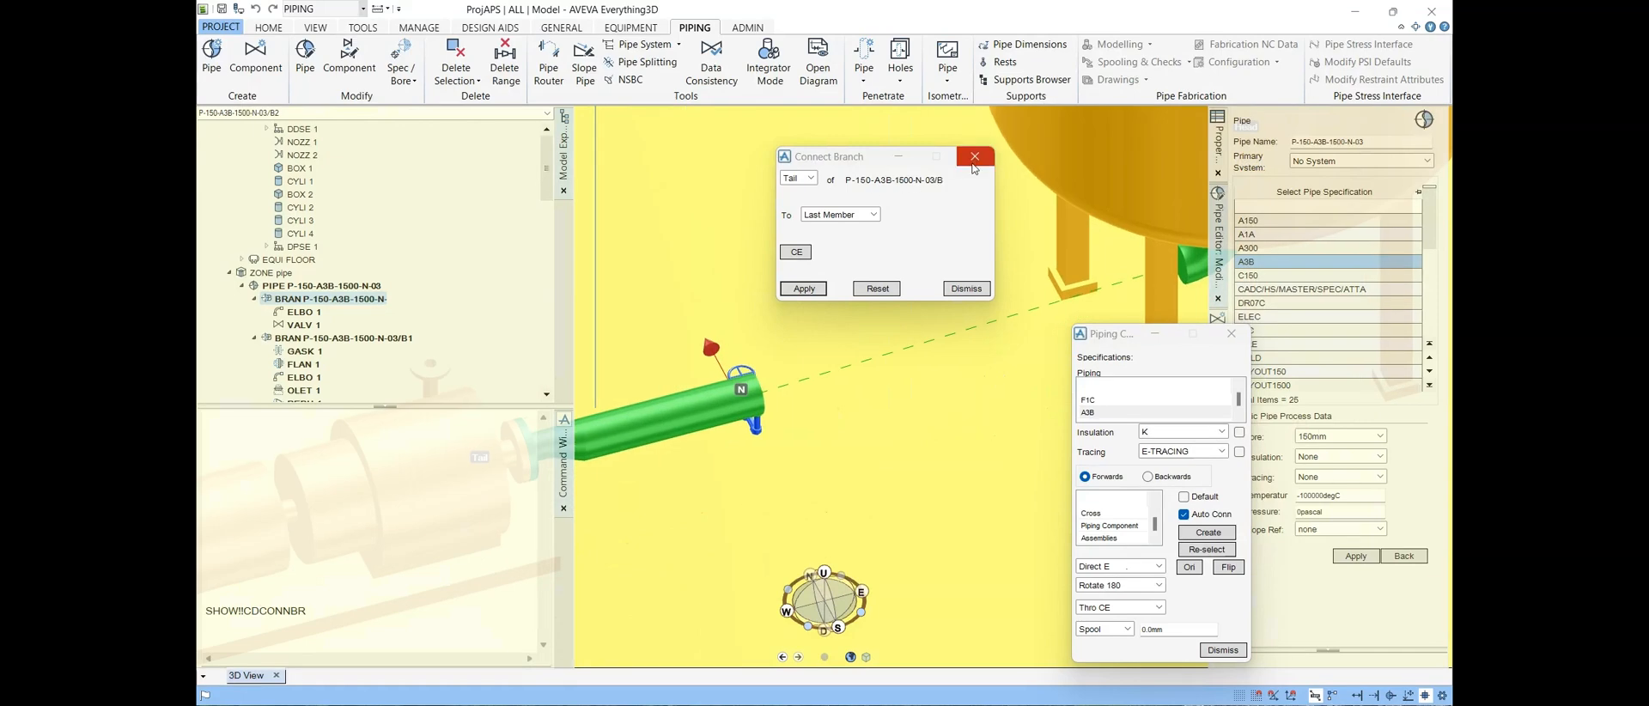
click(974, 160)
Step: Select the olet on the main line and check the pump's suction-side components on the P&ID in the browser
scroll(808, 352, up, 5)
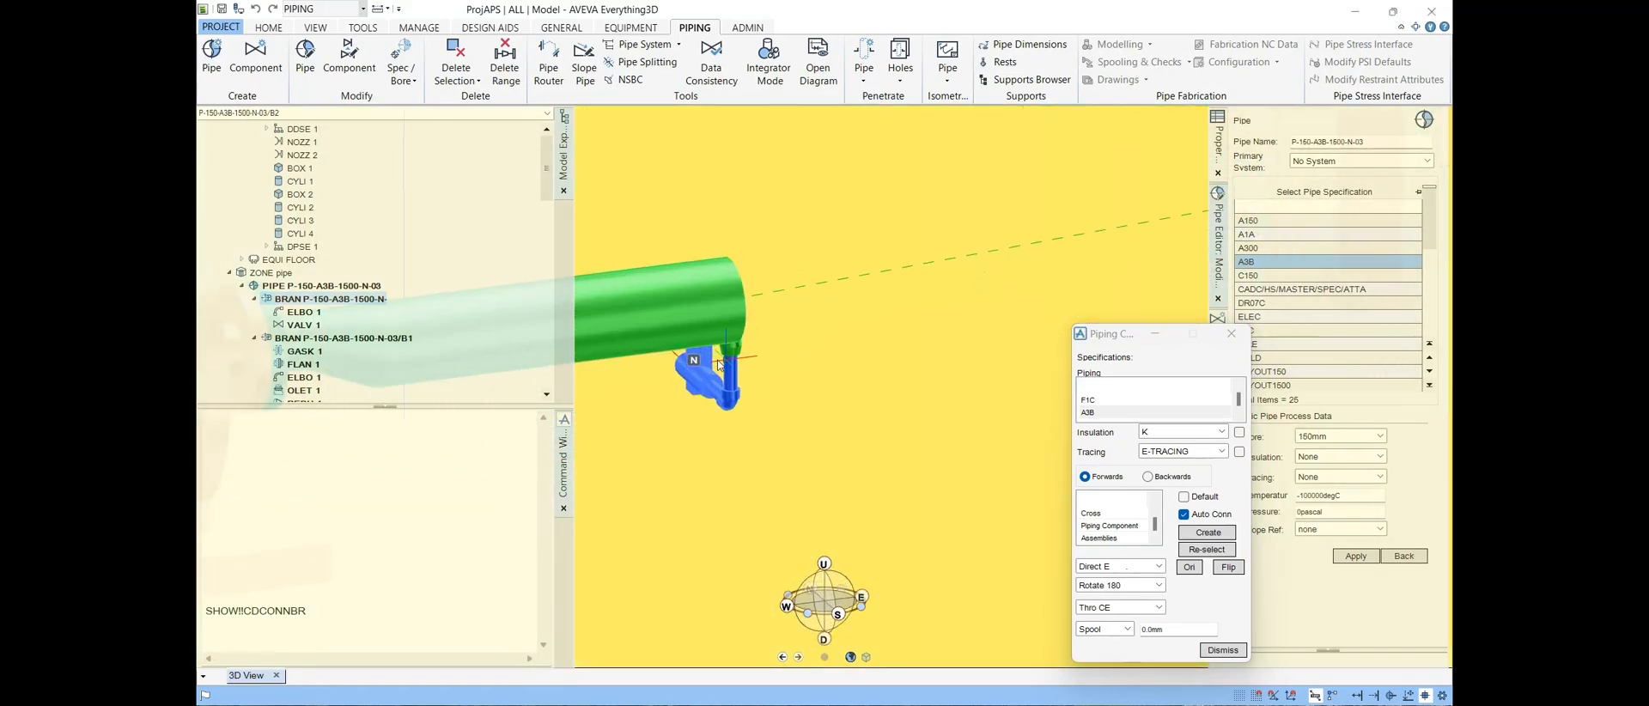
click(719, 365)
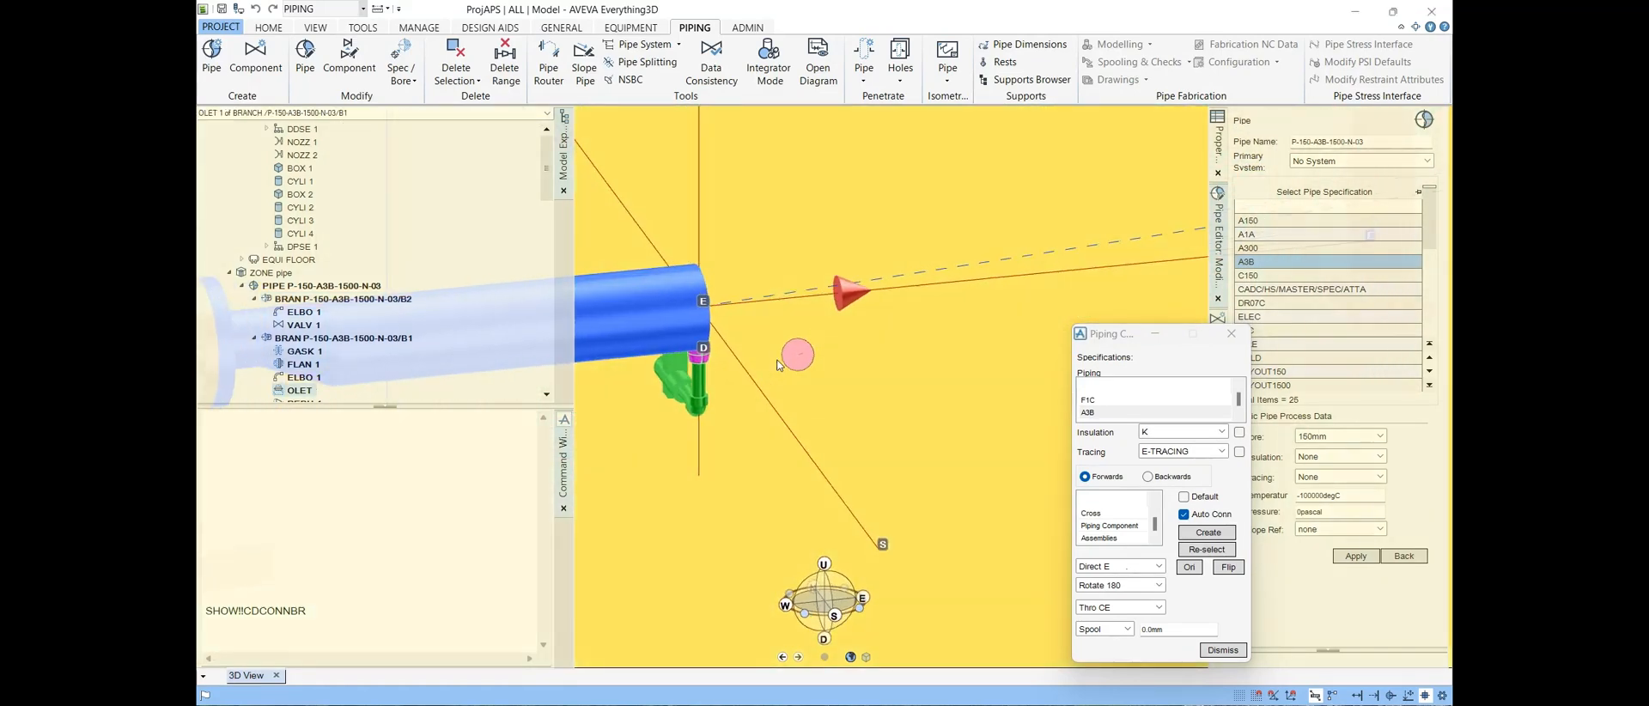
scroll(756, 361, down, 5)
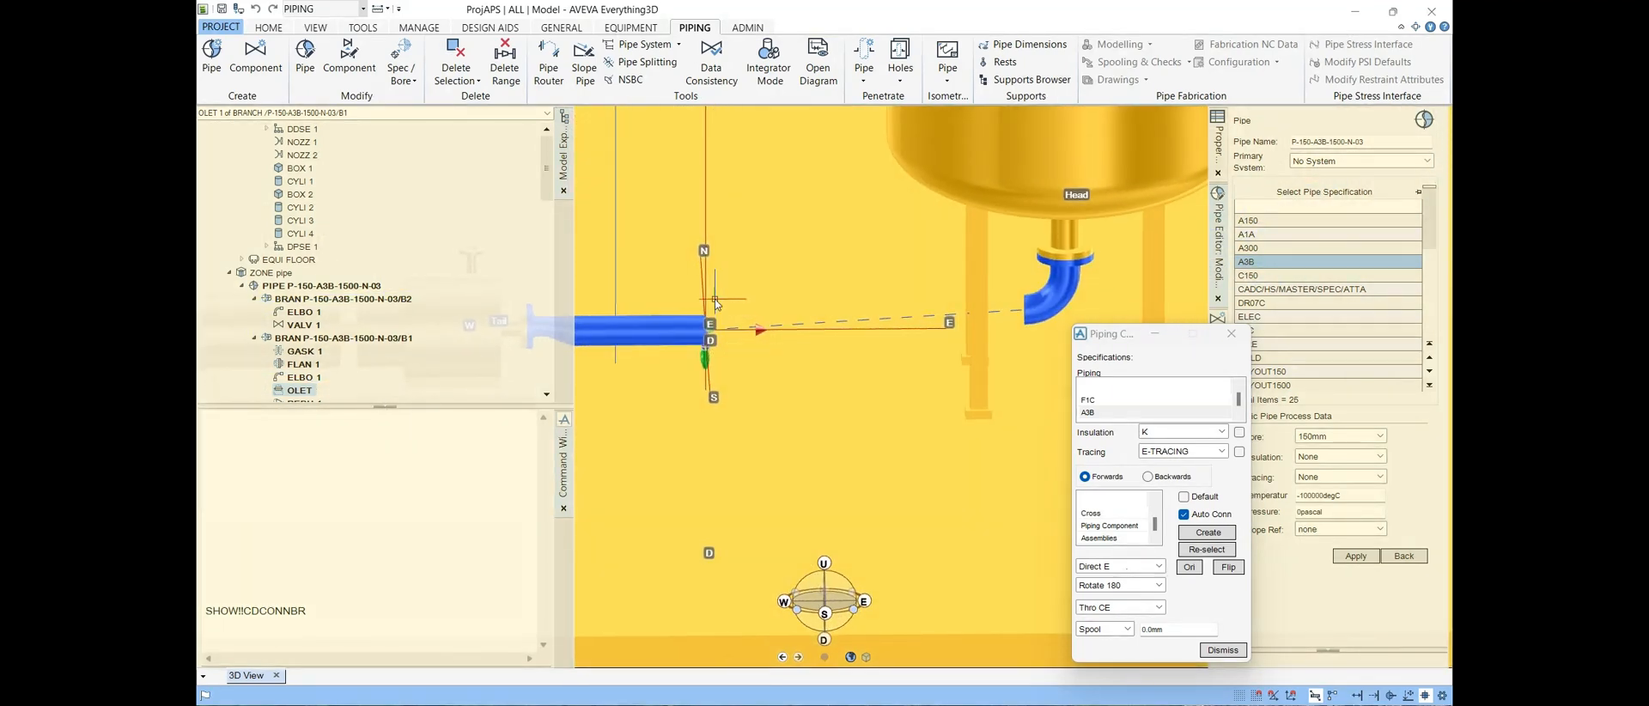
scroll(715, 299, up, 3)
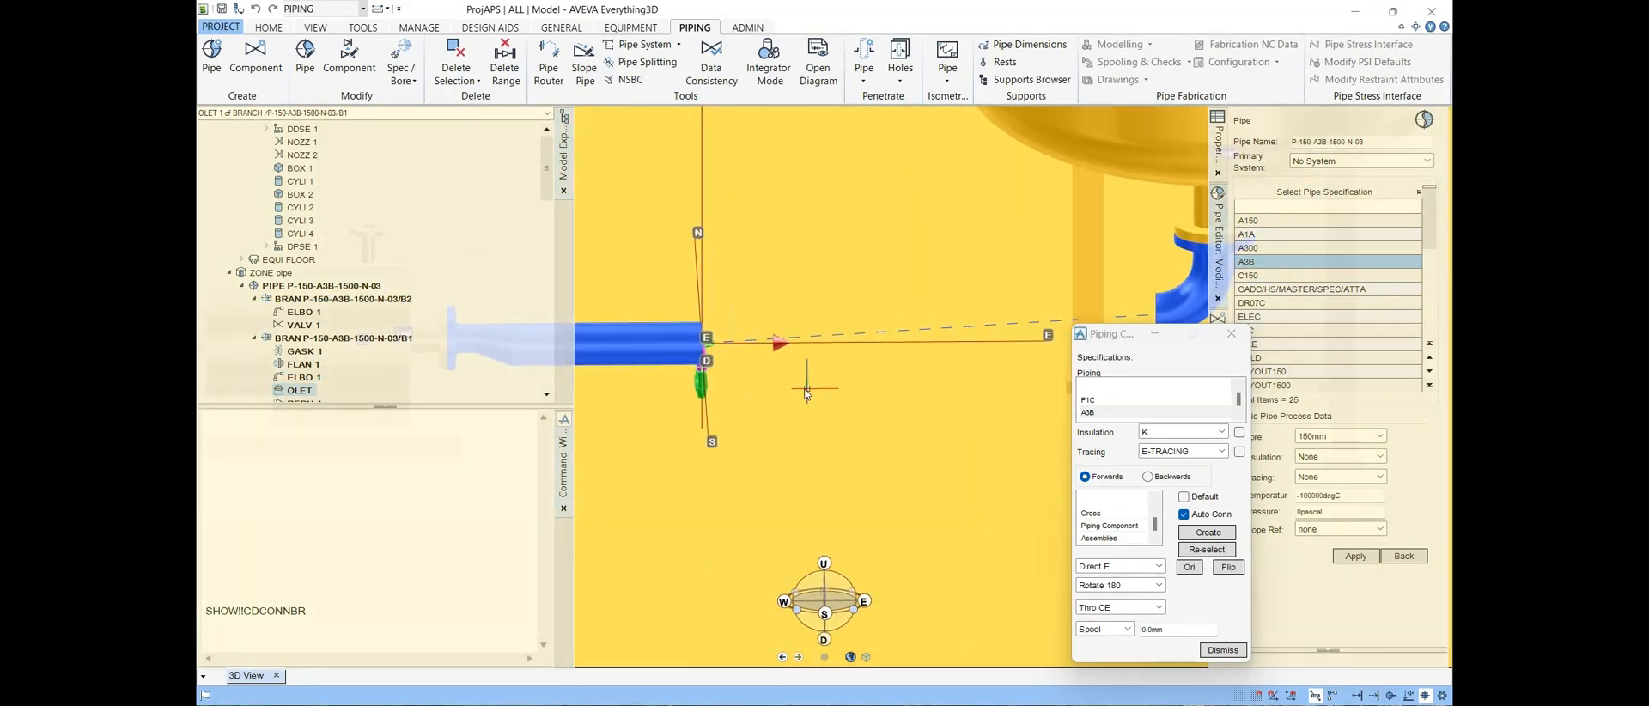
scroll(806, 395, down, 2)
scroll(347, 378, down, 1)
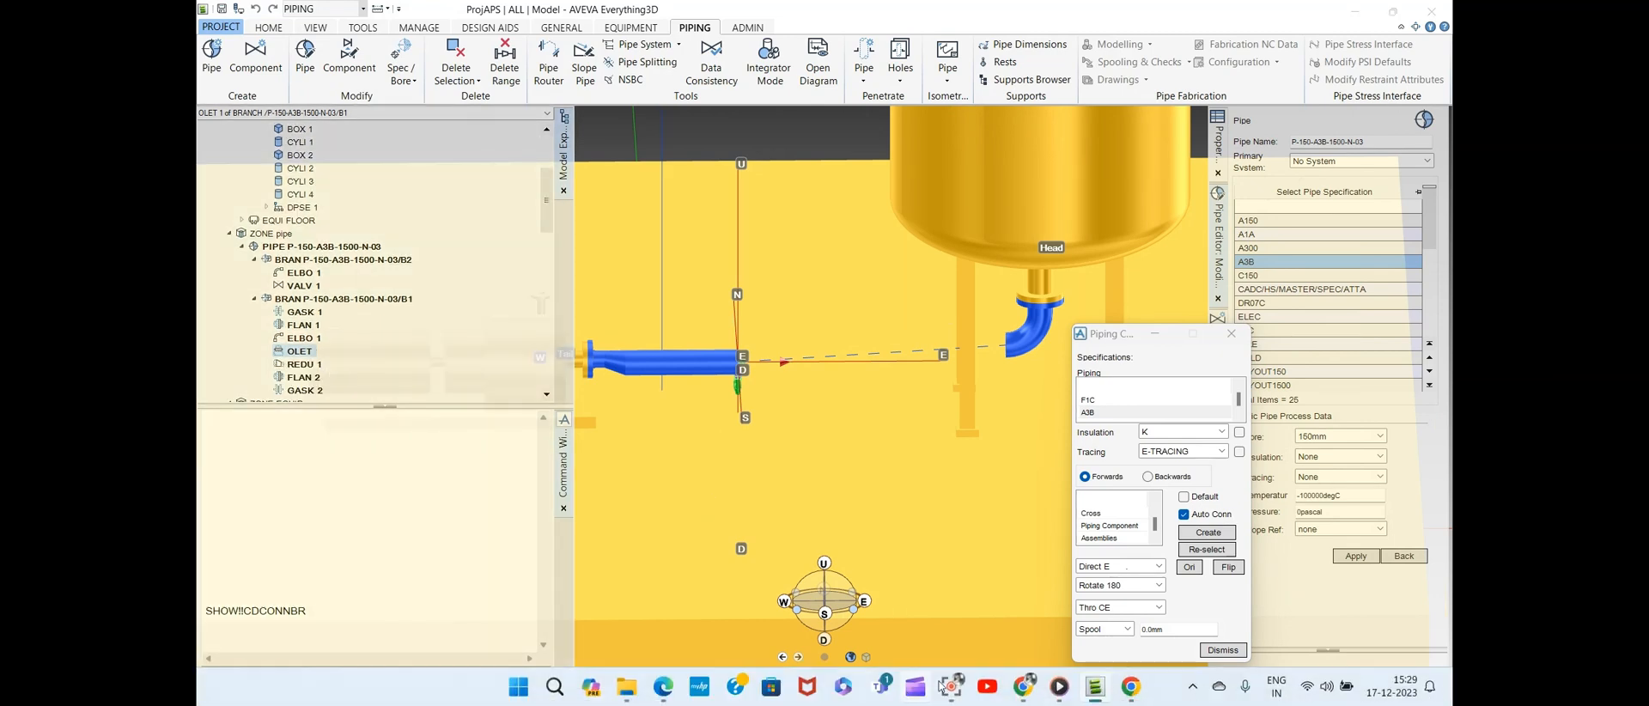
click(1024, 689)
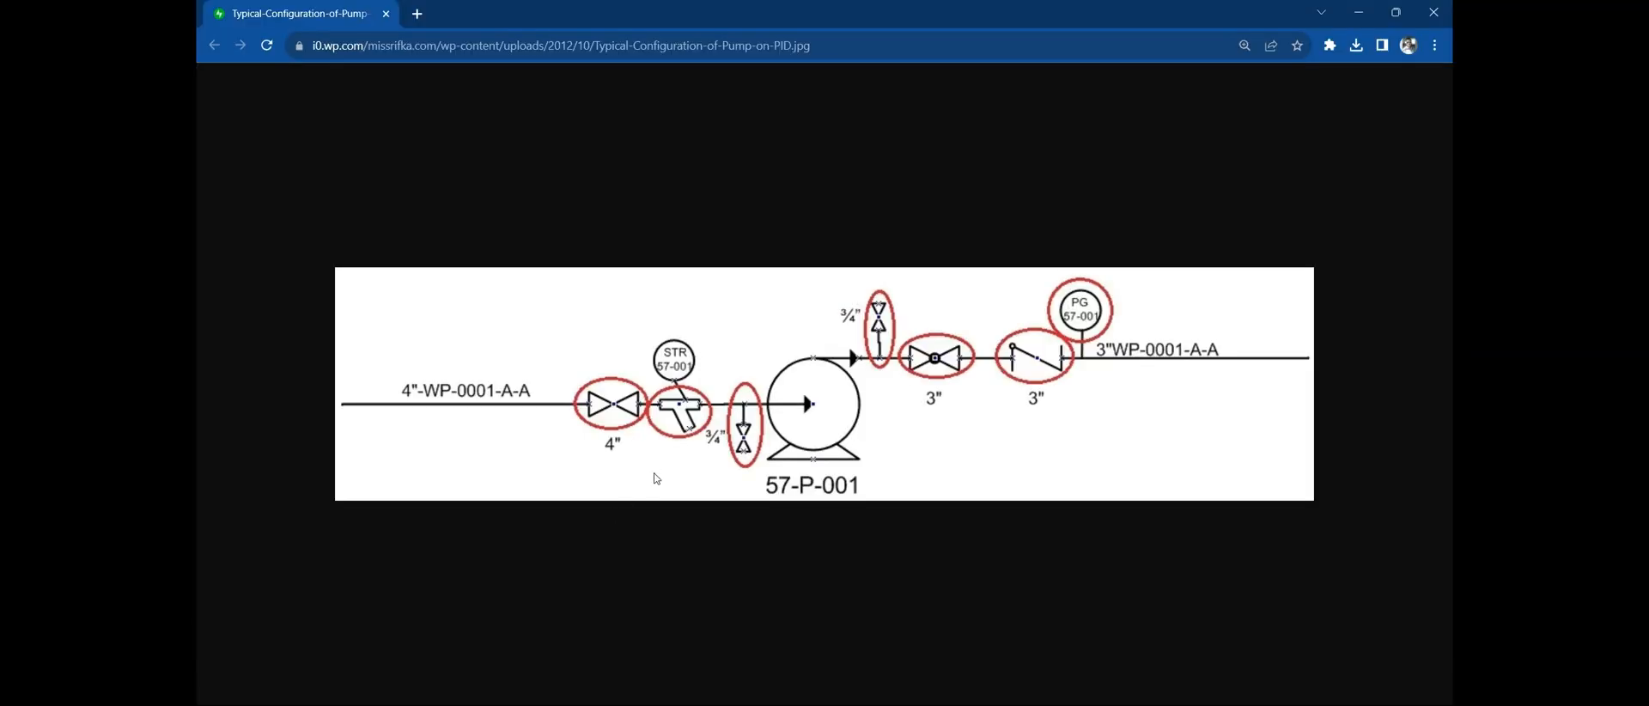
click(1359, 14)
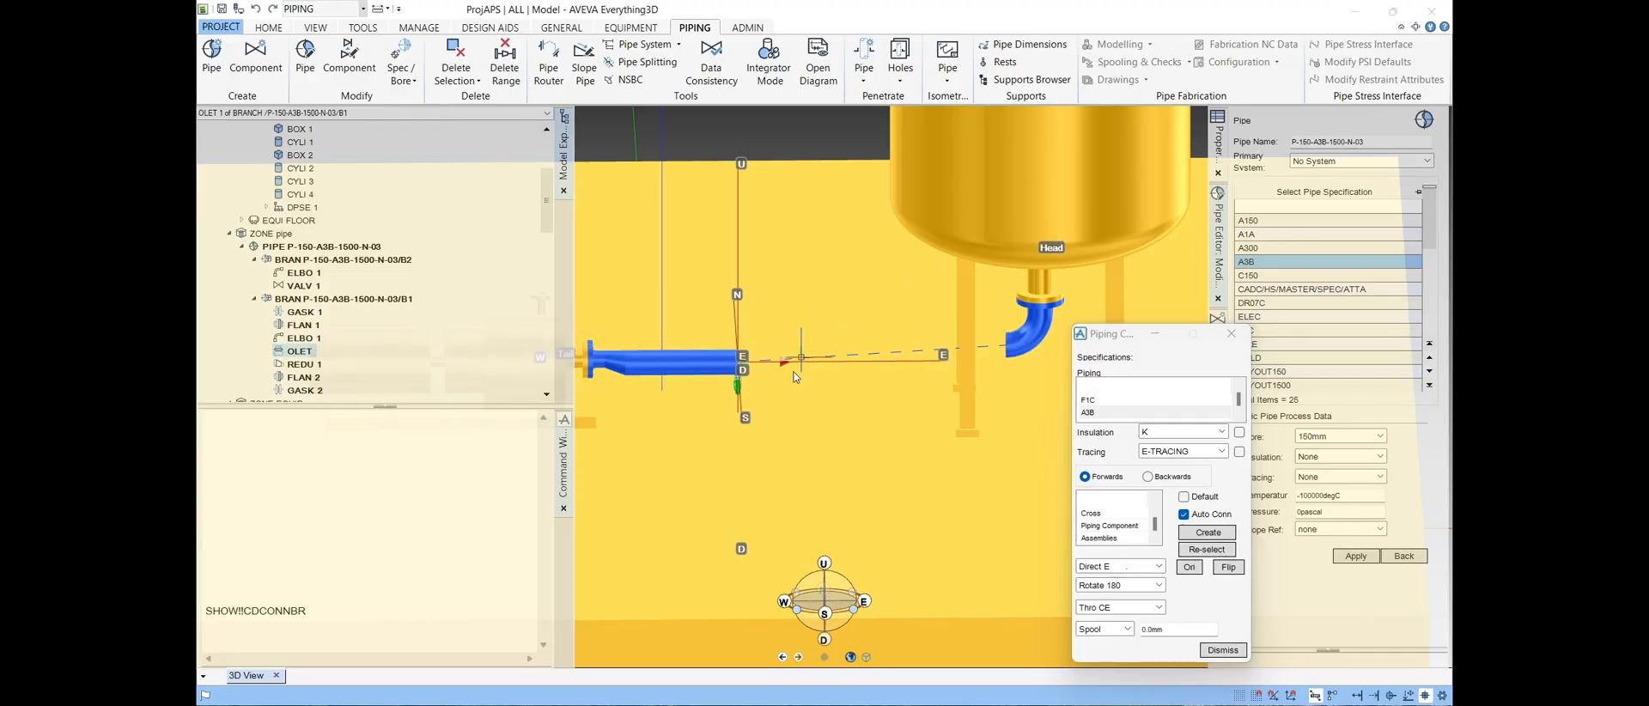
Step: Try to create a WN flange from spec A3B on branch B1, routing forwards from the olet
scroll(761, 403, up, 3)
click(1115, 526)
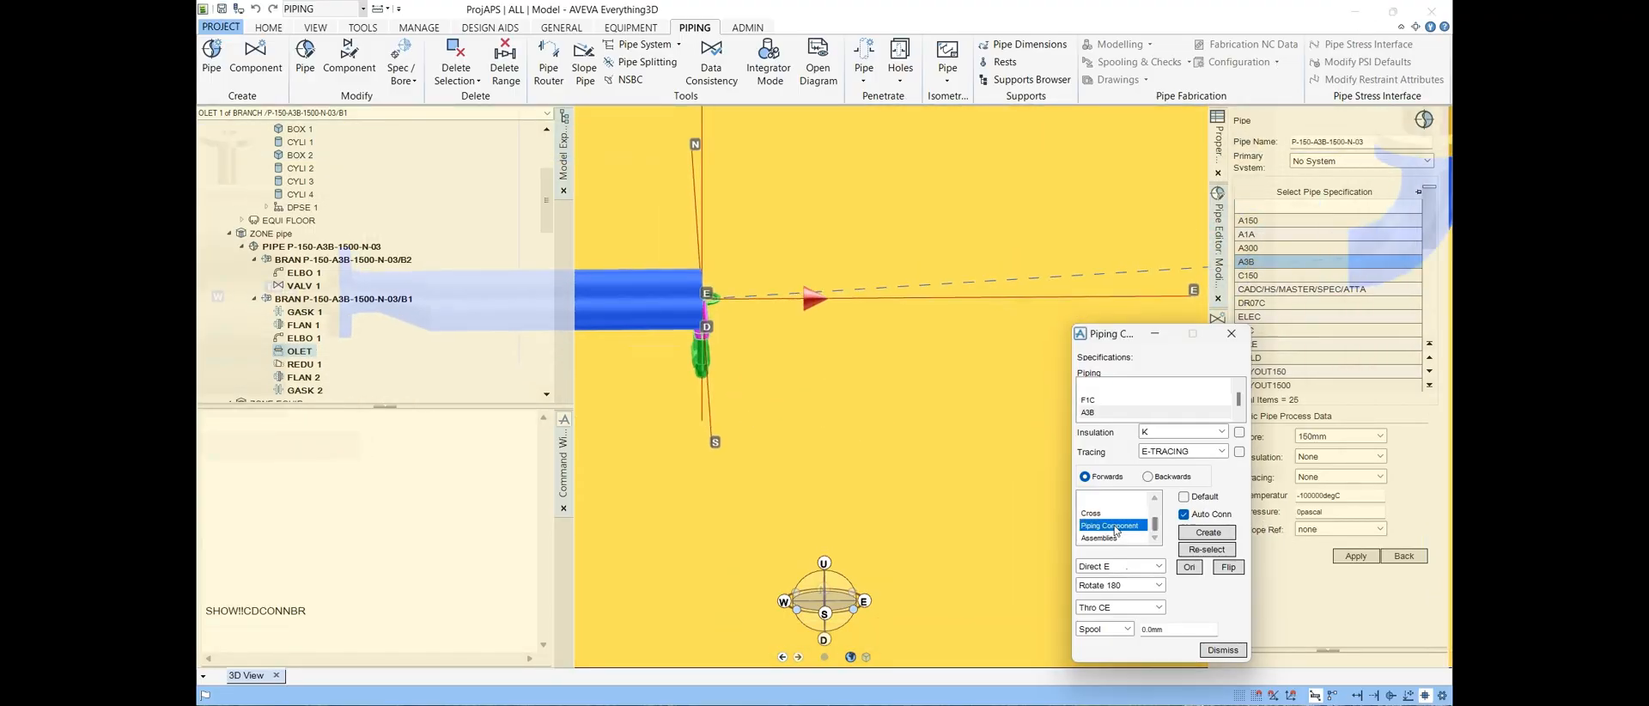
double_click(1115, 526)
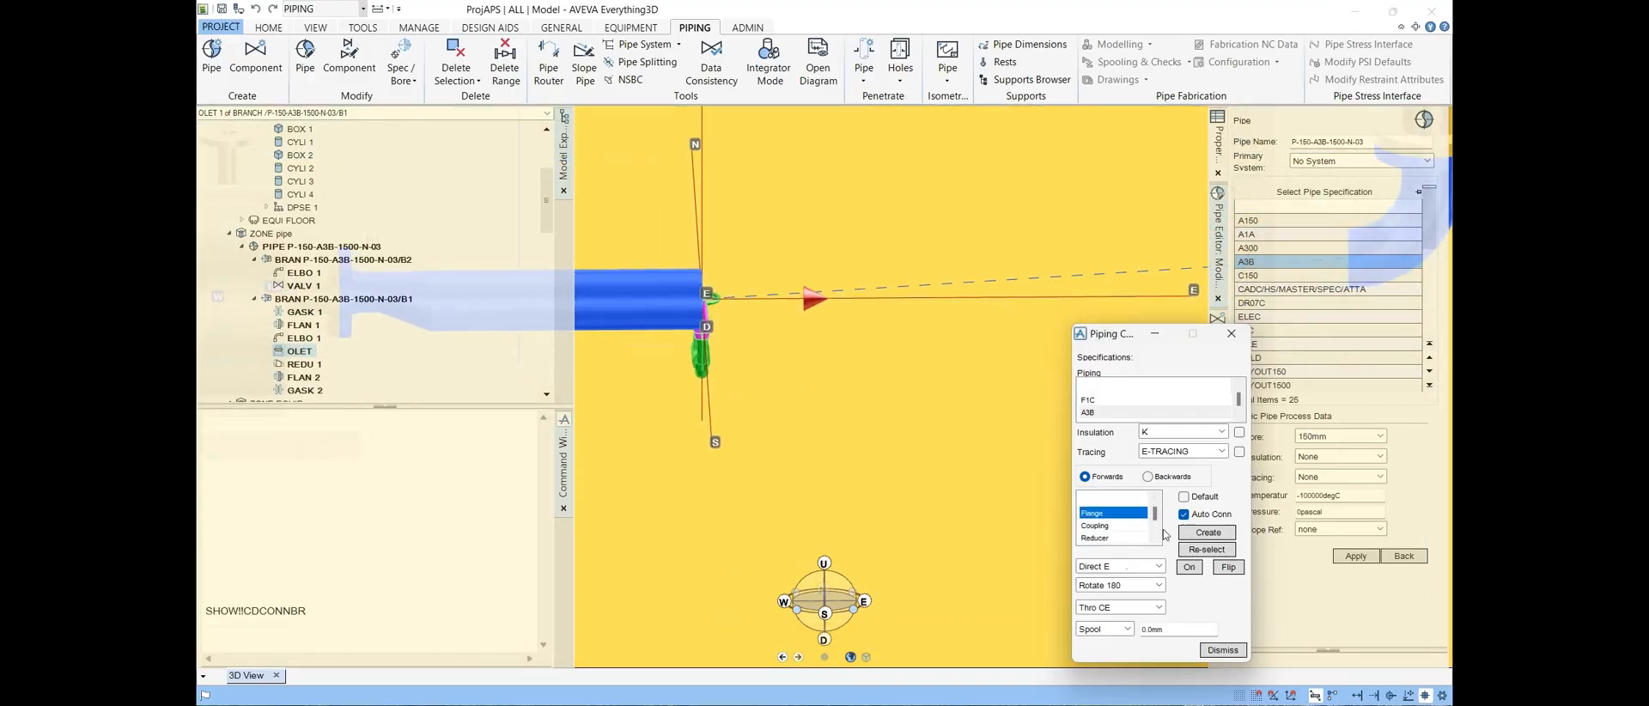
click(1193, 535)
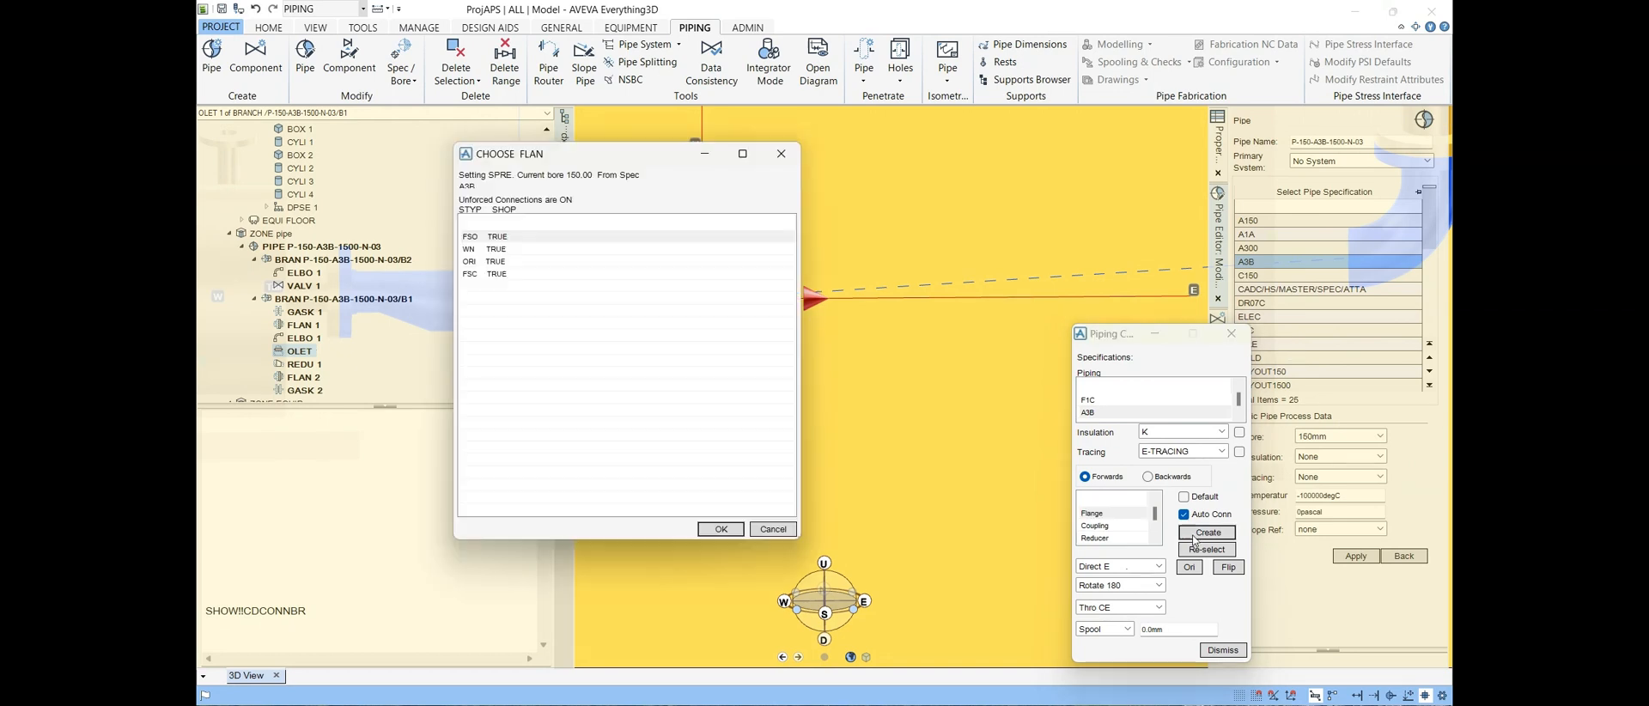
click(523, 244)
click(730, 528)
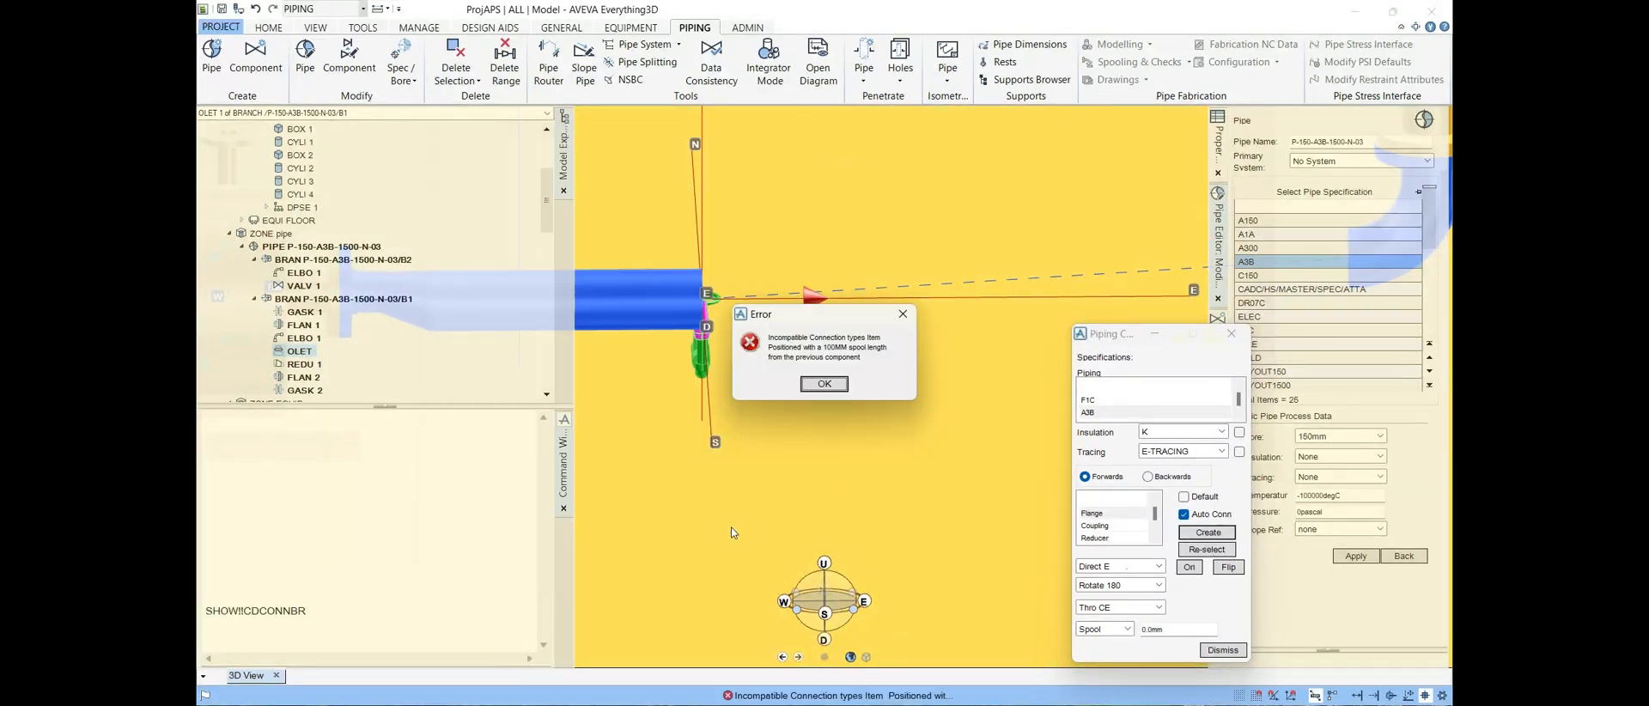
click(824, 384)
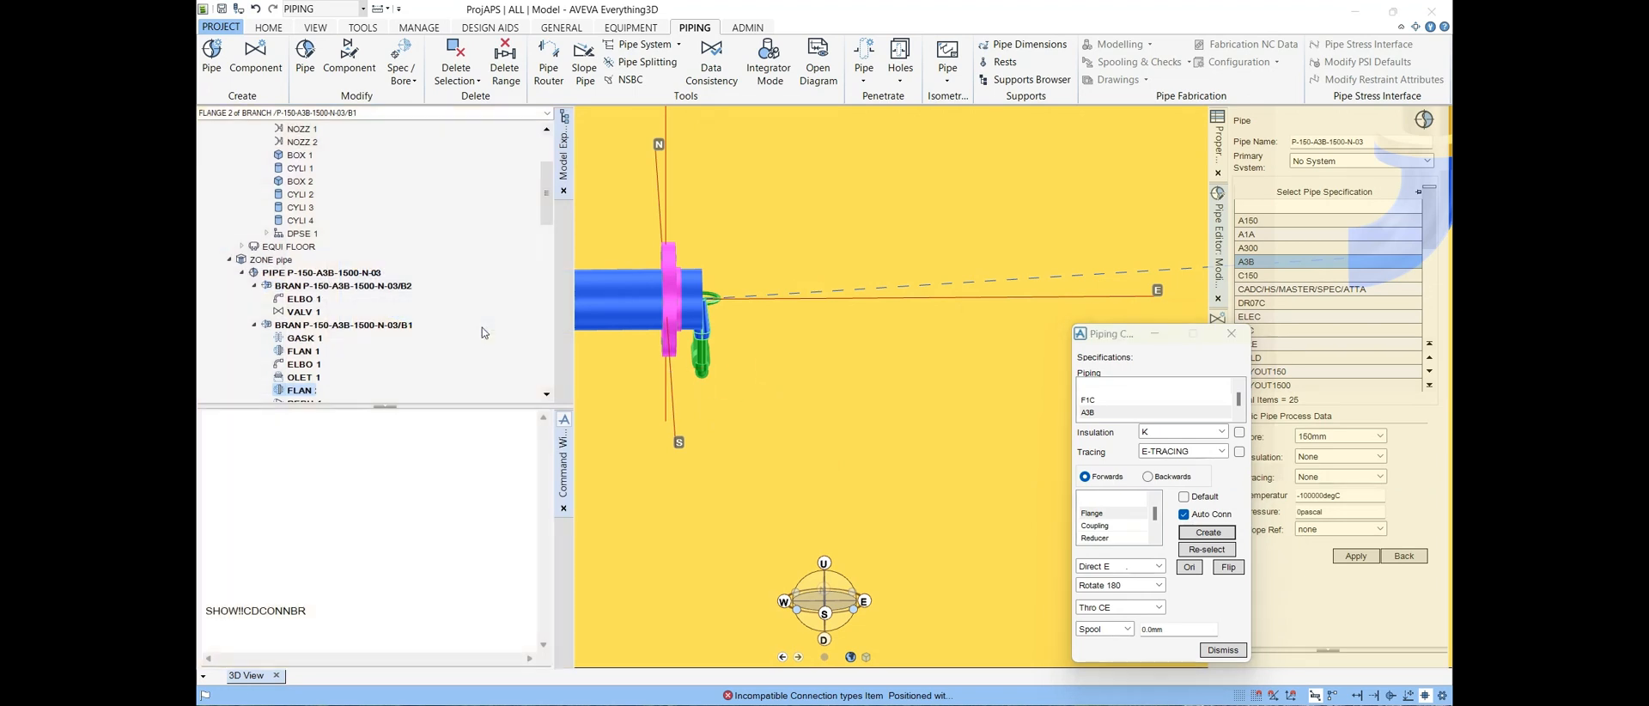
Step: Delete the flange placed between the olet and the reducer on branch B1
scroll(482, 328, down, 2)
click(313, 340)
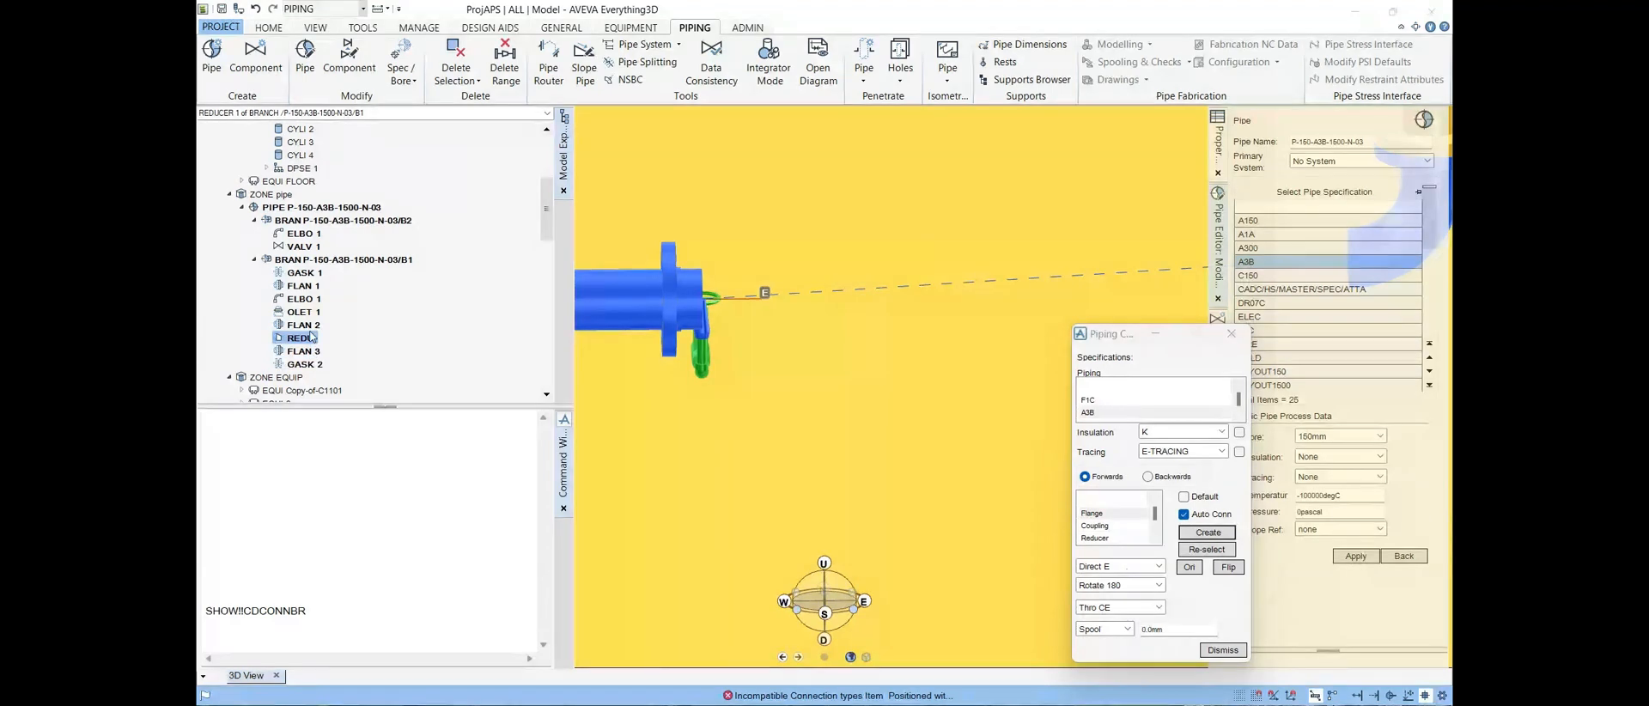
click(311, 326)
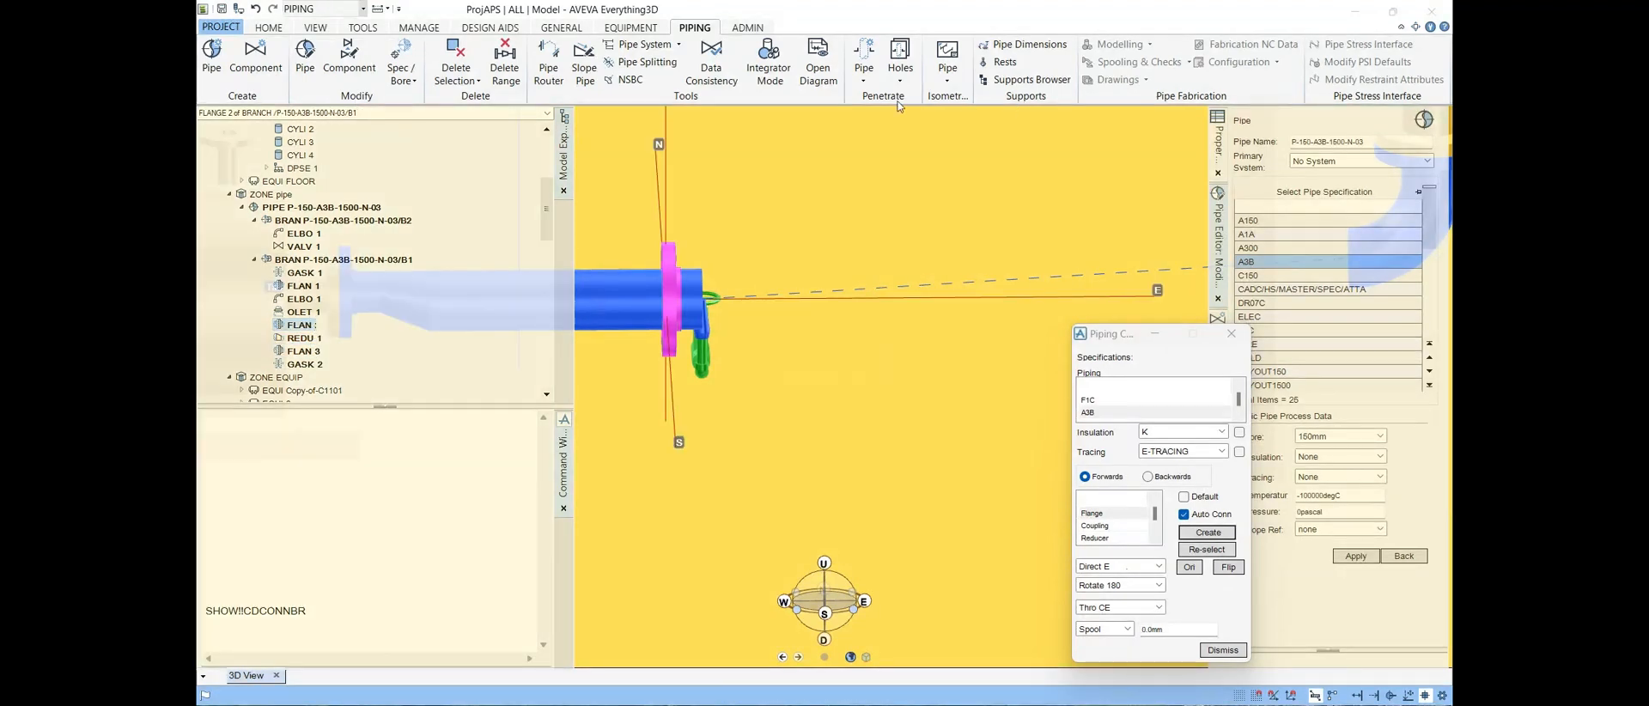
right_click(302, 333)
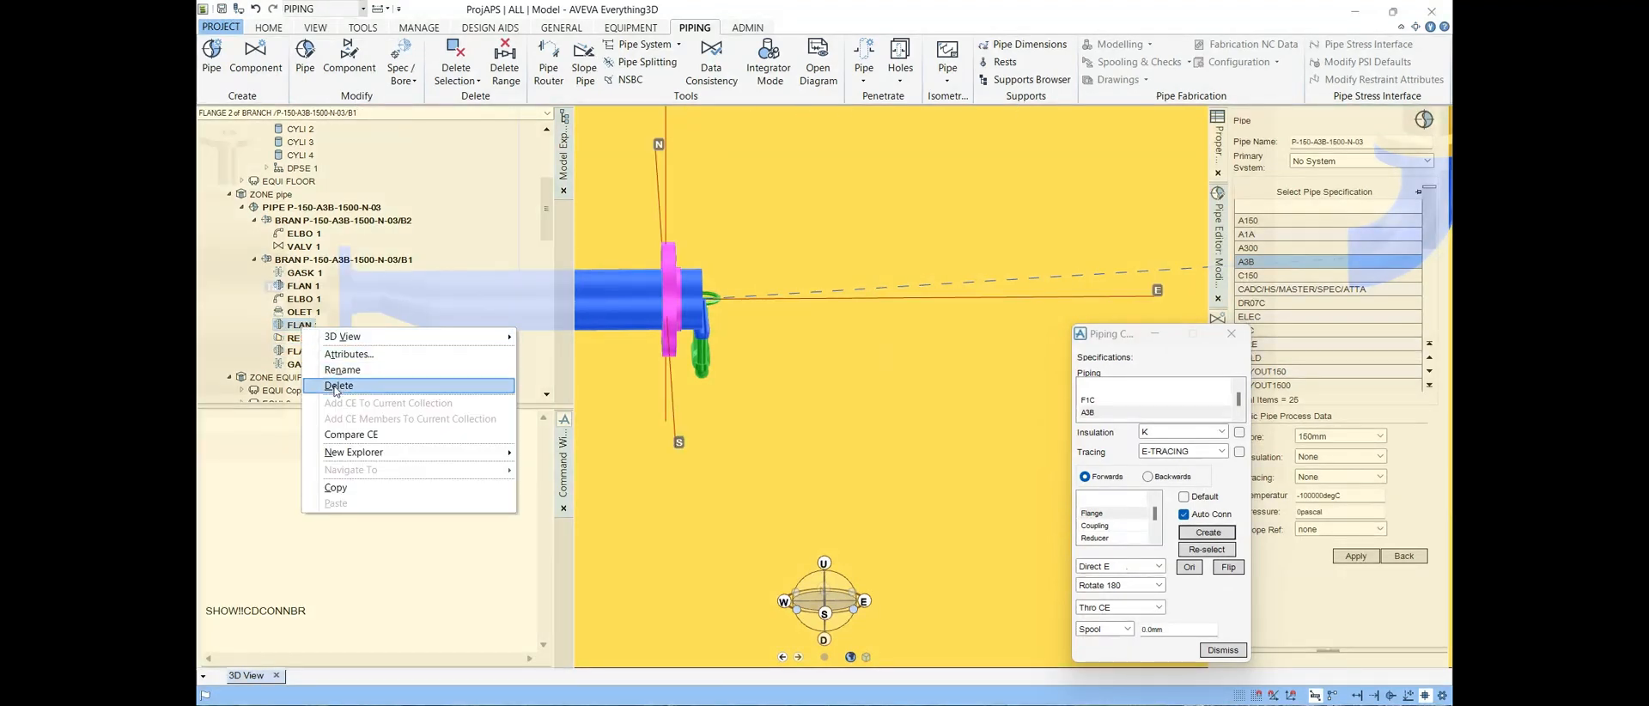
click(335, 389)
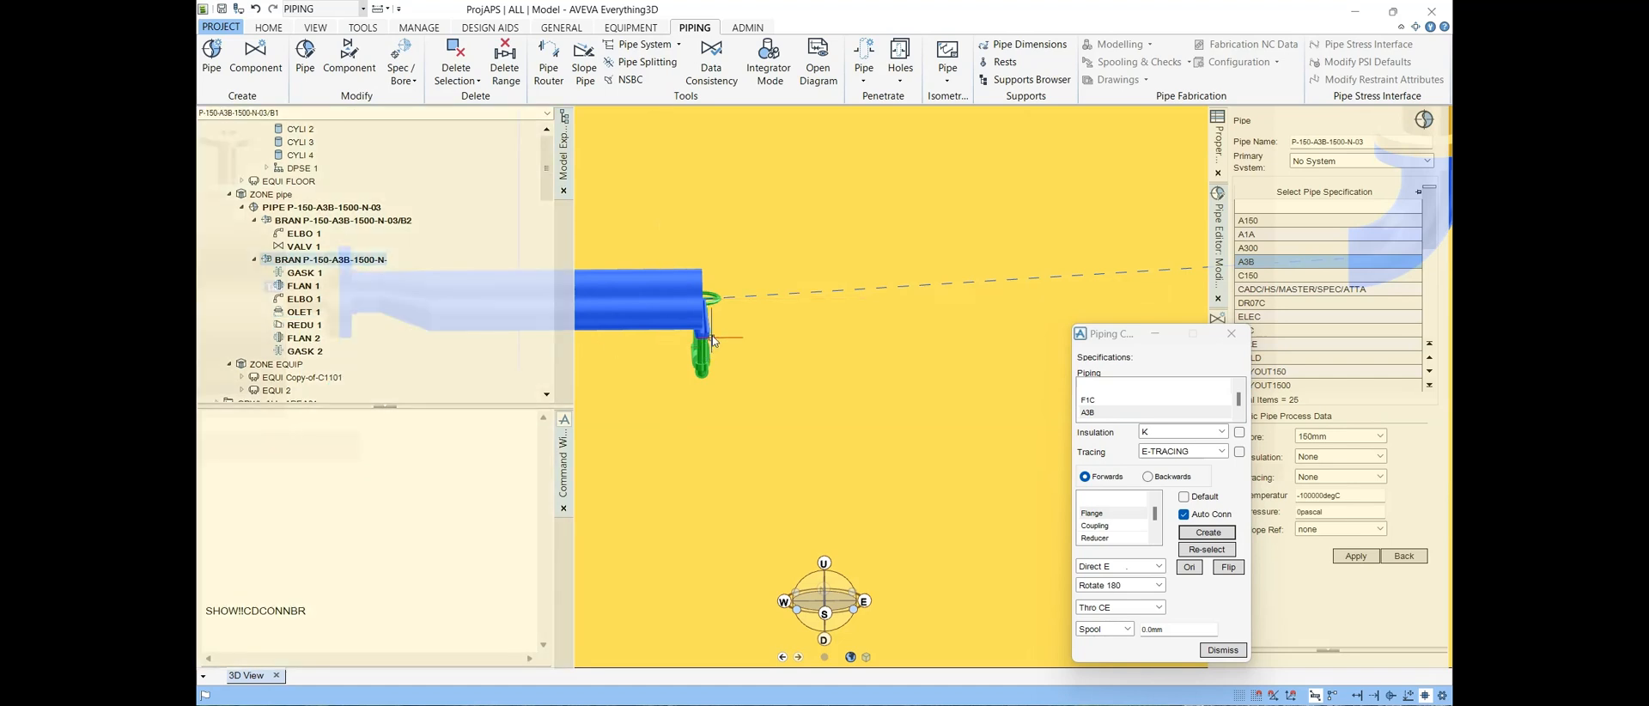
Step: Create a WN flange from spec A3B on branch B1, routing backwards from the olet, and accept the connection warning
click(709, 337)
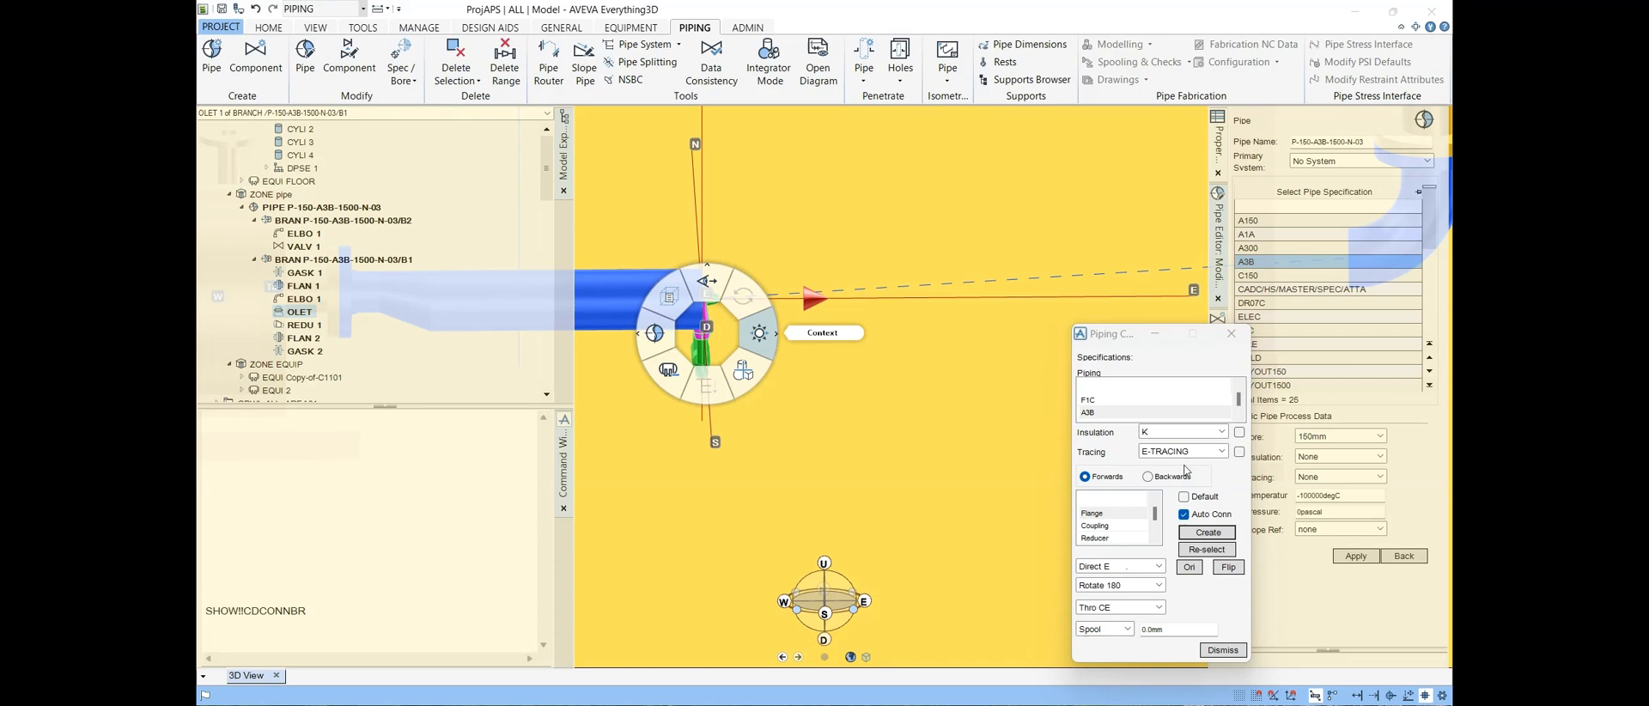
click(1153, 477)
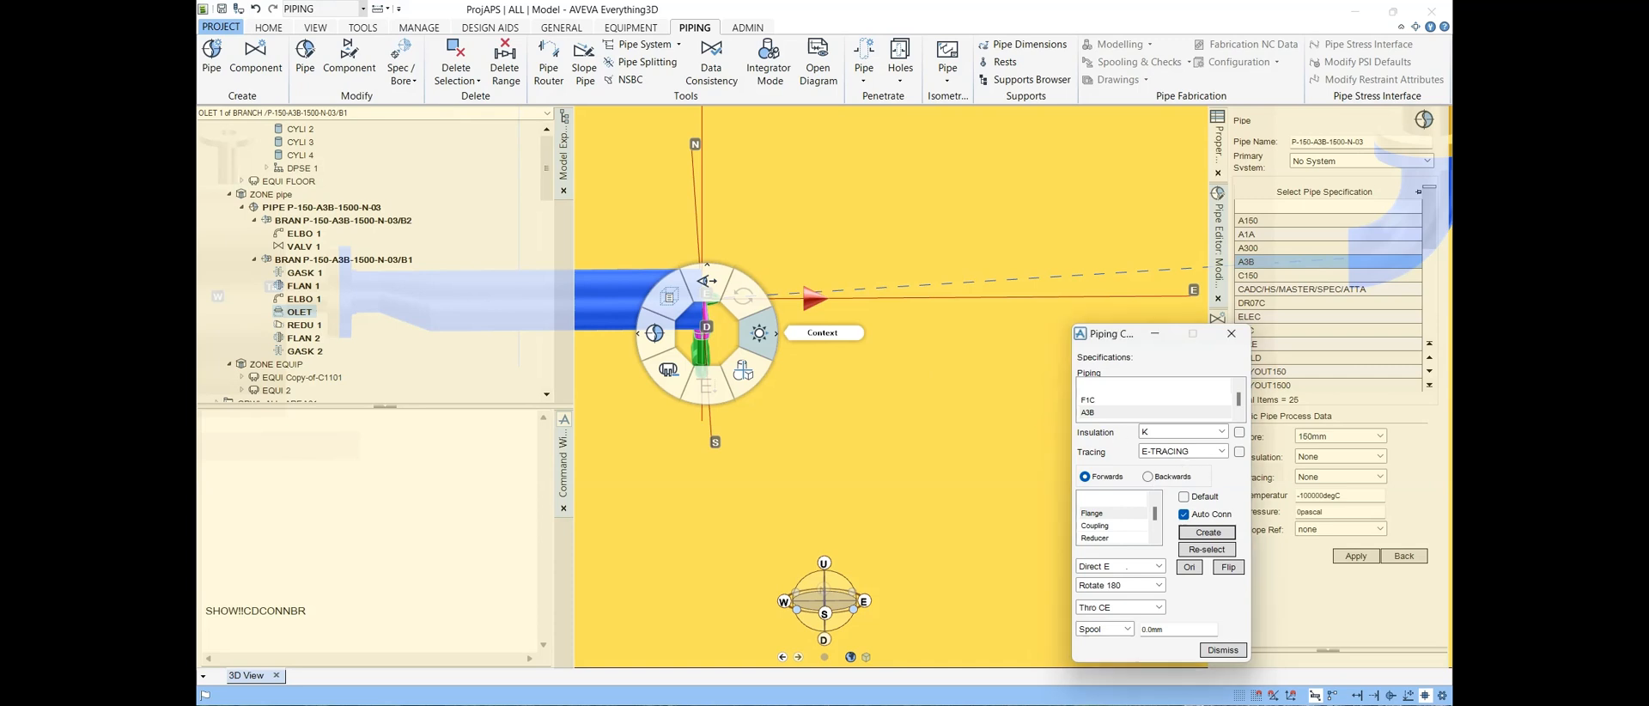
click(1148, 477)
click(1108, 527)
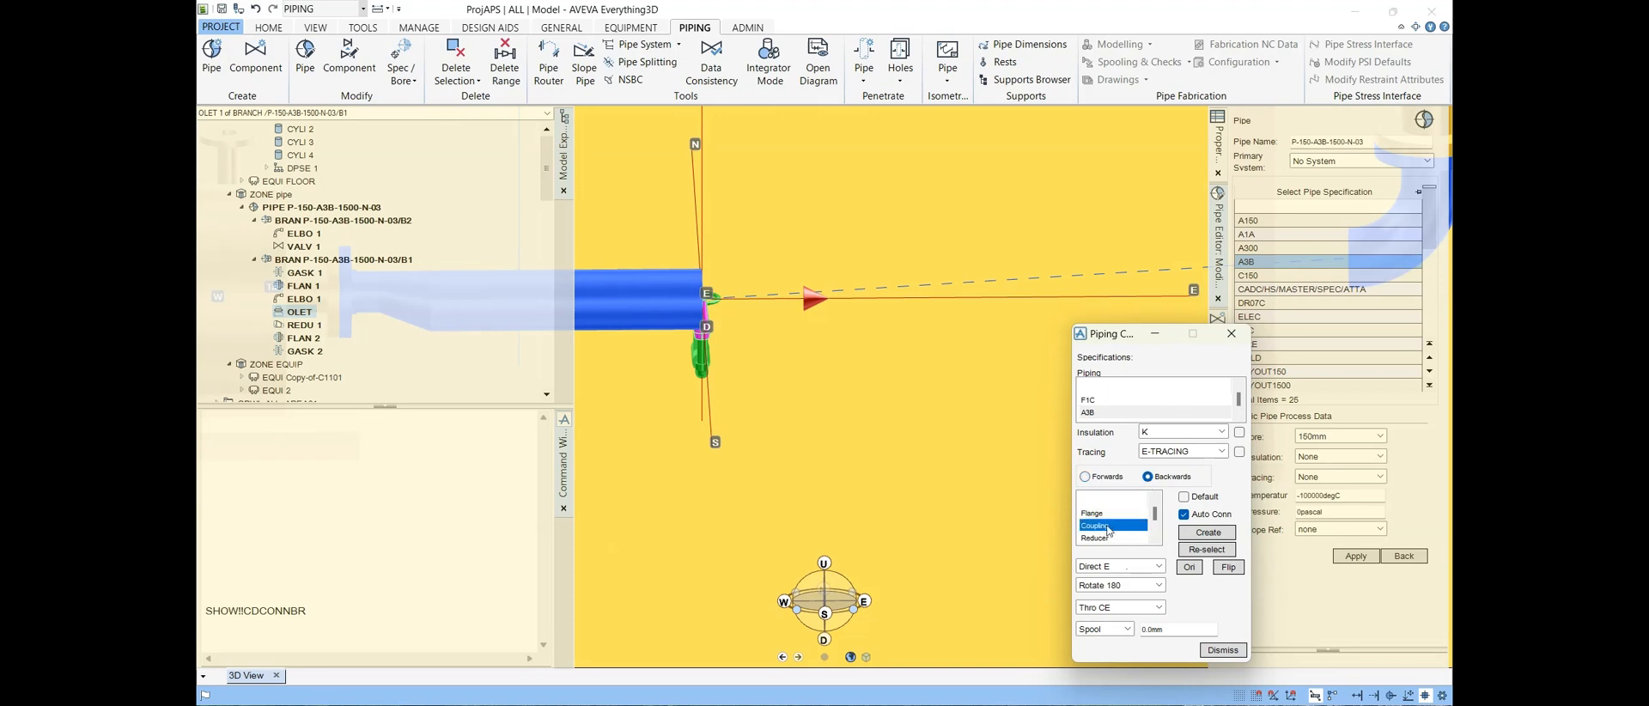
click(1106, 514)
click(1219, 533)
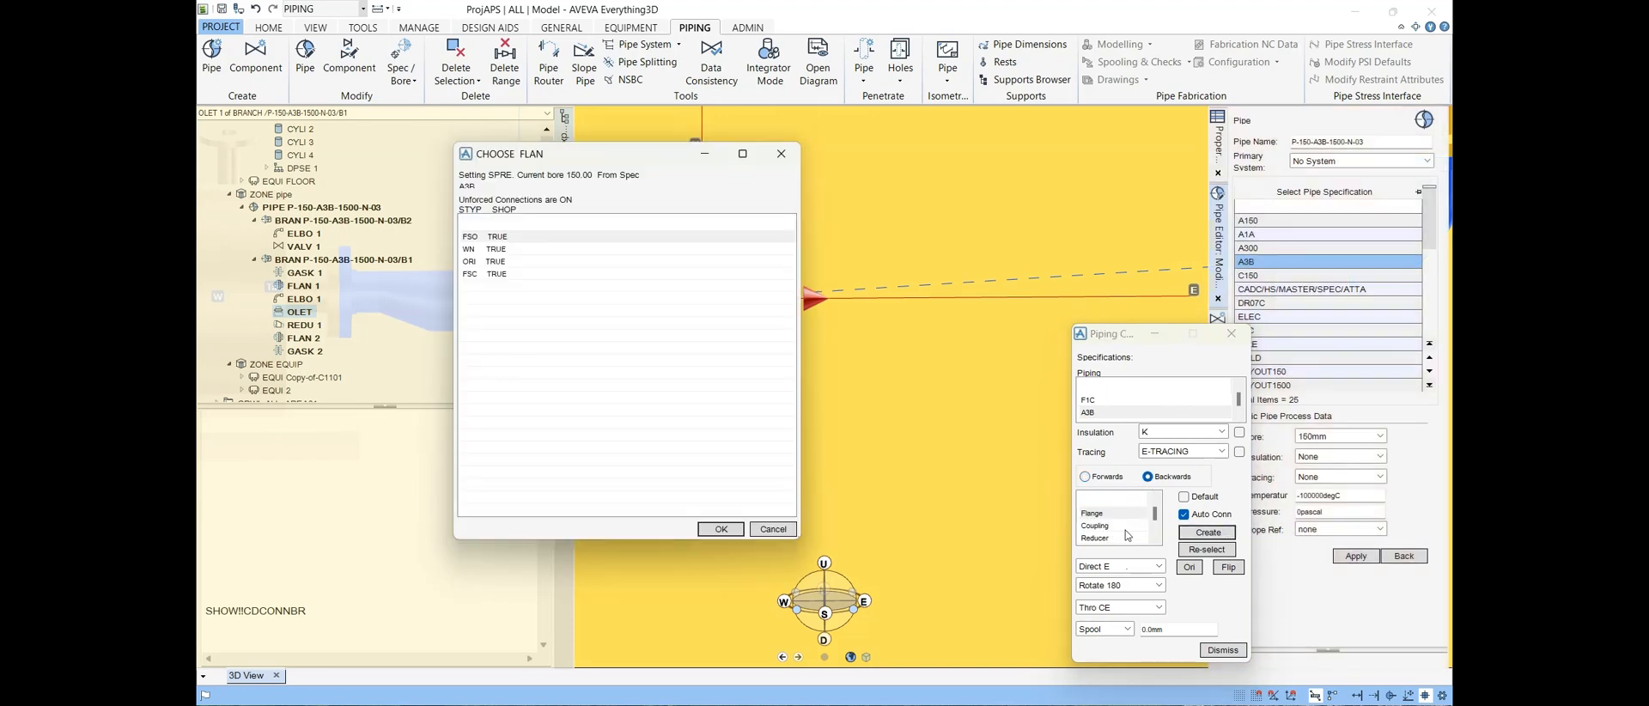
click(482, 249)
click(720, 529)
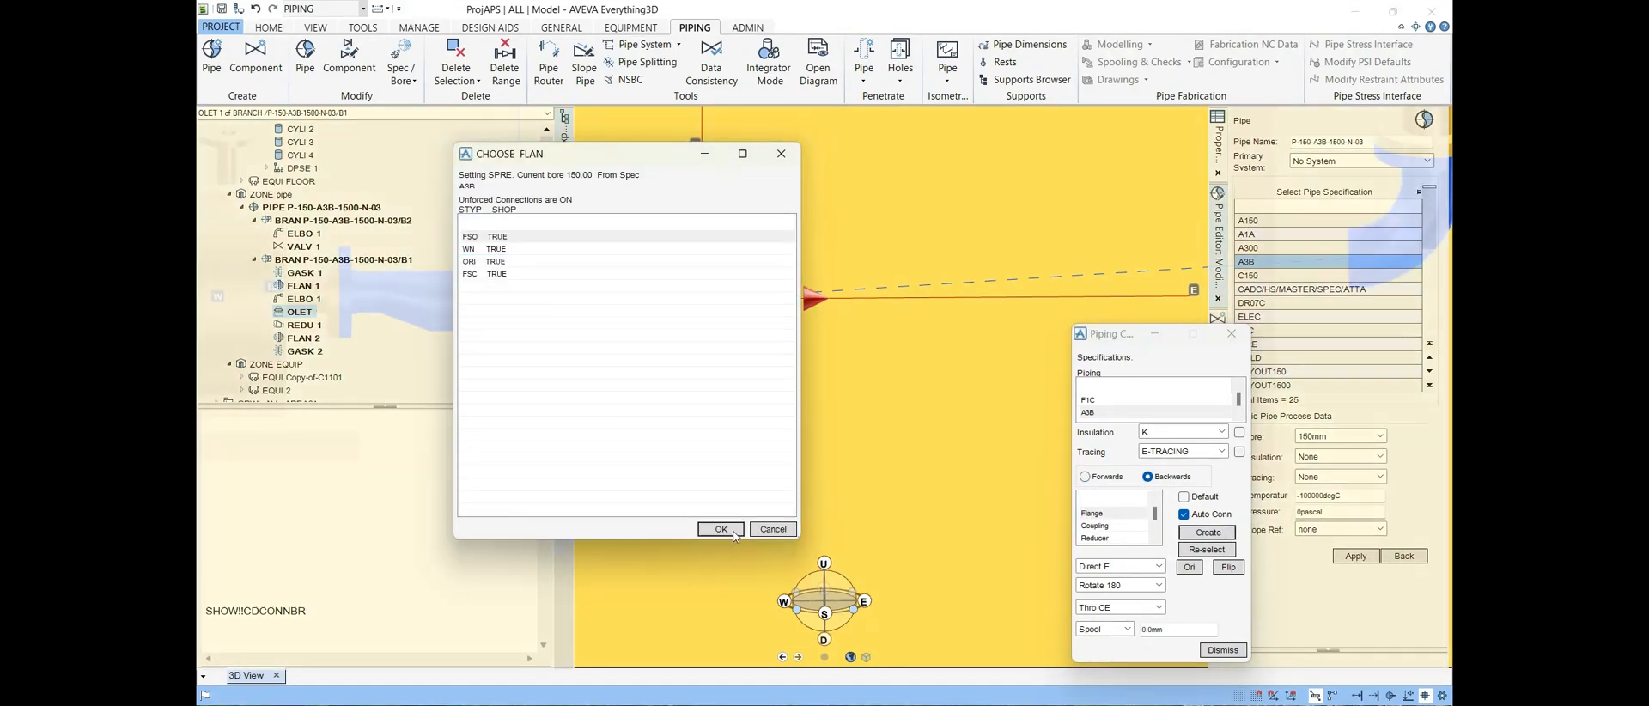
click(803, 388)
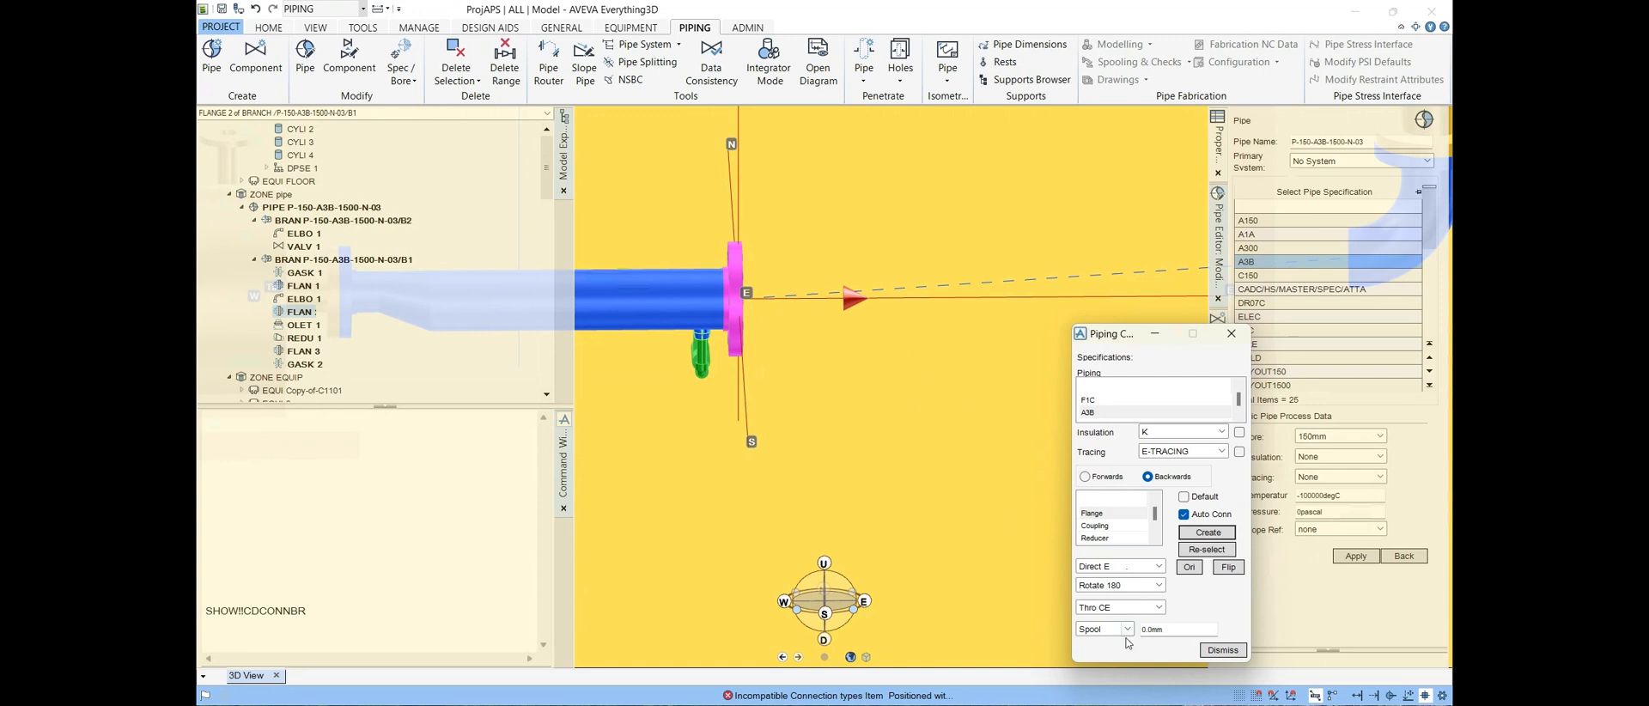
Step: Set the spool between the olet and the new WN flange on branch B1 to 250 mm
drag(1167, 637, 1134, 634)
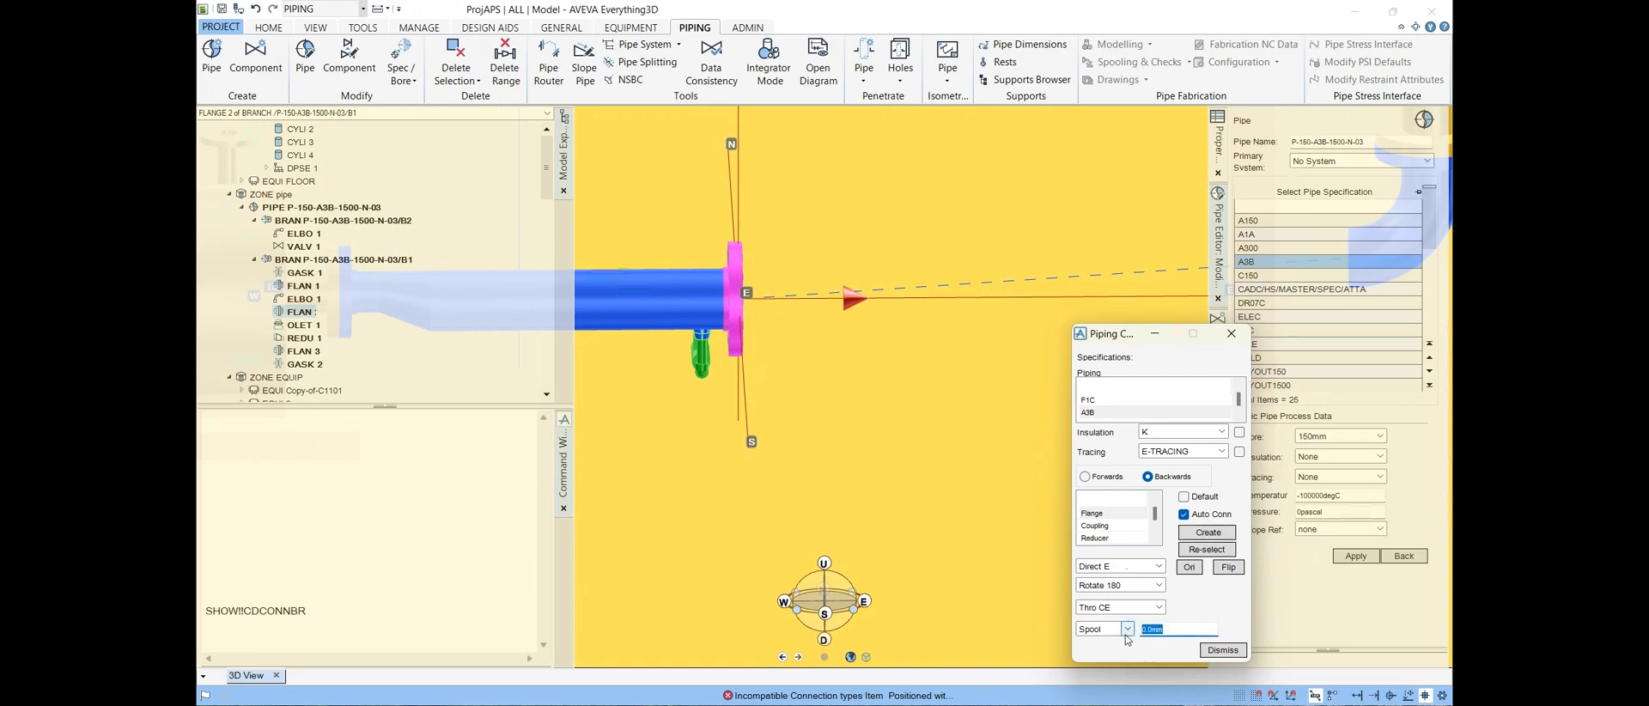
text(2)
key(BackSpace)
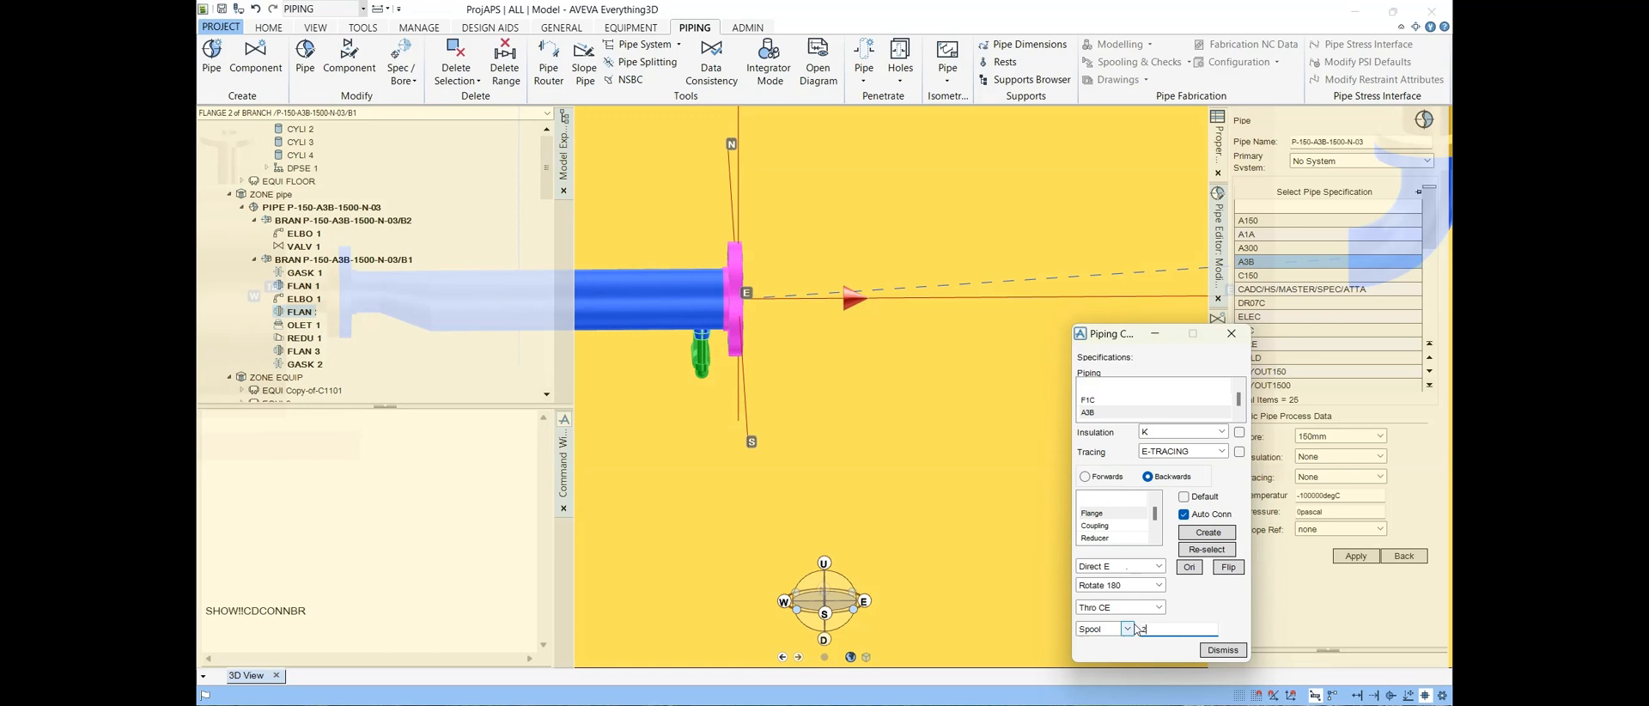
click(1129, 630)
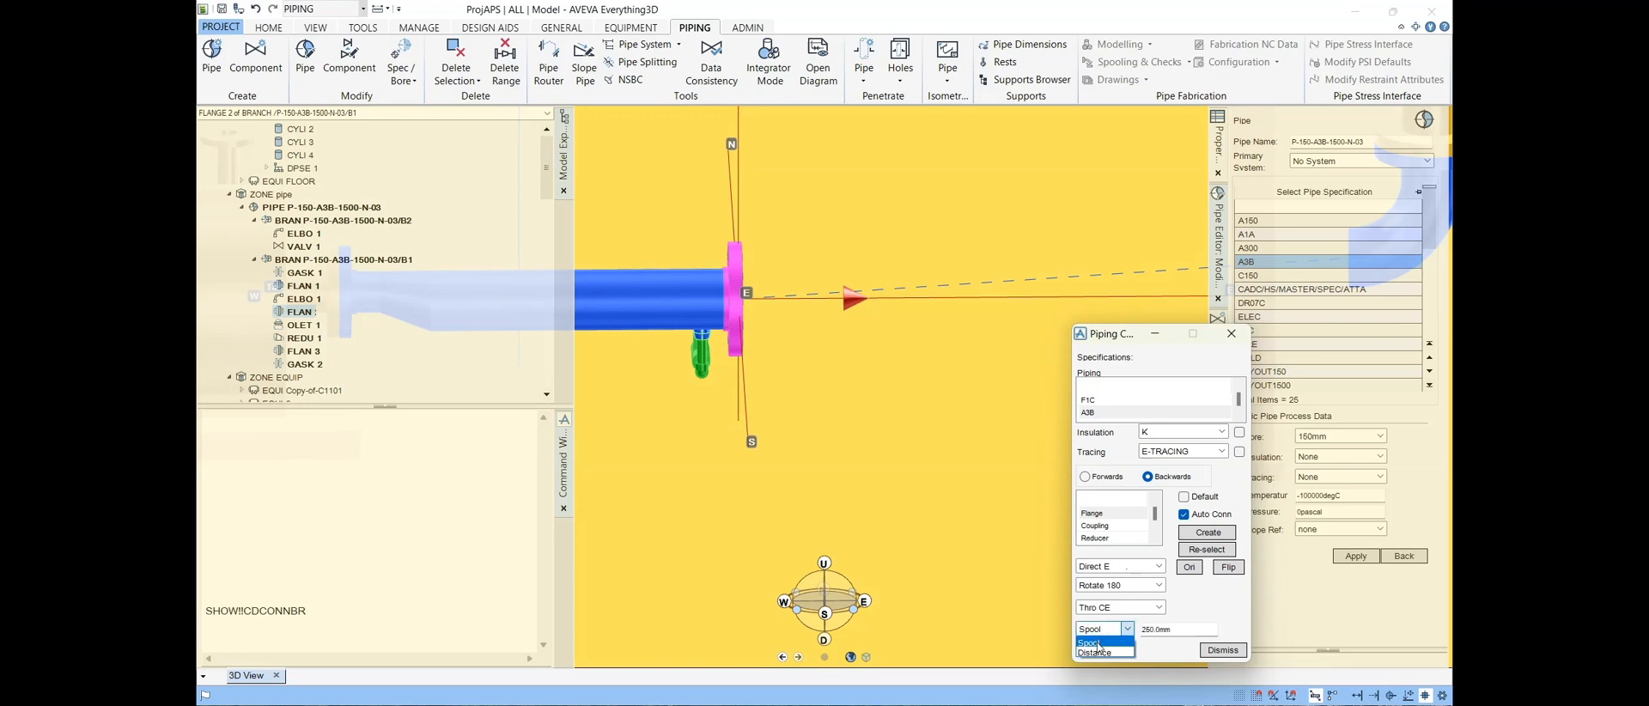
click(1100, 646)
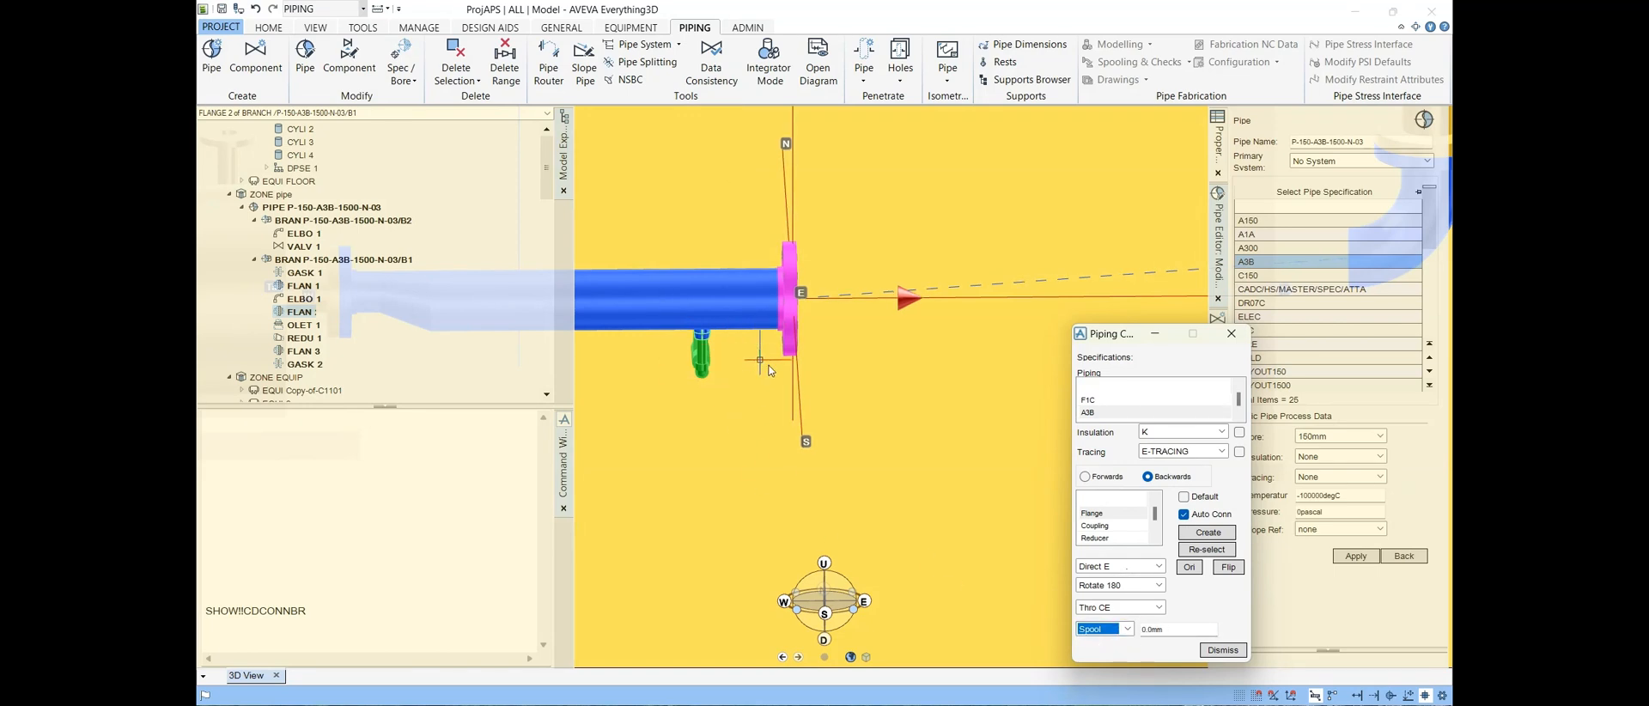
Step: Set the spool between the olet and the WN flange on branch B1 to 350 mm
drag(1163, 630, 1125, 634)
text(3B-1)
text(50)
click(1126, 629)
click(1100, 646)
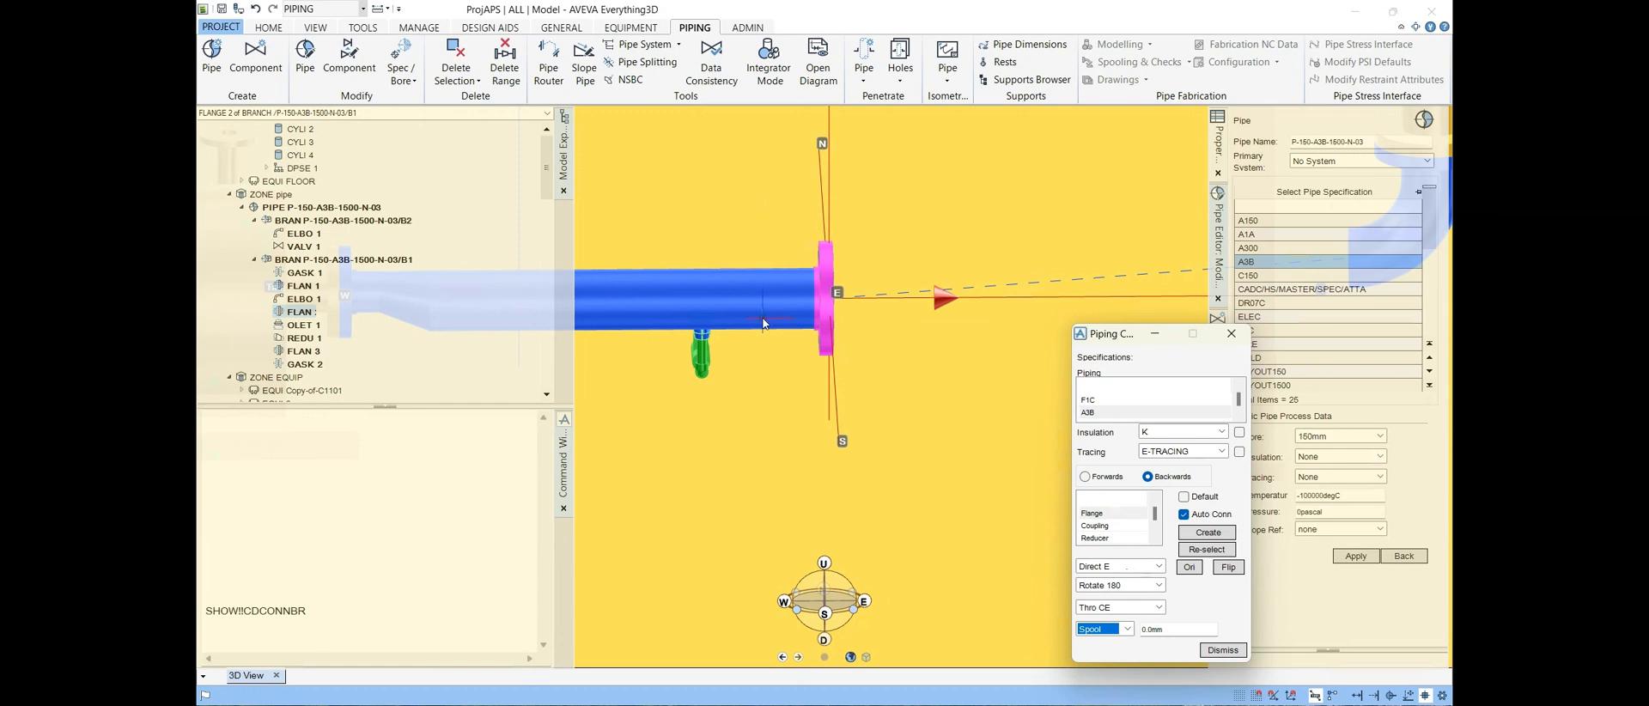
Step: Create an A3B gasket backwards from the WN flange beside the olet on branch B1
scroll(764, 323, down, 3)
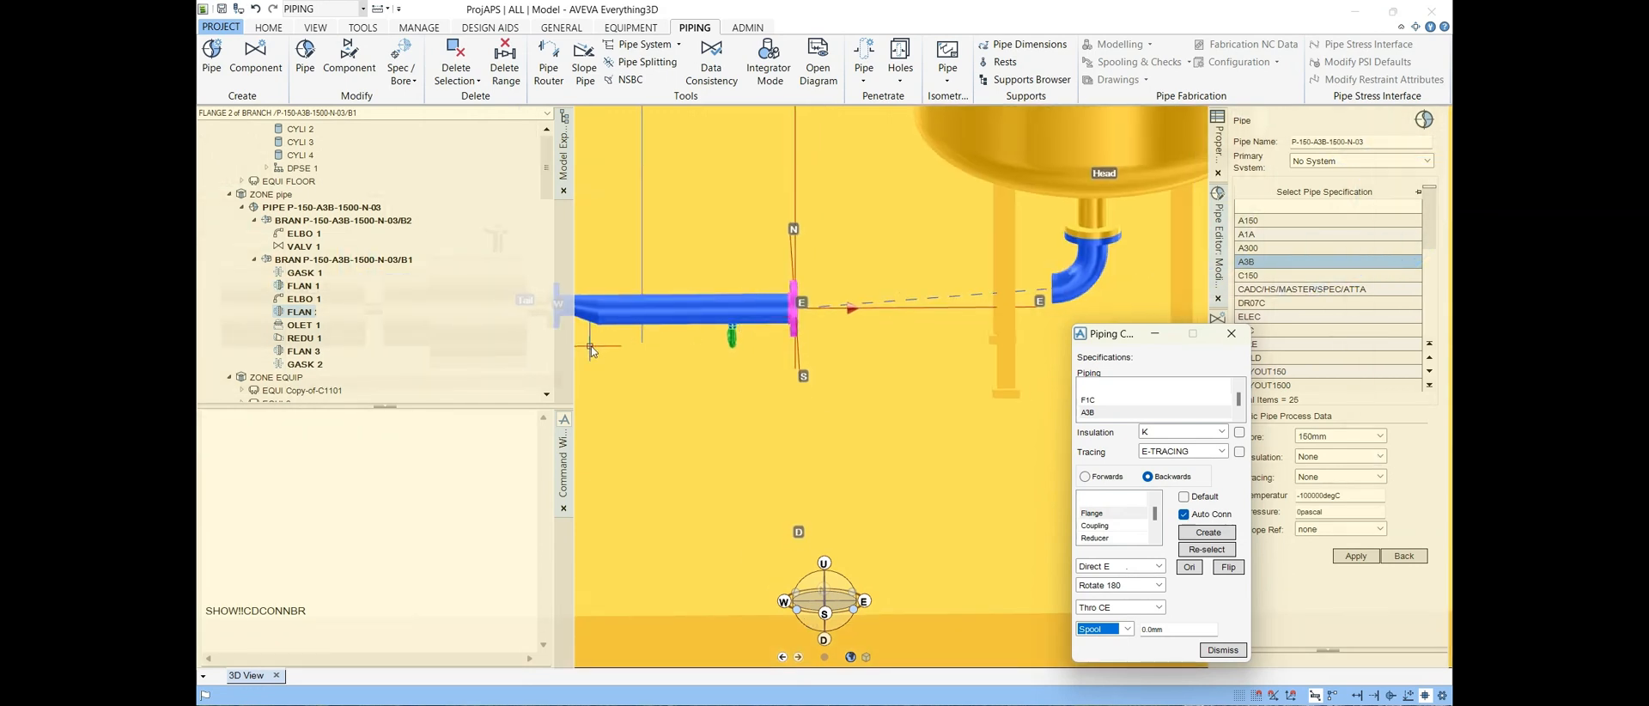
click(304, 313)
click(1099, 526)
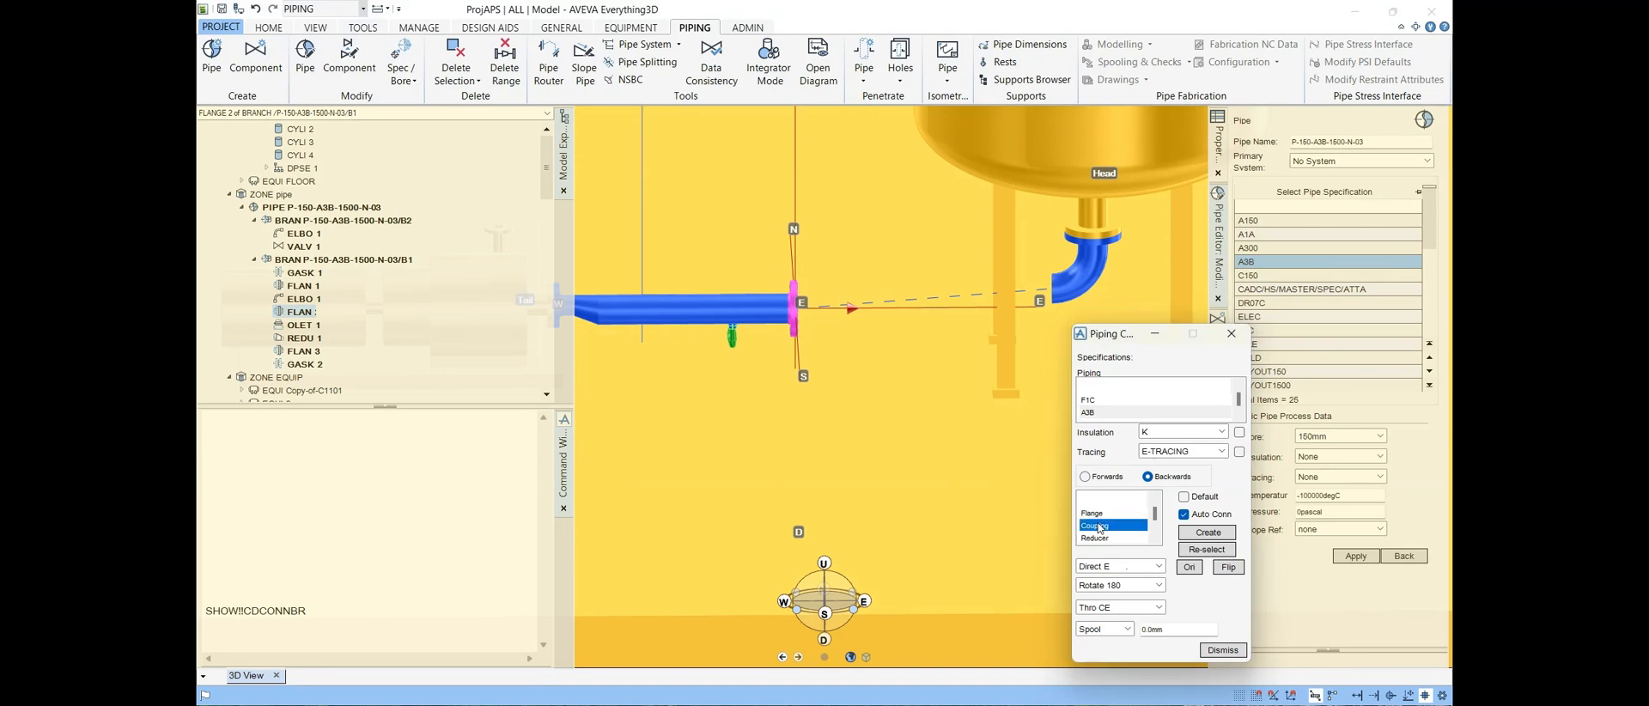
click(1207, 531)
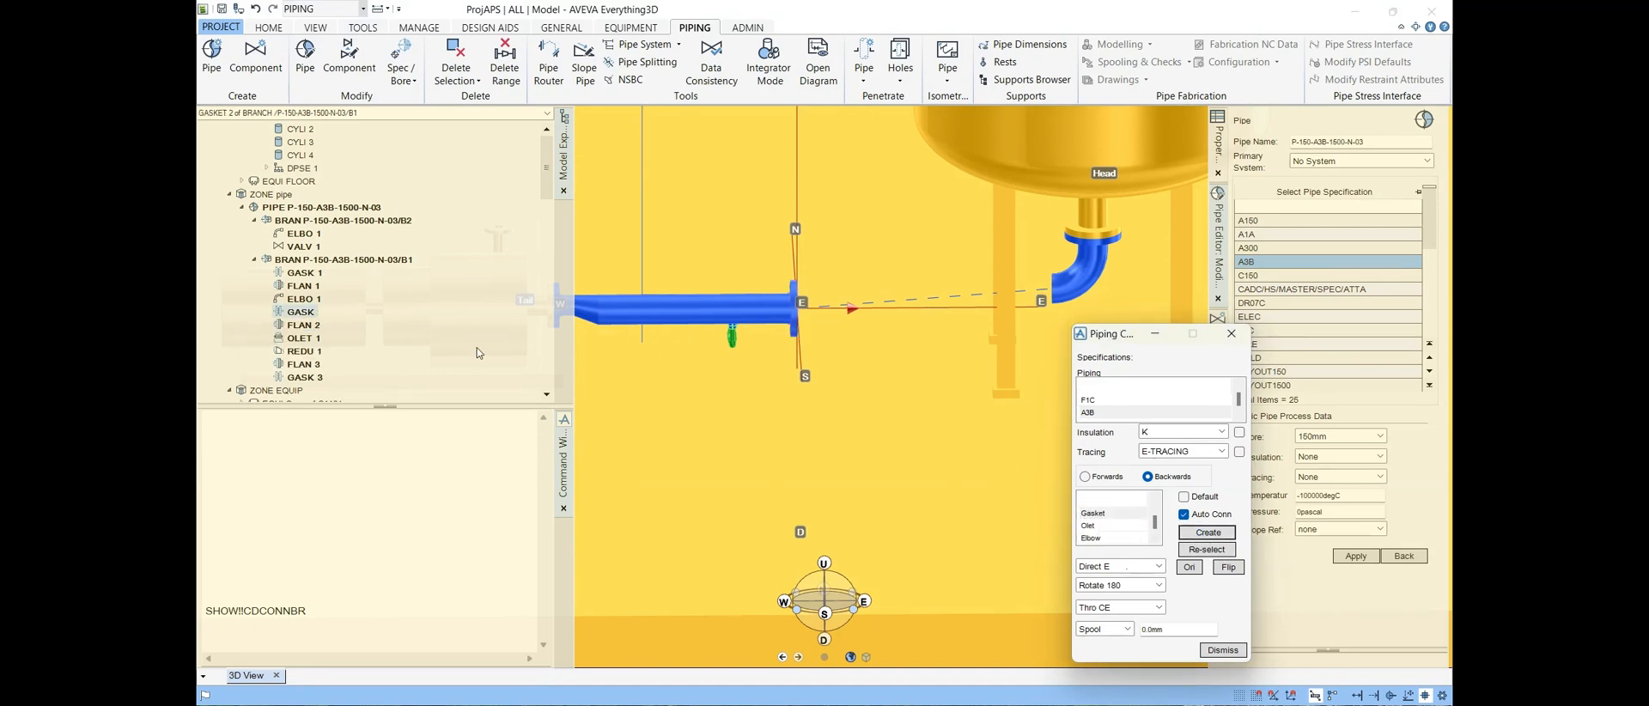
Step: Create an FY filter from spec A3B backwards from the new gasket on branch B1
click(1095, 539)
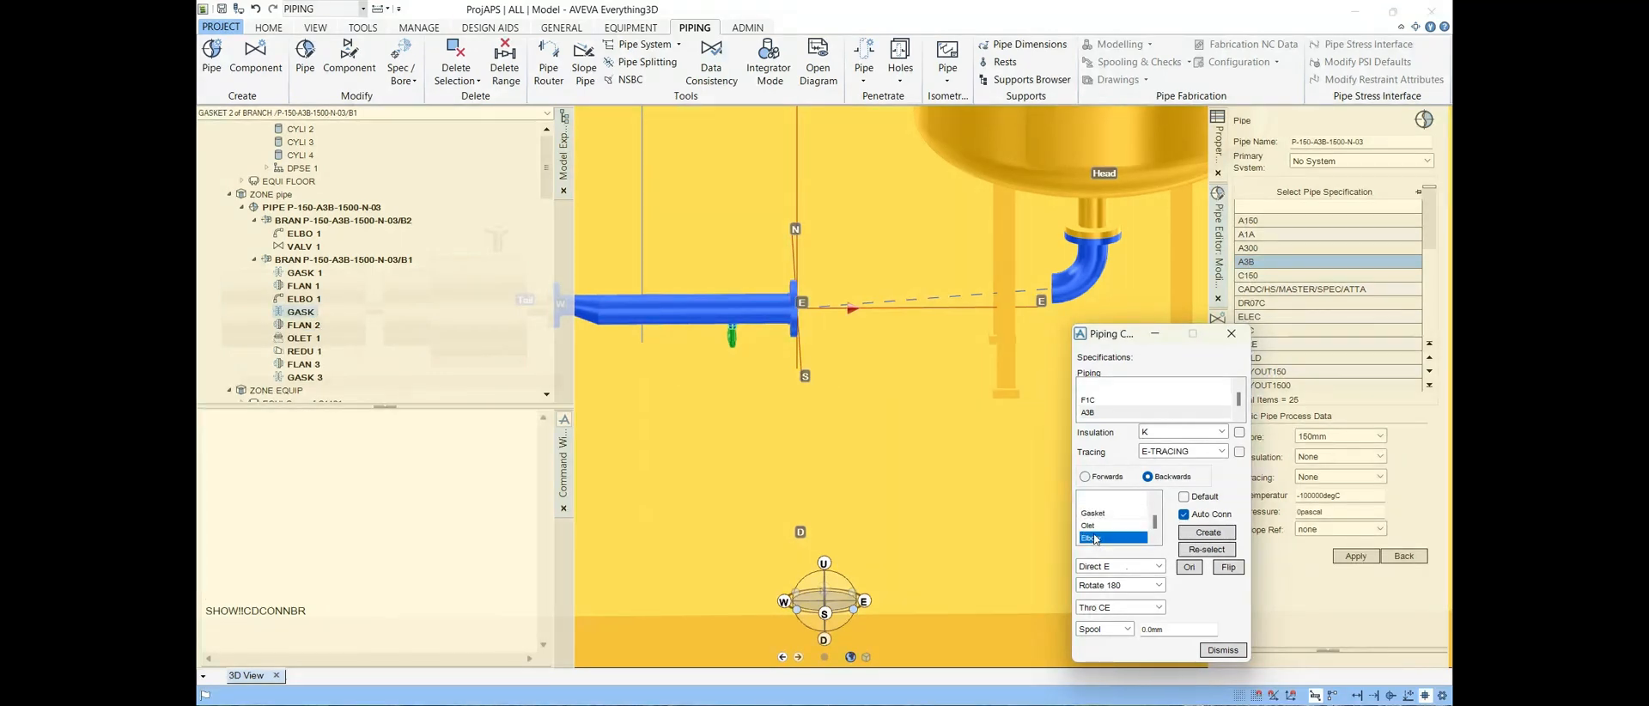
key(f)
key(f)
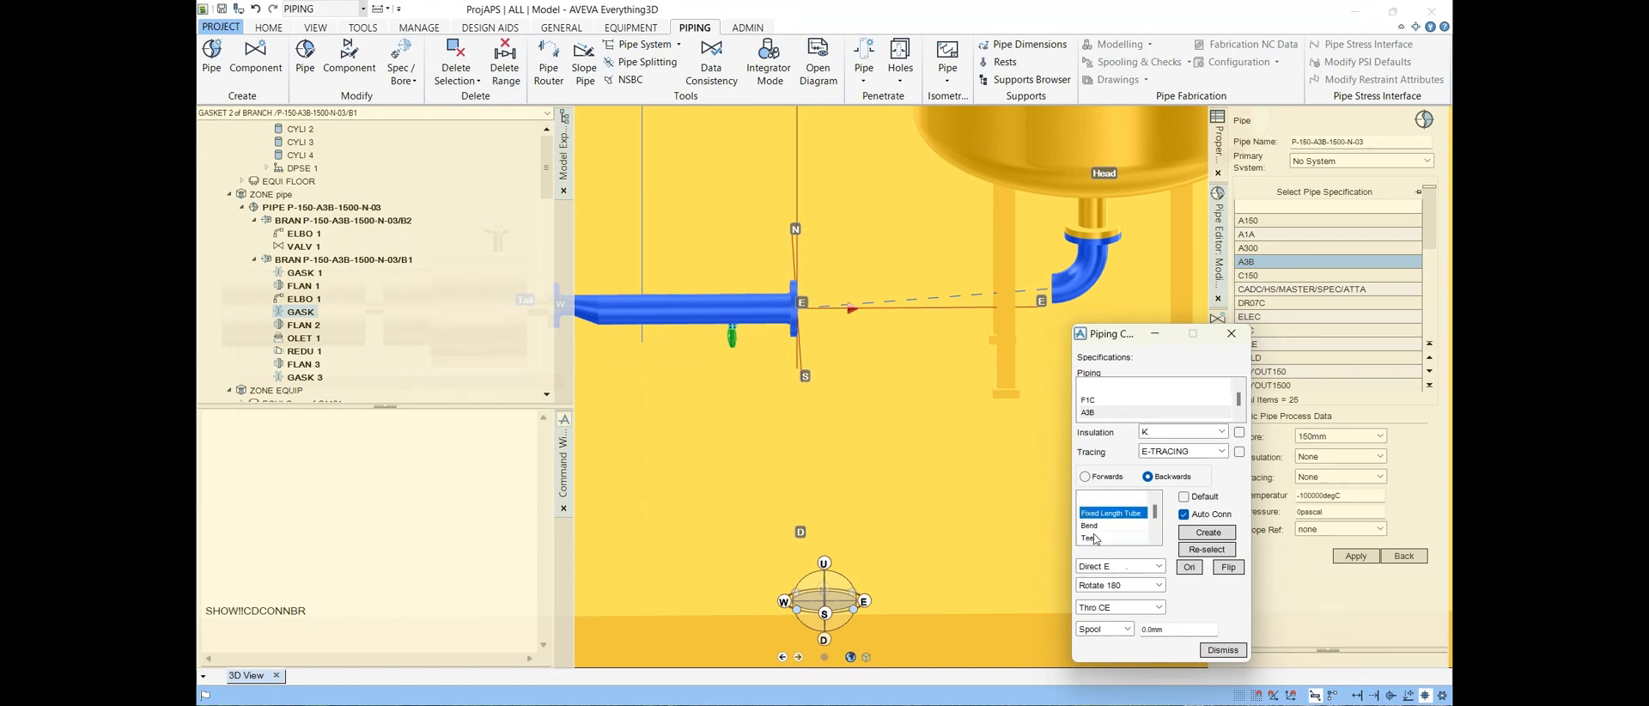
click(1190, 532)
click(486, 236)
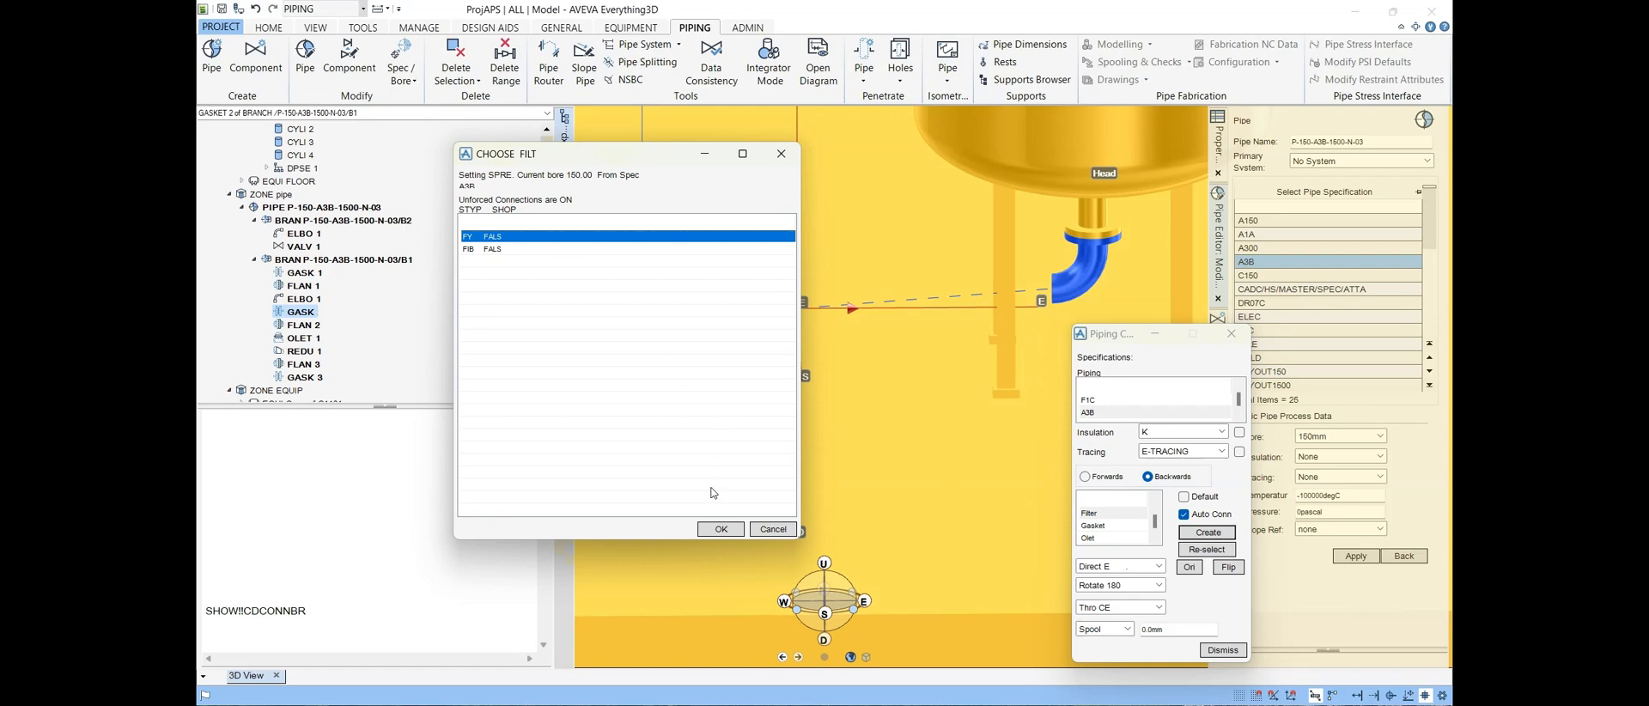
click(720, 529)
scroll(885, 342, up, 5)
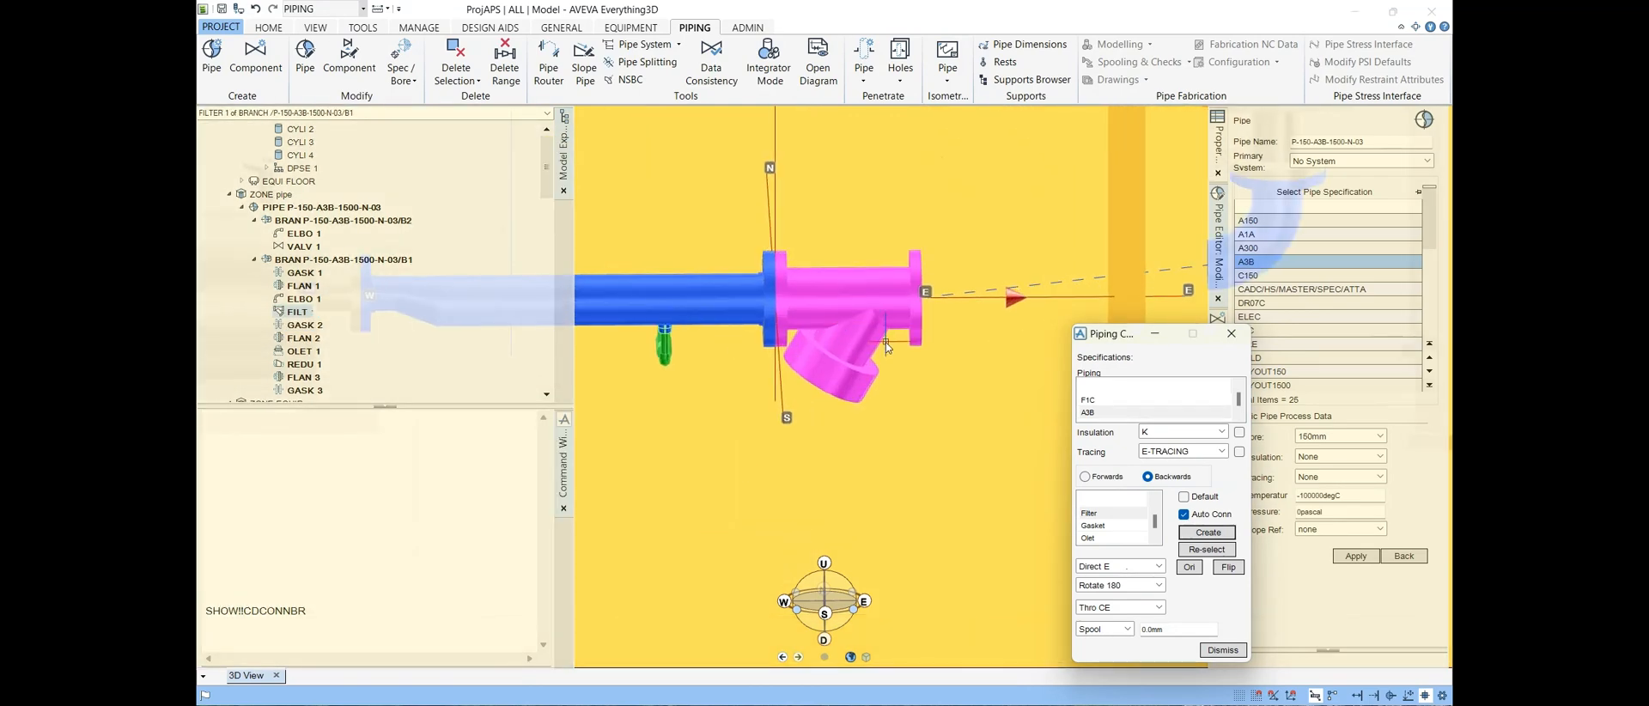
scroll(844, 356, down, 5)
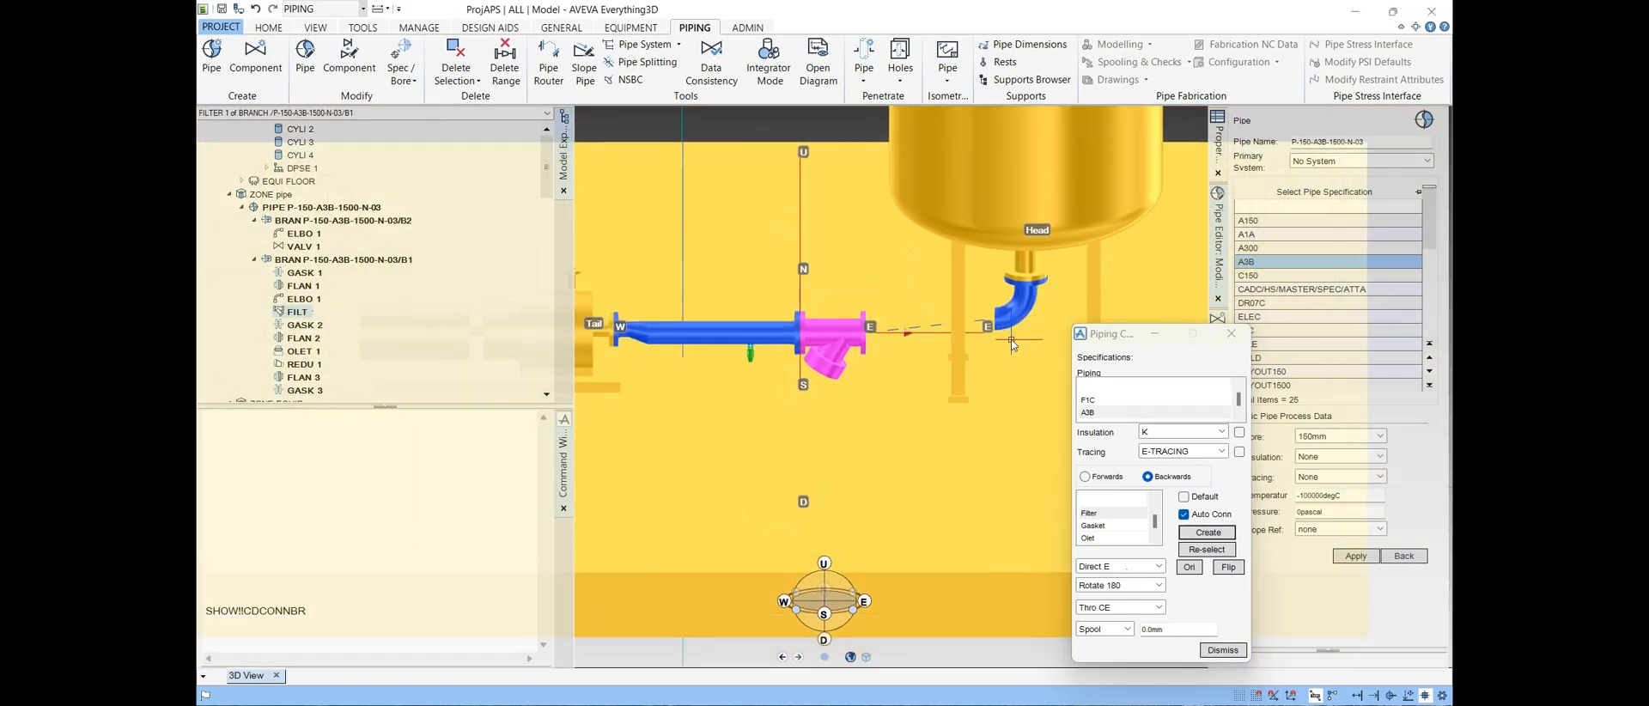
Step: Create a gasket on the filter's upstream end, and check the next suction component on the P&ID in the browser
scroll(1012, 345, up, 2)
click(1124, 528)
click(1207, 531)
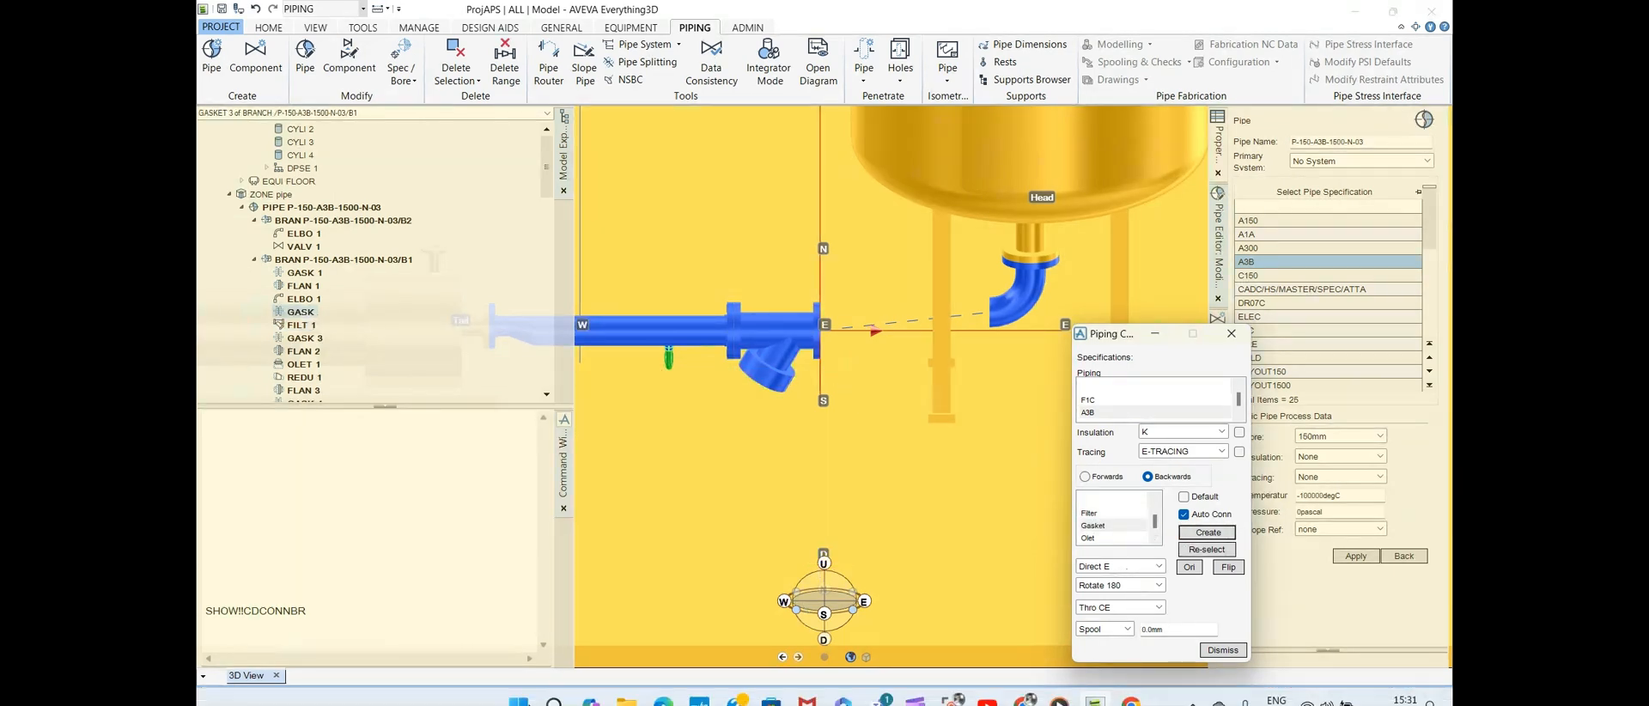
mouse_move(997, 703)
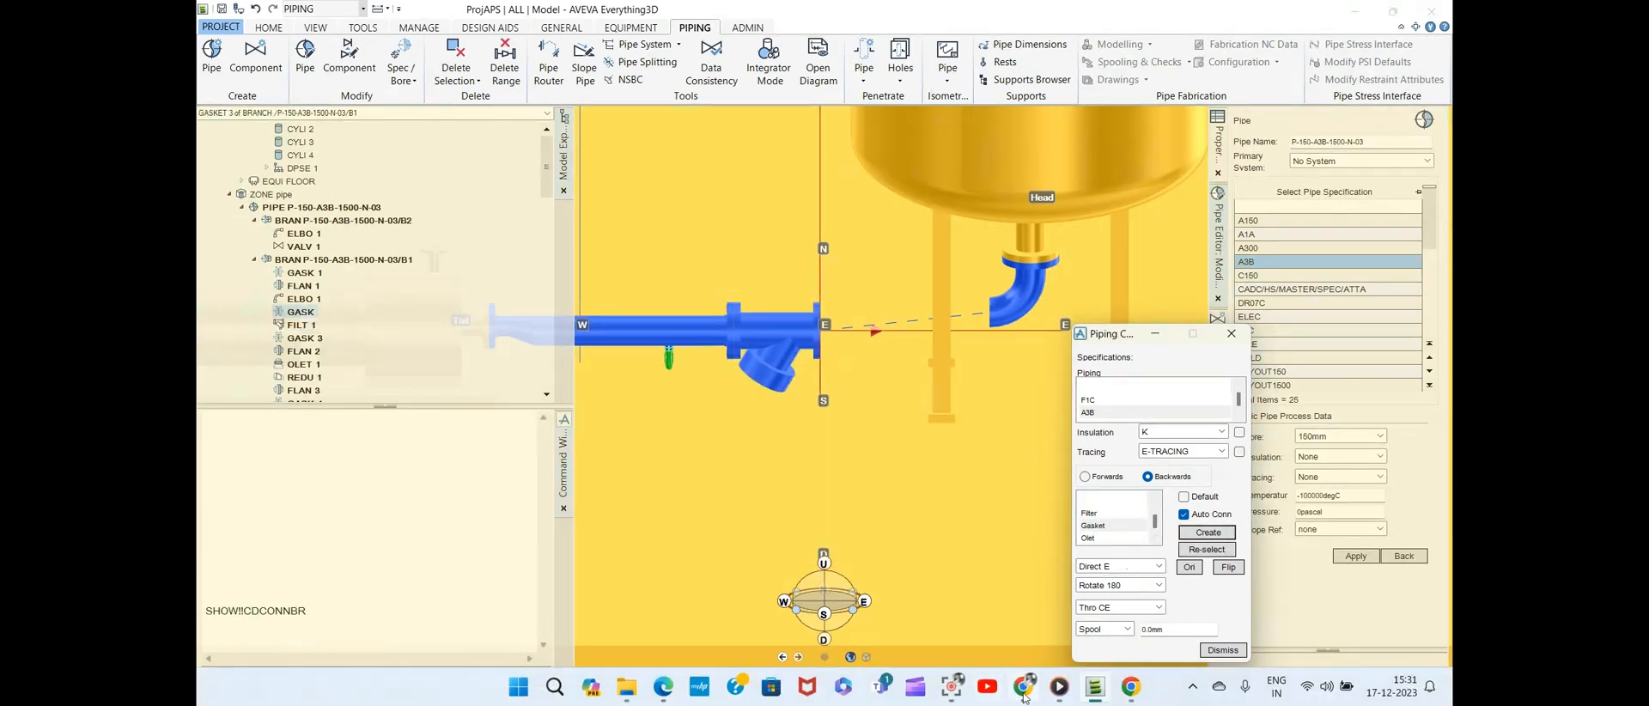
click(973, 655)
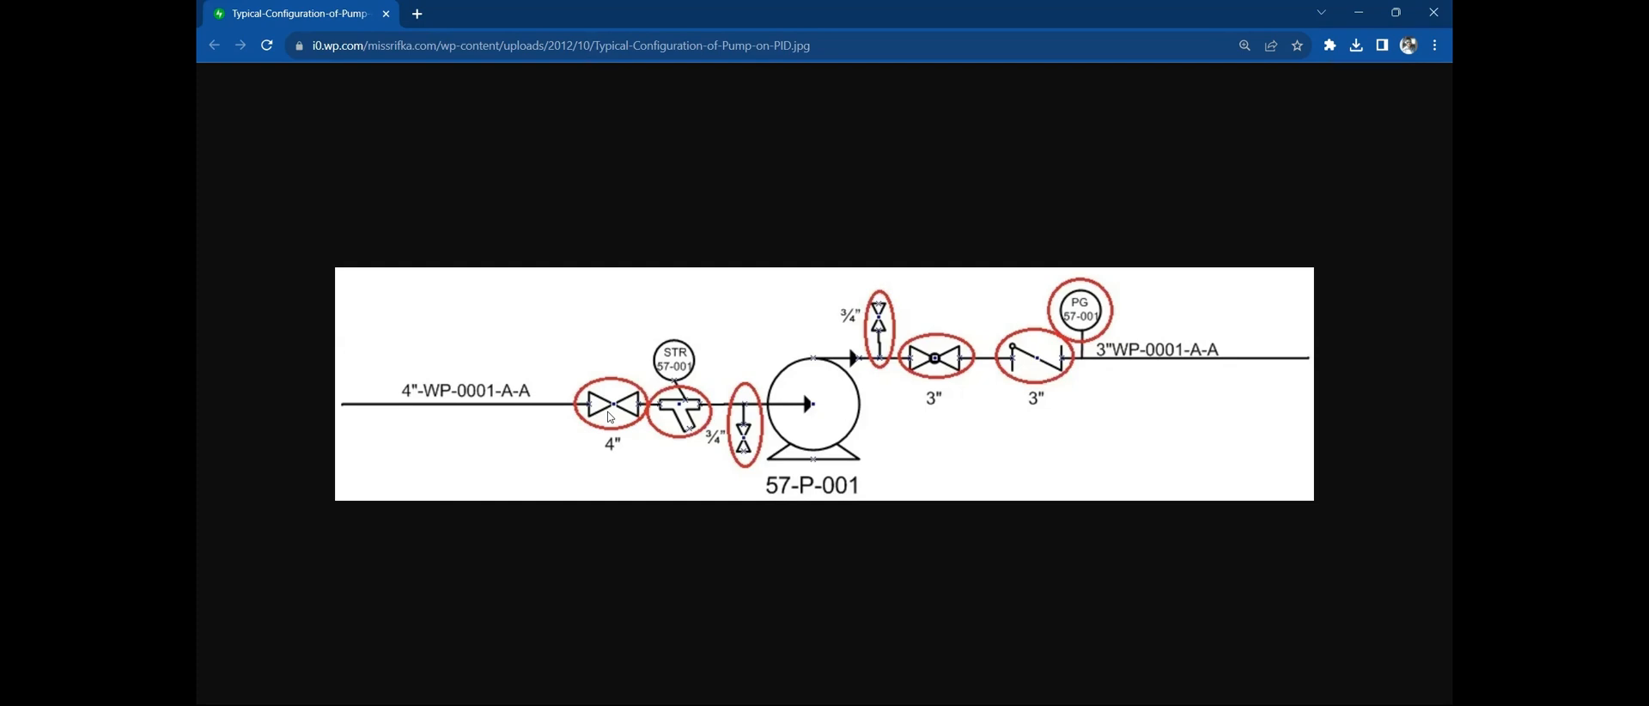
click(1360, 13)
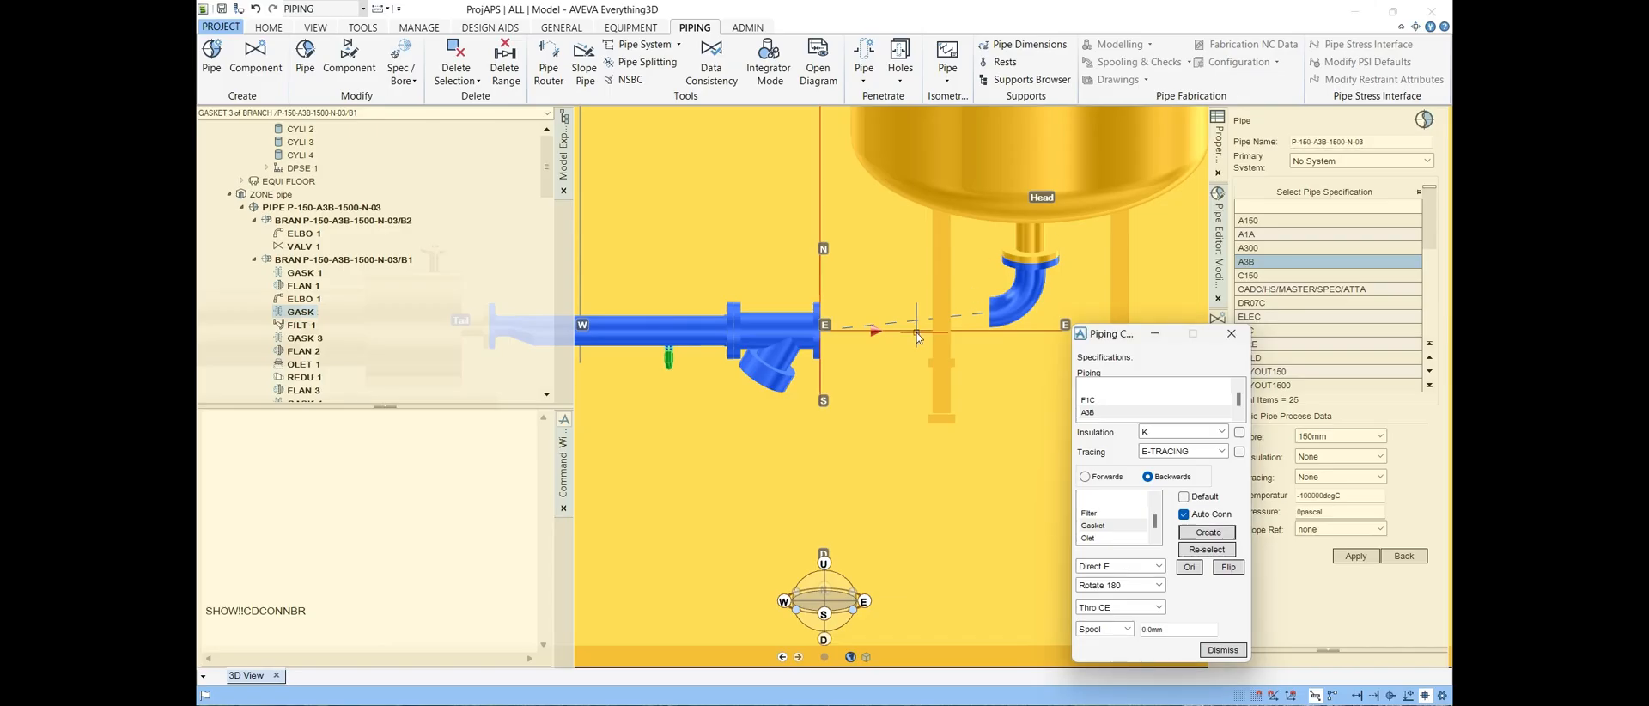
Step: Create a BALL1 valve from spec A3B backwards from the gasket upstream of the filter
scroll(912, 335, up, 3)
click(1100, 525)
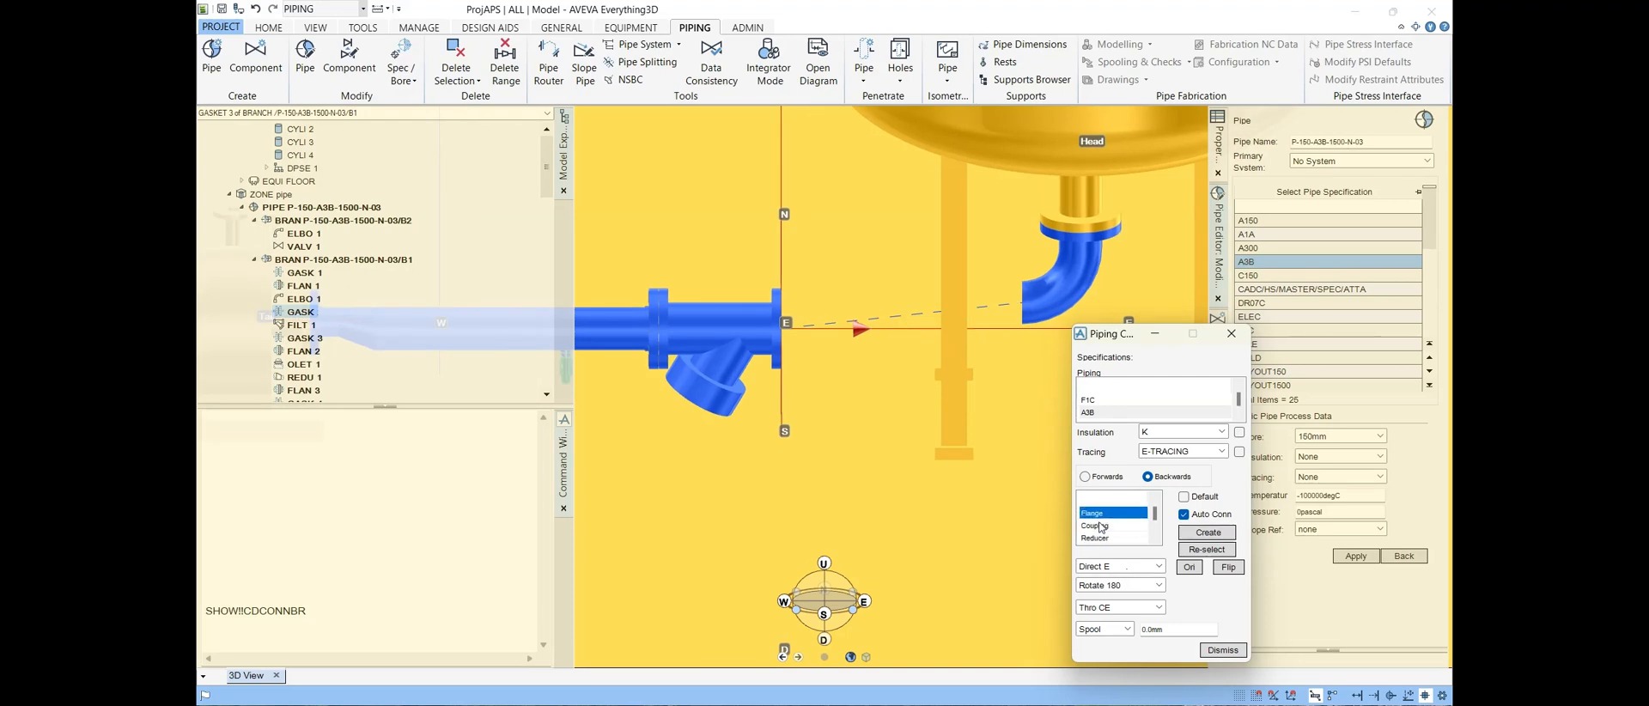
click(1100, 538)
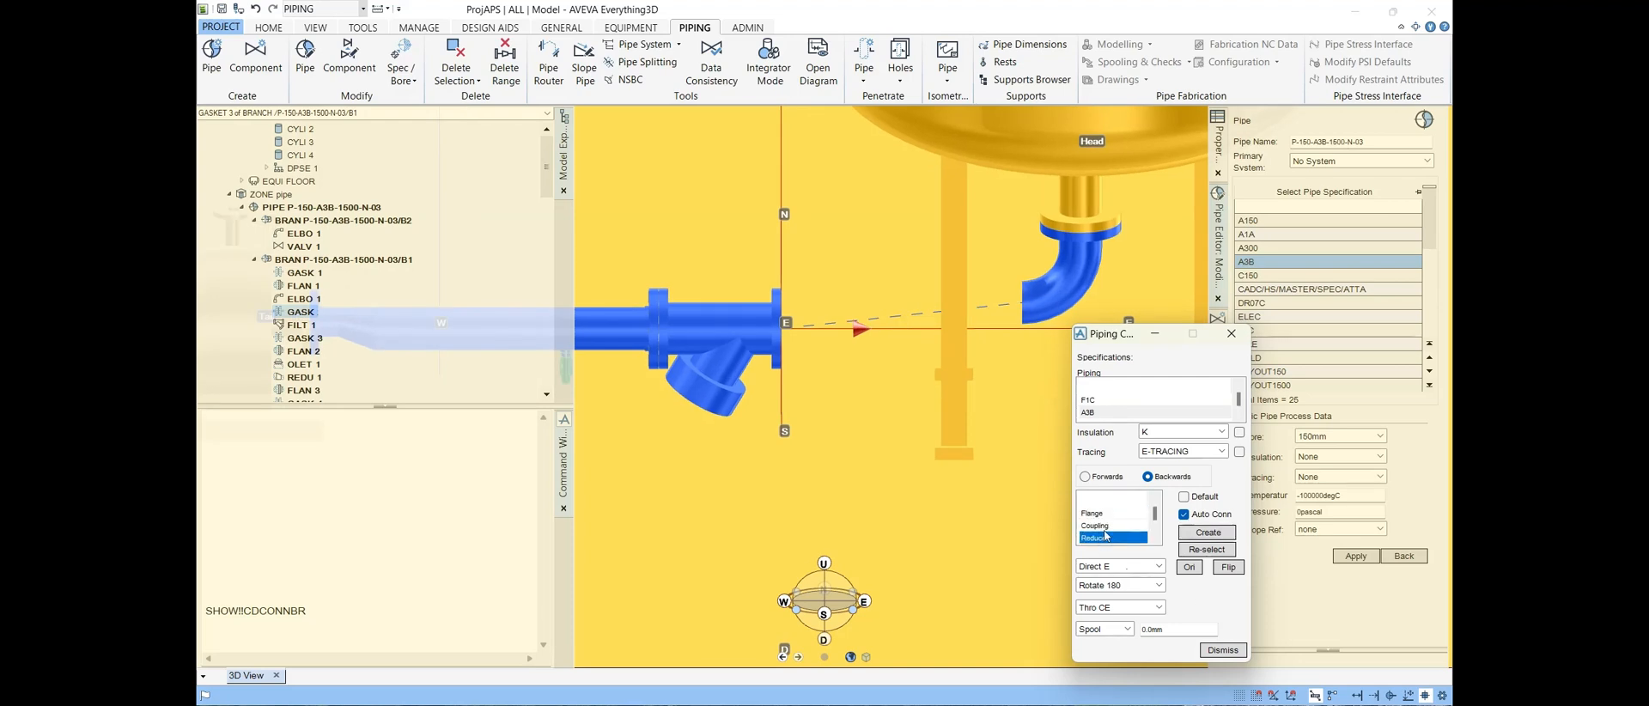
click(1107, 526)
scroll(1112, 523, down, 1)
scroll(1109, 539, down, 2)
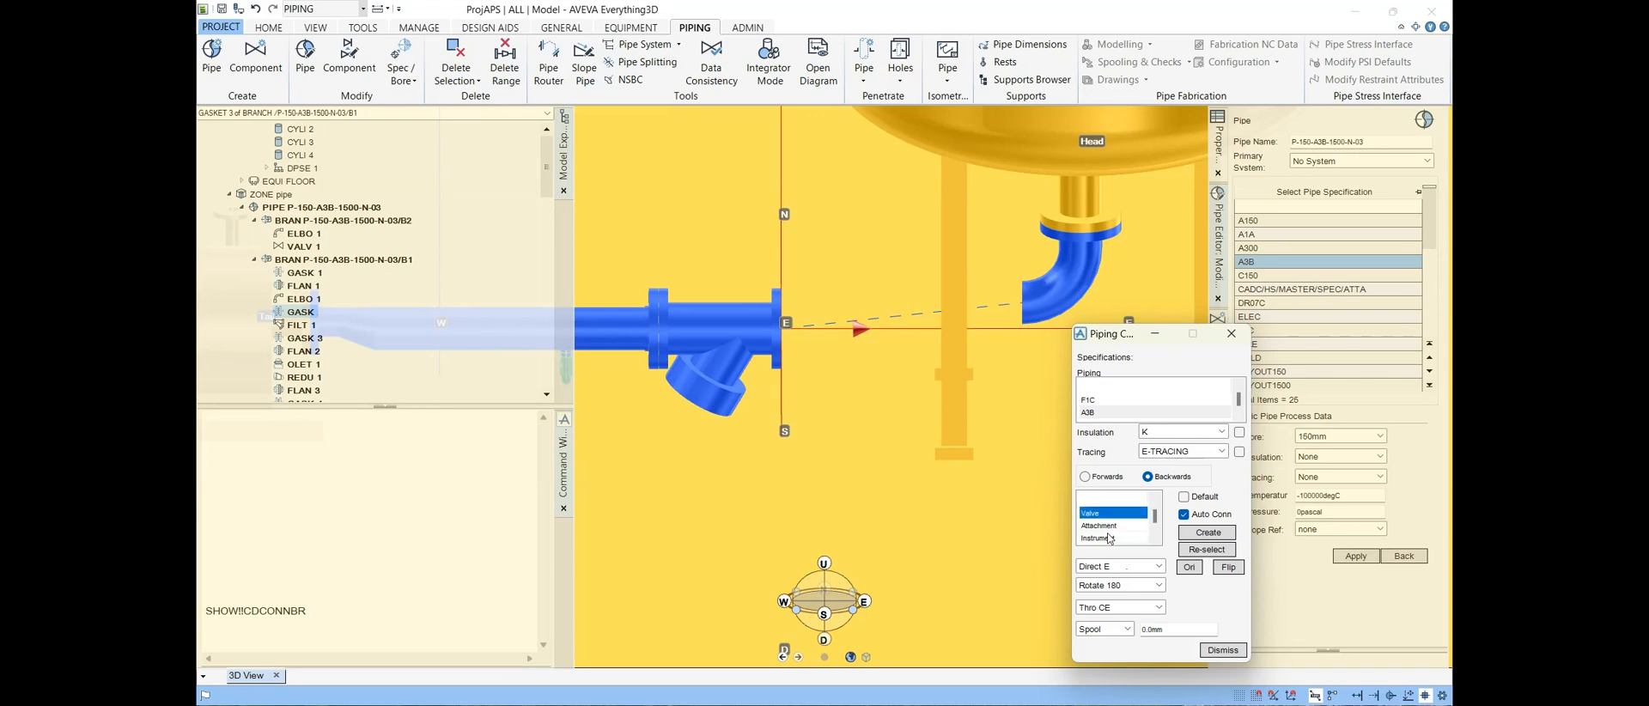
click(1207, 532)
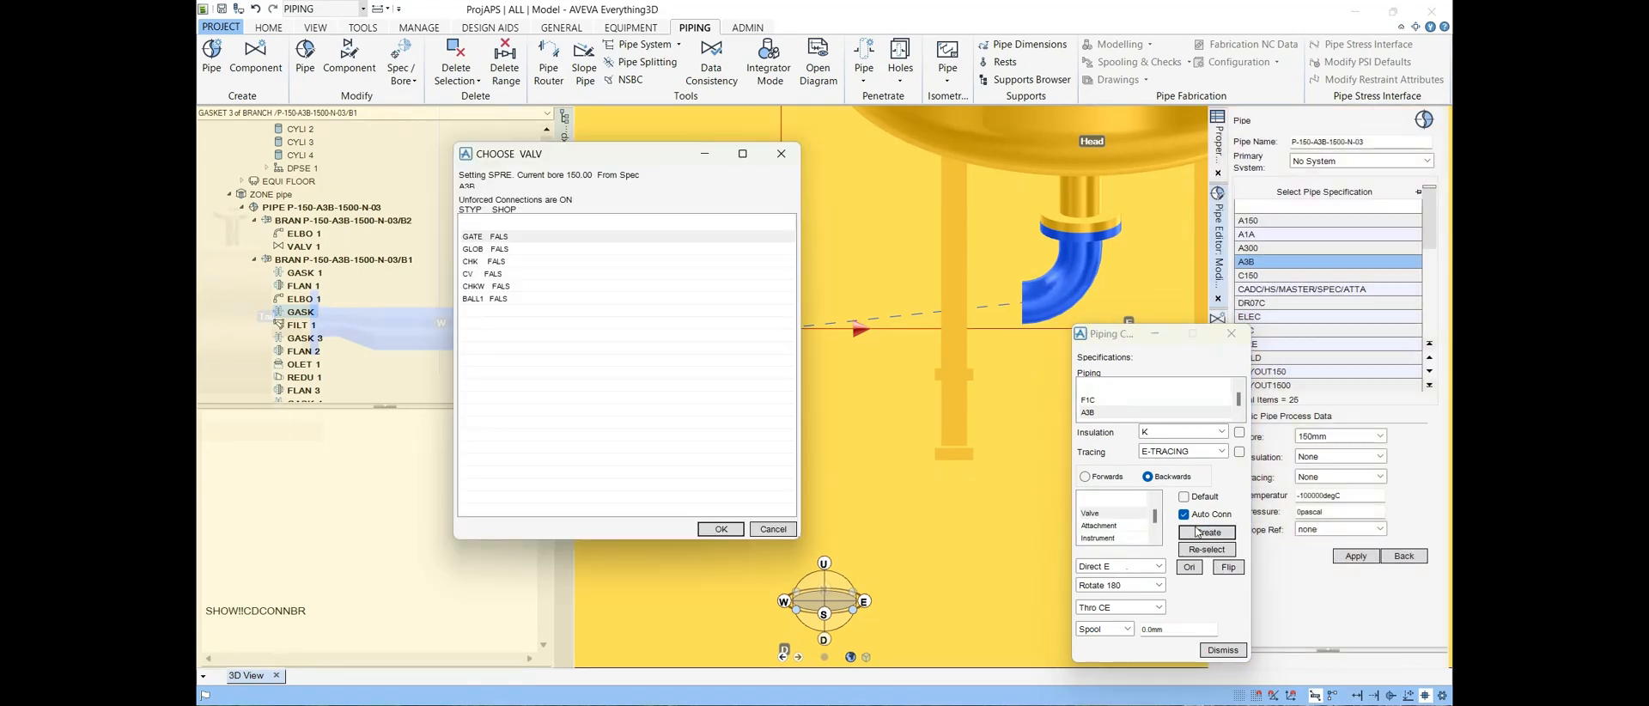
click(486, 237)
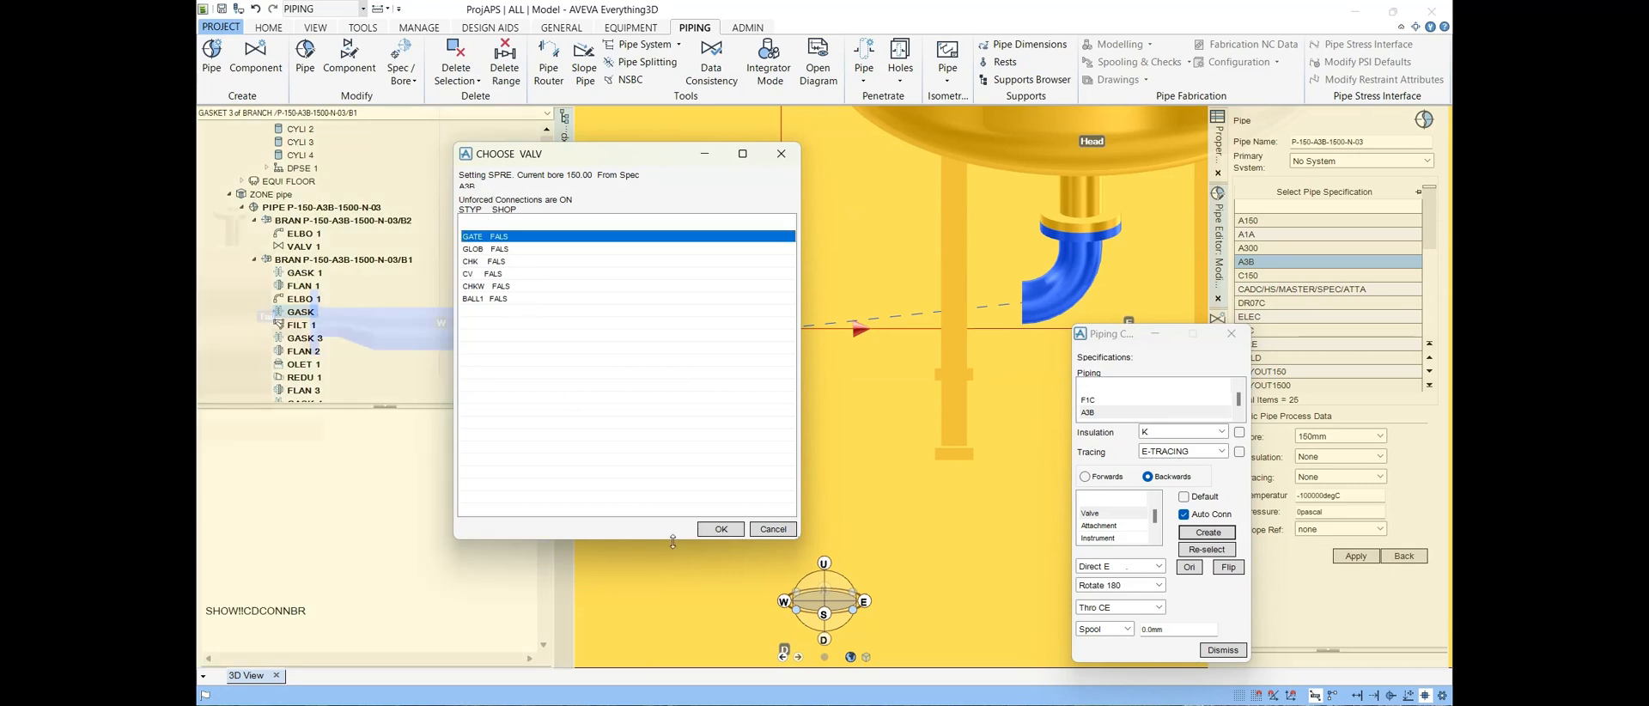
click(486, 299)
click(721, 529)
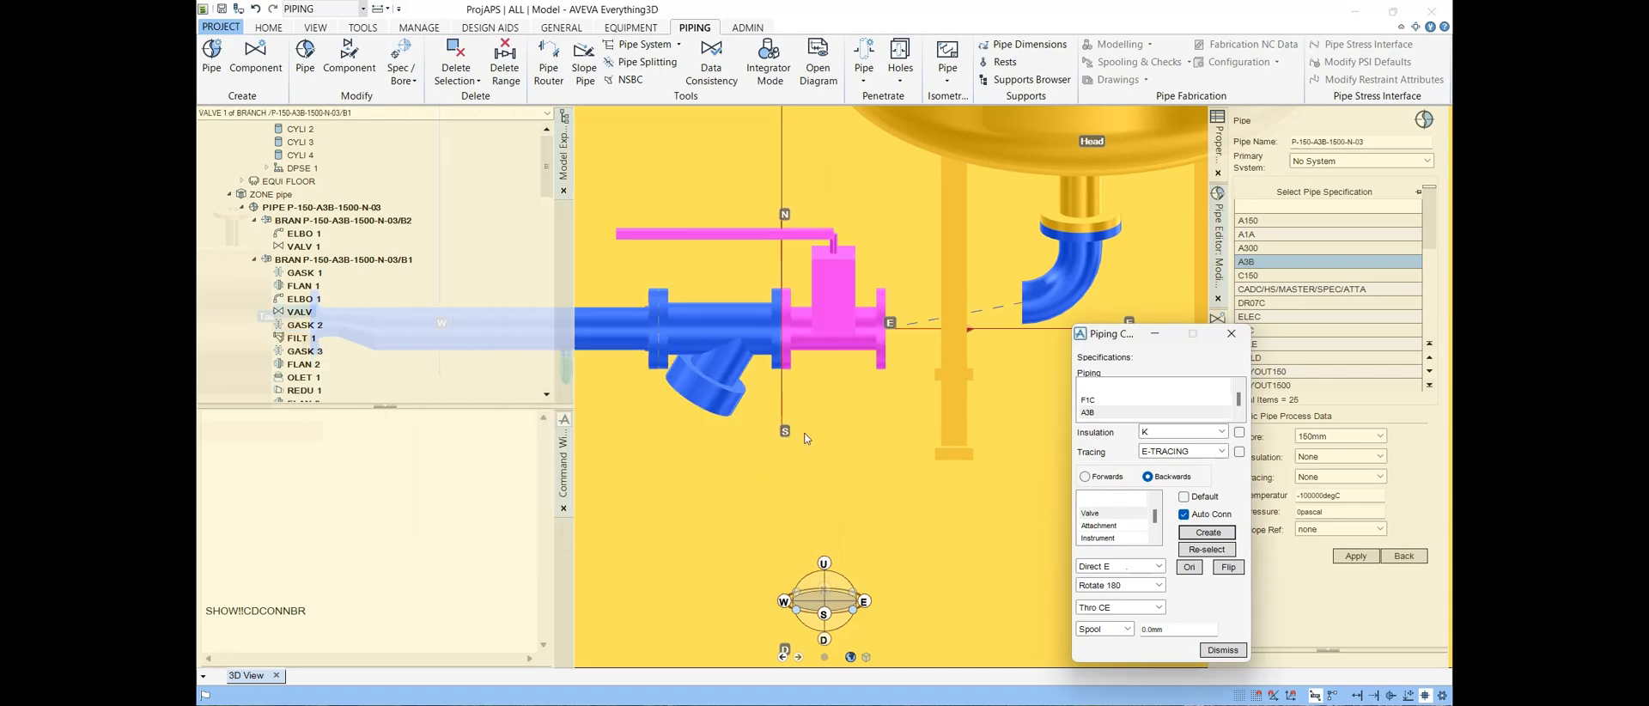
Step: Create a gasket on the ball valve's upstream end
scroll(806, 438, down, 2)
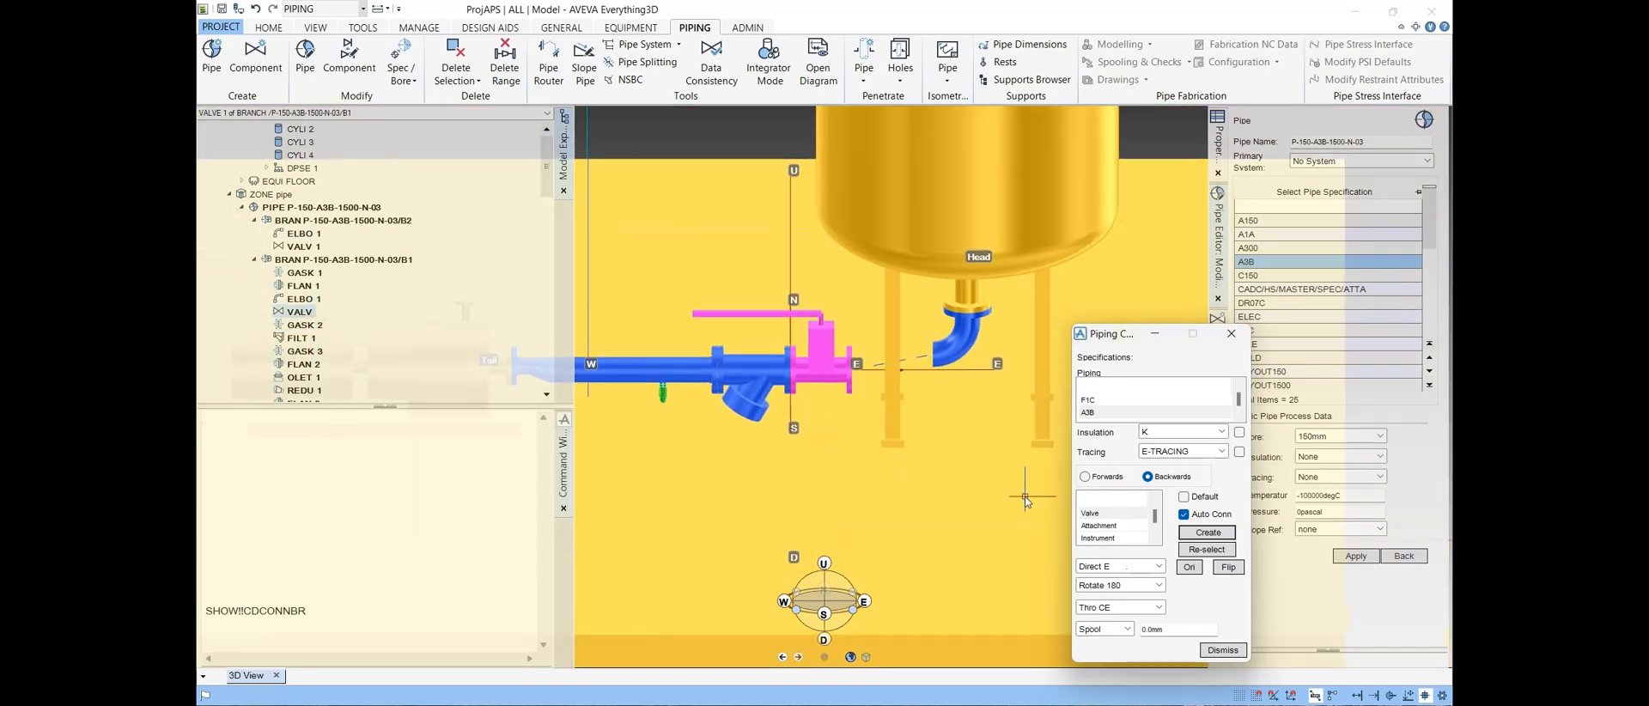
scroll(1025, 499, up, 1)
click(1101, 528)
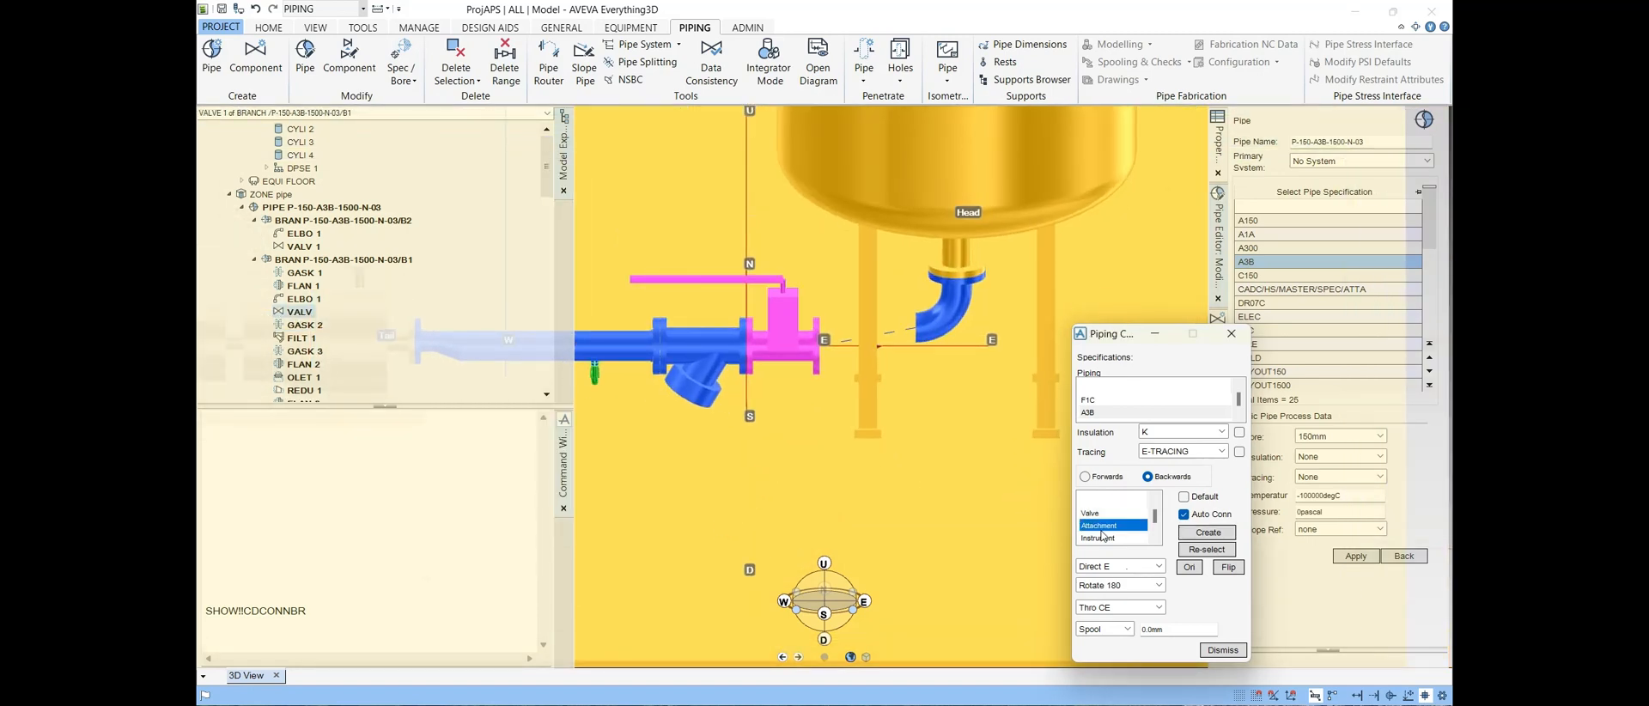
key(g)
click(1201, 536)
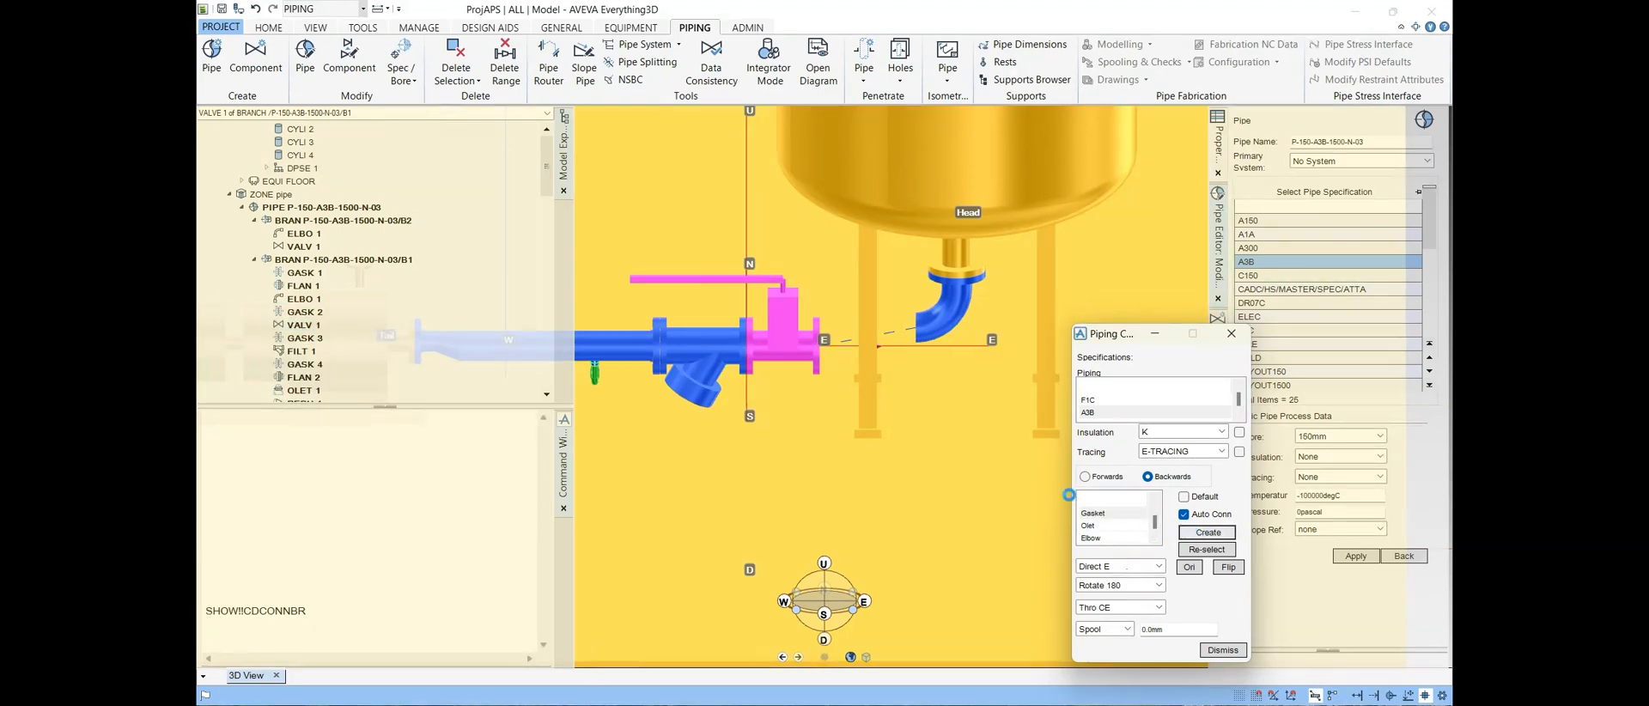
Step: Create a WN flange from spec A3B backwards from the gasket upstream of the ball valve
click(1114, 529)
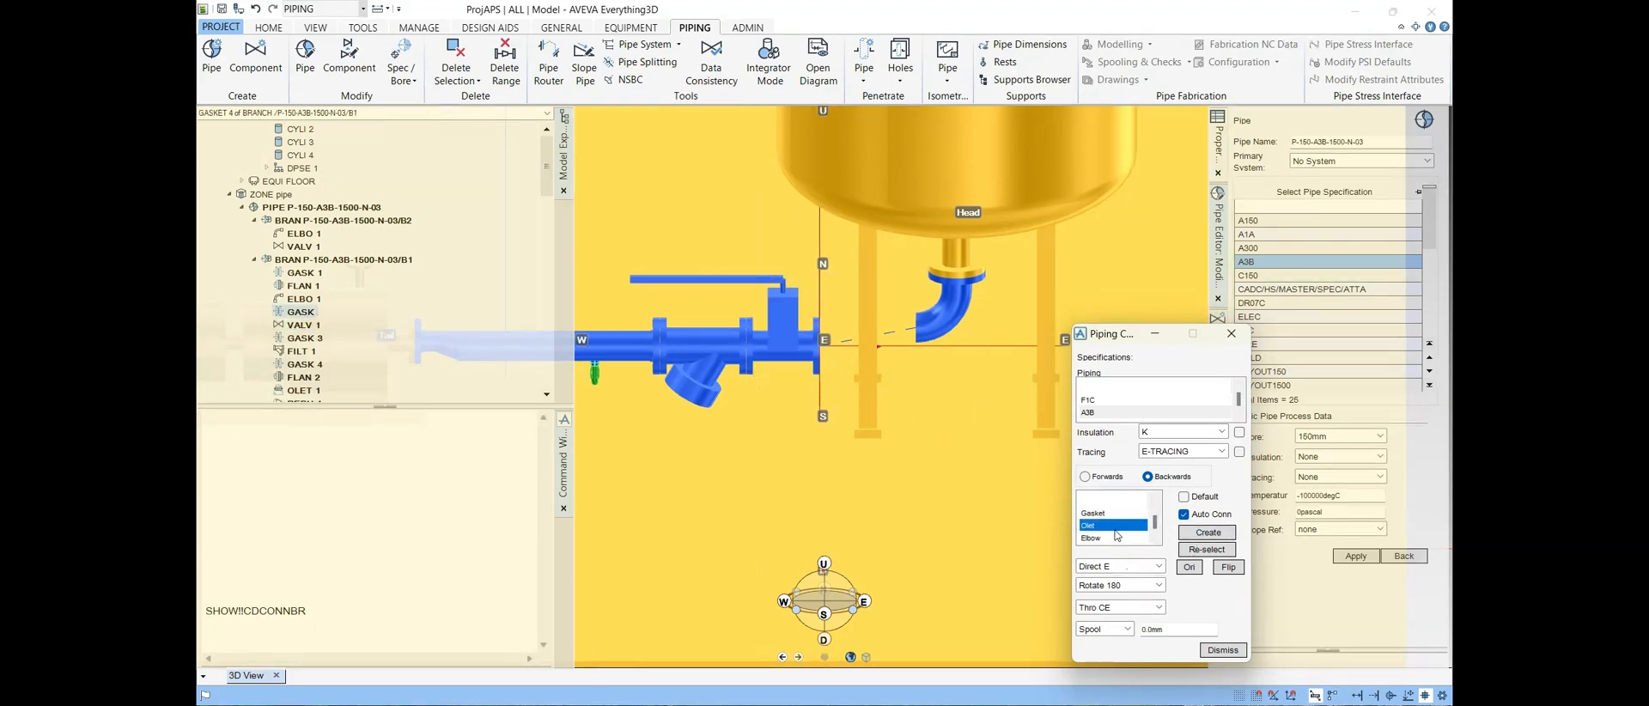
key(f)
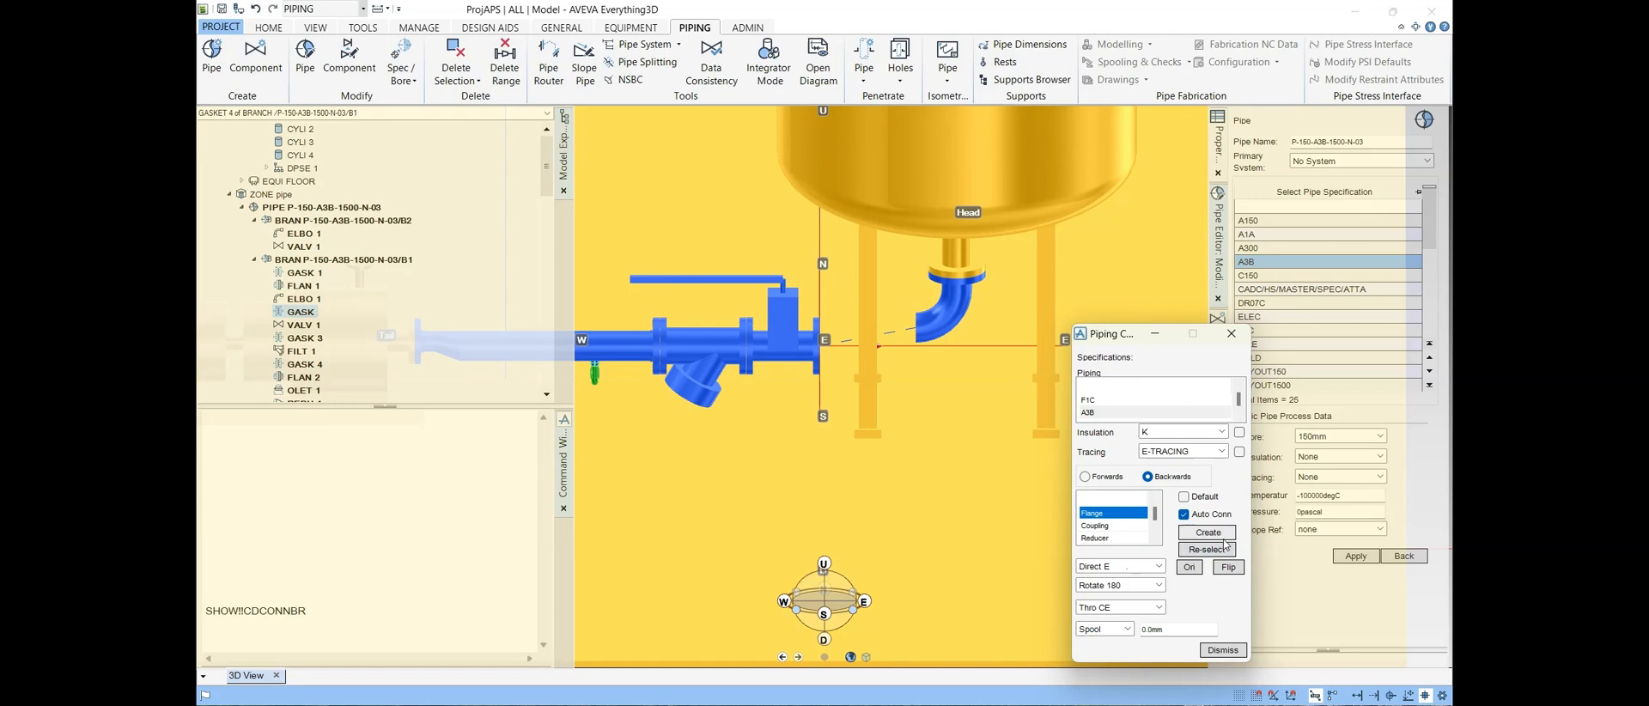
click(1219, 538)
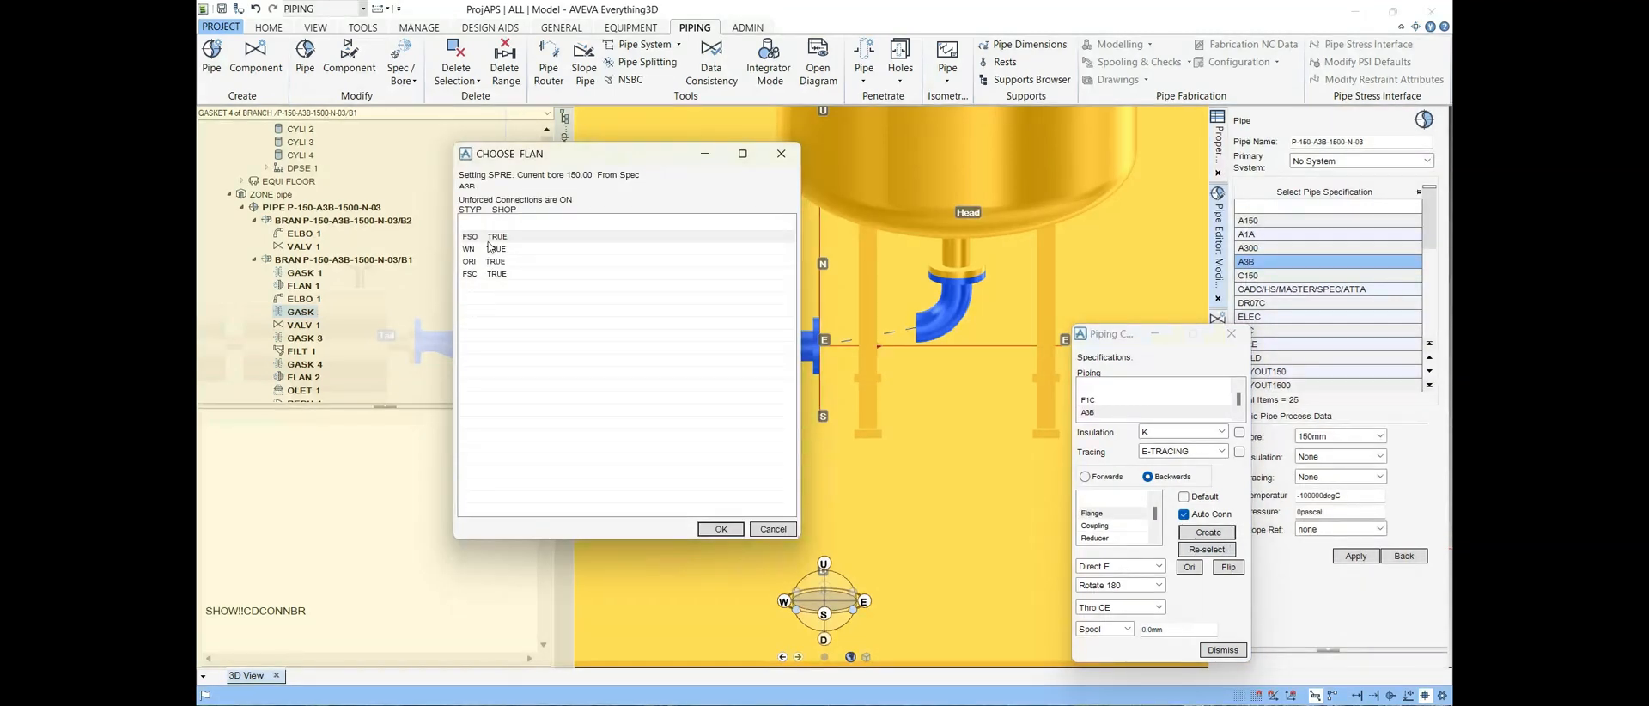
click(489, 246)
click(721, 528)
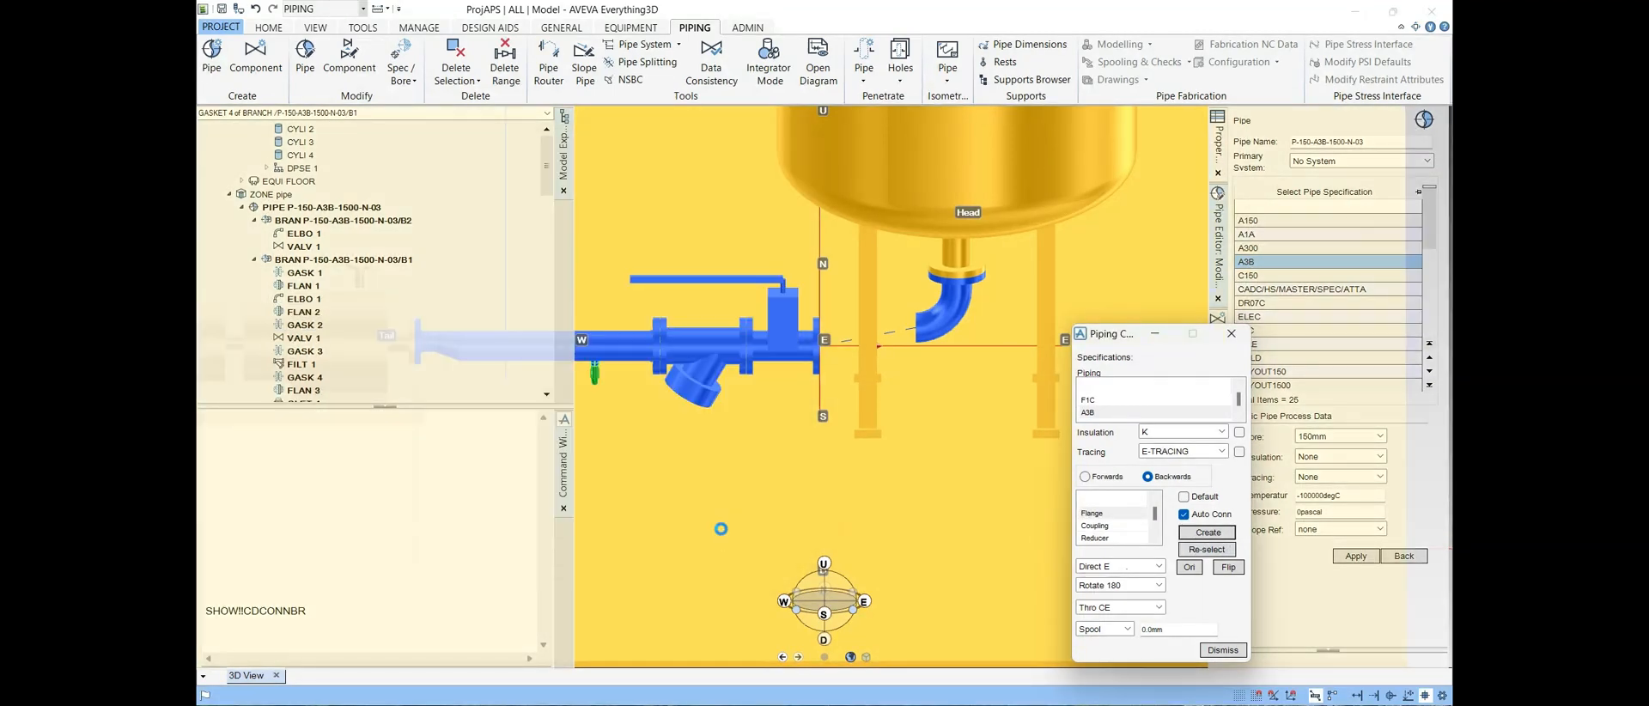
click(1110, 525)
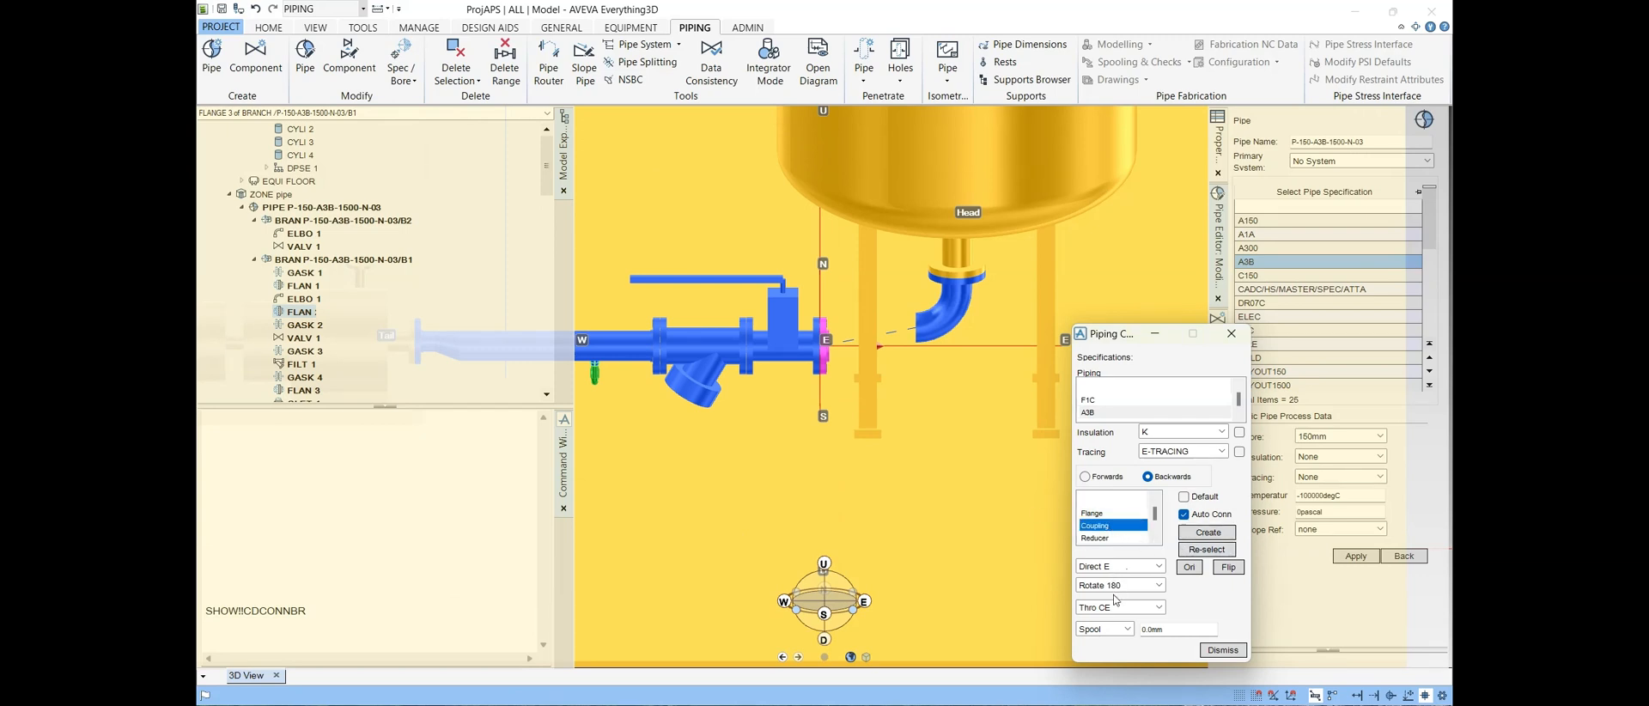
Step: Select the elbow below the vessel nozzle, set routing to Forwards, and position it Thro Next to line up with the suction run
click(932, 332)
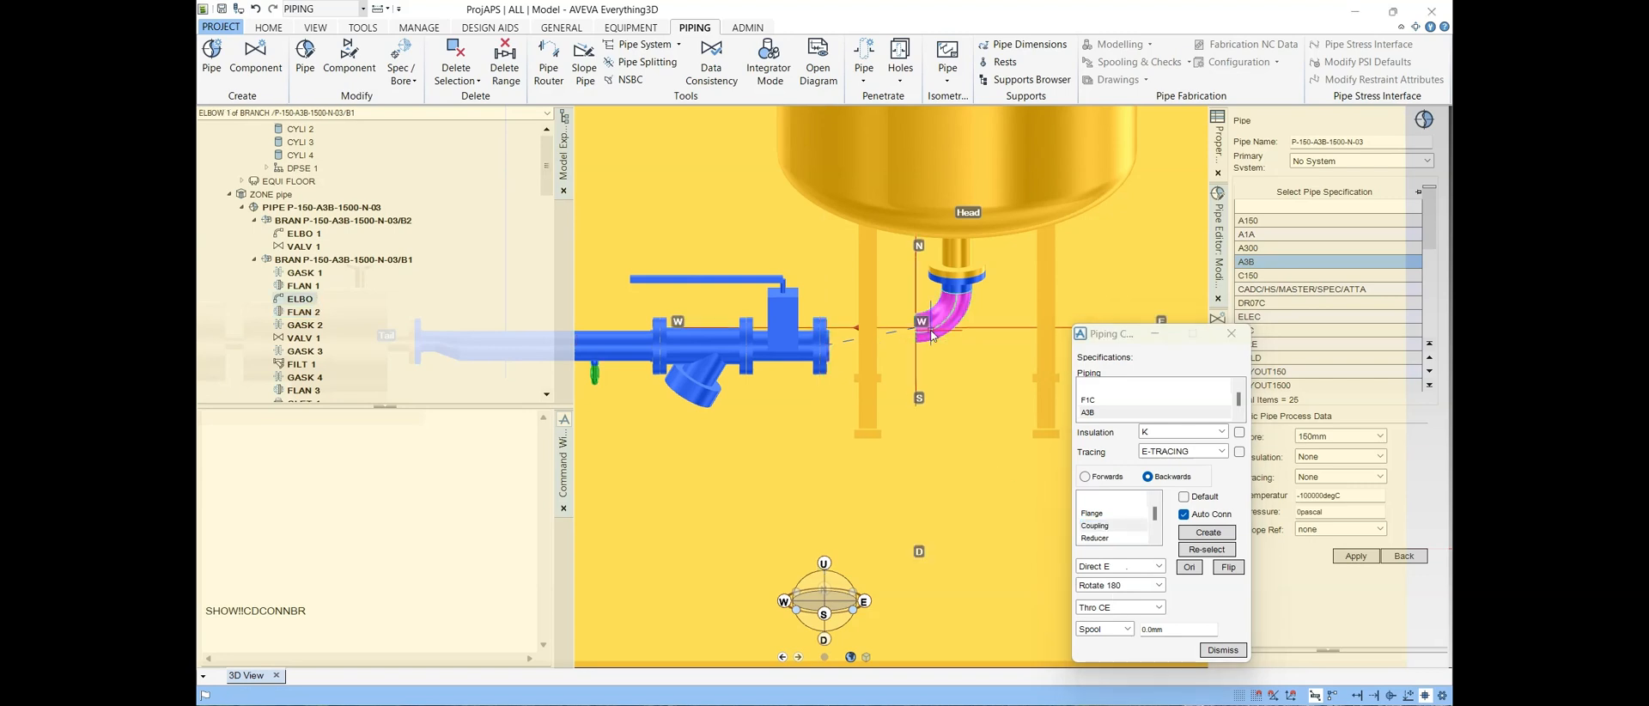
click(1110, 478)
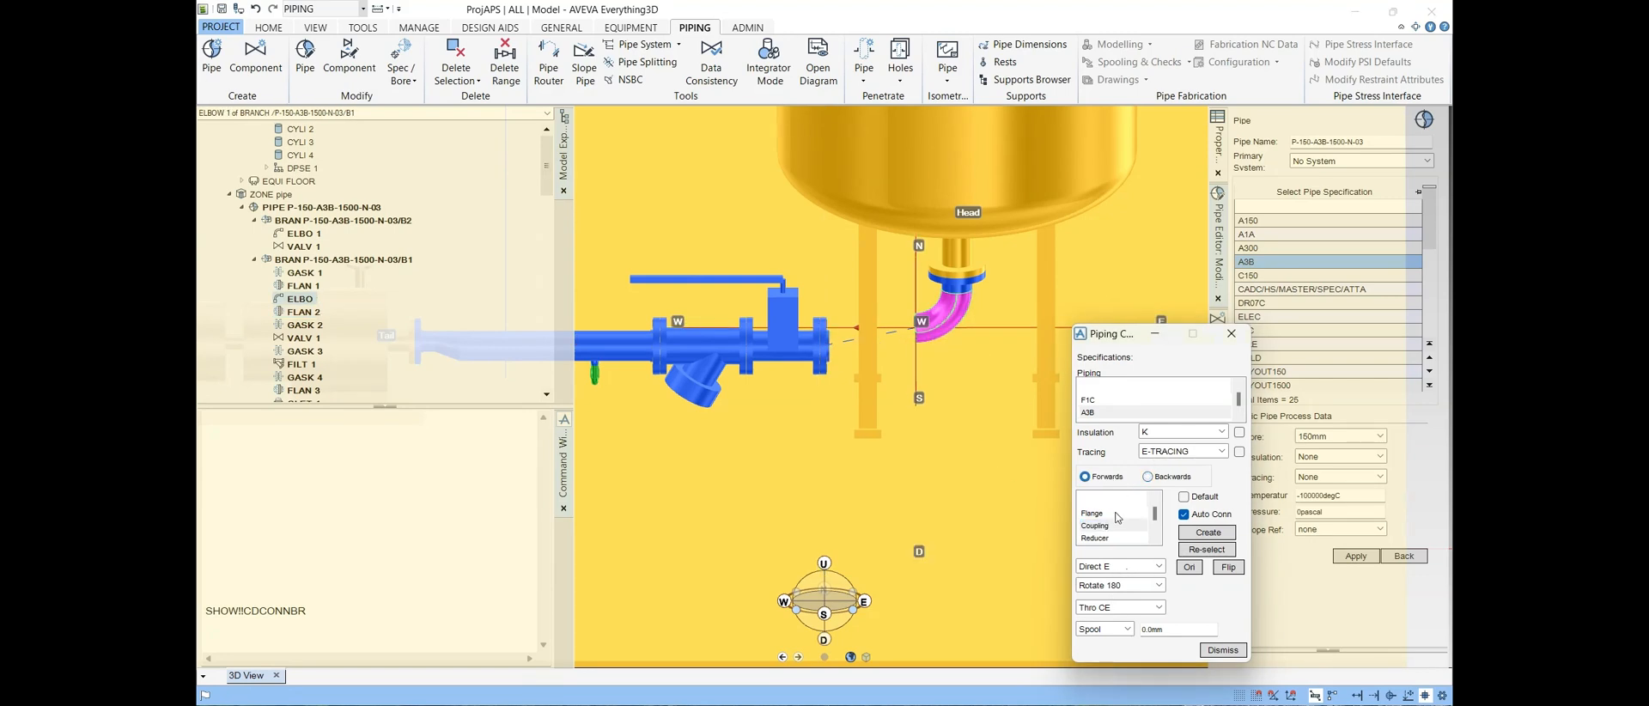
click(1108, 610)
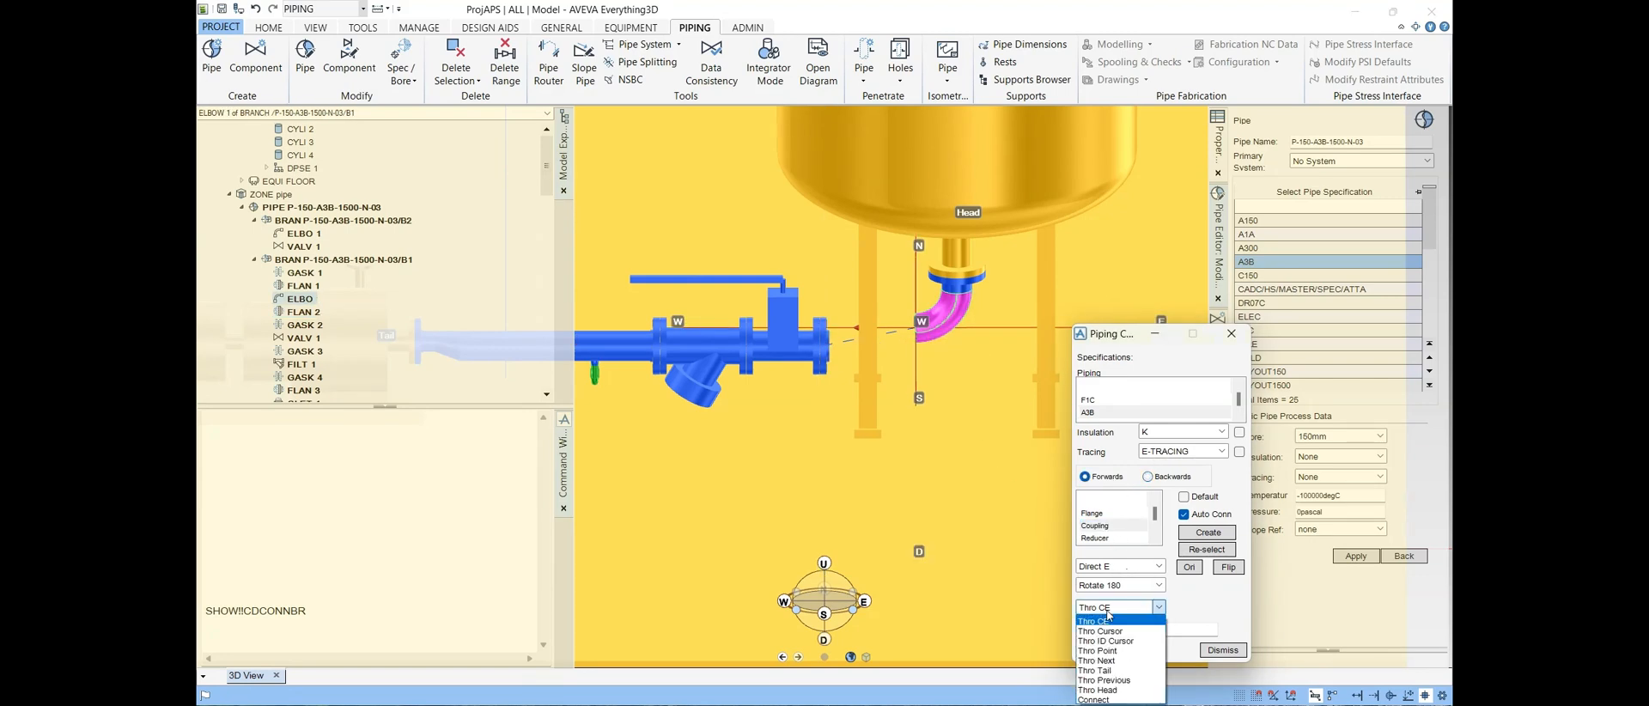
click(1104, 659)
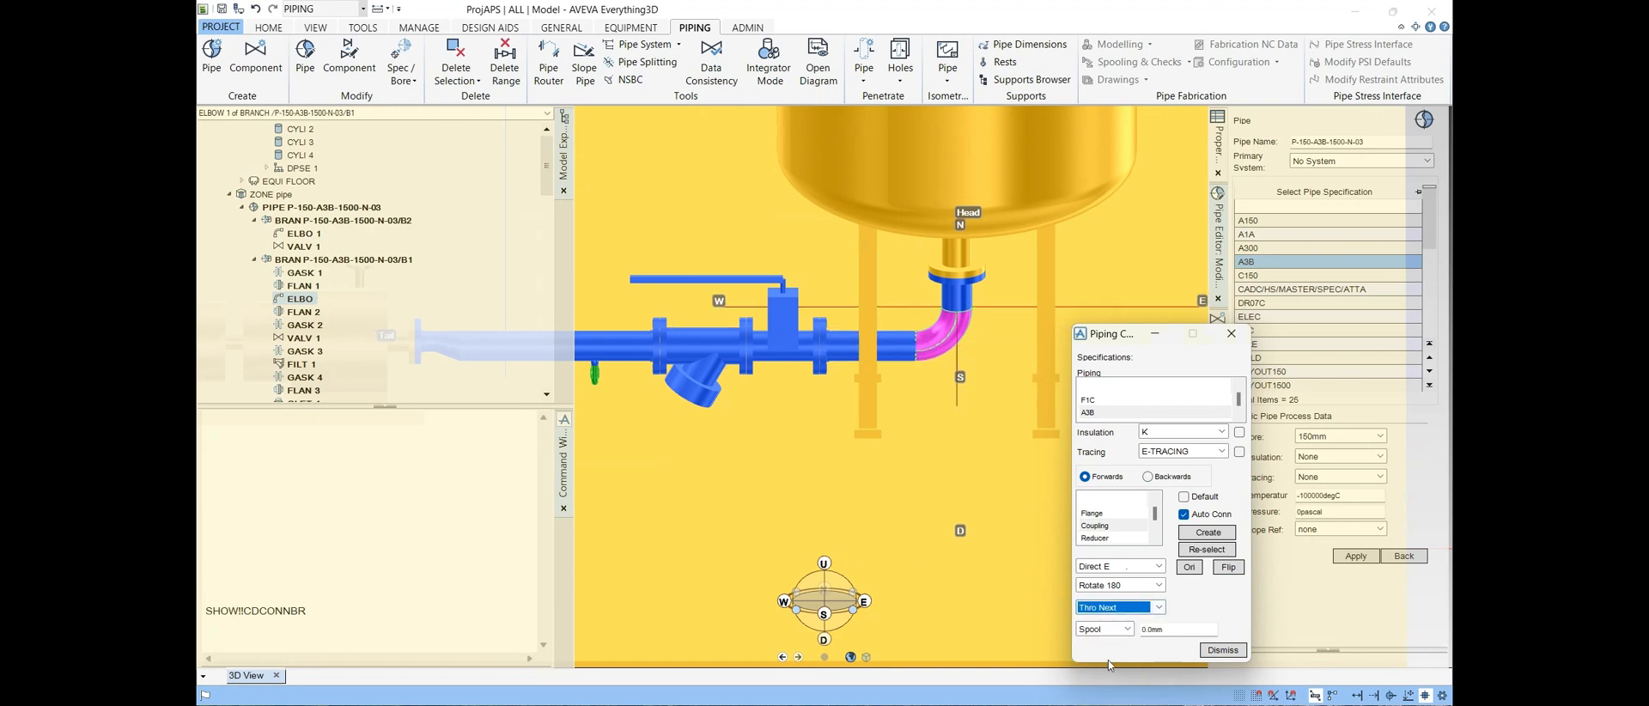
Step: Save the work on the suction pipe model and confirm the save
scroll(952, 364, down, 2)
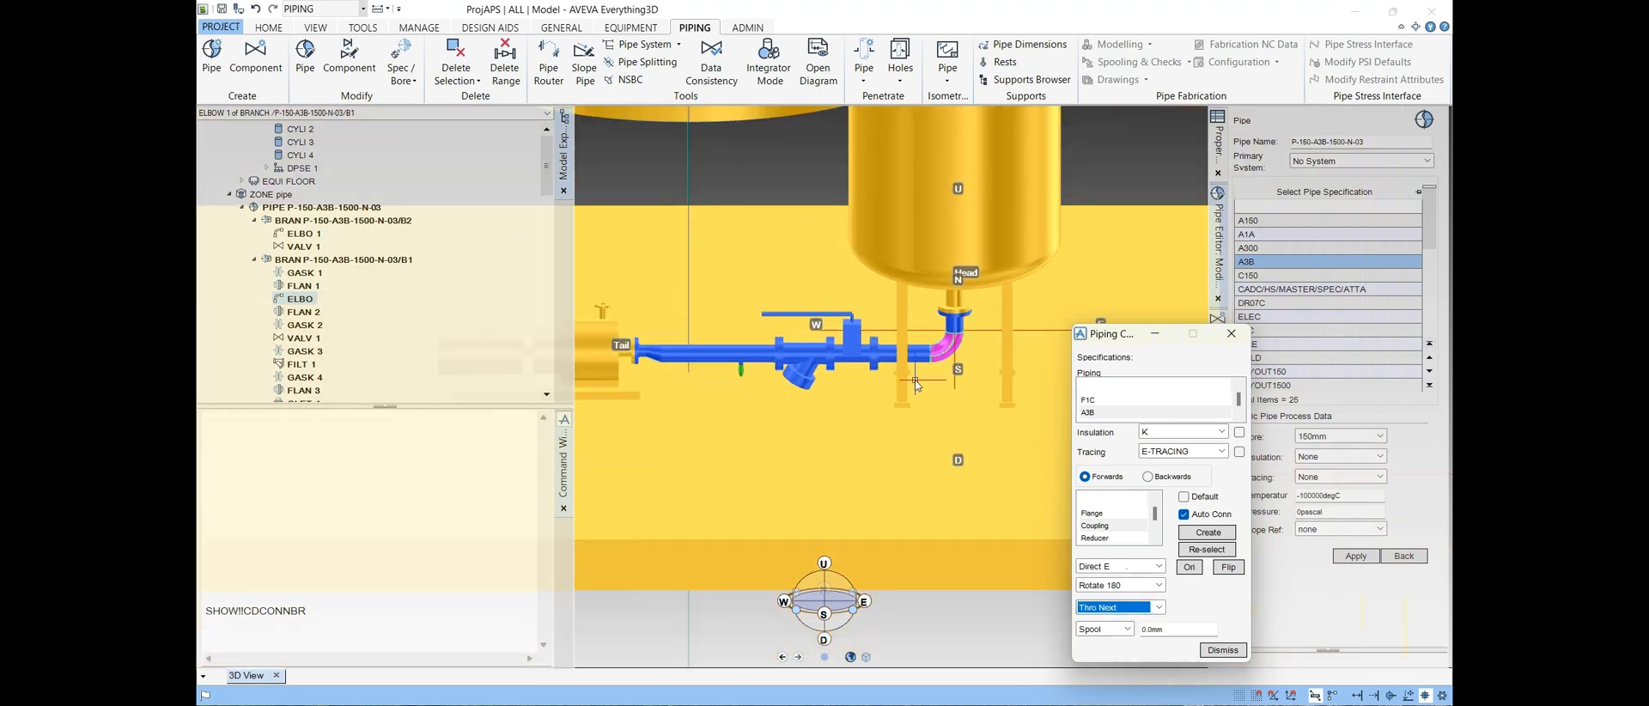
middle_drag(922, 378, 929, 427)
scroll(924, 457, down, 3)
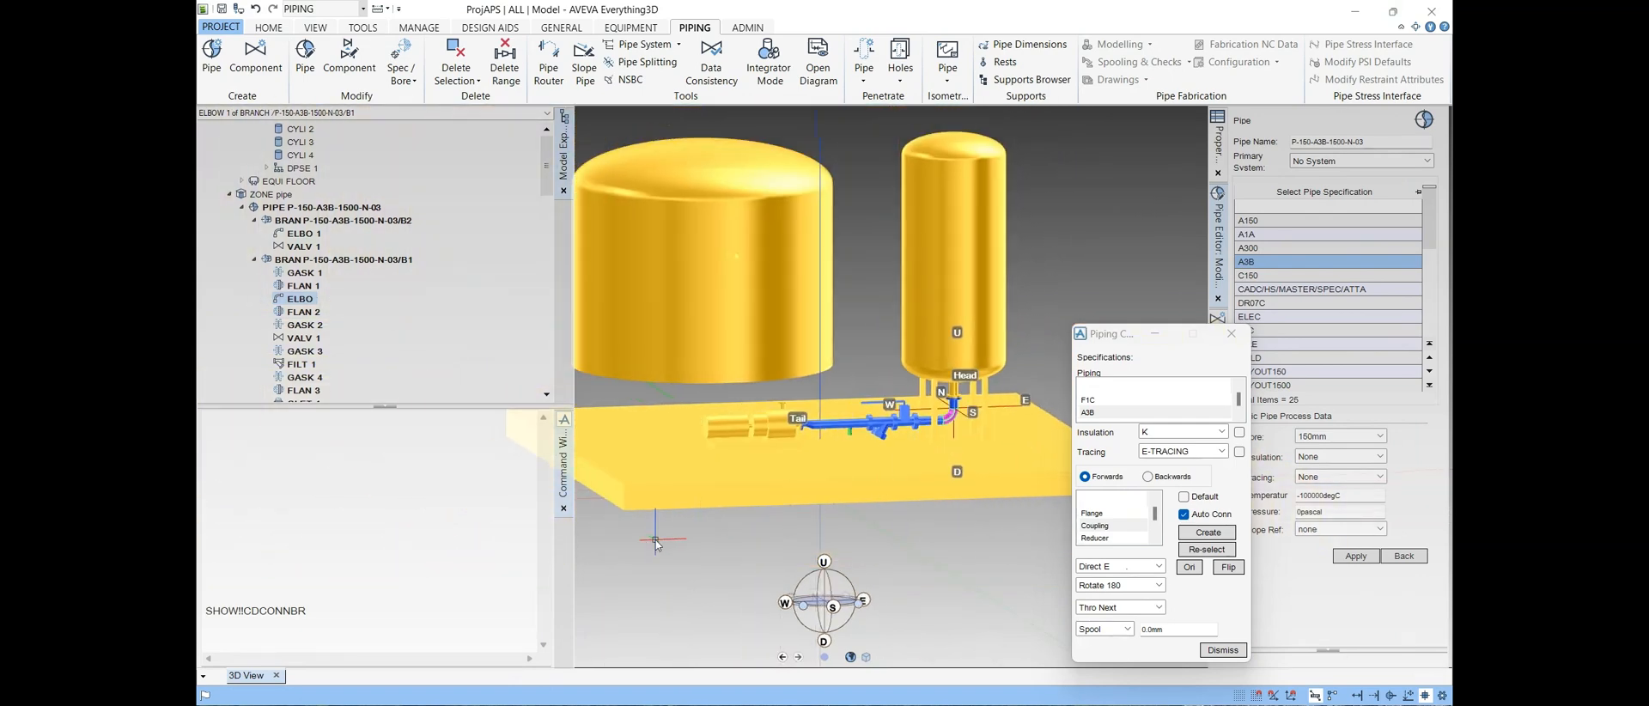
key(ctrl+s)
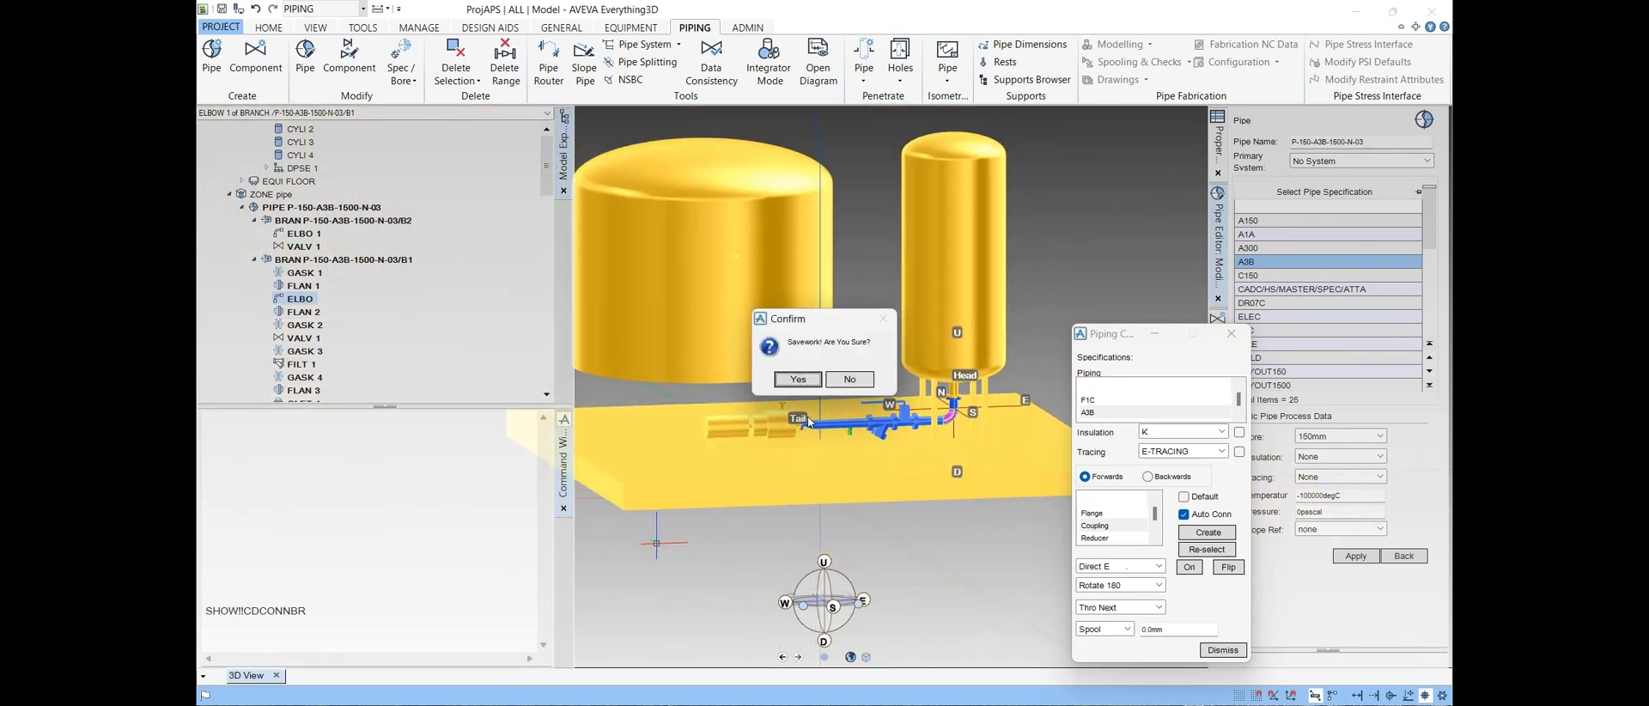
click(798, 379)
Step: Examine the finished suction line from several sides, from the vessel nozzle through the ball valve and Y-strainer to the pump
scroll(831, 414, up, 2)
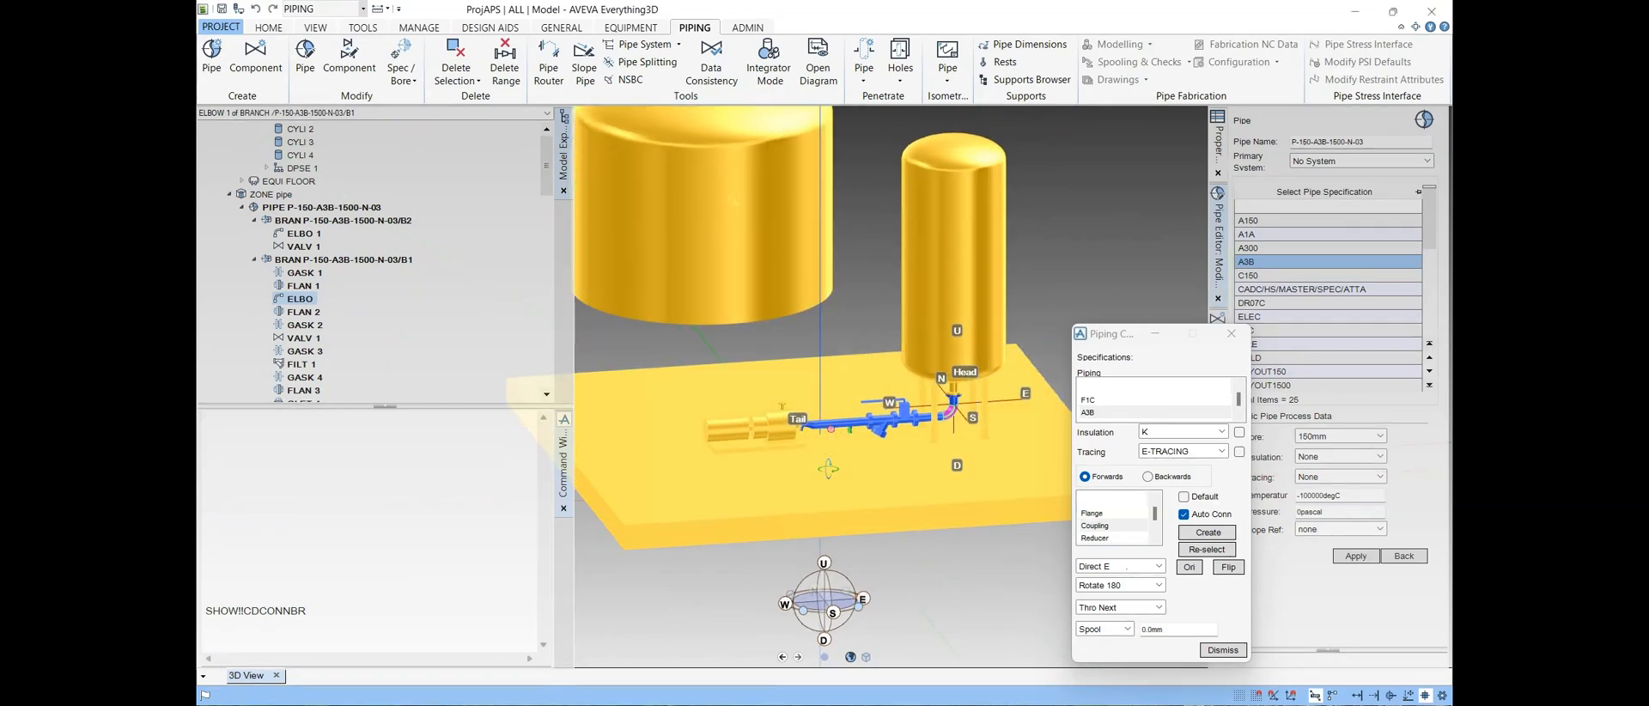
scroll(910, 371, up, 5)
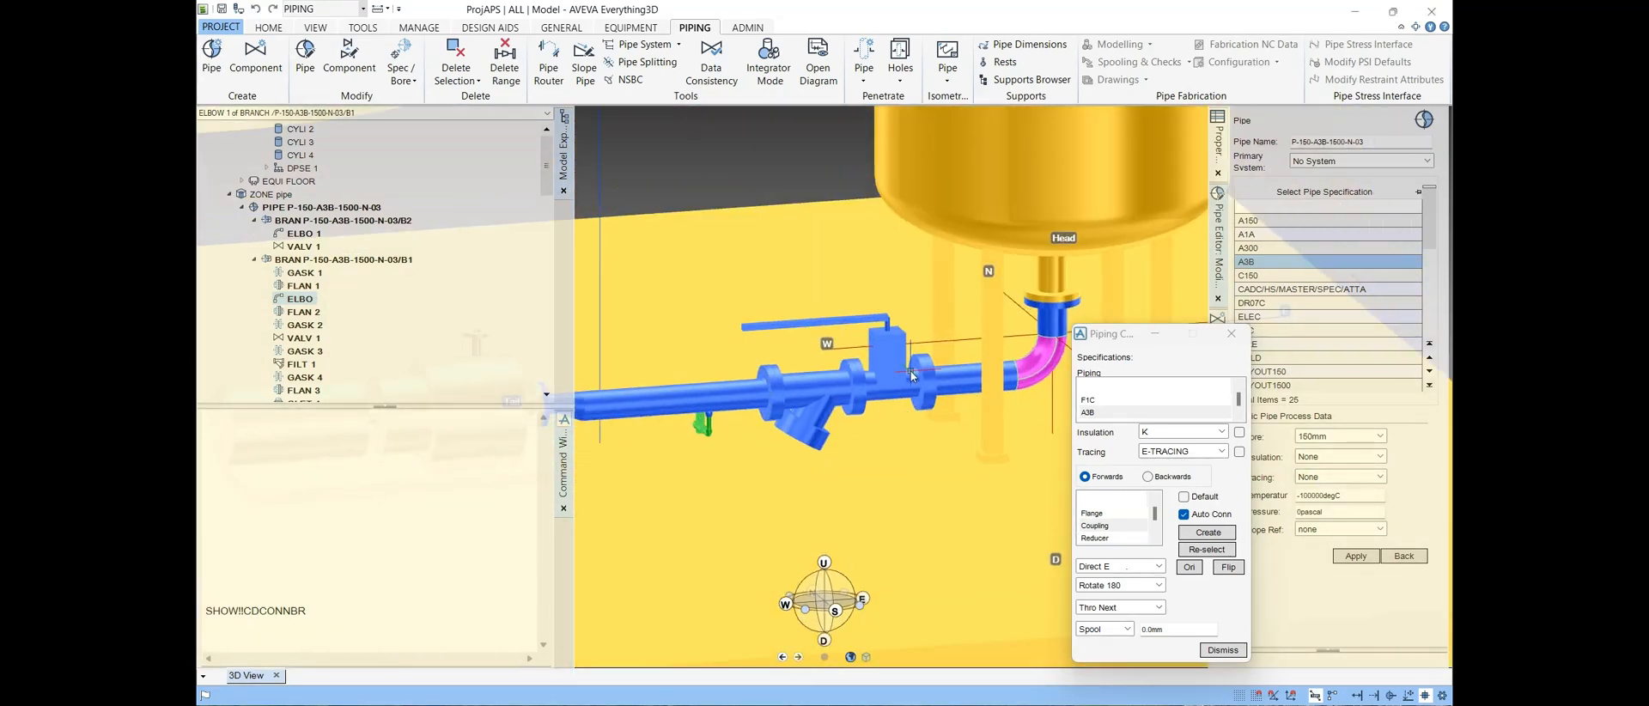
scroll(910, 371, down, 3)
middle_drag(957, 374, 773, 378)
scroll(839, 420, up, 4)
scroll(838, 417, down, 3)
scroll(767, 369, up, 3)
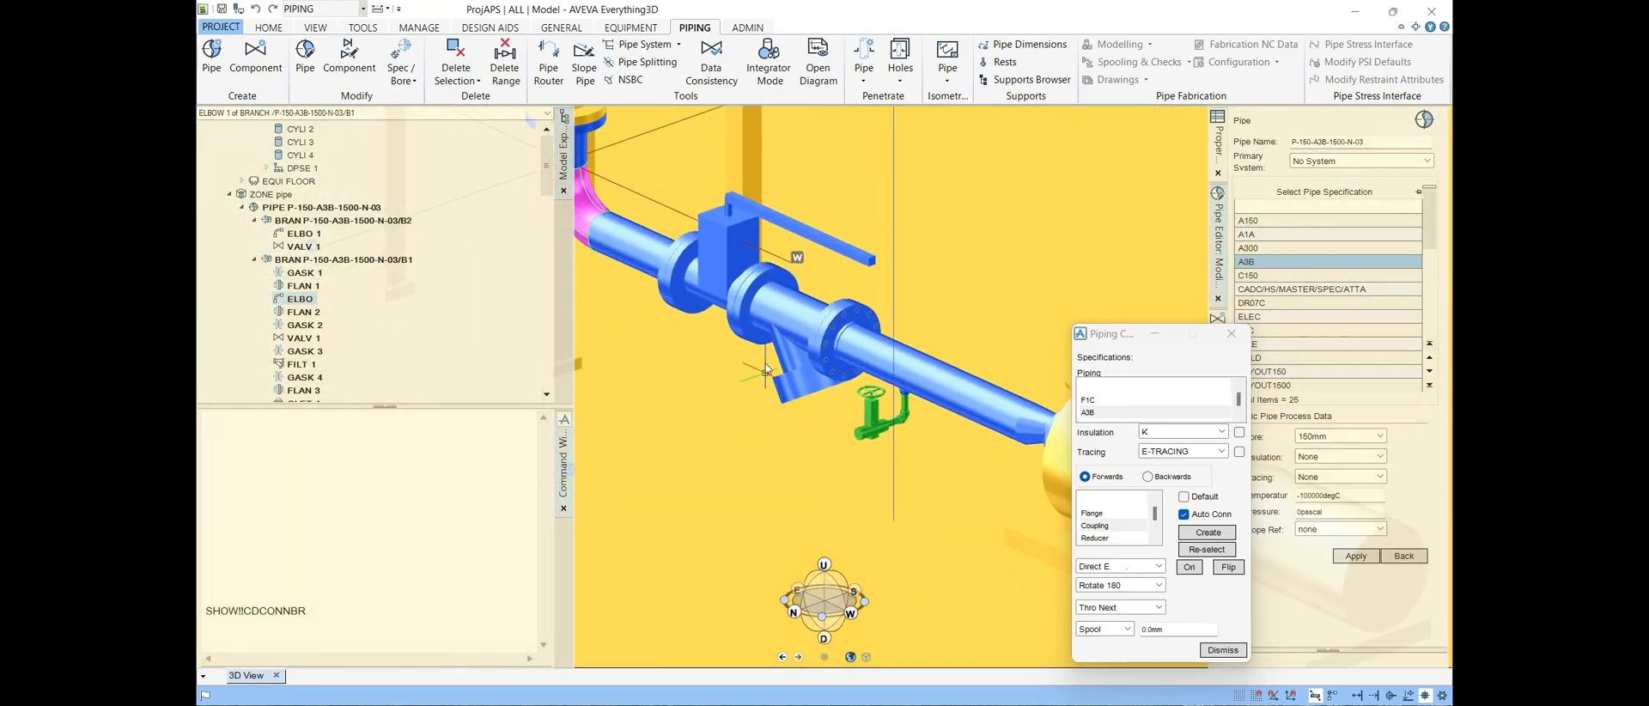
scroll(767, 369, down, 3)
click(733, 312)
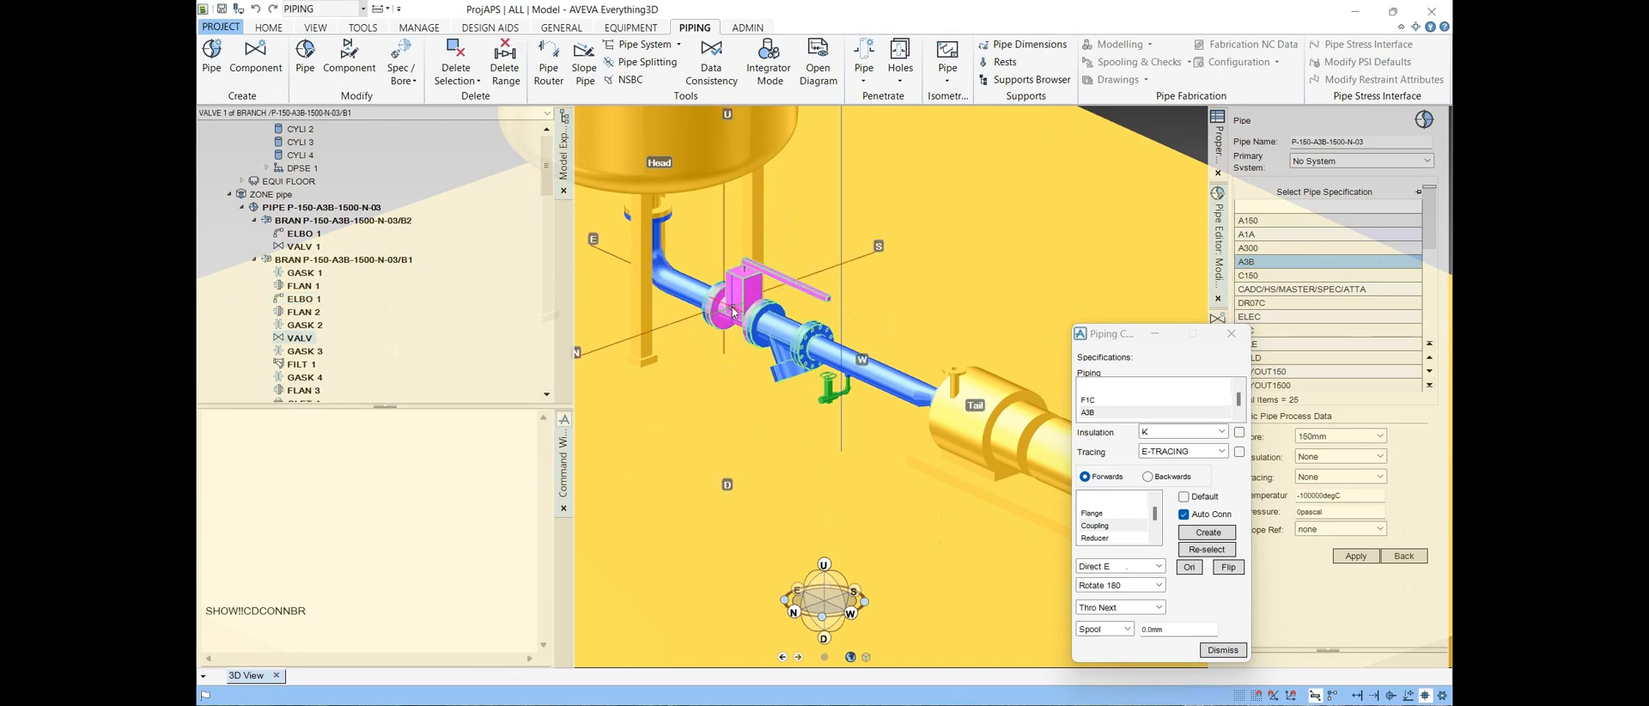
scroll(733, 312, down, 3)
middle_drag(820, 411, 660, 408)
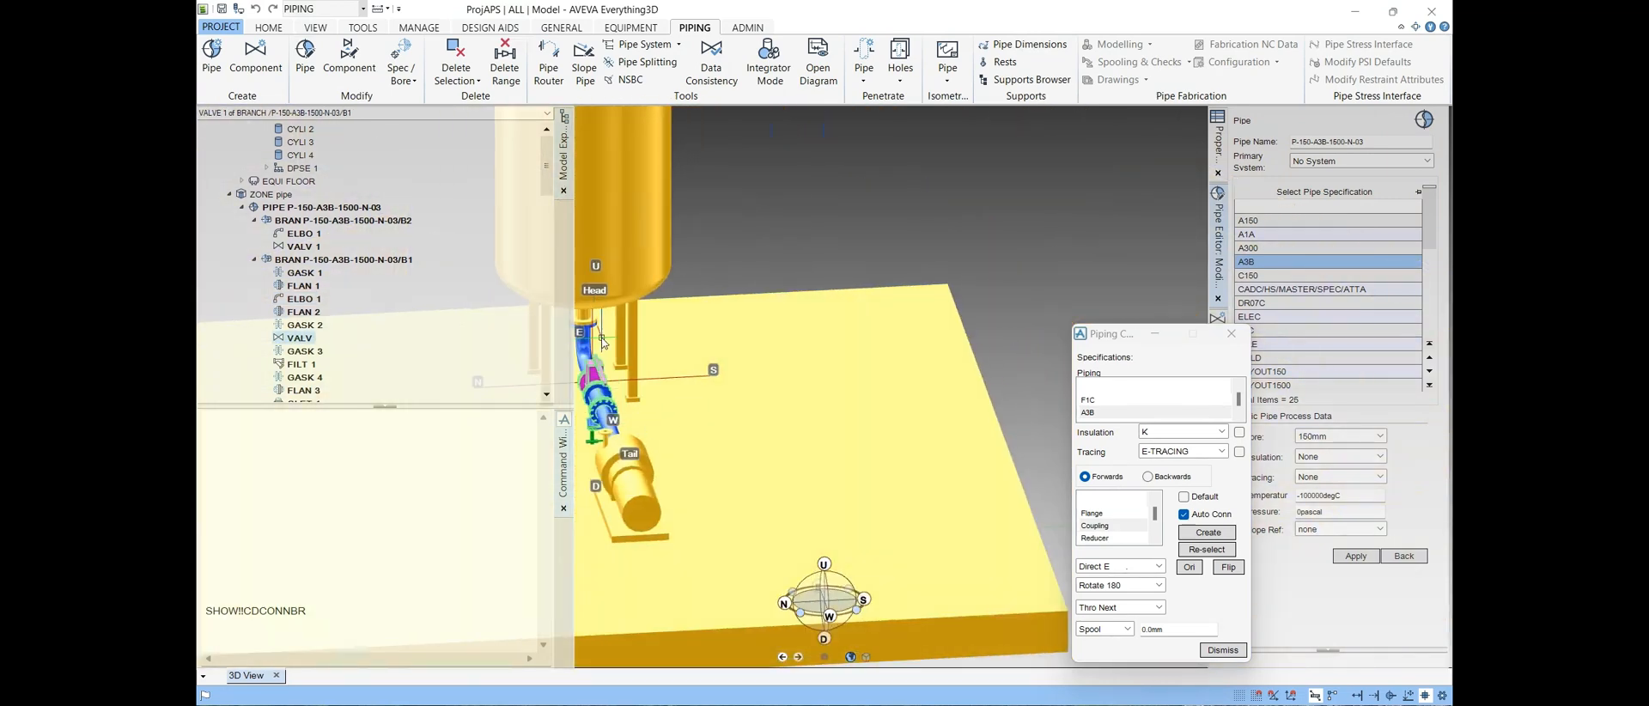
middle_drag(602, 343, 640, 425)
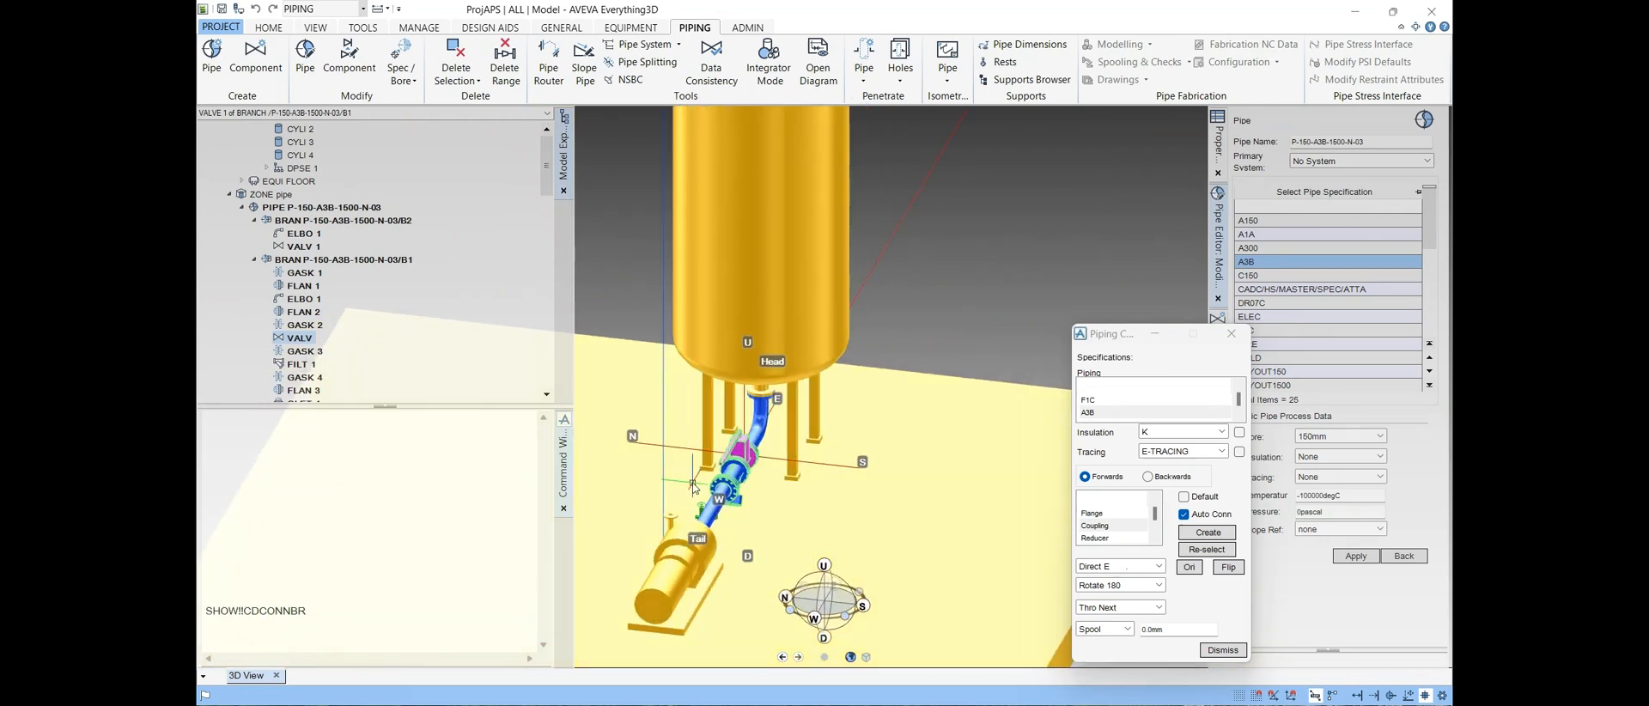
scroll(744, 445, up, 4)
middle_drag(865, 423, 791, 424)
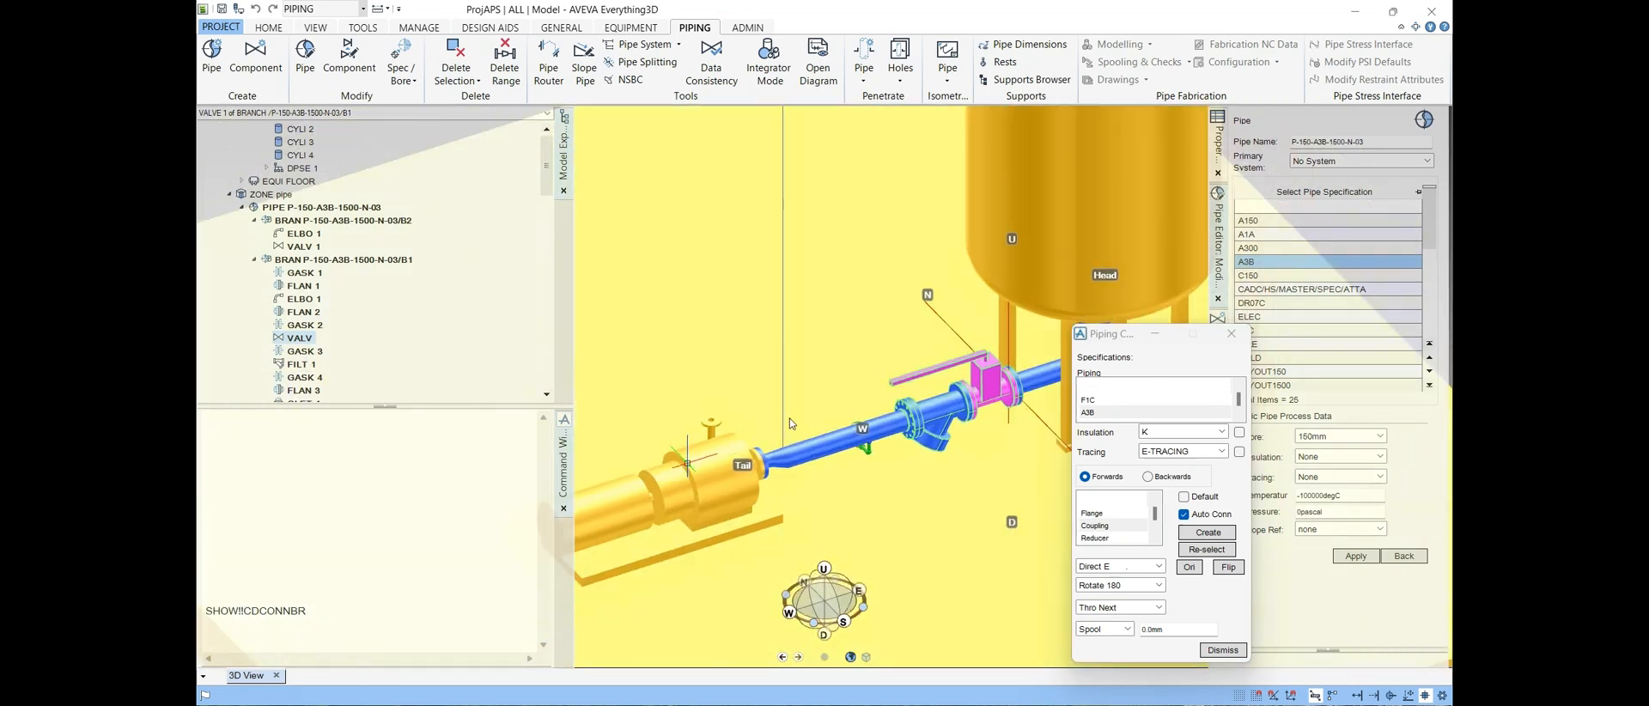
scroll(791, 421, down, 5)
middle_drag(877, 404, 887, 365)
scroll(888, 409, up, 2)
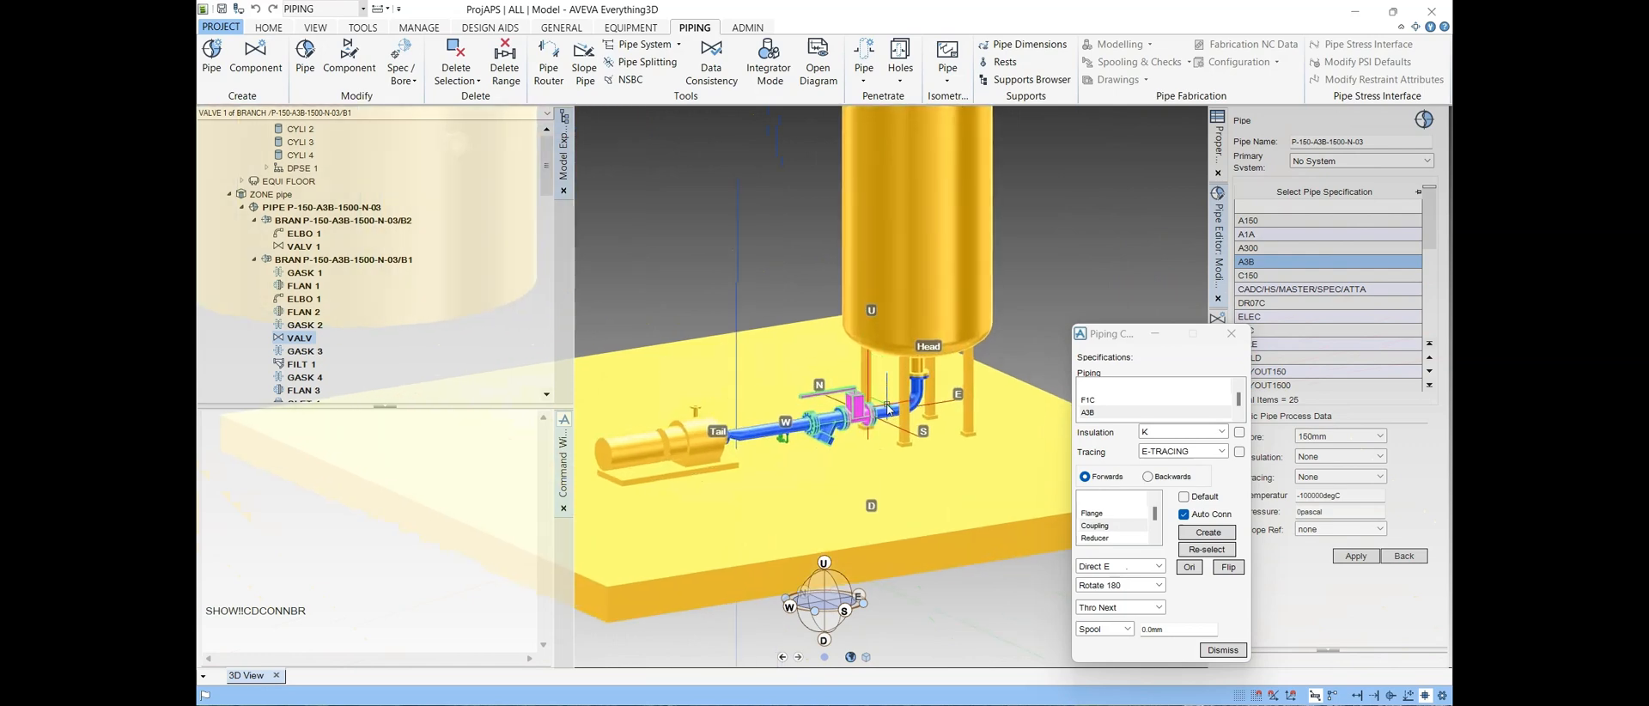
scroll(888, 408, down, 2)
scroll(877, 325, down, 3)
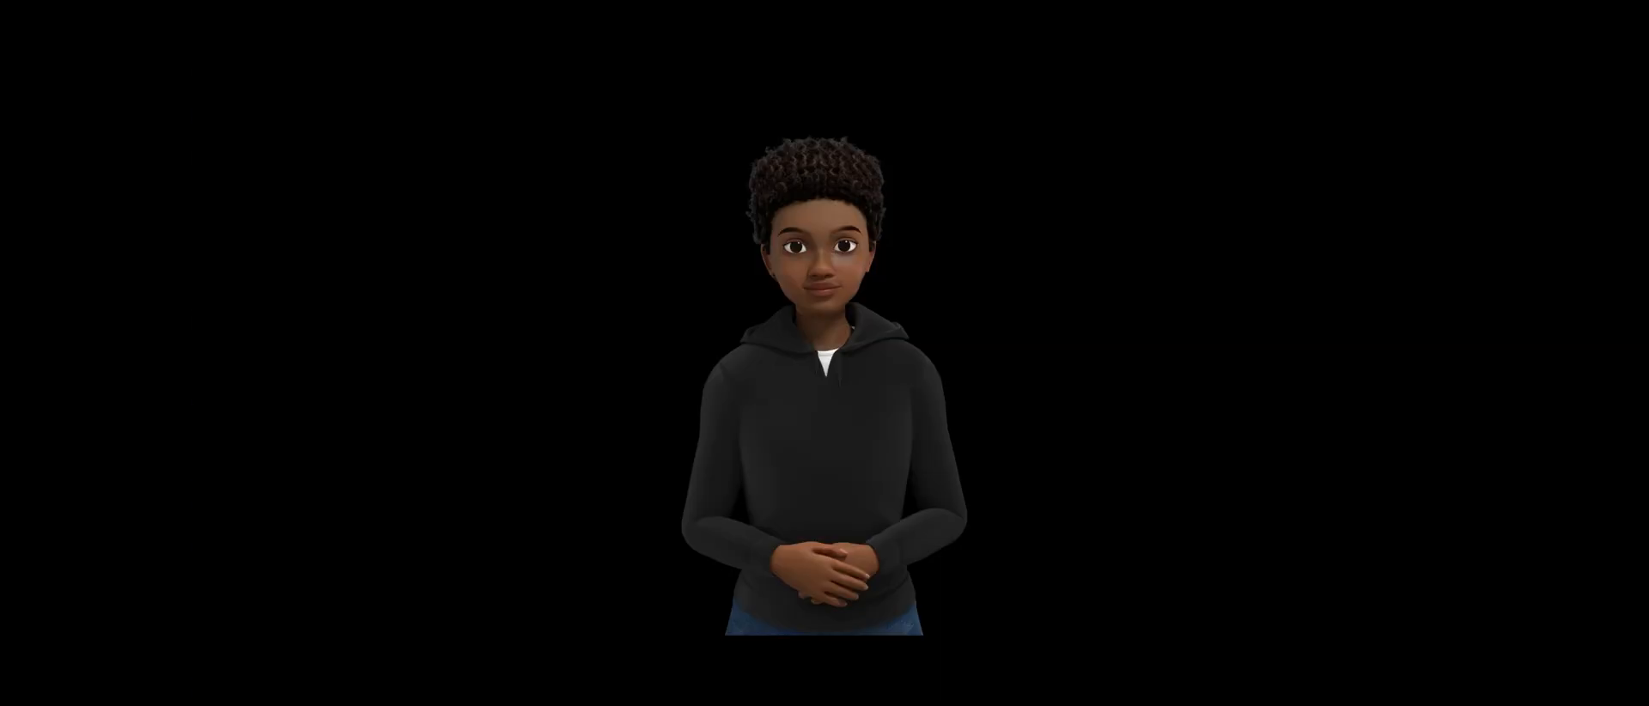